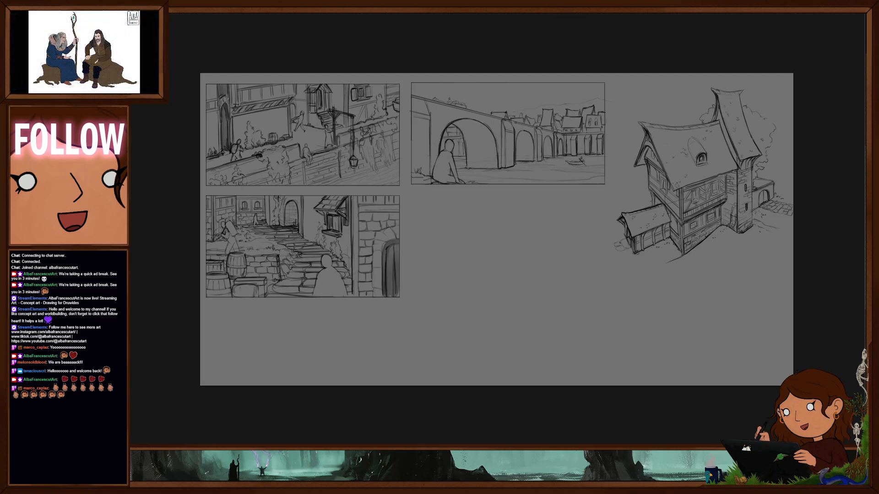
Switch to the king character concept sheet and look over the costume designs
left_click(274, 8)
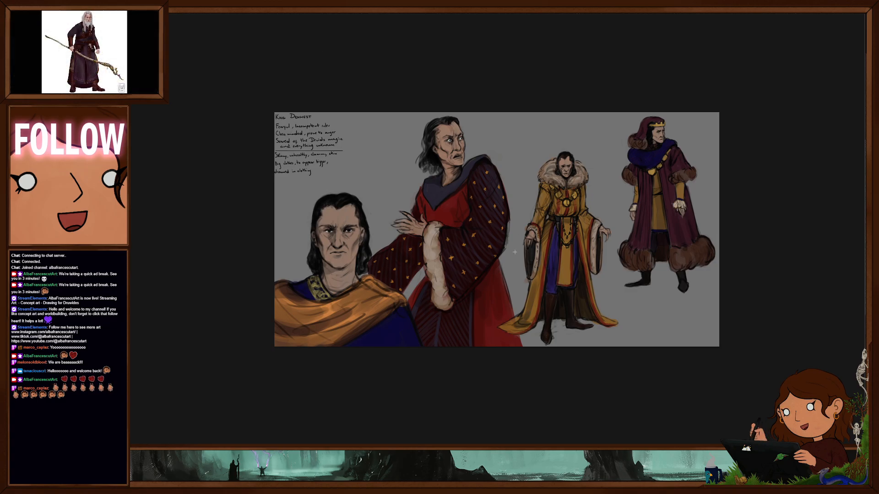
scroll(515, 247, "up", 2)
left_click_drag(537, 284, 539, 297)
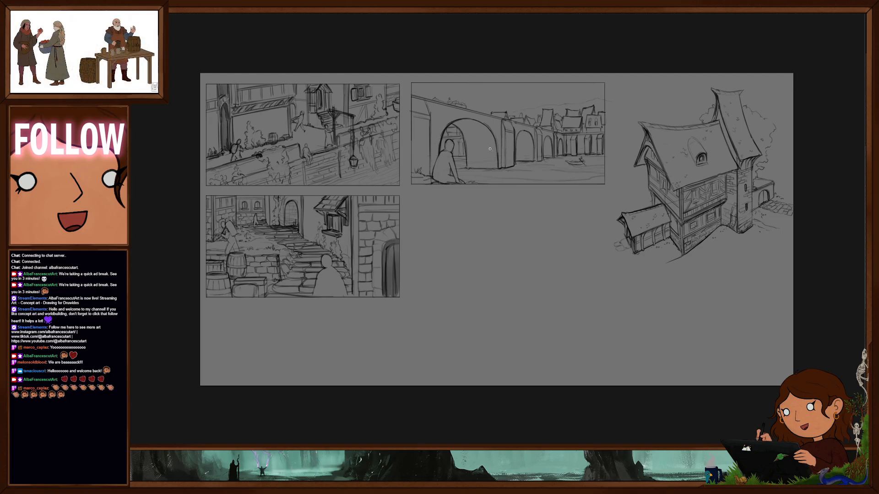
Examine the town environment thumbnails and the large timber-framed house sketch up close and as a whole
left_click_drag(528, 154, 551, 155)
left_click_drag(537, 190, 529, 277)
left_click_drag(608, 224, 597, 224)
left_click_drag(778, 275, 596, 212)
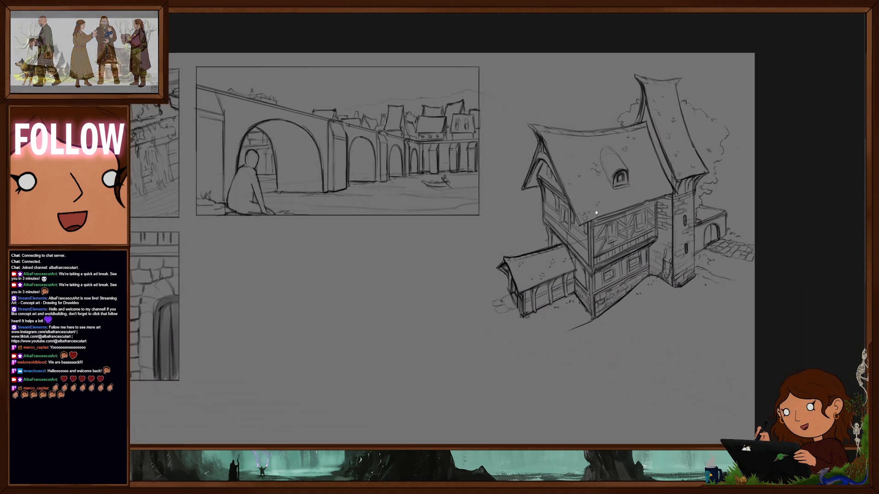
scroll(596, 213, "down", 1)
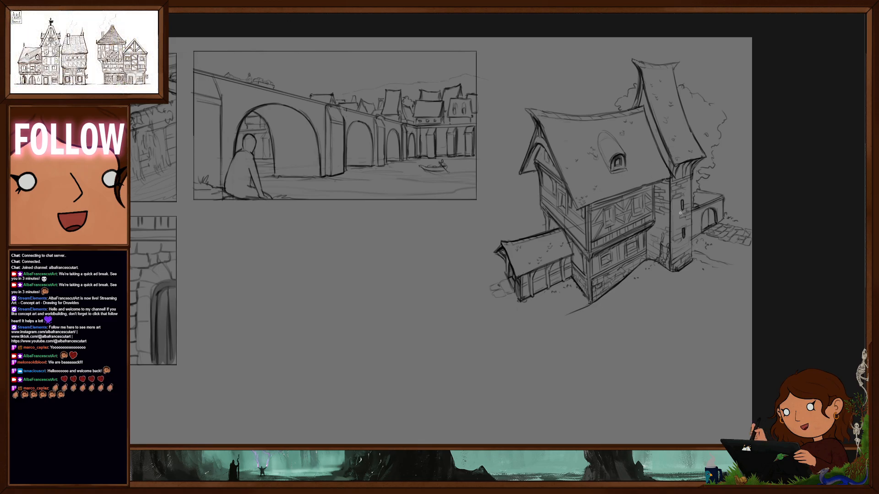
scroll(644, 244, "down", 5)
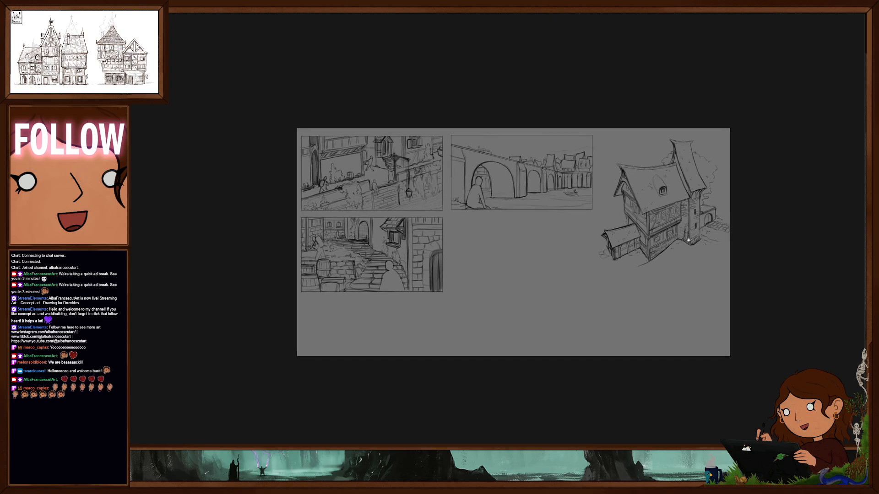
scroll(643, 249, "up", 5)
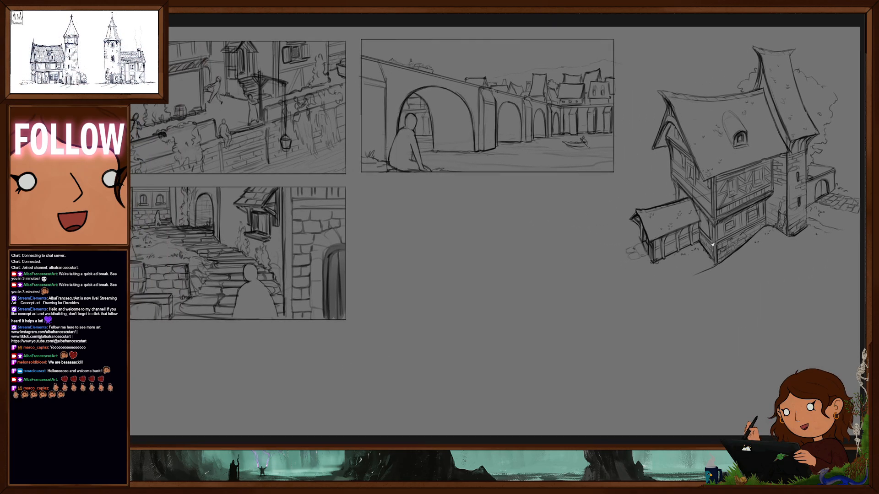
scroll(705, 244, "down", 1)
scroll(707, 245, "up", 1)
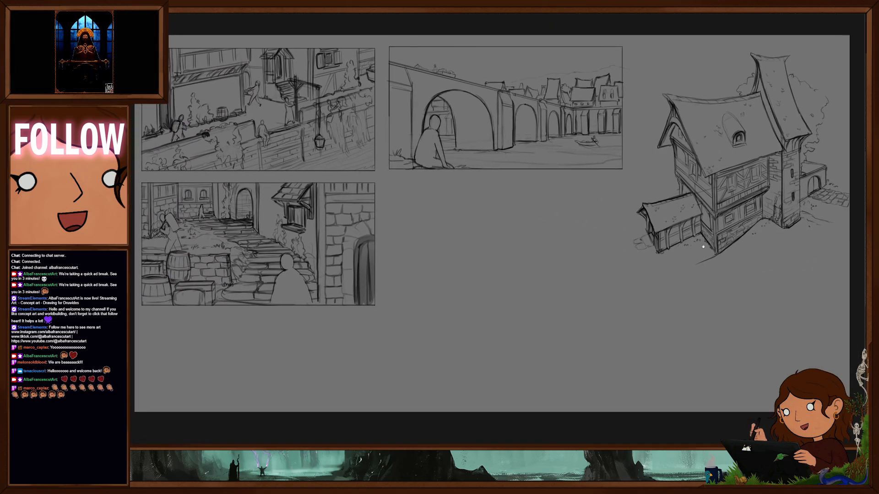
left_click_drag(710, 247, 703, 251)
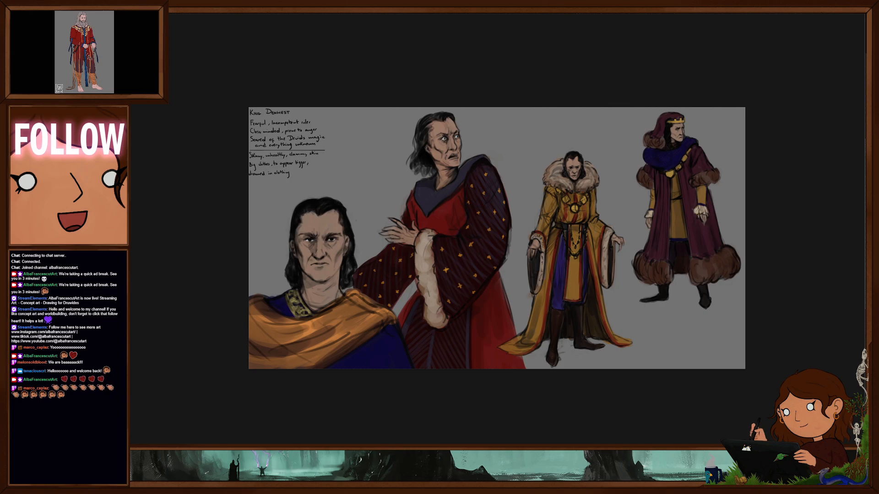
Show the queen and child line drawing beside the king designs in an enlarged portrait window, and move it away after viewing
left_click_drag(133, 192, 114, 0)
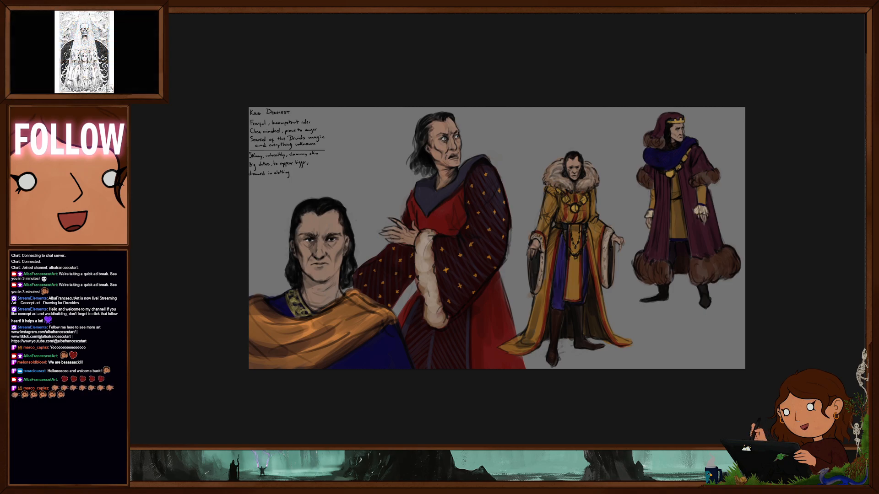
mouse_move(133, 111)
left_mouse_down()
mouse_move(363, 111)
mouse_move(468, 55)
left_mouse_up()
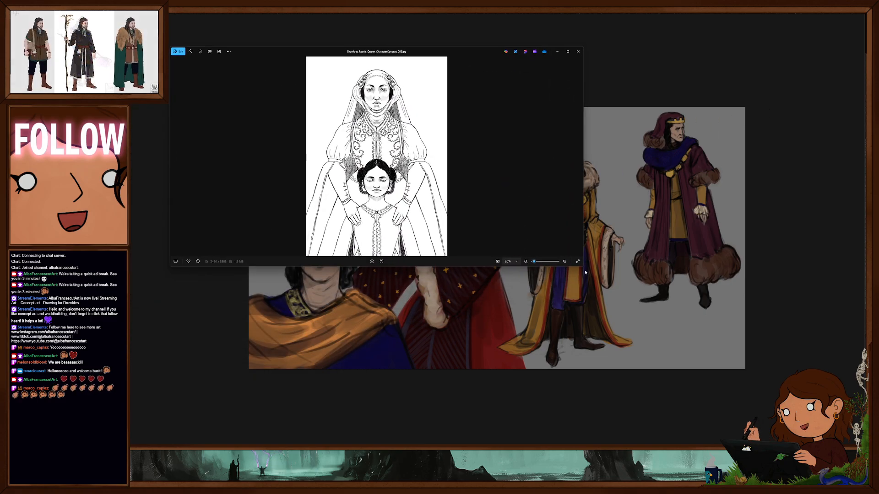
mouse_move(583, 266)
left_mouse_down()
mouse_move(506, 378)
mouse_move(422, 374)
mouse_move(416, 367)
left_mouse_up()
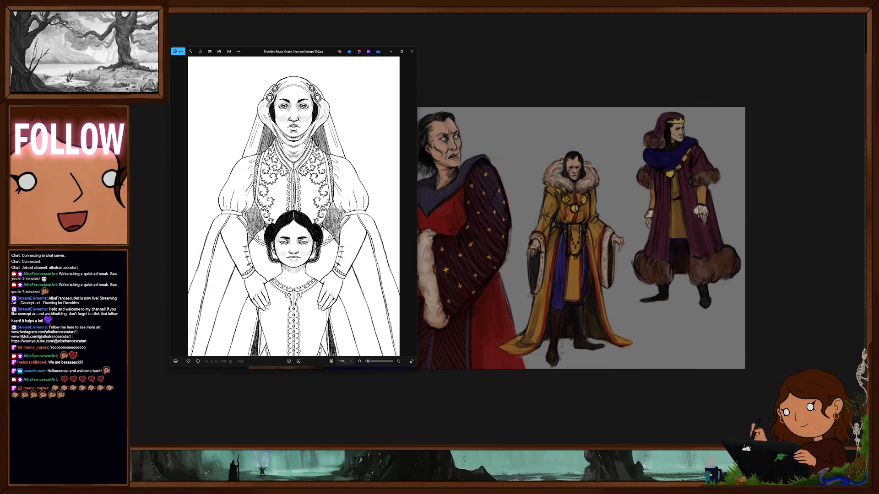
left_click_drag(303, 53, 289, 71)
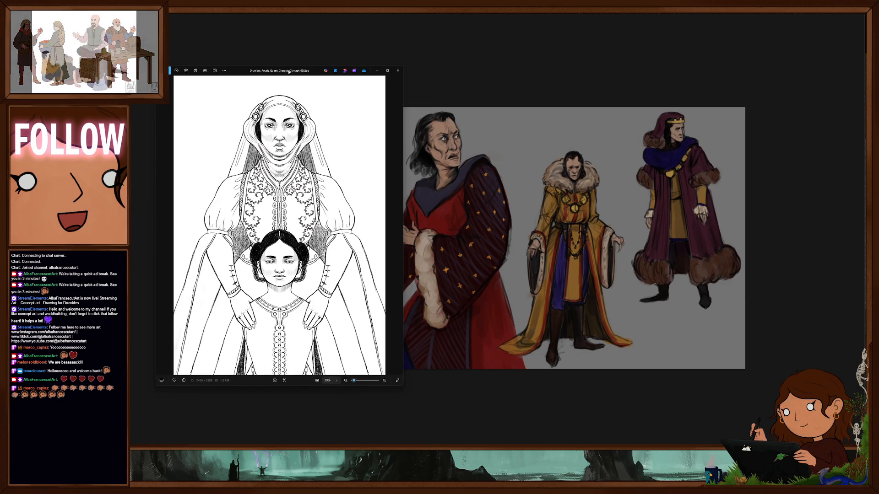
left_click_drag(289, 71, 7, 105)
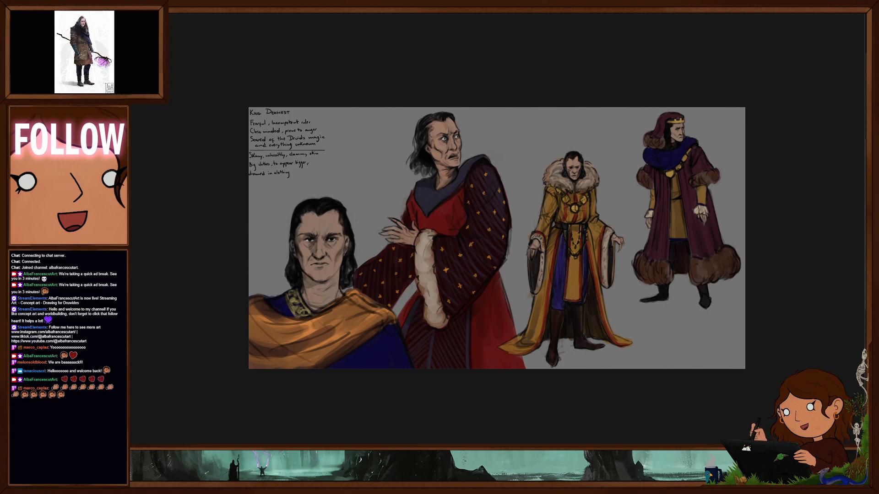
Review the knight document's helmet busts and full-body poses by hiding and showing their sketches, and compare with the king sheet
key("ctrl+w")
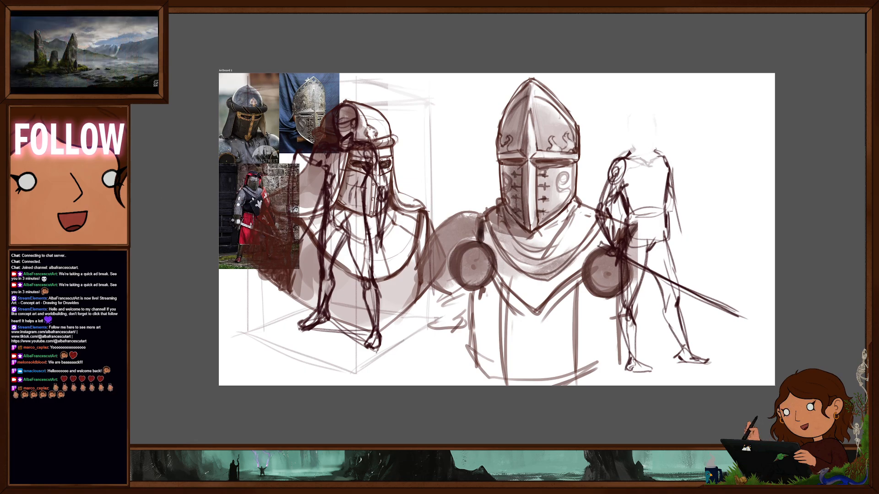
key("Delete")
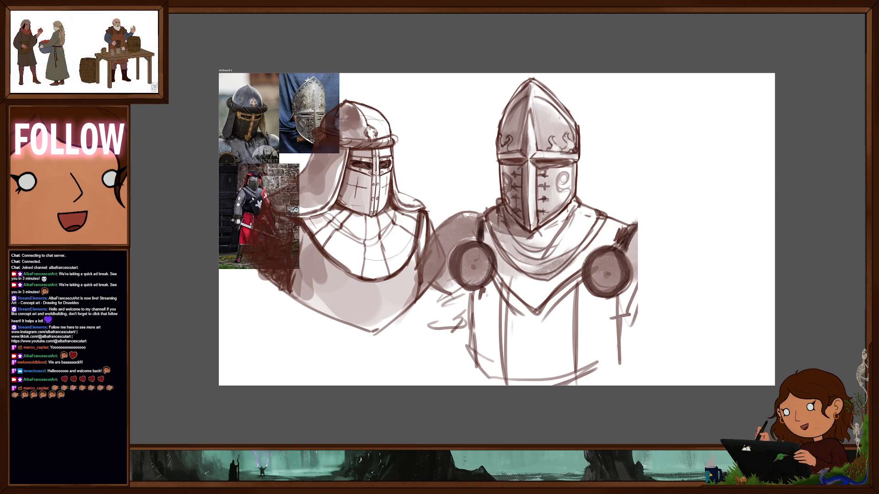
key("Delete")
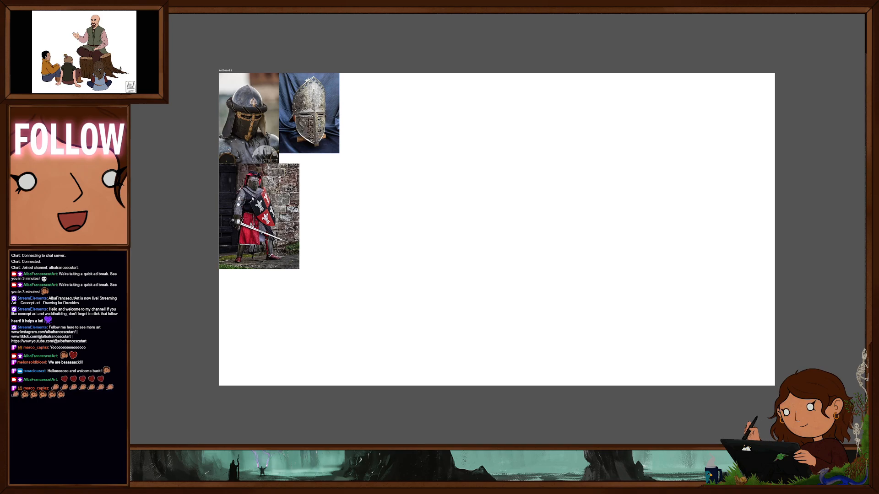
key("ctrl+z")
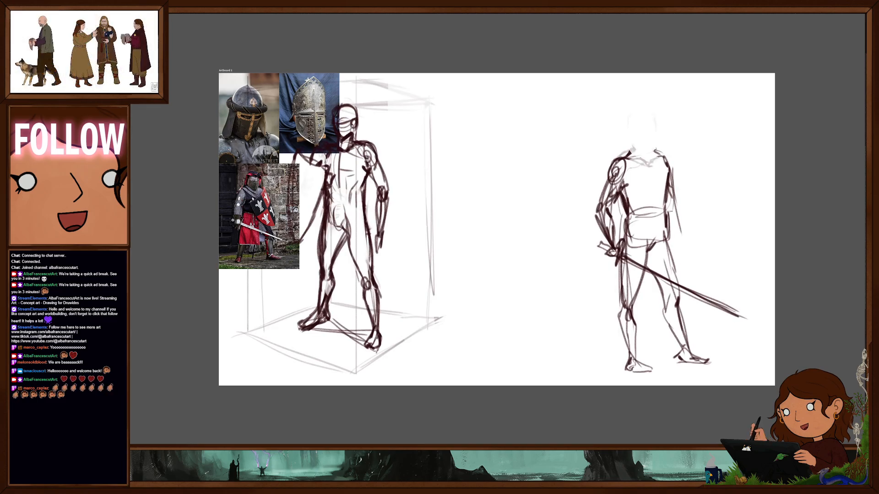
key("ctrl+comma")
key("ctrl+comma")
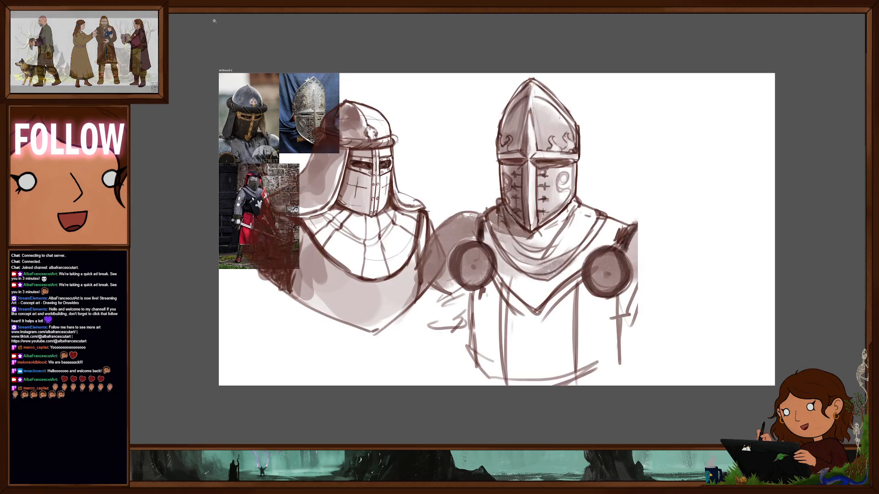
key("alt+Tab")
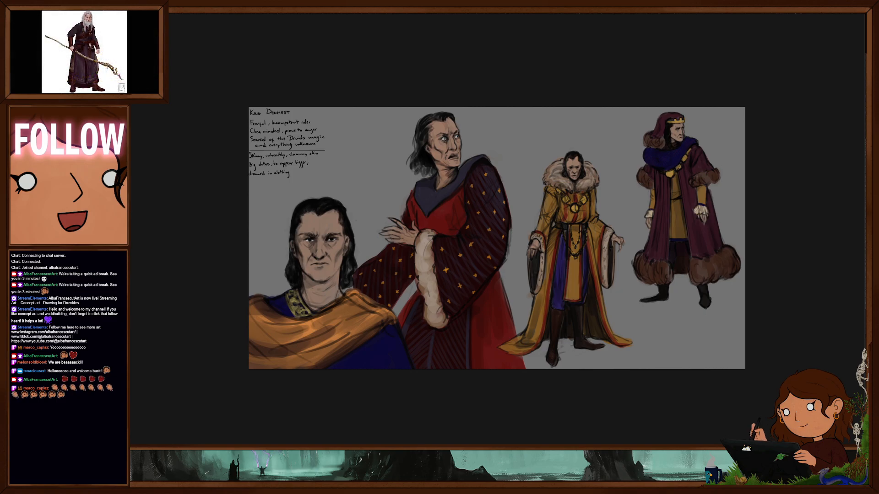
key("alt+Tab")
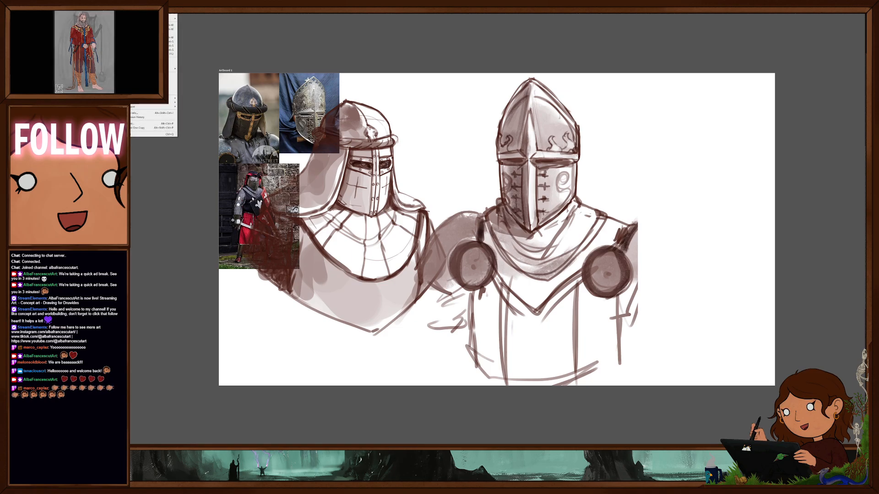
Create a new white document from the saved 2048 x 1080 px preset
key("ctrl+n")
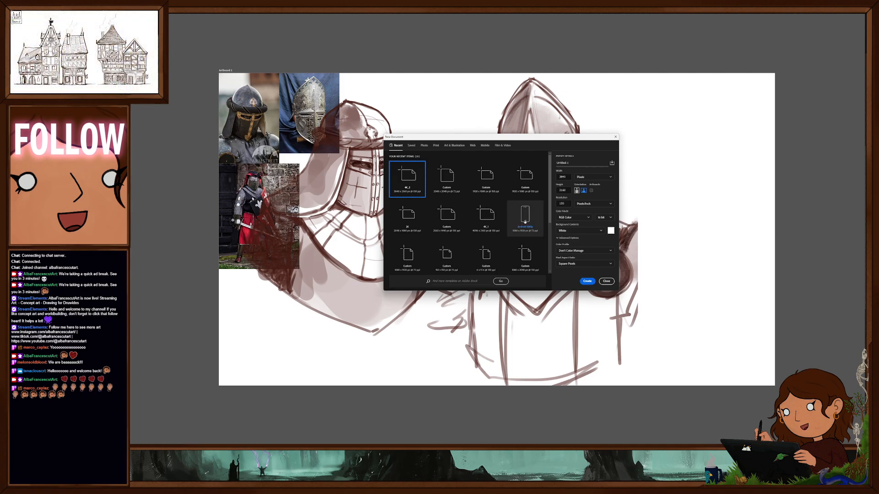
left_click(447, 179)
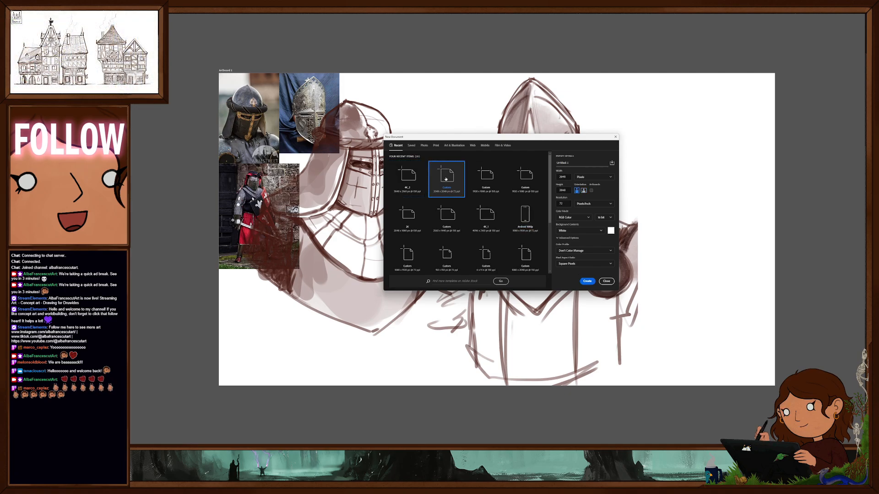
left_click(412, 145)
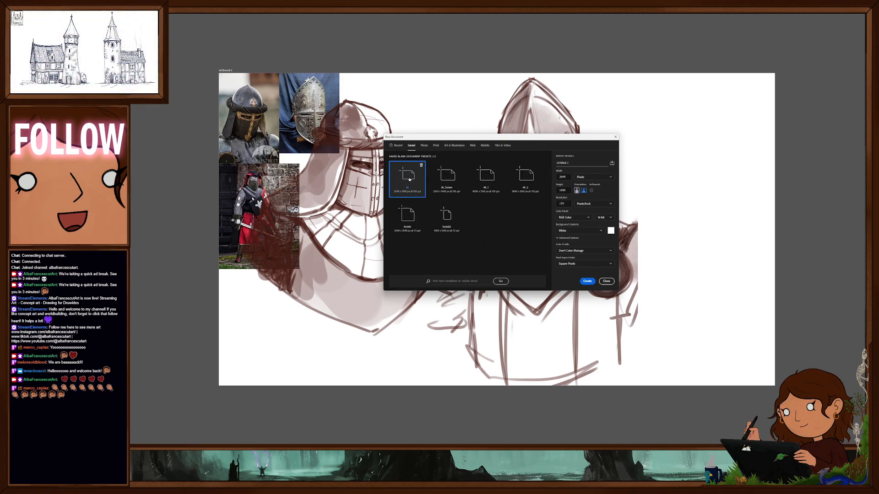
left_click(588, 281)
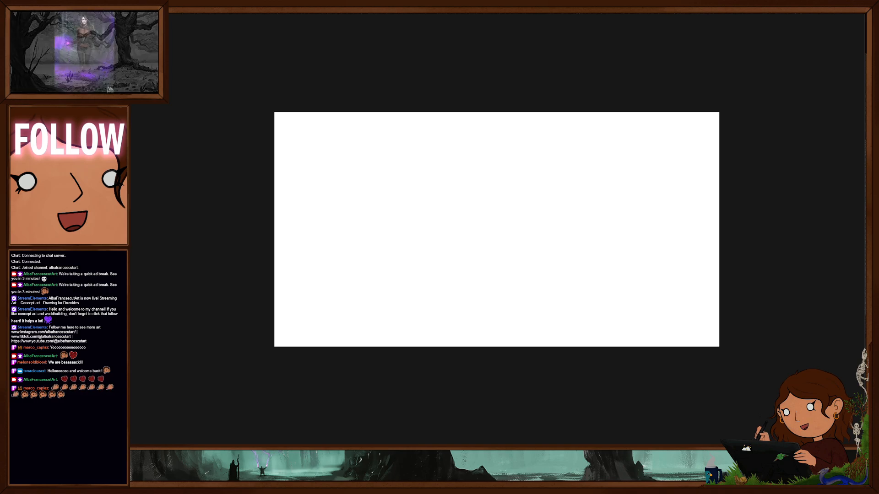
Fill the new blank canvas with the same mid grey as the other concept sheets
left_click_drag(525, 221, 510, 215)
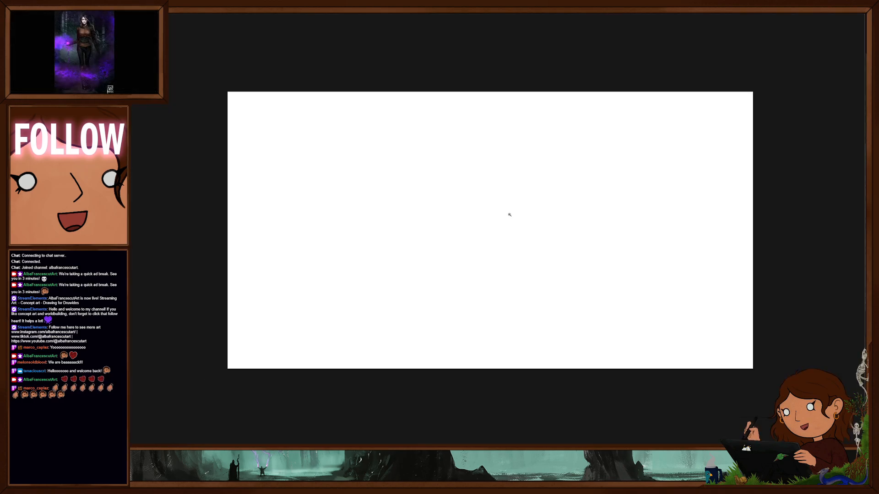
key("alt+BackSpace")
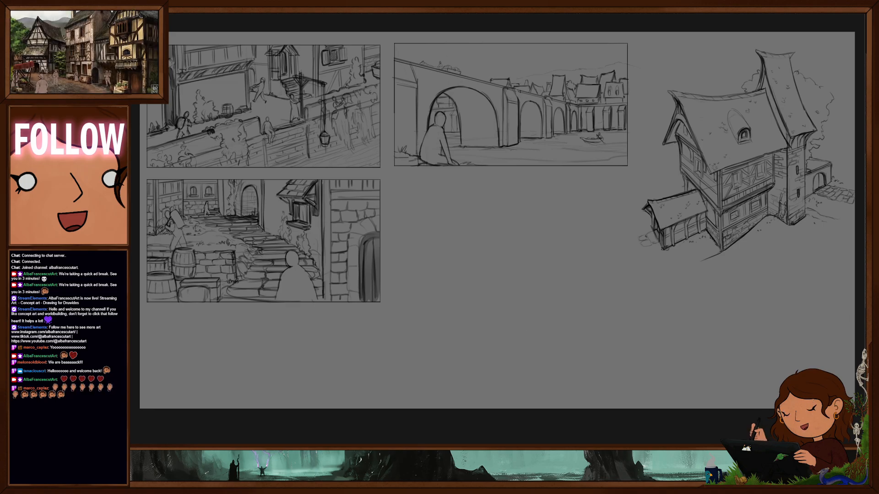
key("ctrl+n")
left_click_drag(493, 232, 496, 242)
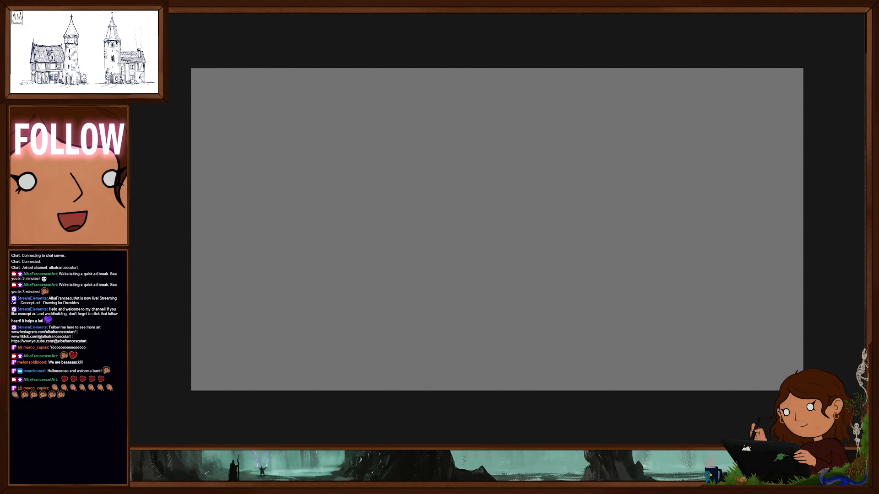
Choose the hard round brush from the basic brush set and reduce its size to a fine sketching tip
left_click_drag(624, 206, 622, 207)
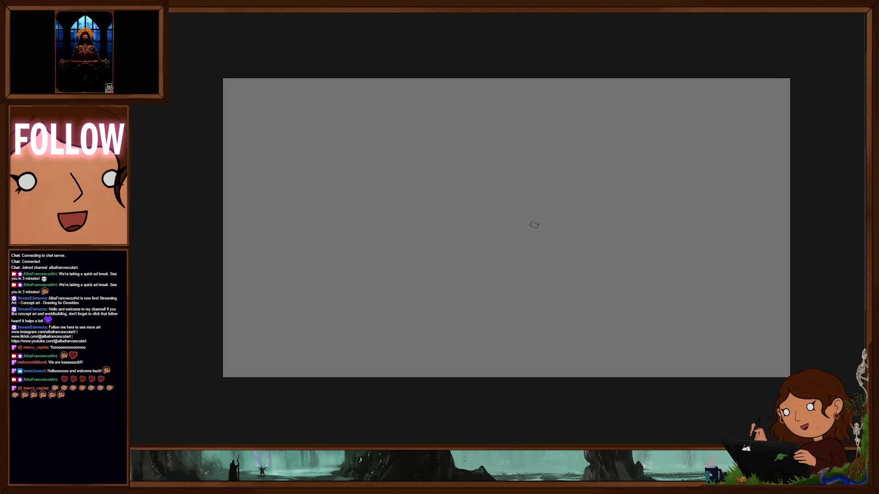
right_click(533, 224)
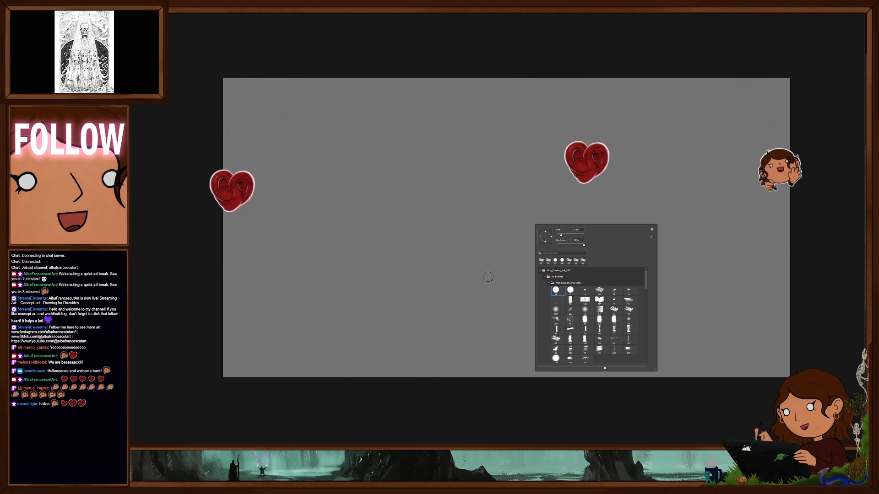
left_click(489, 278)
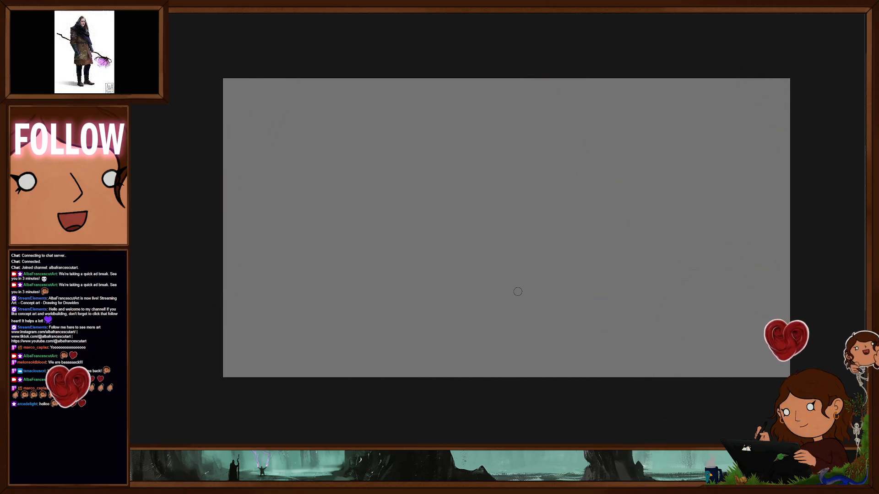
key("bracketleft")
key("bracketleft")
key("bracketleft")
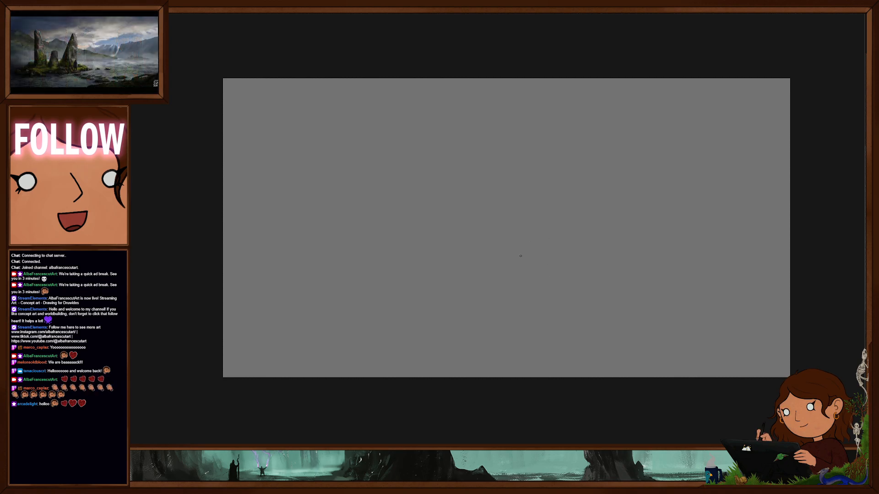
Check the town environment sketches once more and return to the blank grey canvas
scroll(510, 271, "up", 2)
left_click_drag(516, 270, 529, 268)
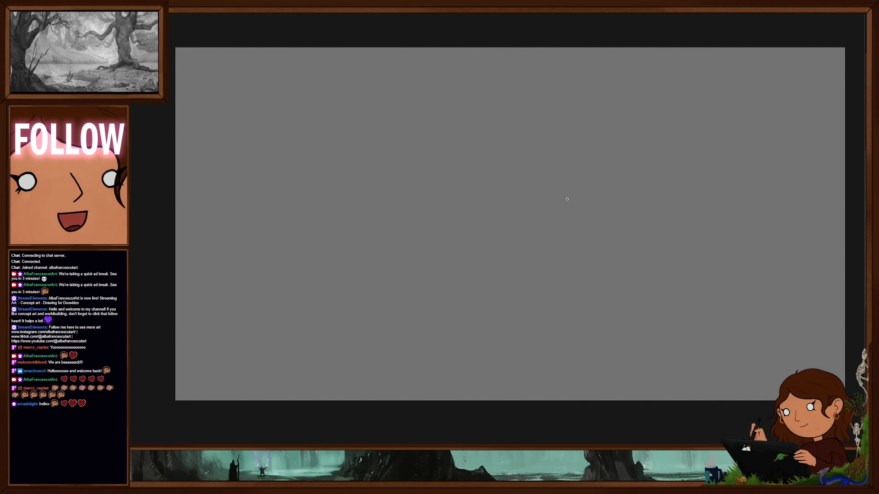
scroll(550, 216, "down", 2)
mouse_move(542, 216)
left_mouse_down()
mouse_move(550, 231)
mouse_move(585, 237)
mouse_move(500, 222)
left_mouse_up()
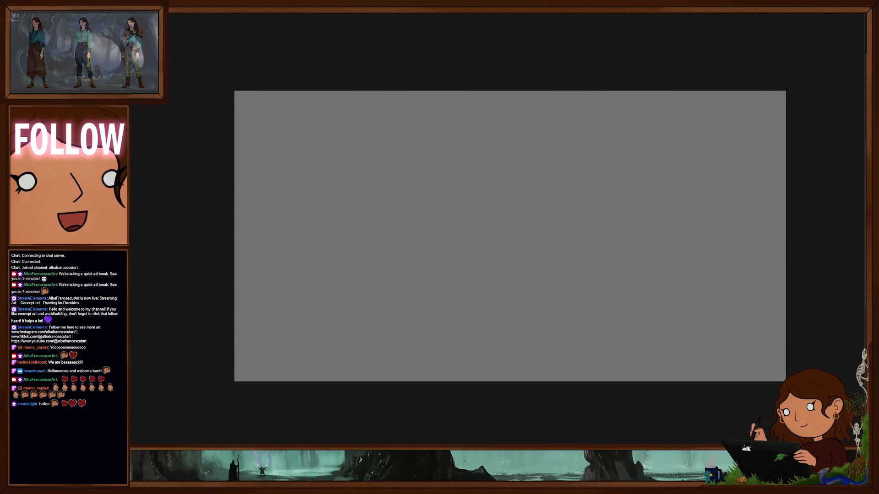
left_click(209, 15)
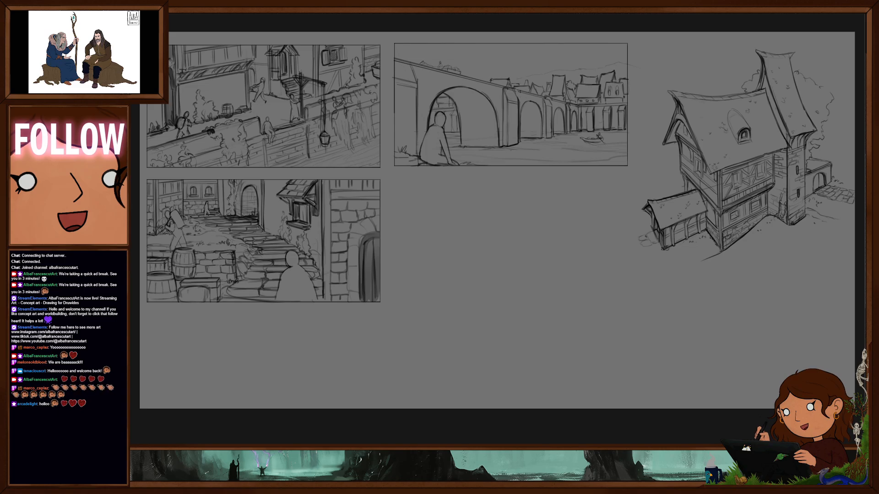
left_click(418, 13)
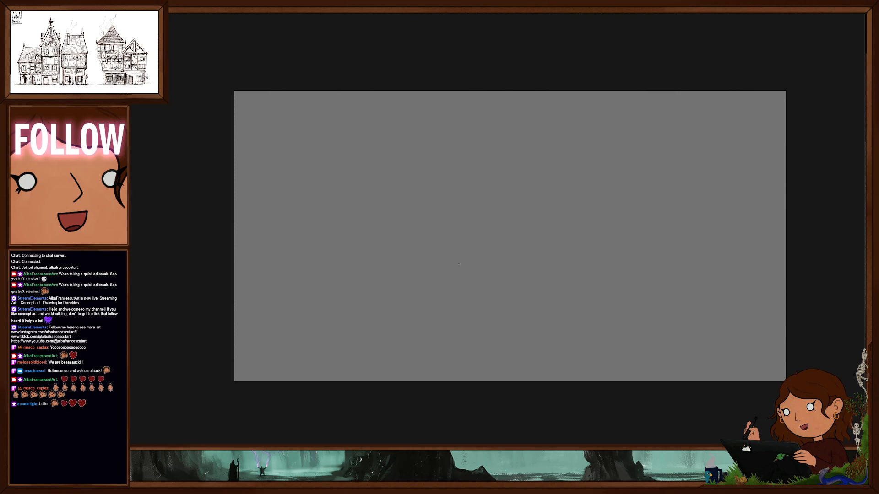
Handwrite the first list entry "King on throne or dining at the table" with a dash in the upper corner of the grey canvas
right_click(411, 289)
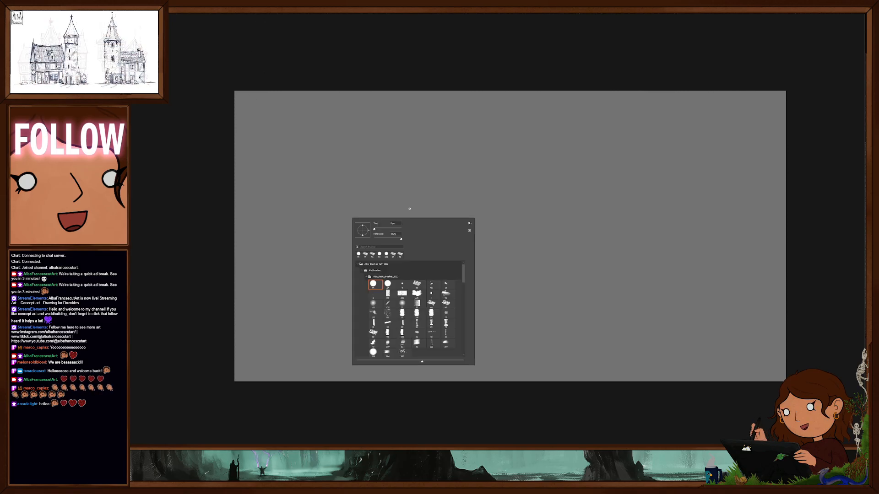
mouse_move(314, 155)
left_mouse_down()
mouse_move(352, 166)
mouse_move(318, 157)
mouse_move(322, 140)
left_mouse_up()
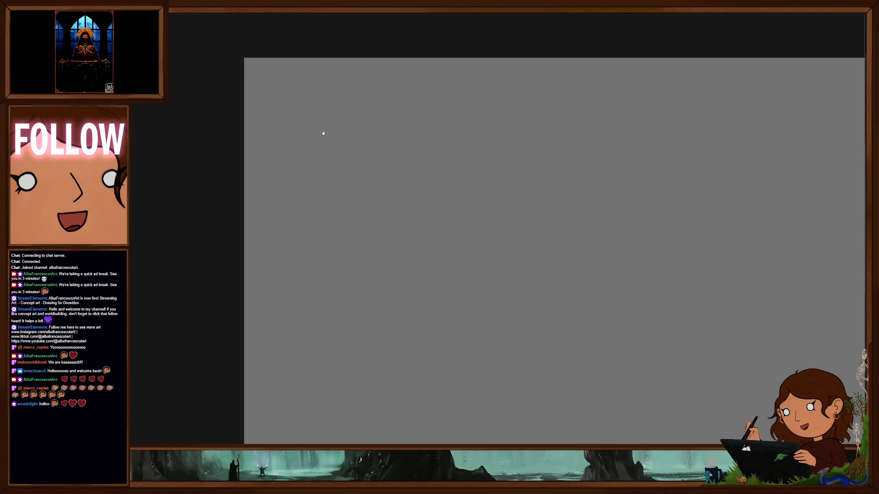
left_click_drag(253, 72, 262, 71)
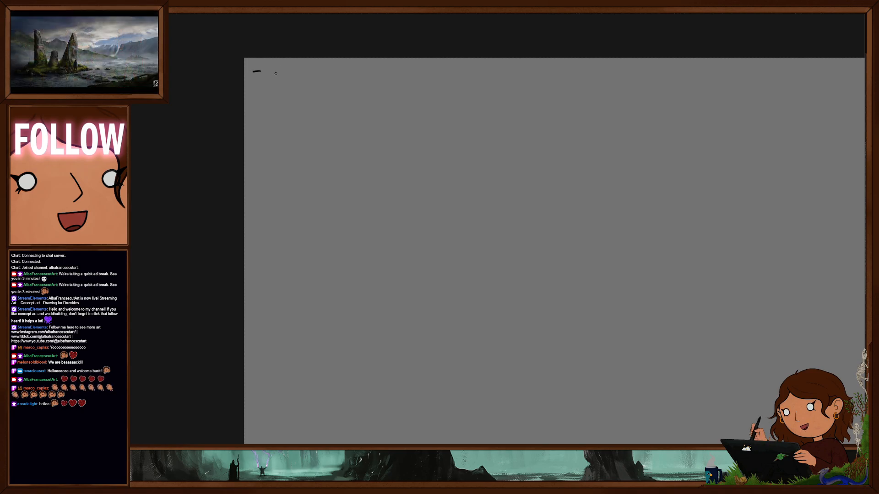
mouse_move(267, 67)
left_mouse_down()
mouse_move(268, 77)
mouse_move(277, 77)
left_mouse_up()
mouse_move(279, 73)
left_mouse_down()
mouse_move(285, 86)
mouse_move(303, 75)
left_mouse_up()
left_click_drag(307, 72, 349, 75)
mouse_move(354, 75)
left_mouse_down()
mouse_move(367, 66)
mouse_move(362, 74)
left_mouse_up()
left_click_drag(371, 72, 390, 81)
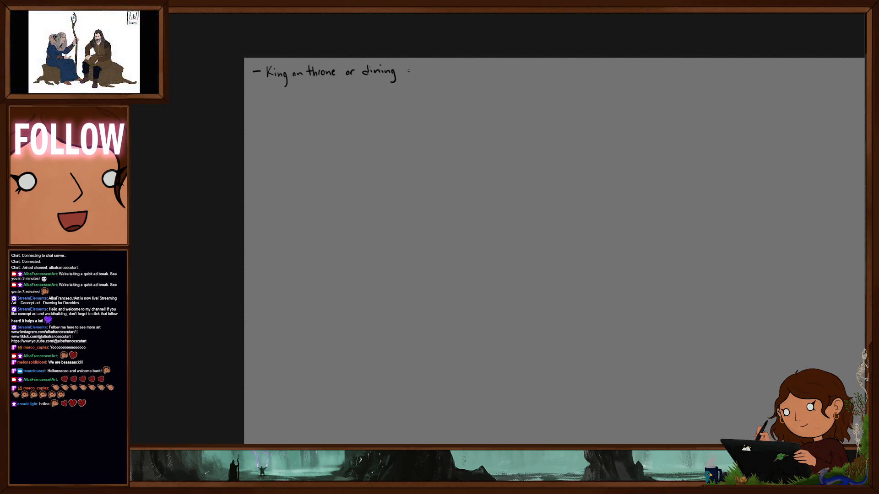
left_click_drag(404, 70, 410, 70)
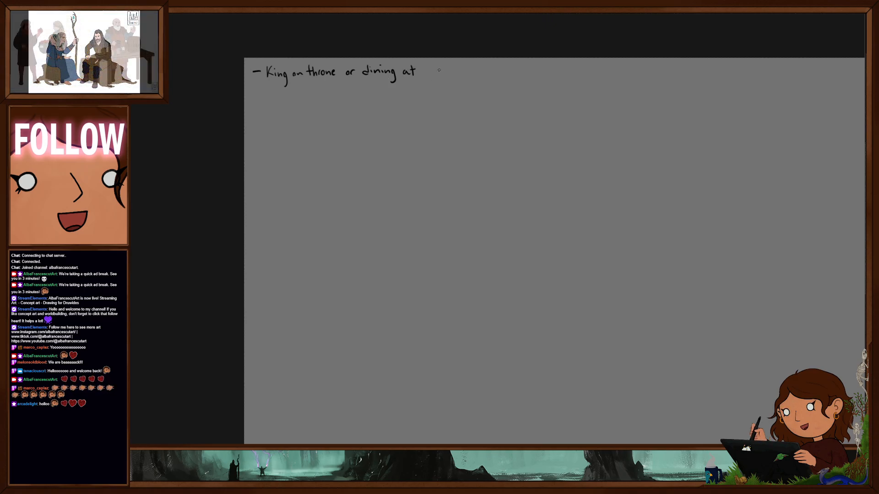
mouse_move(429, 65)
left_mouse_down()
mouse_move(435, 76)
mouse_move(466, 73)
left_mouse_up()
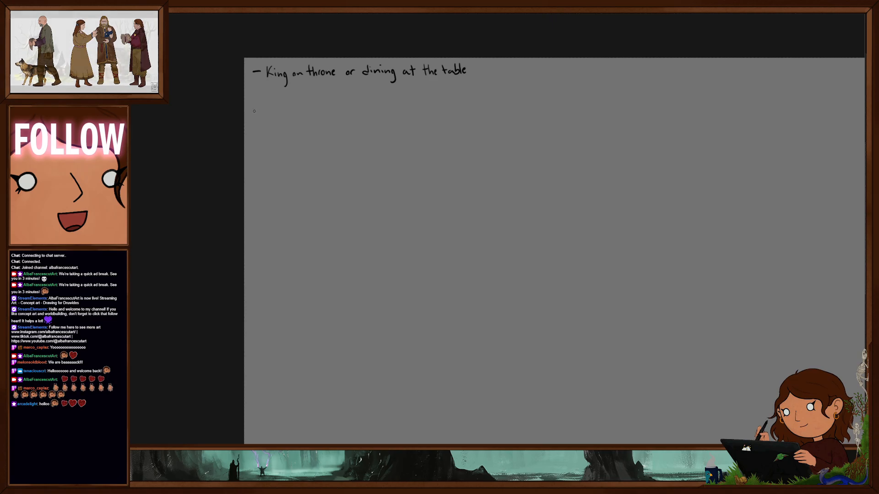
Handwrite the second dashed list entry "Concept of Queen (extra)" below the king entry
left_click_drag(253, 112, 258, 112)
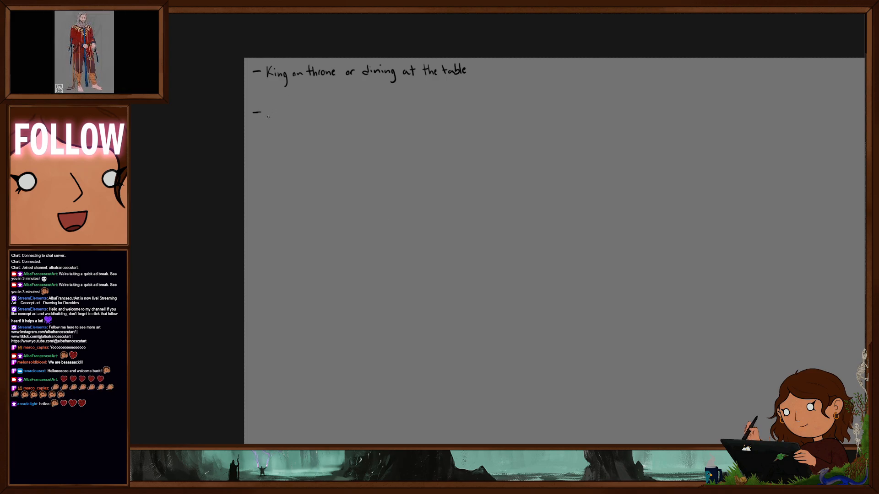
left_click_drag(272, 107, 276, 115)
left_click_drag(280, 116, 294, 120)
left_click_drag(294, 111, 301, 118)
left_click_drag(298, 112, 332, 115)
left_click_drag(333, 109, 358, 112)
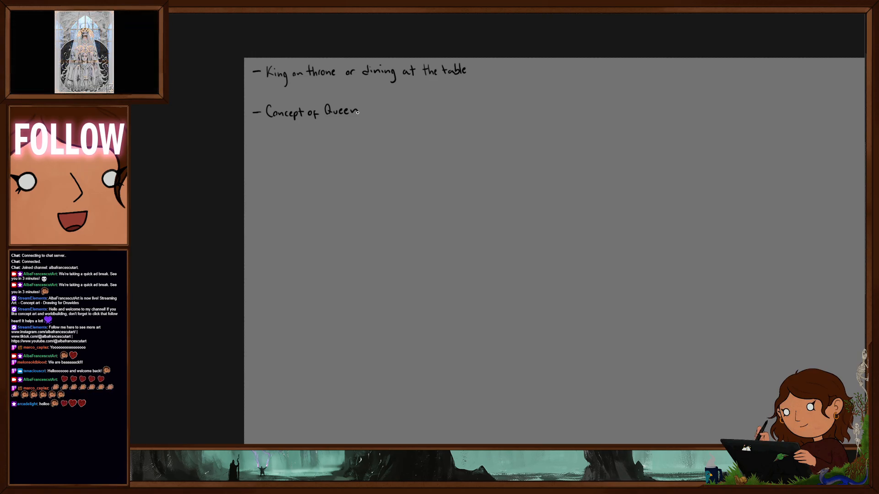
left_click_drag(373, 102, 371, 119)
left_click_drag(376, 111, 392, 114)
mouse_move(394, 114)
left_mouse_down()
mouse_move(406, 112)
mouse_move(404, 120)
left_mouse_up()
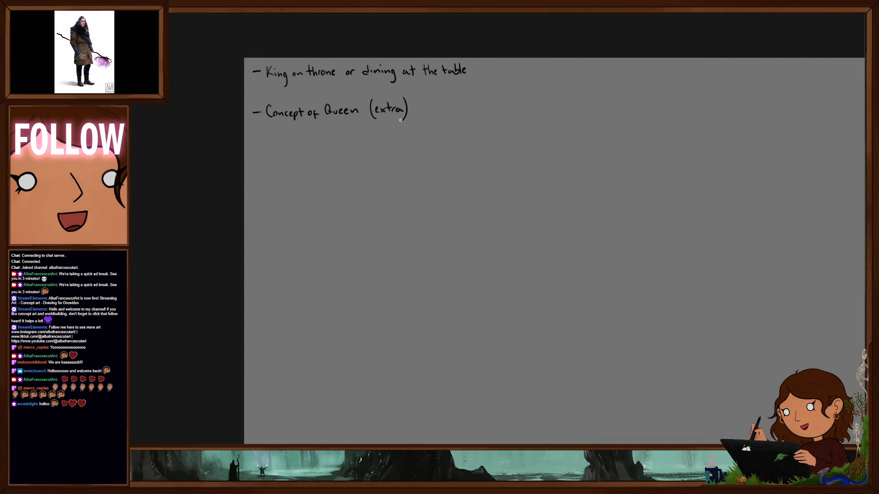
Add a dash for a third list entry and check the town environment and knight helmet sketches before returning to the list
left_click_drag(252, 149, 259, 148)
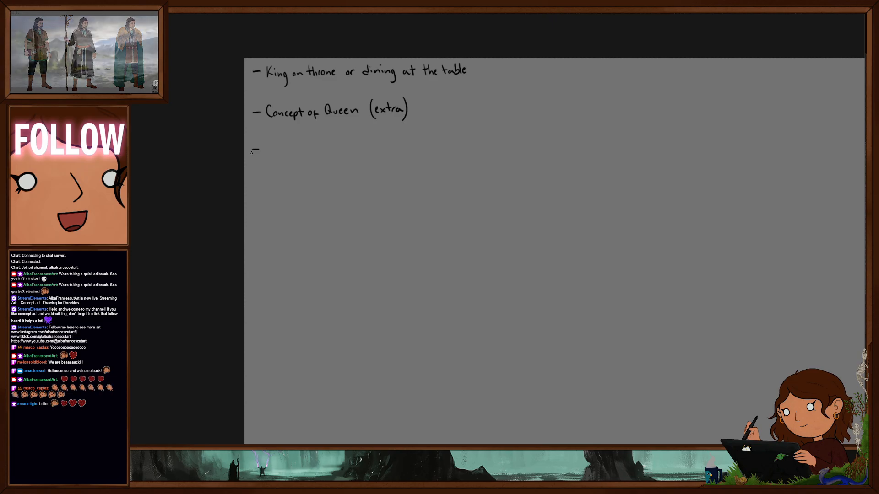
left_click(254, 10)
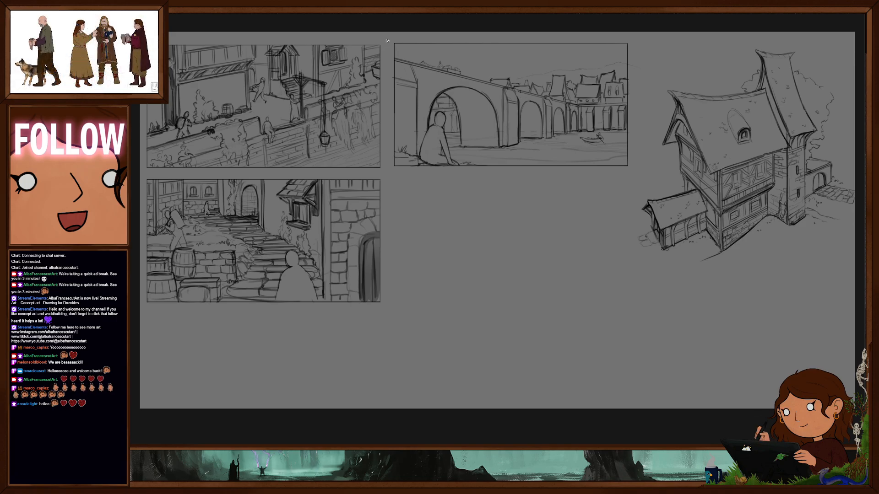
left_click(422, 14)
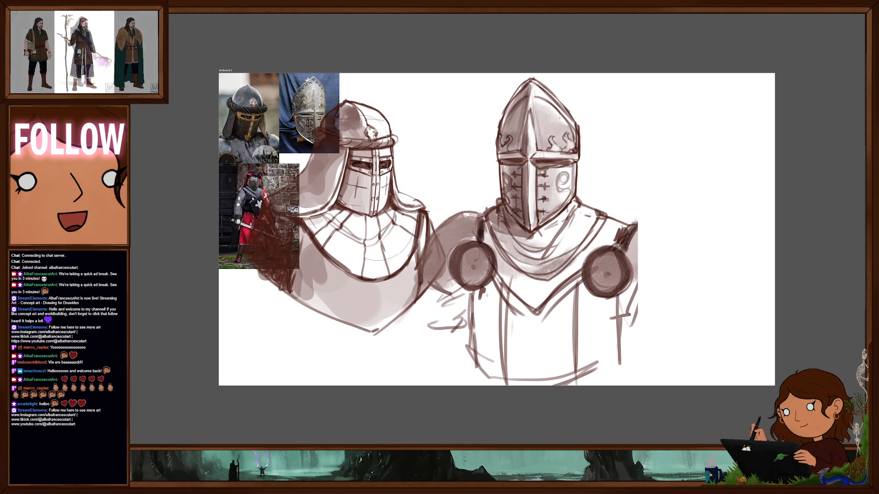
left_click(411, 14)
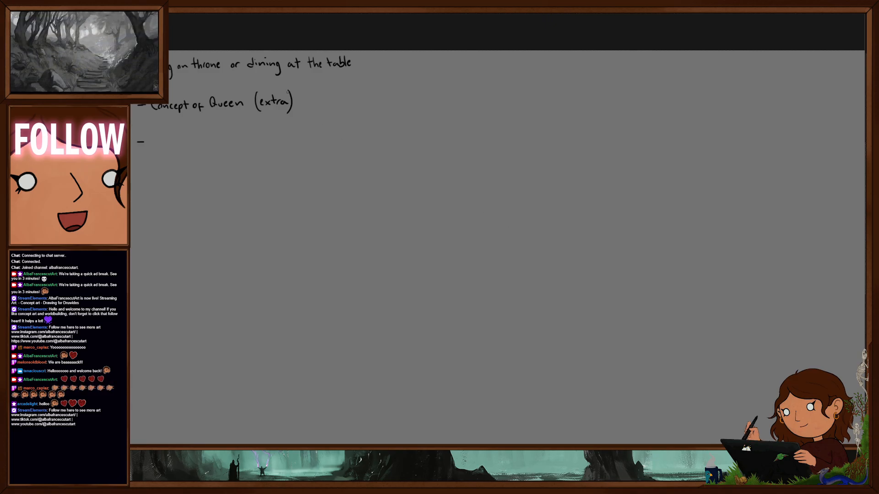
Handwrite "Palace Guards concept" as the third list entry and add an arrowed sub-entry "City Guards" beneath it
left_click_drag(247, 151, 542, 167)
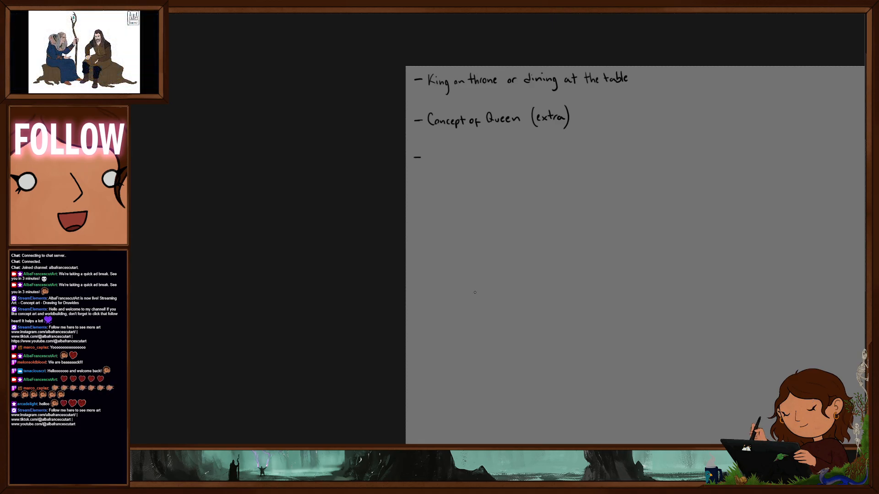
mouse_move(428, 151)
left_mouse_down()
mouse_move(427, 164)
mouse_move(439, 162)
left_mouse_up()
mouse_move(440, 149)
left_mouse_down()
mouse_move(442, 162)
mouse_move(498, 162)
left_mouse_up()
left_click_drag(499, 162, 539, 156)
left_click_drag(542, 160, 560, 160)
left_click_drag(562, 156, 573, 158)
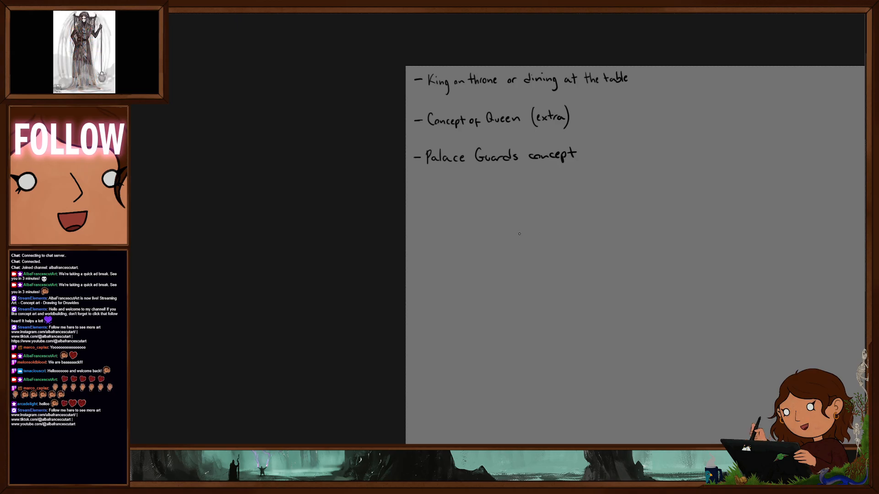
left_click_drag(435, 169, 453, 177)
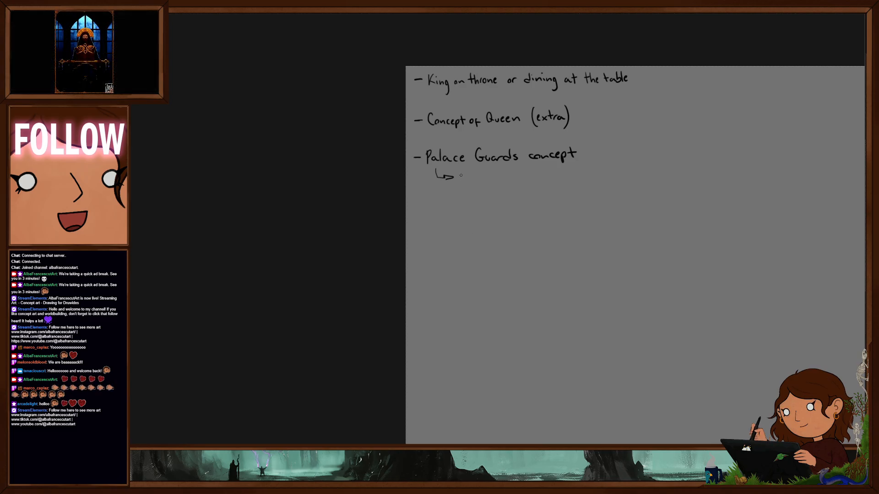
mouse_move(463, 171)
left_mouse_down()
mouse_move(480, 184)
mouse_move(523, 169)
mouse_move(526, 179)
left_mouse_up()
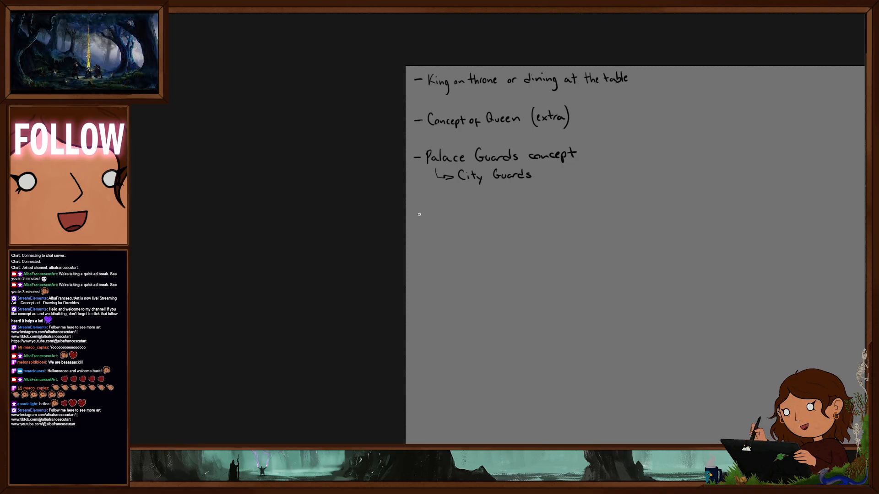
Handwrite the fourth dashed list entry "Environment concepts = country side/fields" below the guards entries
left_click_drag(415, 214, 420, 214)
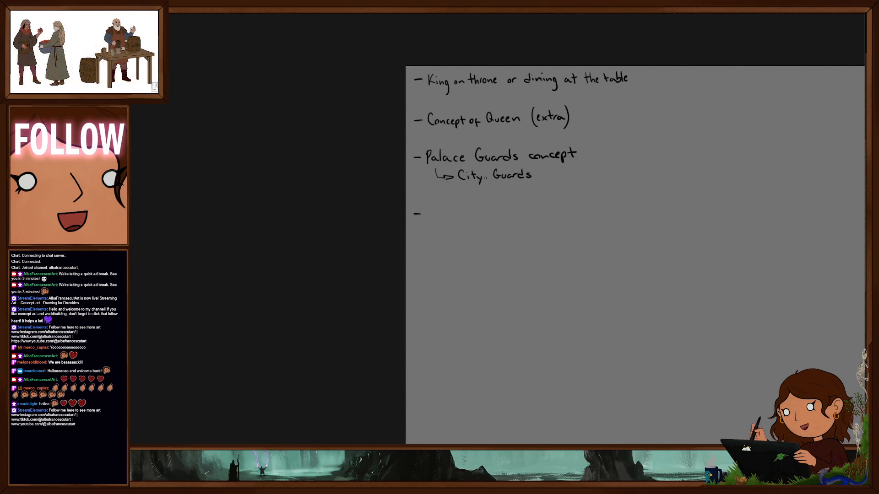
left_click_drag(486, 247, 461, 218)
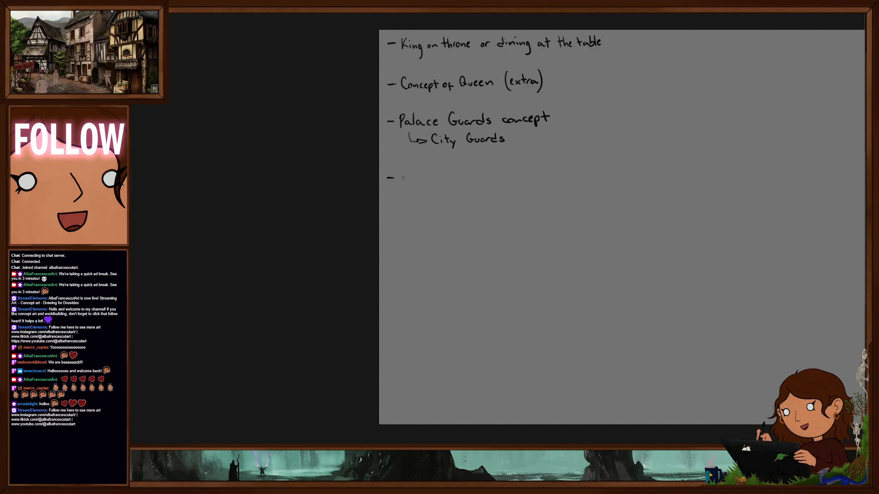
left_click_drag(400, 171, 417, 179)
left_click_drag(421, 177, 421, 182)
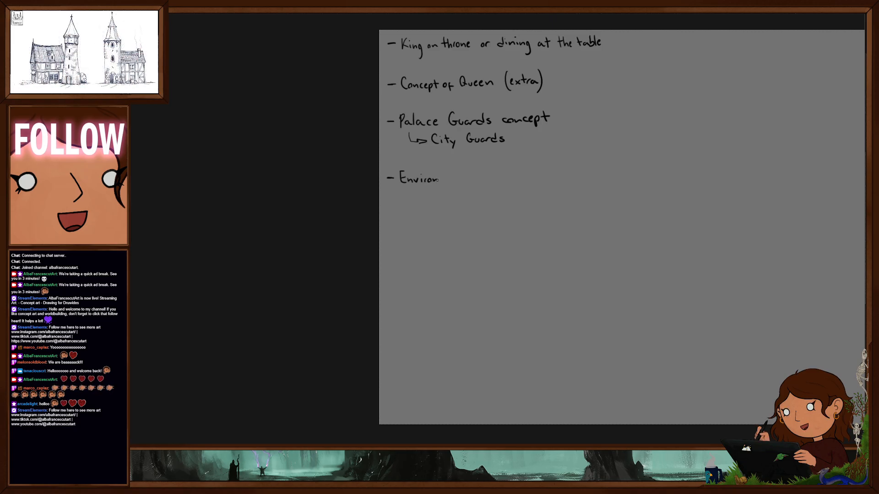
left_click_drag(446, 180, 522, 175)
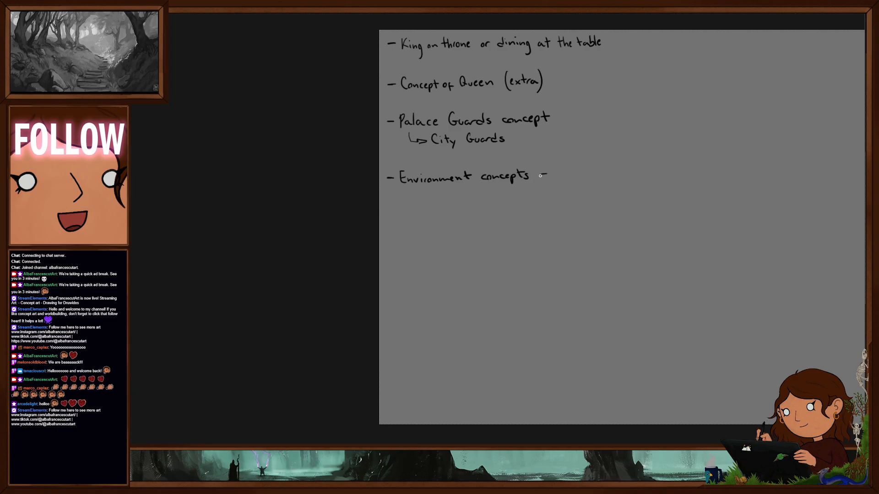
mouse_move(559, 175)
left_mouse_down()
mouse_move(604, 169)
mouse_move(624, 181)
mouse_move(637, 169)
left_mouse_up()
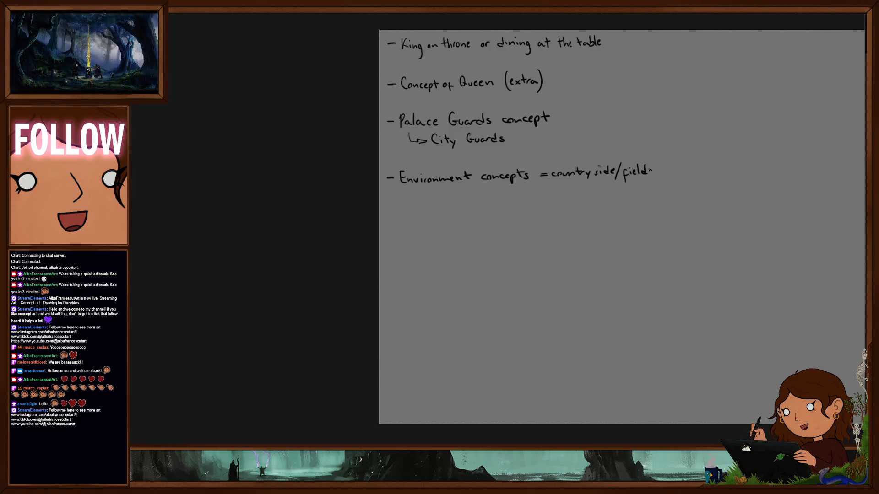
left_click_drag(651, 257, 453, 247)
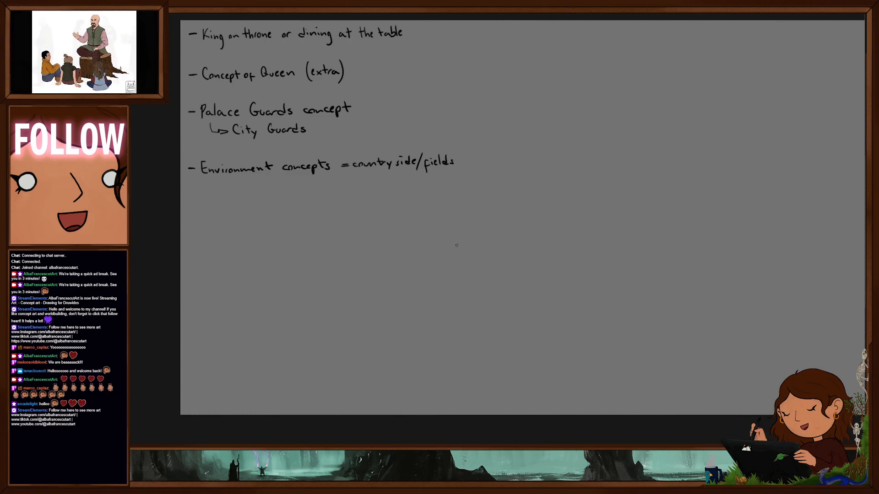
Number the entries by priority: 1 for environment concepts, 2 for the king and 3 for the palace guards
left_click_drag(314, 222, 435, 240)
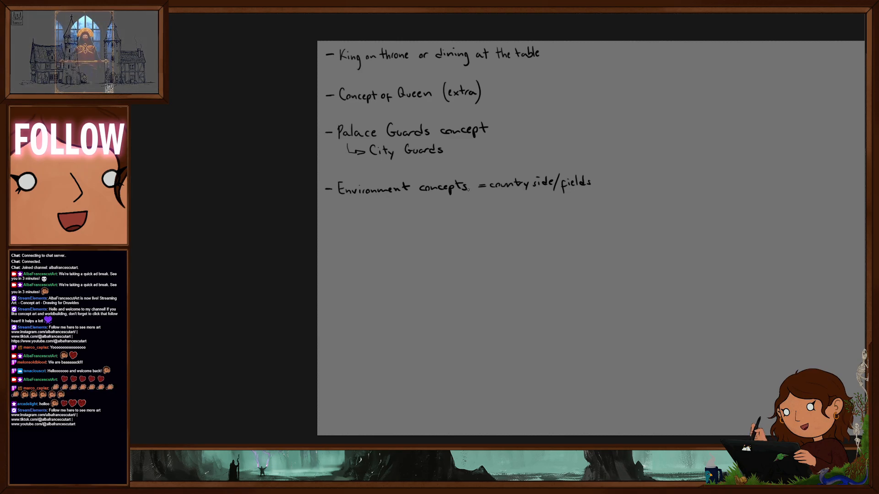
left_click_drag(326, 180, 329, 184)
left_click_drag(326, 185, 332, 185)
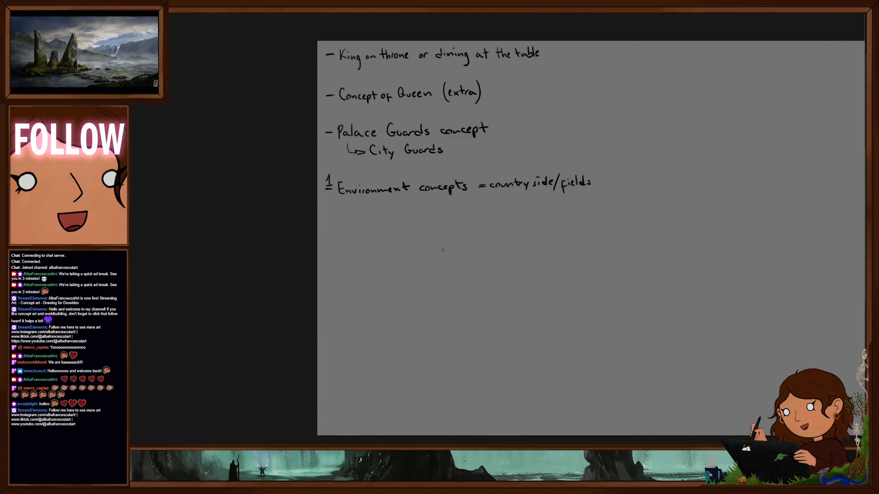
left_click_drag(327, 45, 332, 49)
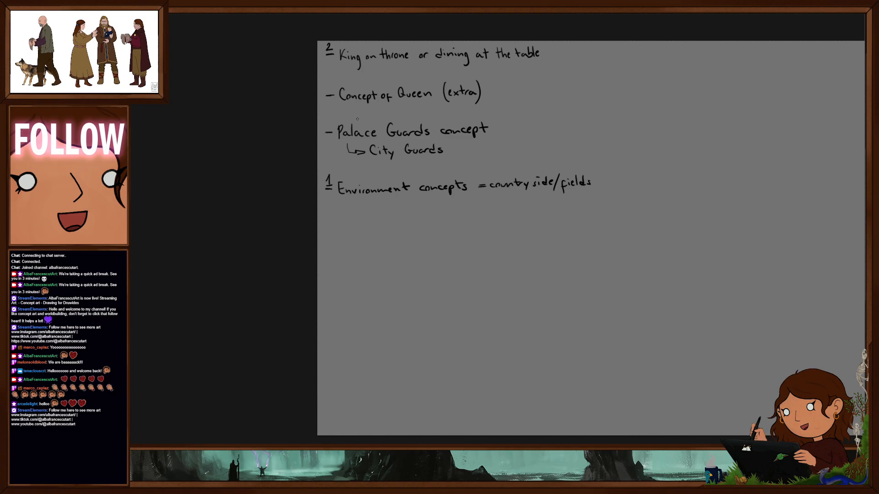
left_click_drag(331, 124, 327, 128)
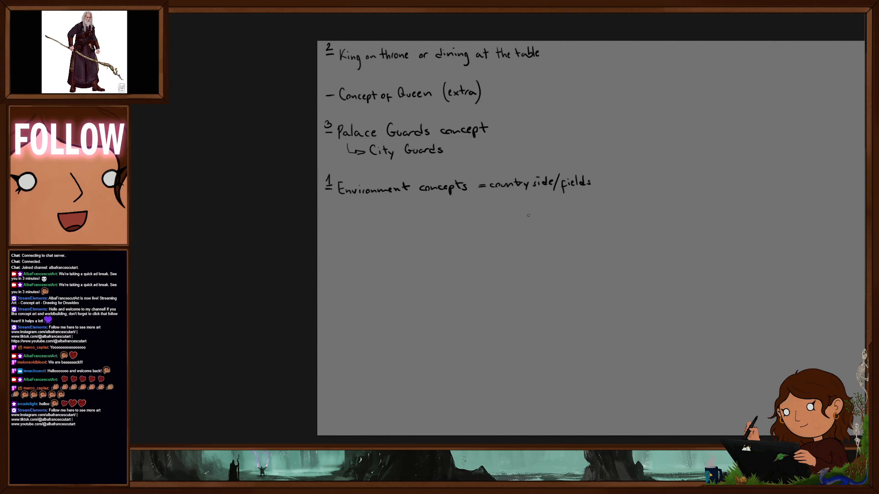
left_click_drag(555, 289, 426, 292)
key("ctrl+0")
scroll(427, 292, "right", 1)
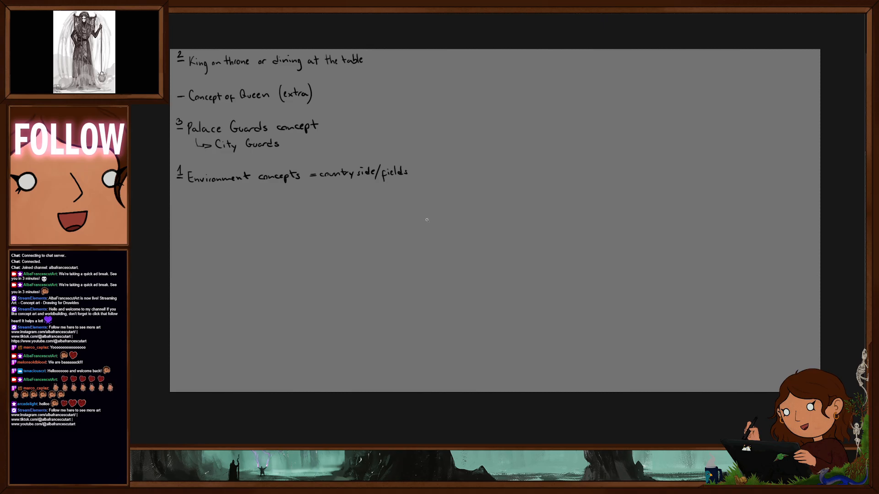
left_click(20, 7)
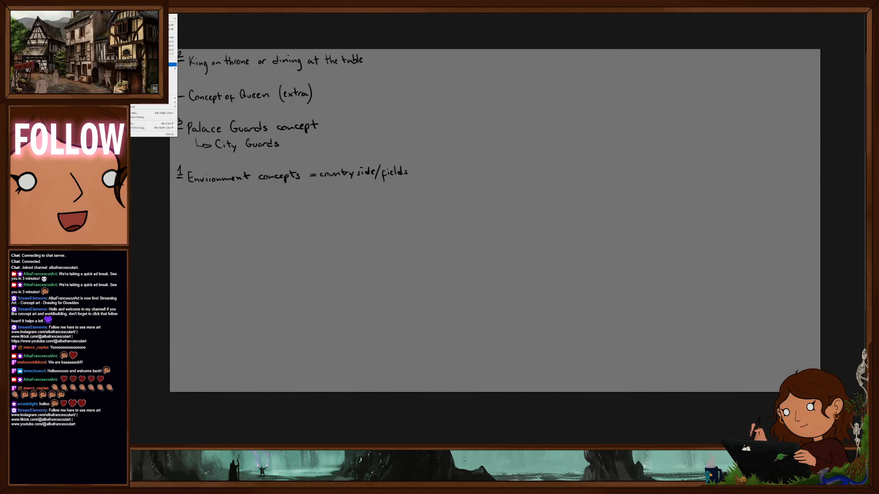
left_click(253, 169)
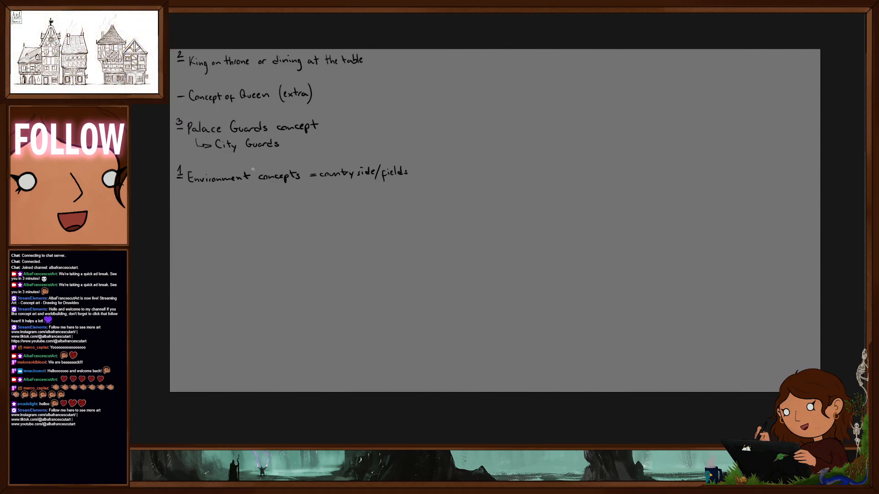
left_click(445, 263)
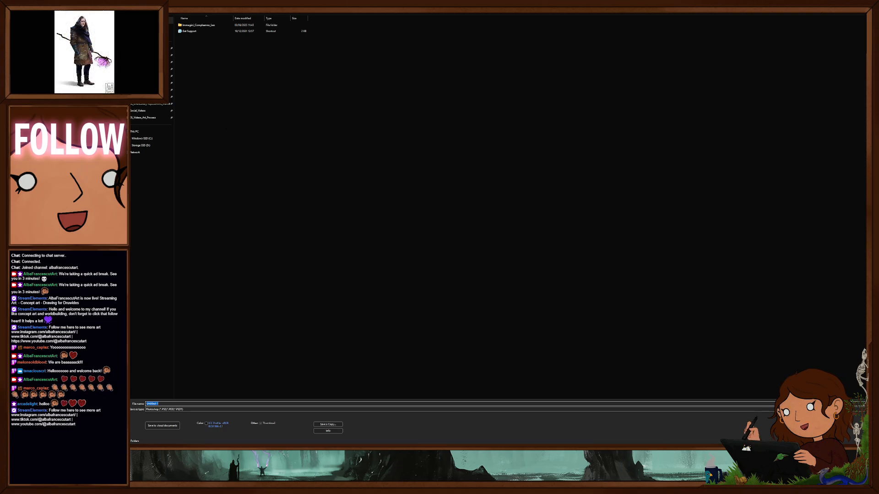
key("Escape")
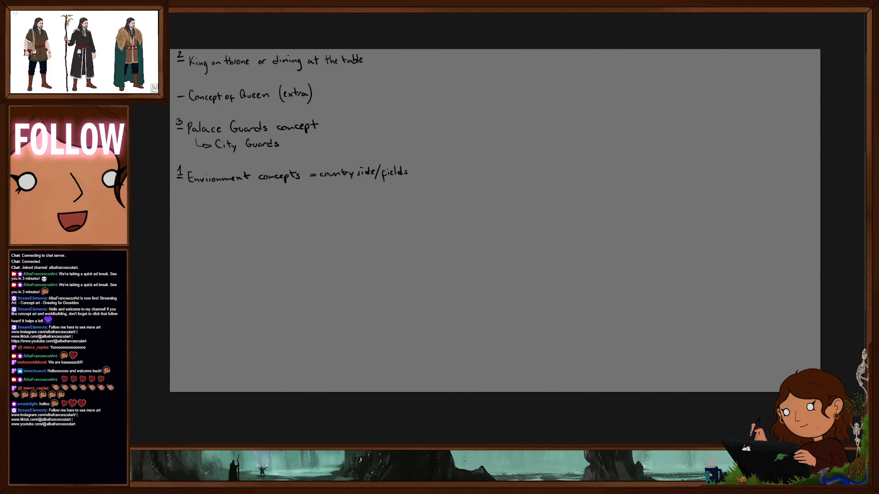
Save the list document on the computer instead of Creative Cloud, in Photoshop format
key("alt+f")
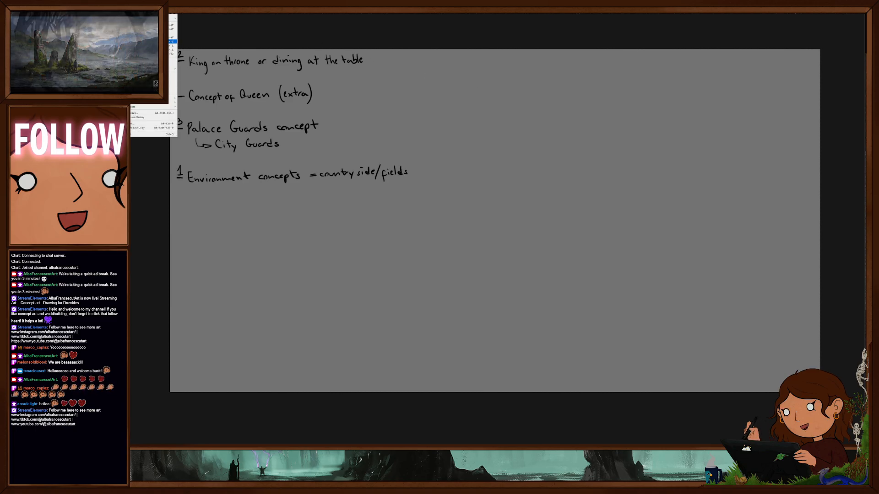
key("Return")
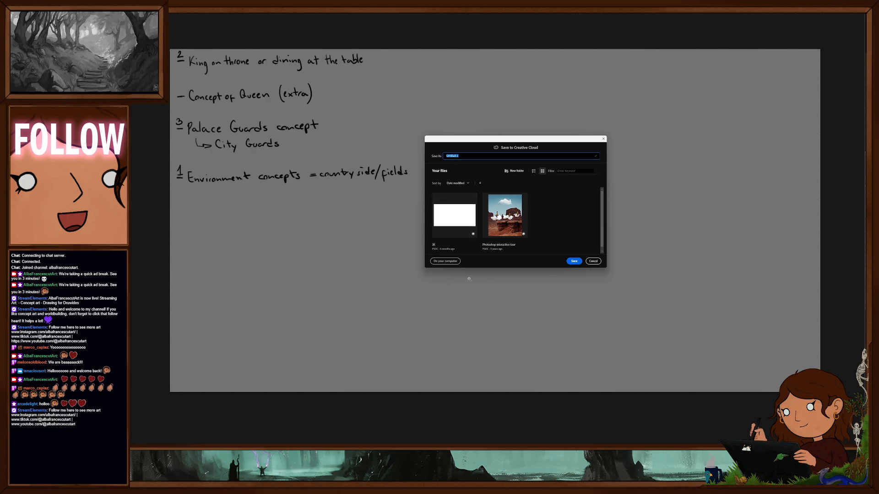
left_click(445, 261)
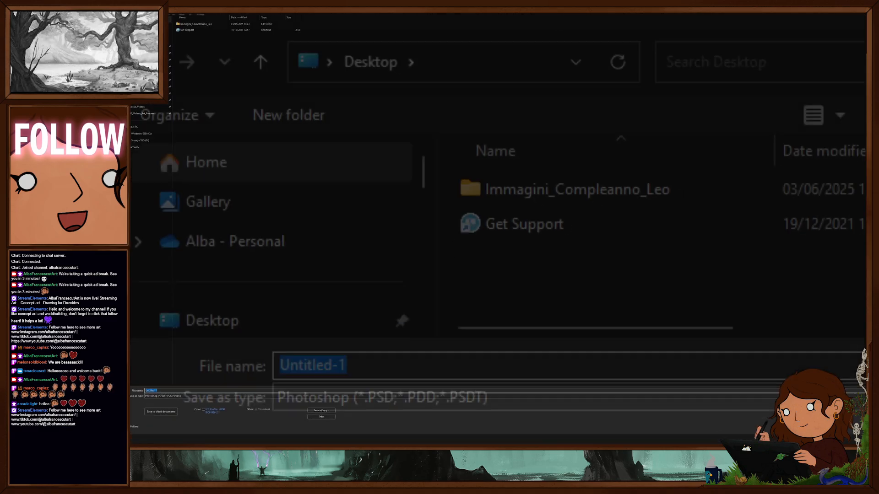
key("Return")
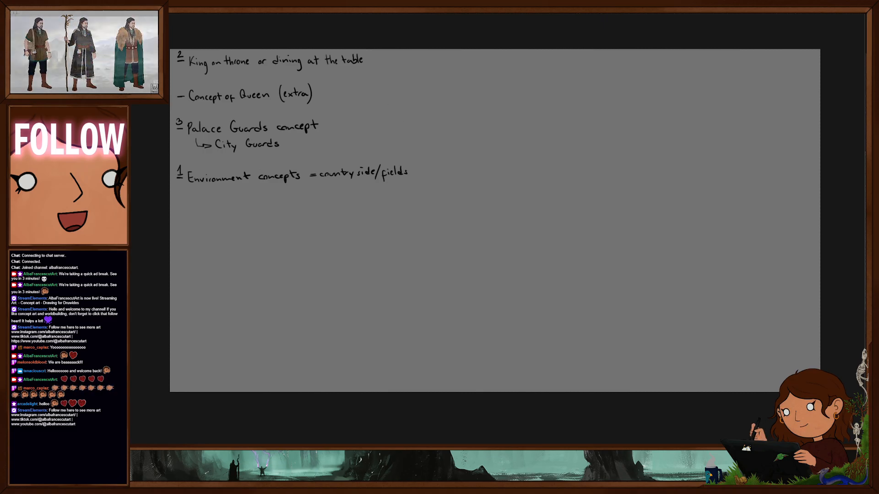
Review the king character designs and the town environment sketches, and return to the handwritten list
key("ctrl+Tab")
key("ctrl+Tab")
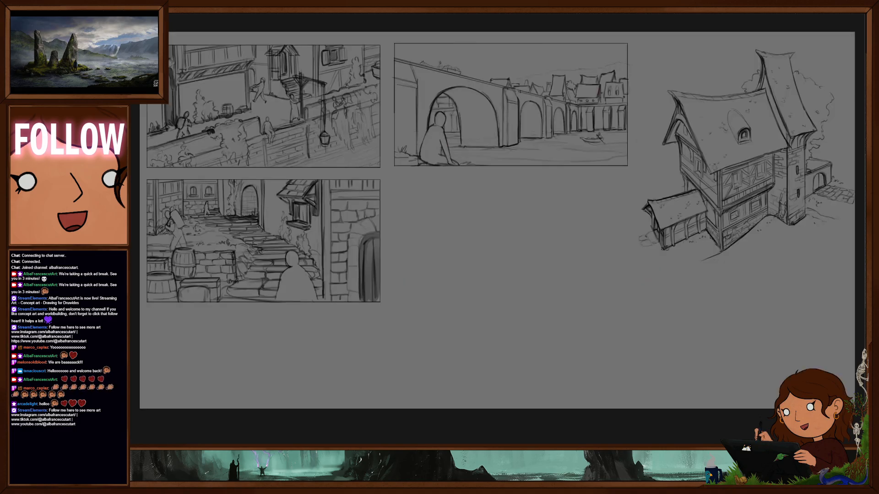
key("ctrl+shift+Tab")
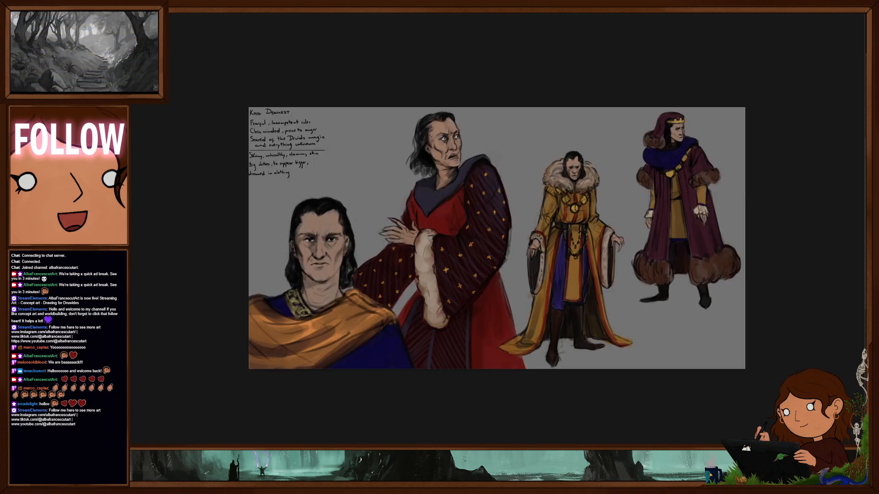
key("ctrl+Tab")
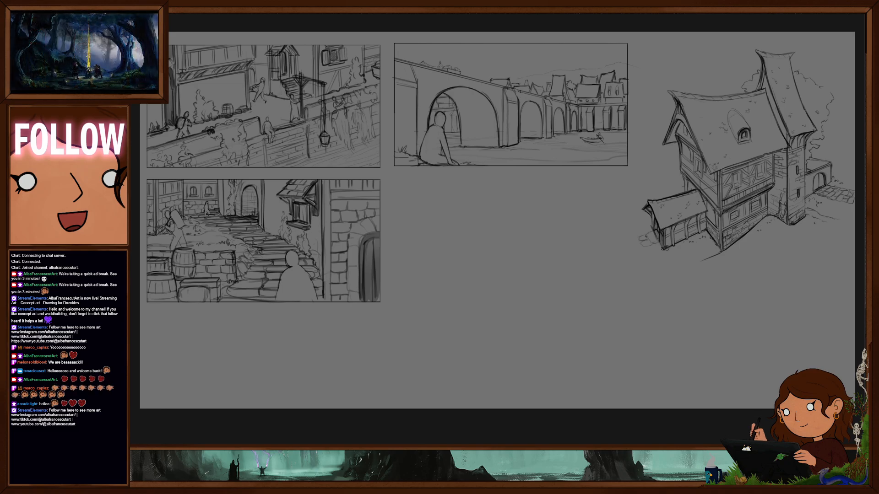
key("ctrl+Tab")
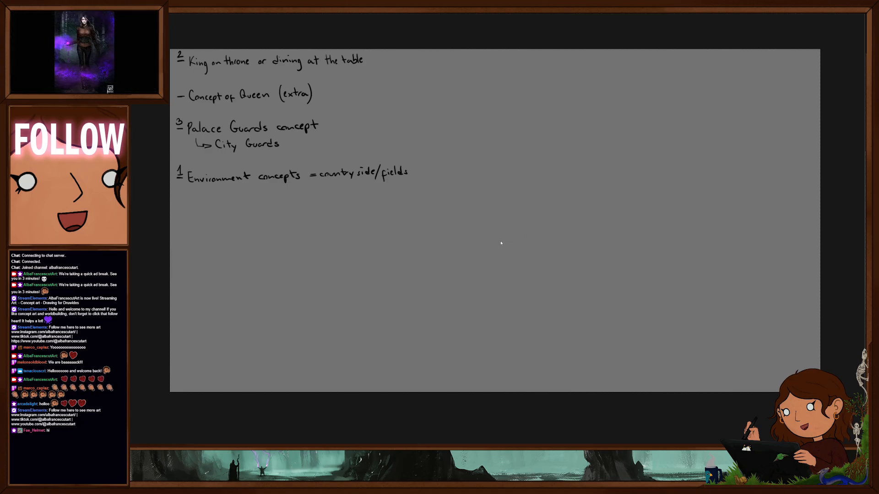
Scale the handwritten list down proportionally and place it close to the canvas's upper-left corner
scroll(500, 255, "up", 2)
scroll(498, 250, "down", 2)
scroll(499, 251, "down", 1)
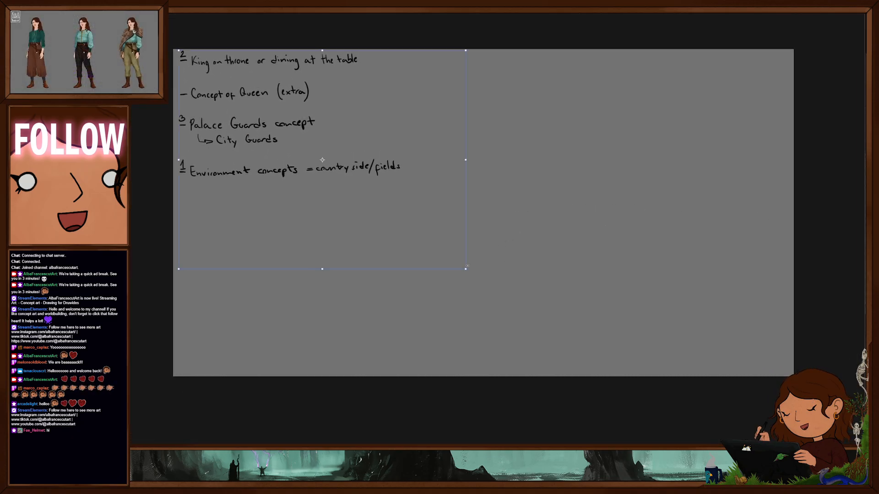
left_click_drag(465, 269, 421, 235)
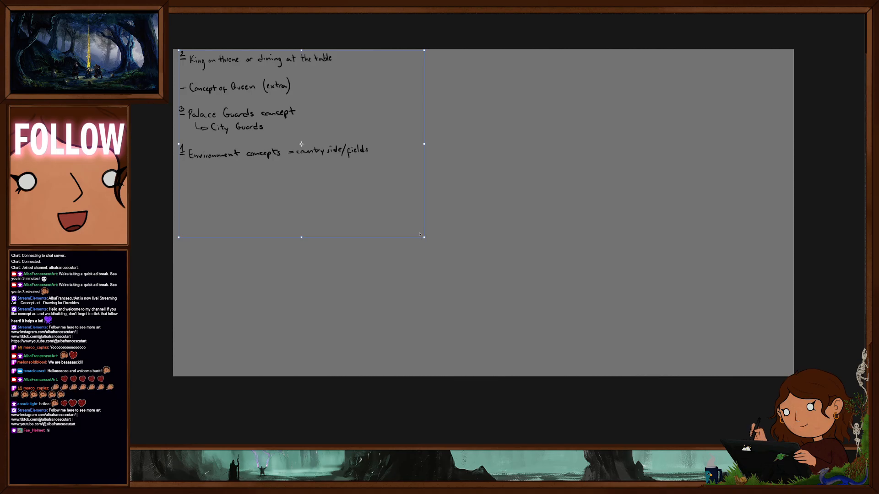
left_click_drag(390, 195, 387, 198)
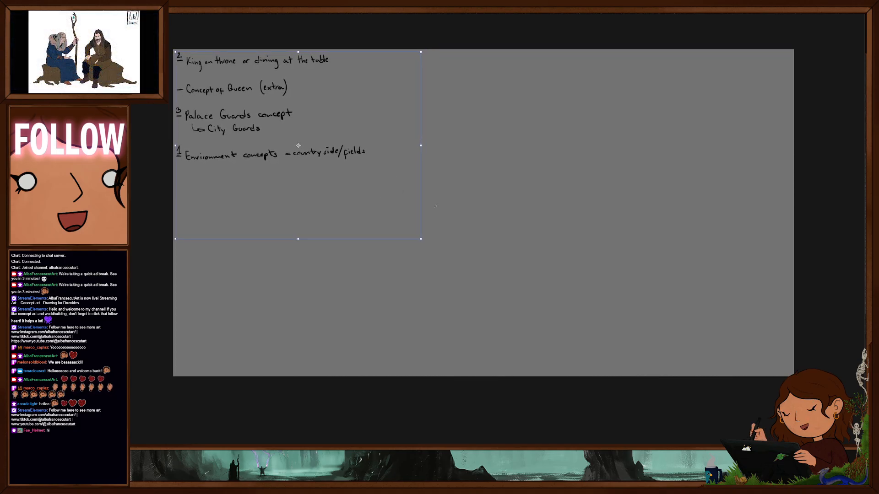
key("Return")
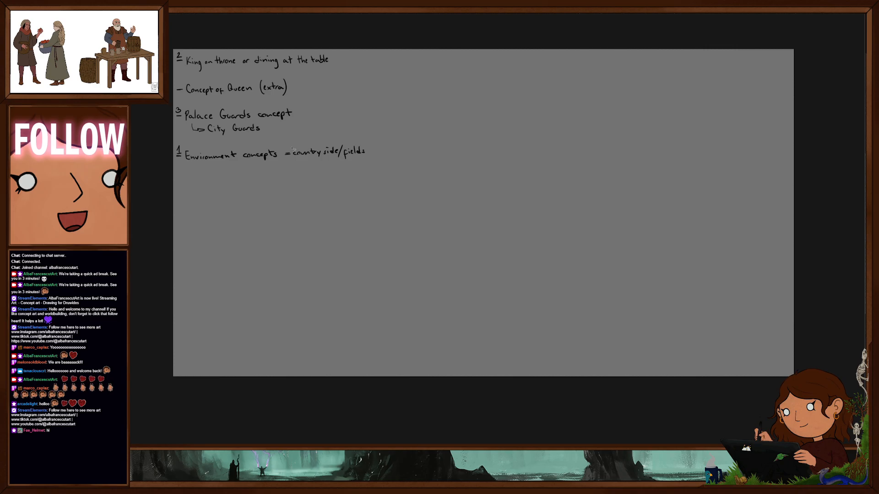
Select the words "= country side/fields", move them beneath "Environment concepts" and clear the selection
left_click_drag(293, 141, 296, 139)
mouse_move(355, 159)
left_mouse_down()
mouse_move(319, 183)
mouse_move(255, 179)
mouse_move(266, 178)
left_mouse_up()
key("ctrl+shift+a")
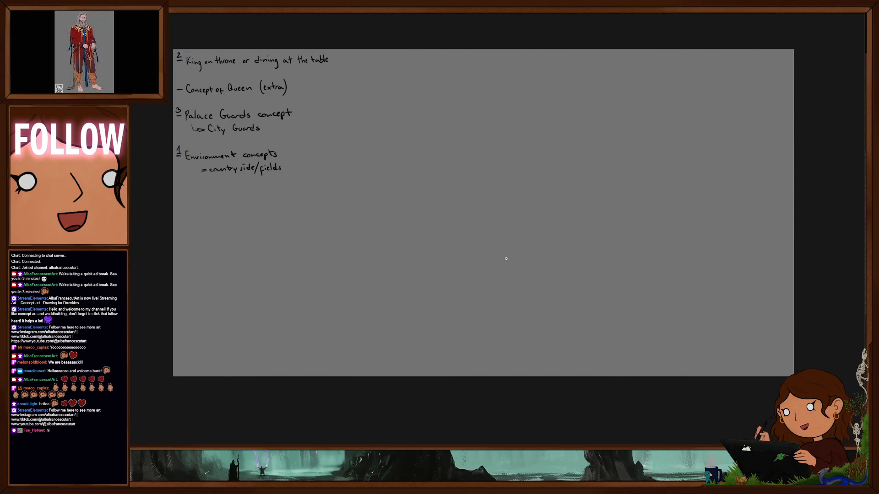
left_click_drag(503, 262, 509, 278)
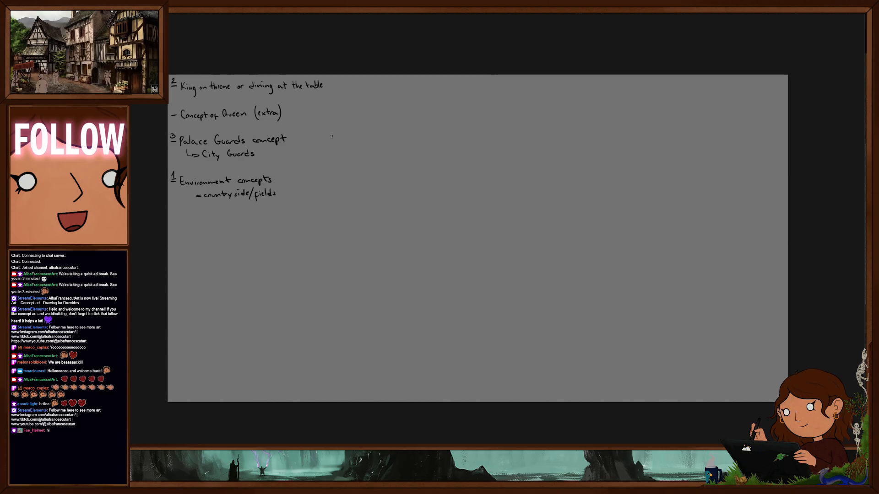
scroll(336, 140, "up", 1)
left_click_drag(336, 140, 400, 143)
scroll(362, 184, "down", 1)
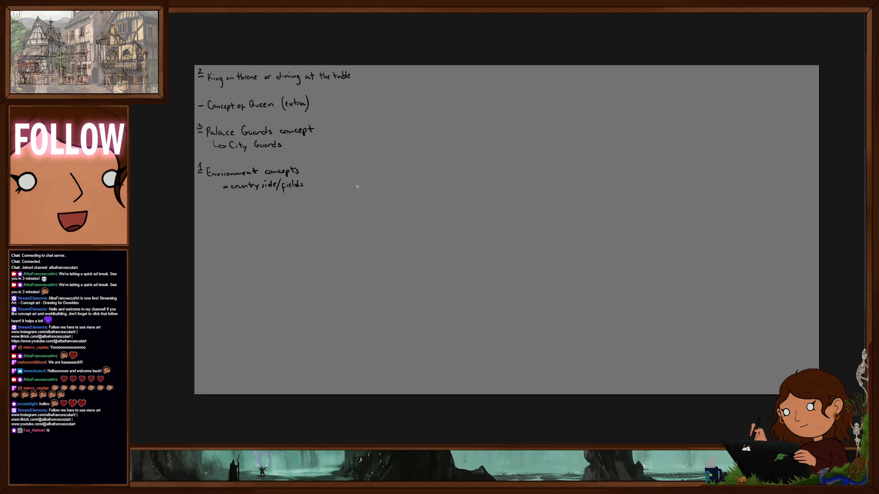
left_click_drag(393, 248, 384, 259)
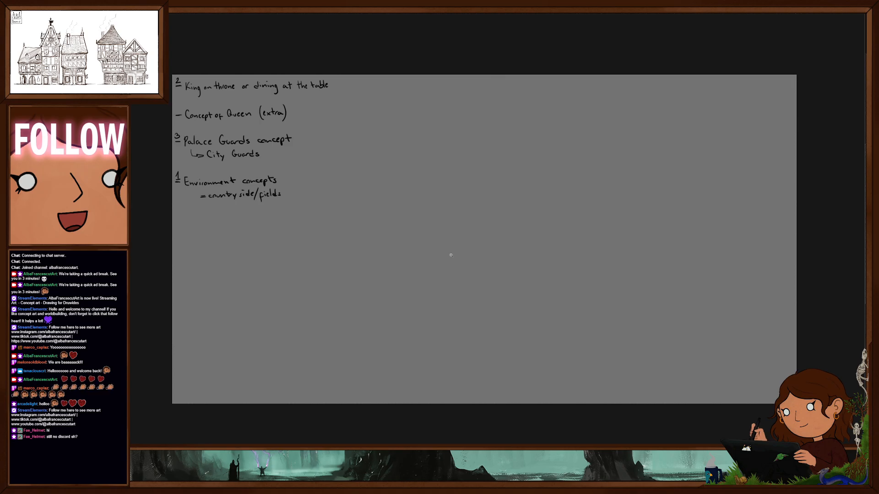
scroll(529, 261, "down", 2)
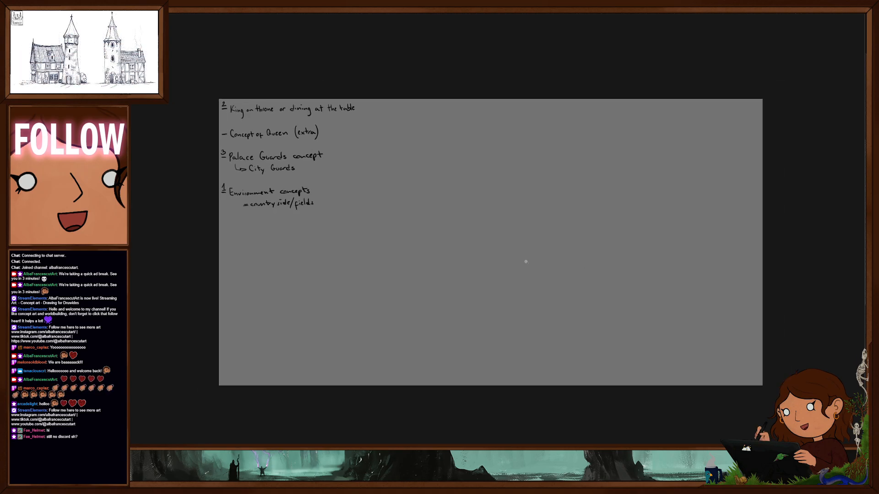
scroll(530, 261, "up", 3)
scroll(532, 262, "down", 1)
left_click_drag(535, 274, 536, 264)
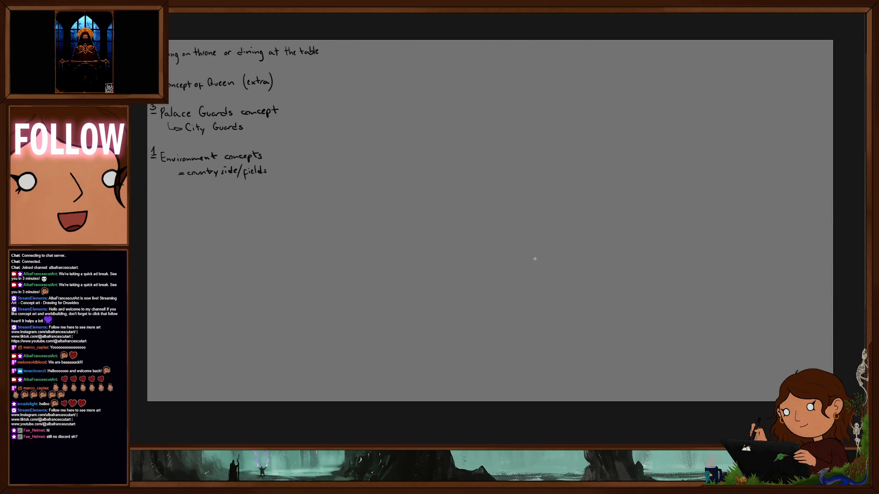
Choose a sketching brush, test it with a stroke on the empty canvas area and undo the stroke
right_click(531, 251)
left_click(552, 317)
mouse_move(501, 272)
left_mouse_down()
mouse_move(493, 312)
mouse_move(588, 307)
left_mouse_up()
key("ctrl+z")
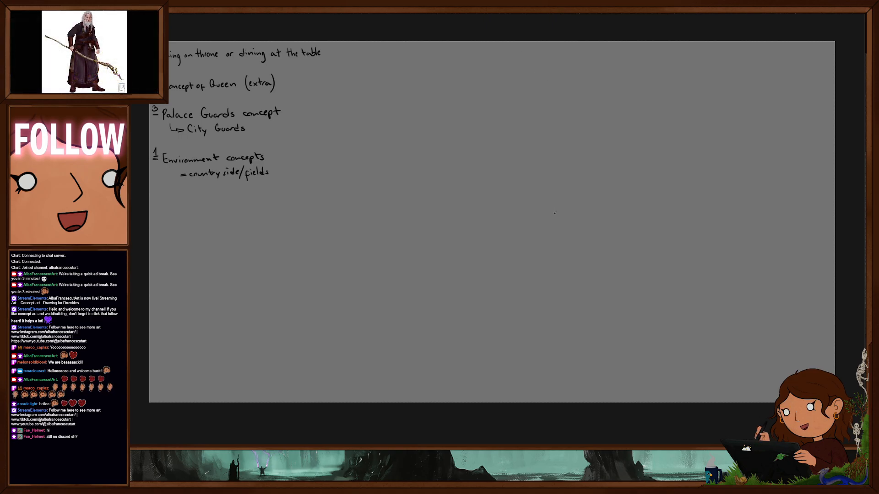
Check the town environment sketches and lightly sketch the horizon and rolling field lines in the empty area beside the list
key("ctrl+Tab")
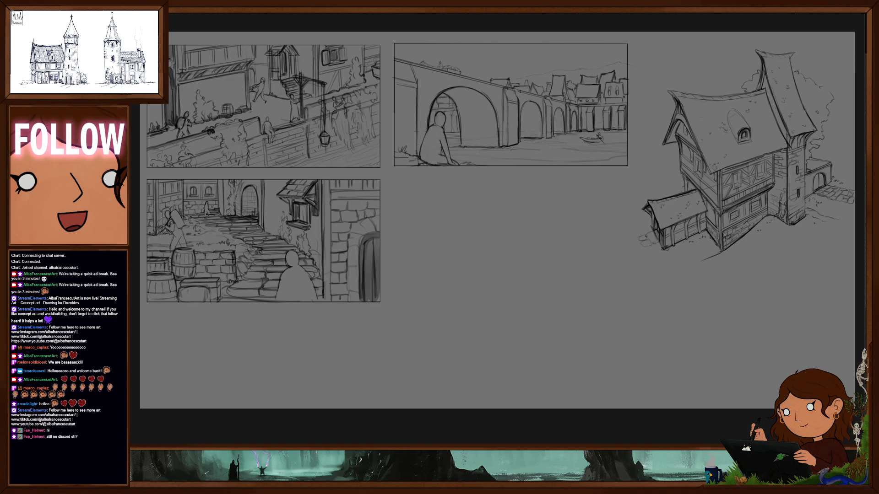
key("ctrl+Tab")
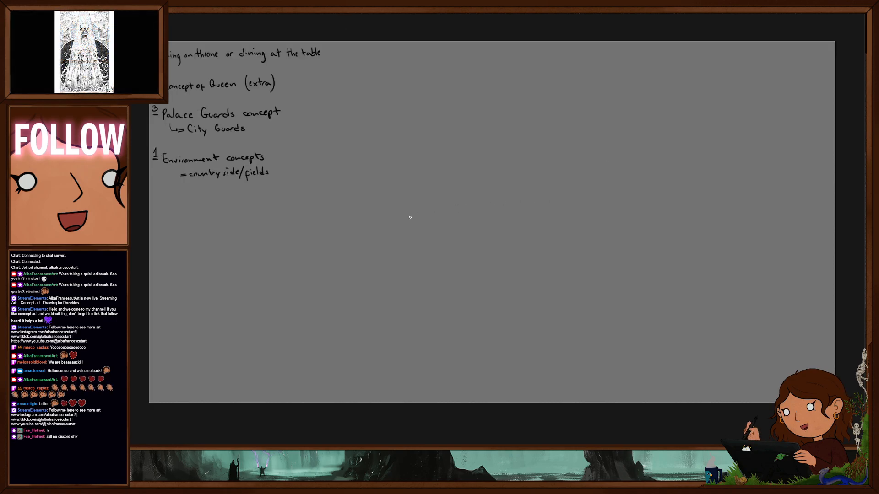
left_click_drag(613, 243, 399, 228)
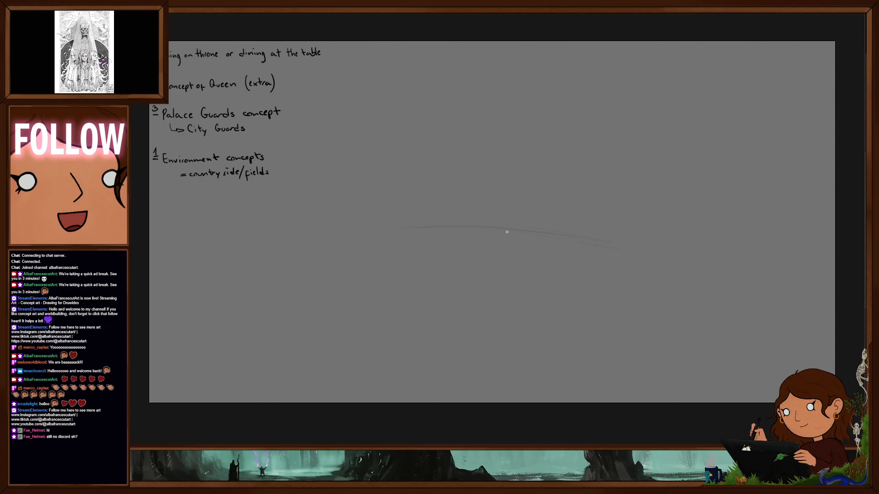
left_click_drag(518, 227, 632, 254)
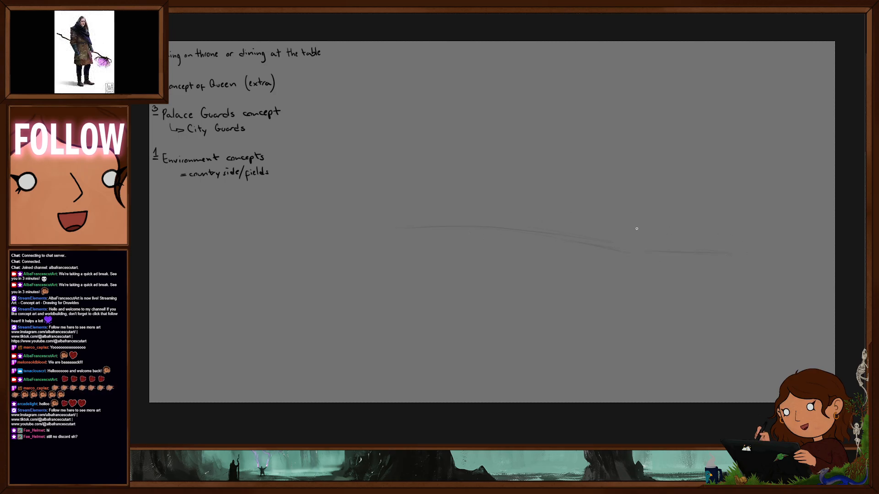
left_click_drag(580, 218, 755, 216)
mouse_move(521, 229)
left_mouse_down()
mouse_move(758, 219)
mouse_move(603, 216)
left_mouse_up()
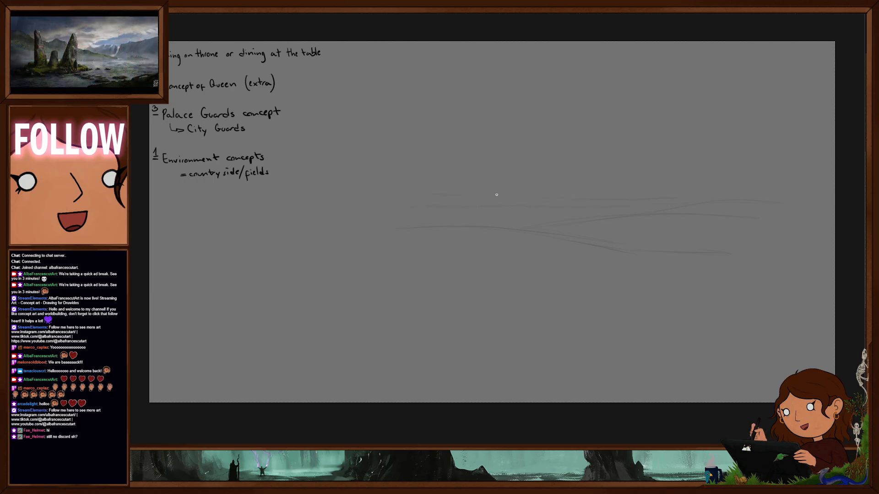
Sketch a mountain ridge rising to the right above the fields, erasing and redrawing its upper part and adding inner slope lines
left_click_drag(741, 122, 701, 130)
left_click_drag(650, 159, 582, 177)
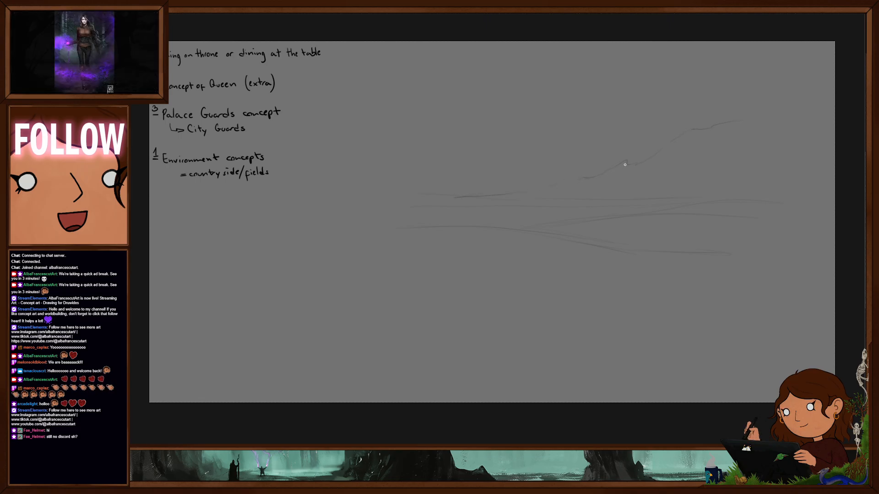
mouse_move(630, 164)
left_mouse_down()
mouse_move(693, 131)
mouse_move(776, 118)
mouse_move(691, 129)
left_mouse_up()
key("e")
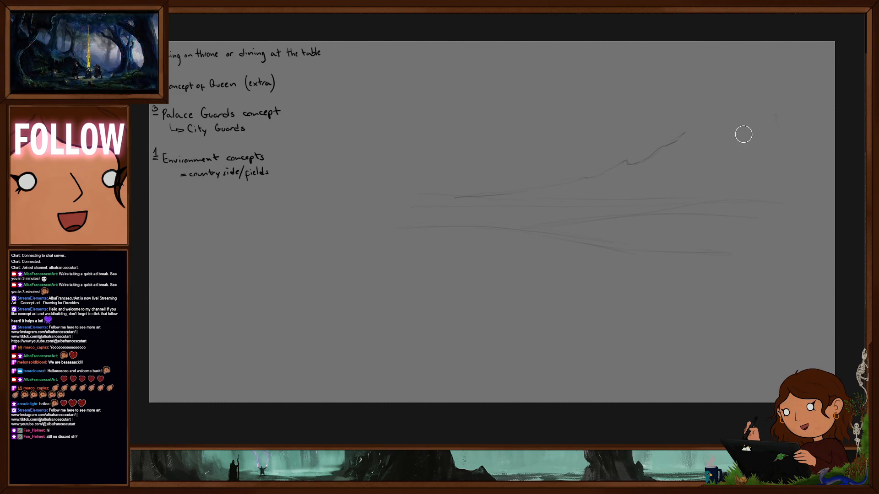
key("b")
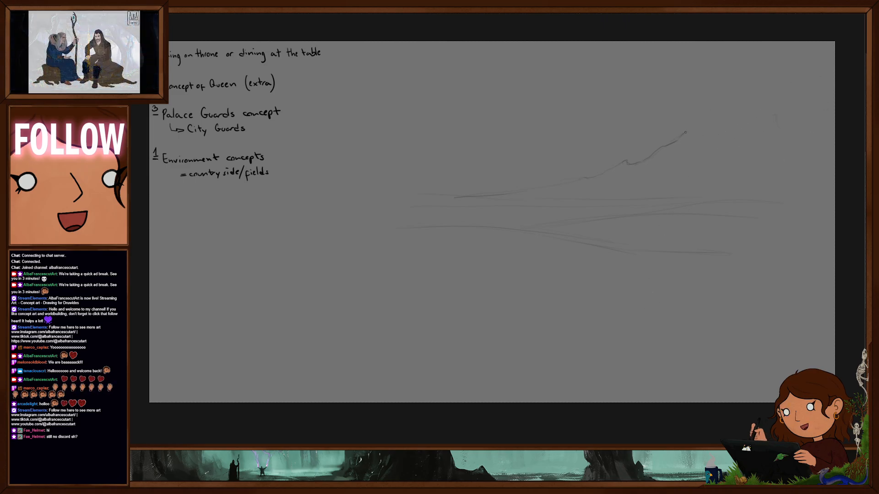
mouse_move(685, 132)
left_mouse_down()
mouse_move(716, 116)
mouse_move(729, 126)
left_mouse_up()
mouse_move(682, 141)
left_mouse_down()
mouse_move(723, 137)
mouse_move(653, 185)
left_mouse_up()
left_click_drag(735, 105, 789, 85)
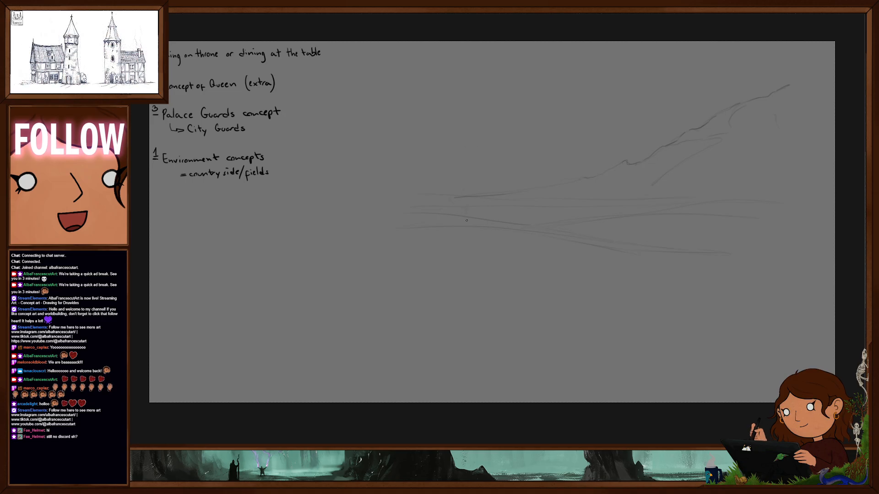
Sketch a foreground slope line below the fields, try a straight ground line with a short vertical mark and undo the last stroke
scroll(603, 288, "down", 2)
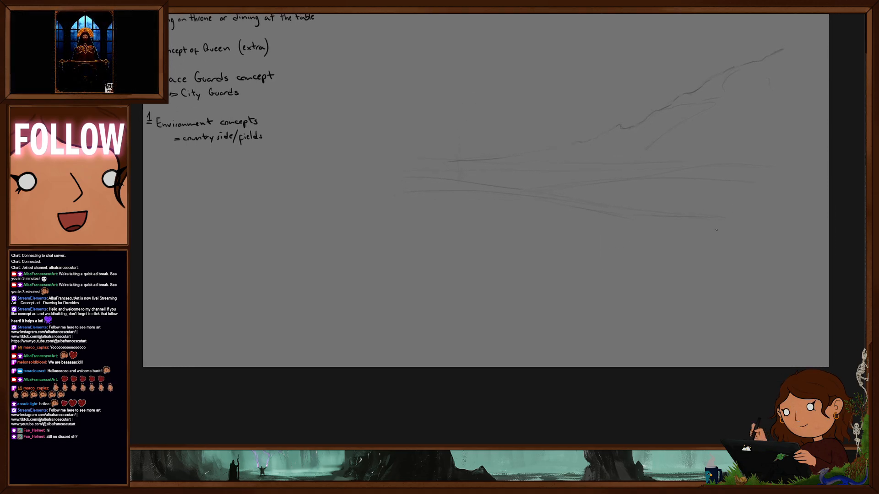
mouse_move(660, 249)
left_mouse_down()
mouse_move(660, 236)
mouse_move(651, 251)
left_mouse_up()
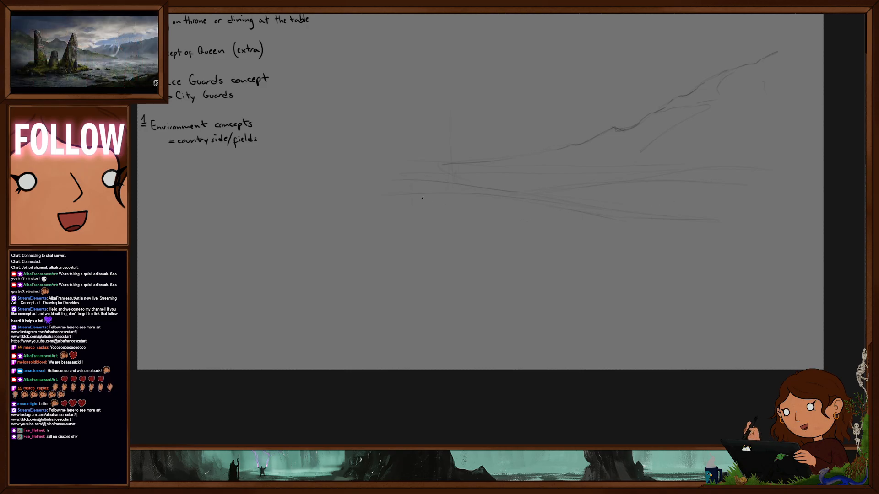
left_click_drag(437, 211, 659, 249)
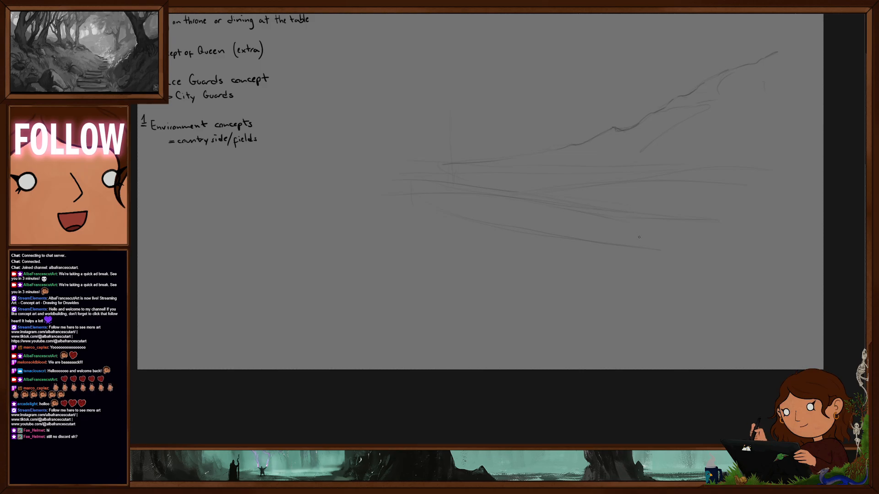
left_click_drag(381, 272, 746, 271)
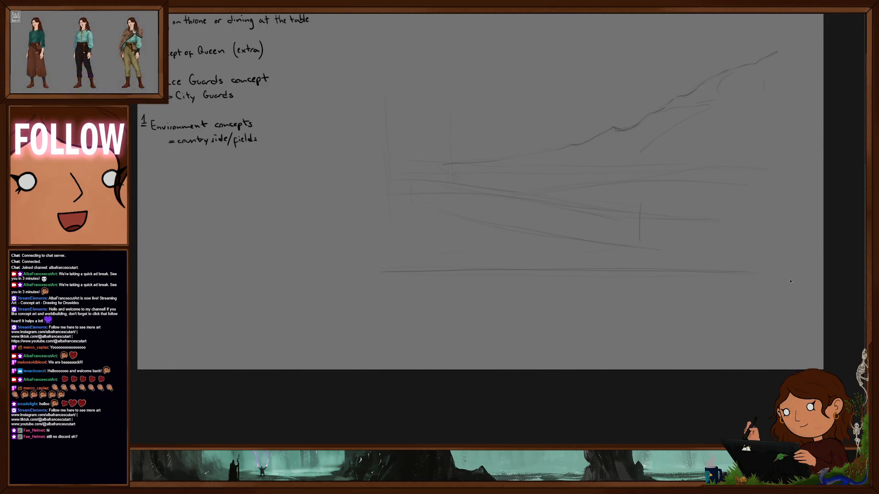
left_click_drag(603, 286, 603, 308)
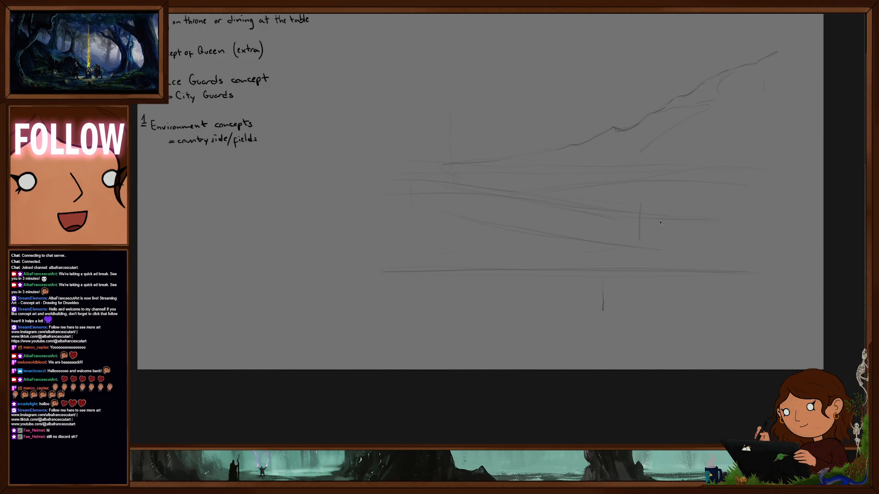
key("ctrl+z")
Sketch a small cluster of pitched-roof farmhouses on the distant hill and extend the field lines past them to the right
scroll(608, 294, "up", 1)
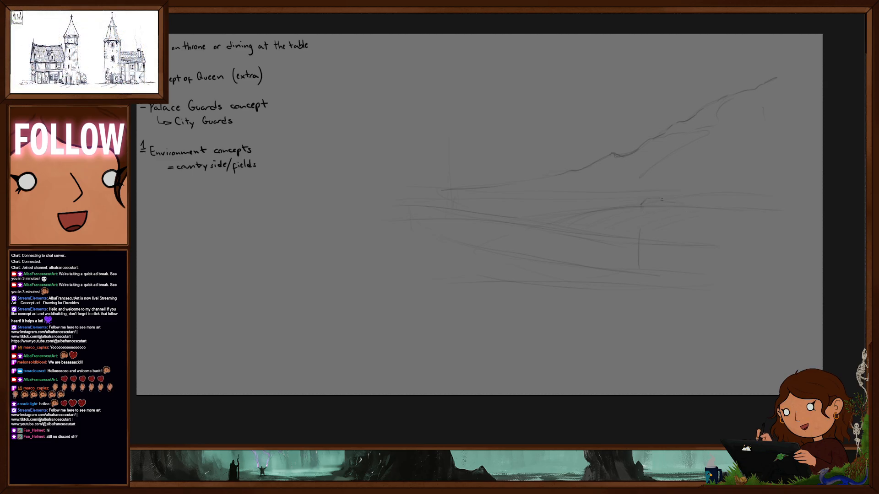
mouse_move(659, 204)
left_mouse_down()
mouse_move(665, 194)
mouse_move(678, 202)
left_mouse_up()
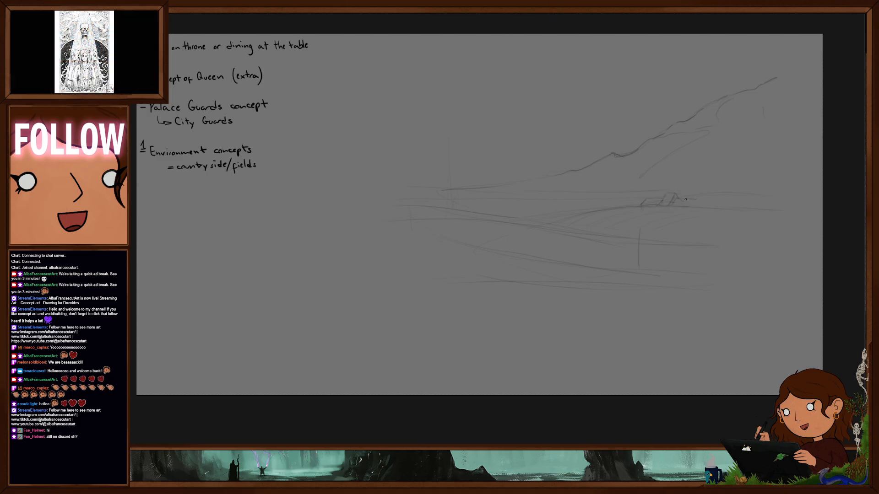
mouse_move(690, 207)
left_mouse_down()
mouse_move(694, 199)
mouse_move(697, 207)
left_mouse_up()
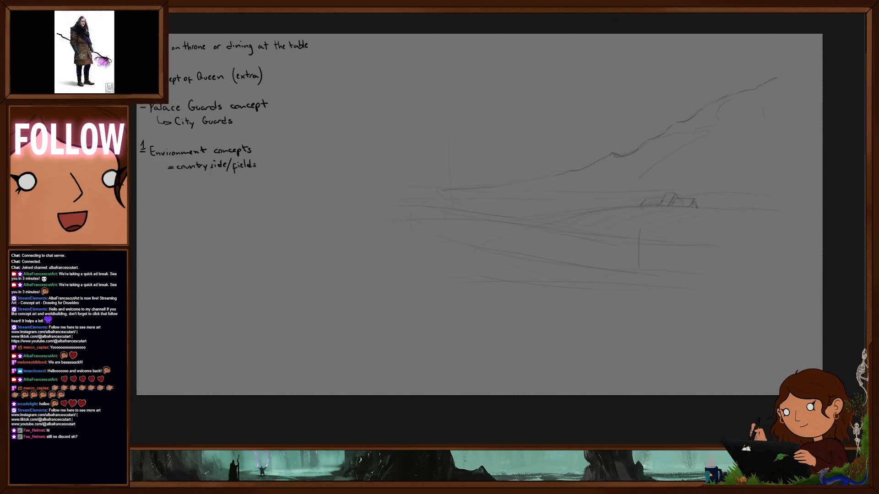
left_click_drag(641, 204, 660, 206)
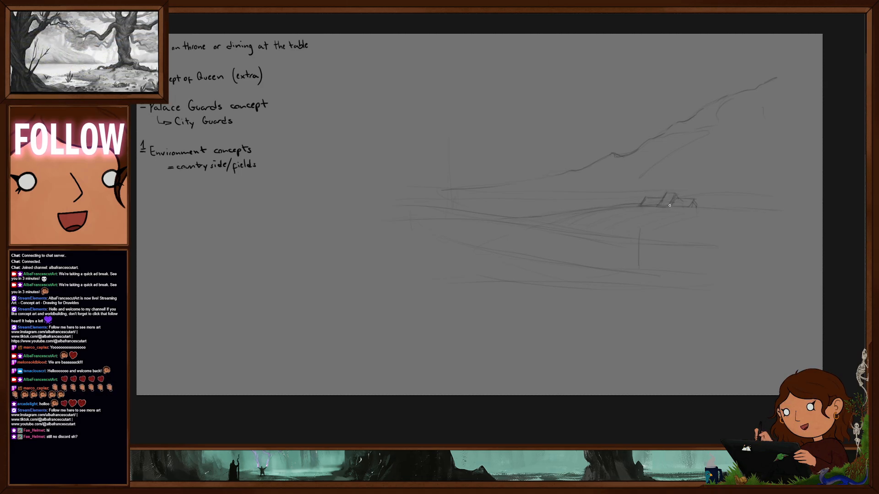
left_click_drag(670, 206, 677, 192)
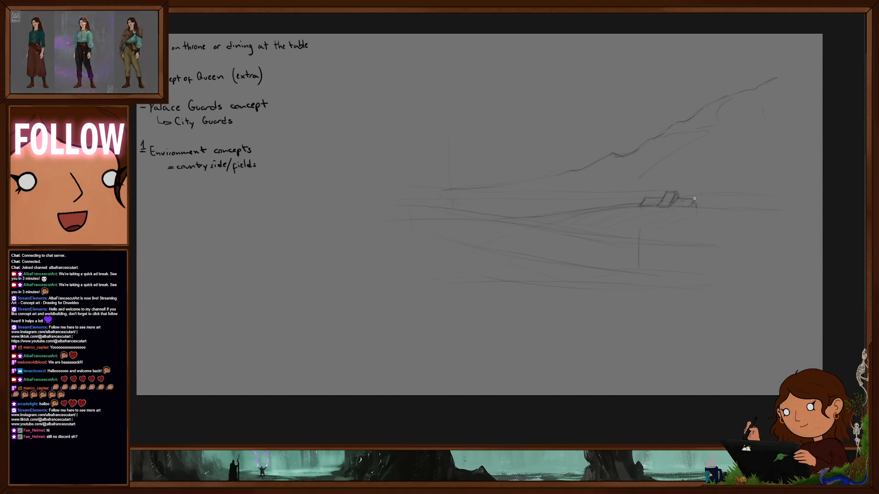
left_click_drag(644, 206, 658, 211)
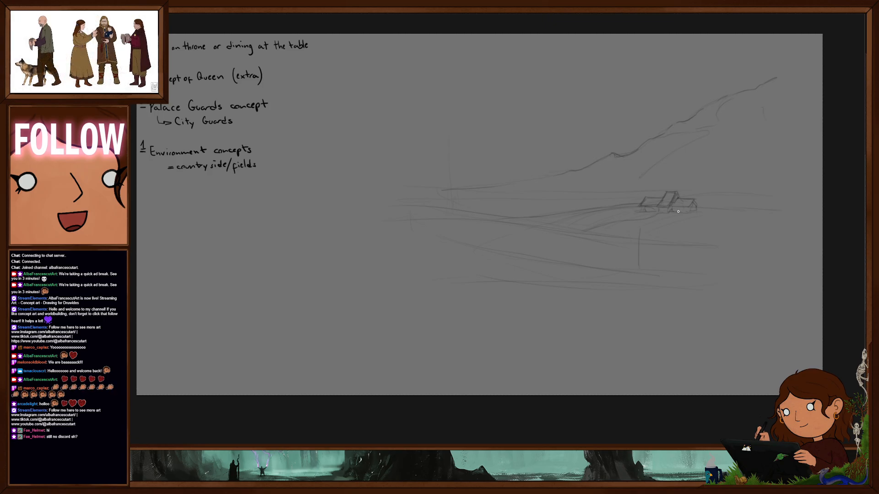
left_click_drag(593, 278, 561, 299)
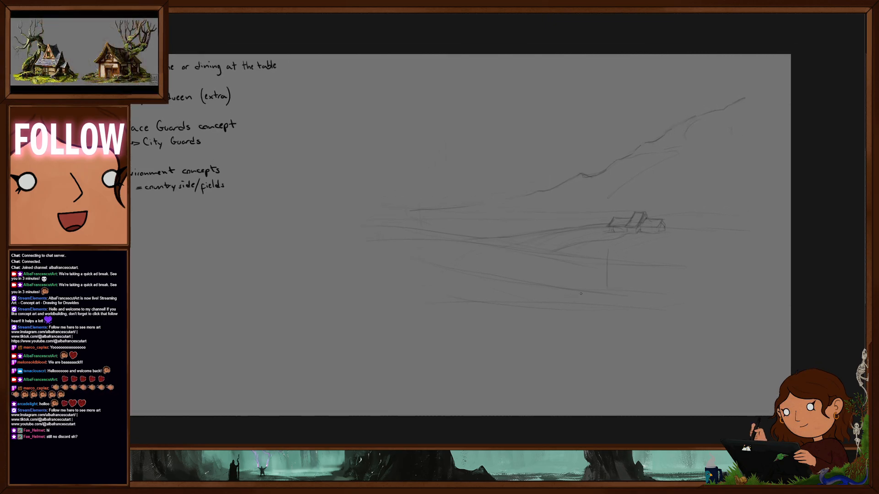
left_click_drag(627, 303, 646, 296)
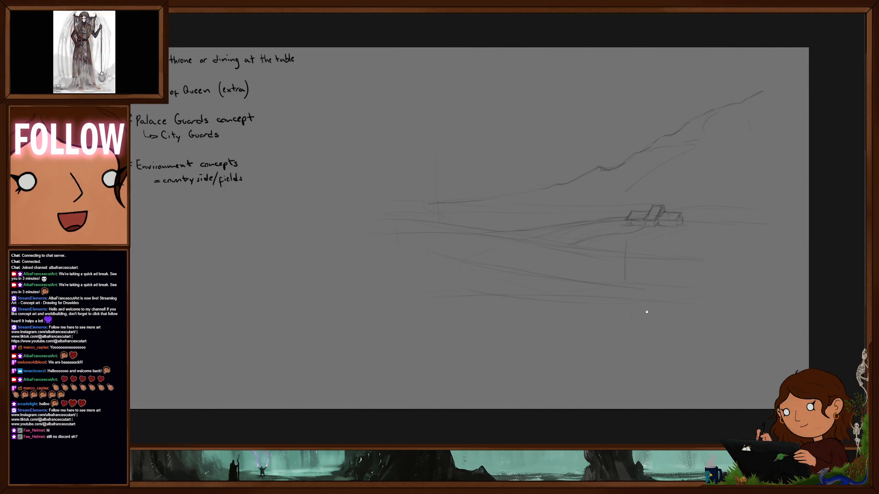
left_click_drag(647, 312, 642, 313)
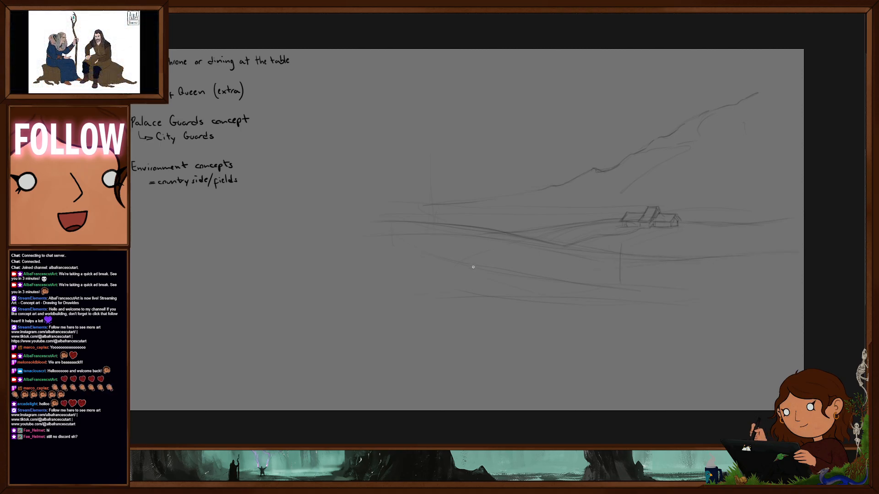
Erase the vertical marks in the fields and the mountain ridge rising behind the farmhouses
key("e")
left_click_drag(430, 205, 430, 152)
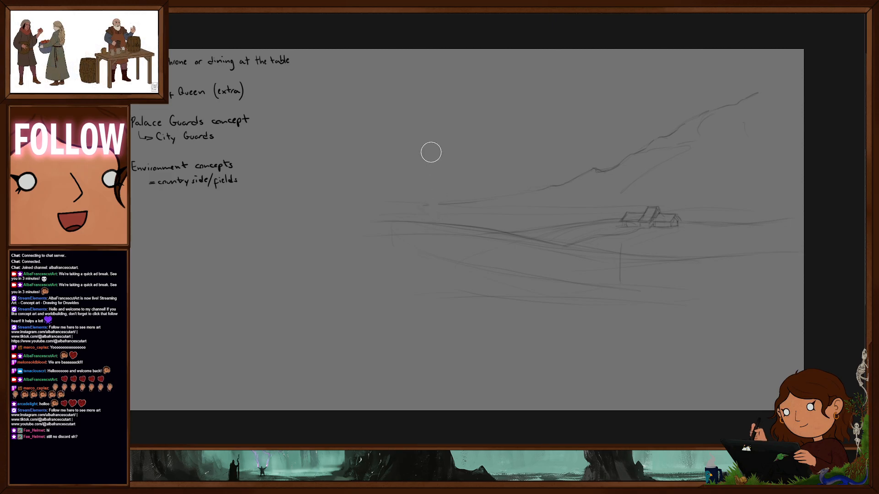
right_click(589, 225)
left_click(612, 296)
left_click(553, 273)
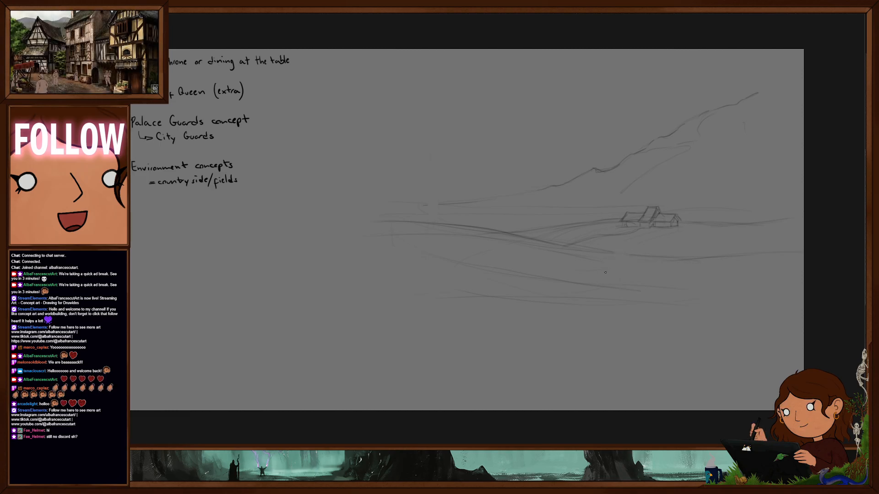
left_click_drag(604, 280, 582, 281)
key("ctrl+minus")
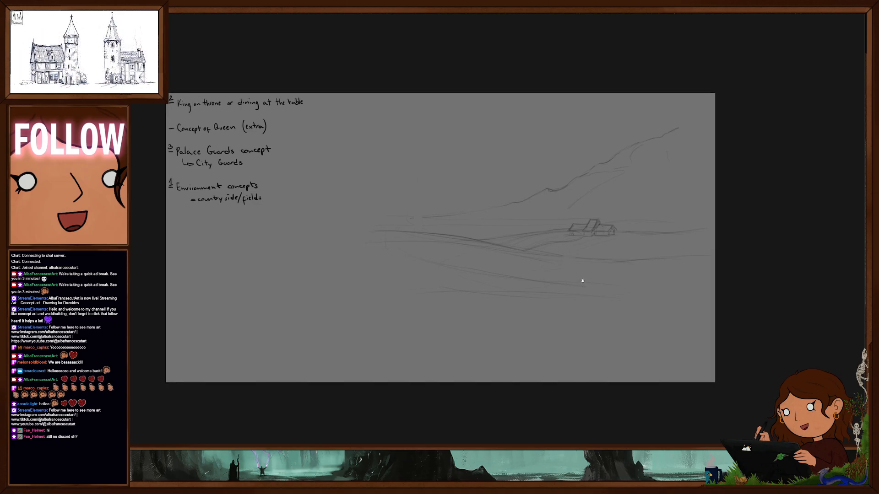
key("e")
mouse_move(650, 160)
left_mouse_down()
mouse_move(575, 178)
mouse_move(640, 144)
mouse_move(569, 188)
mouse_move(643, 147)
mouse_move(581, 193)
mouse_move(551, 202)
left_mouse_up()
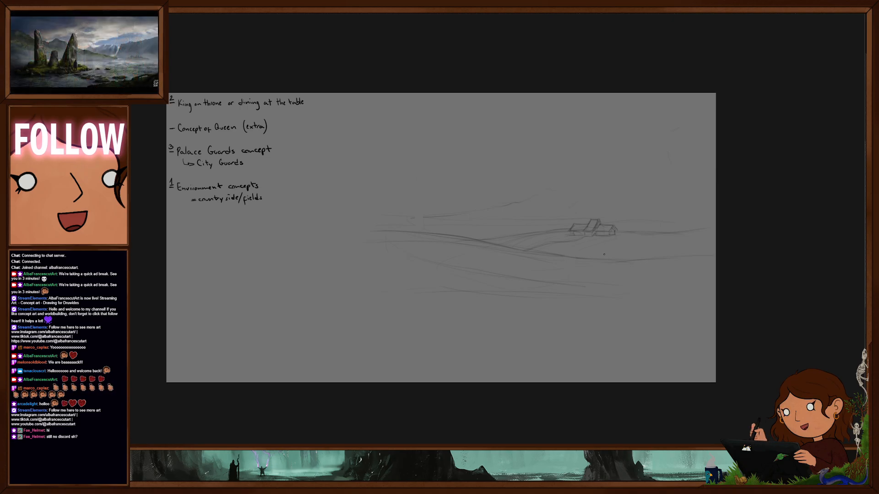
Try a small rectangular thumbnail frame with rough landscape lines above the fields, and delete it with a rectangular selection
left_click_drag(499, 120, 380, 117)
left_click_drag(365, 155, 364, 181)
left_click_drag(417, 179, 362, 182)
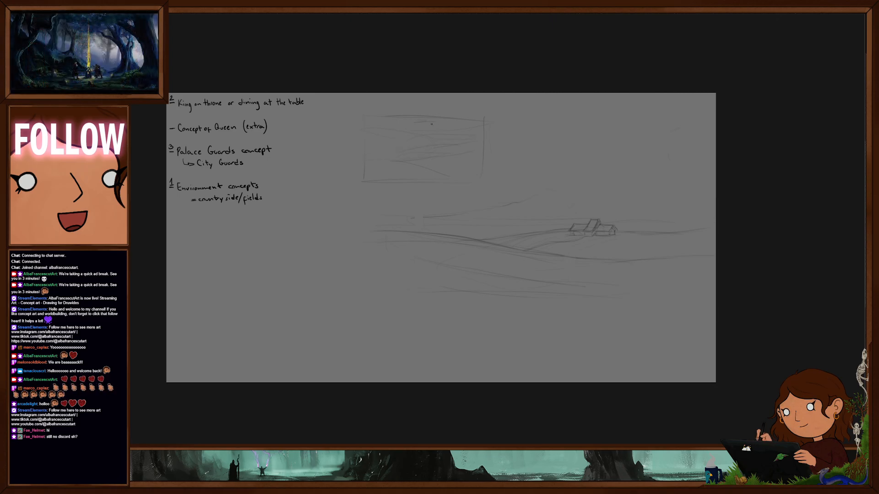
left_click_drag(330, 99, 492, 193)
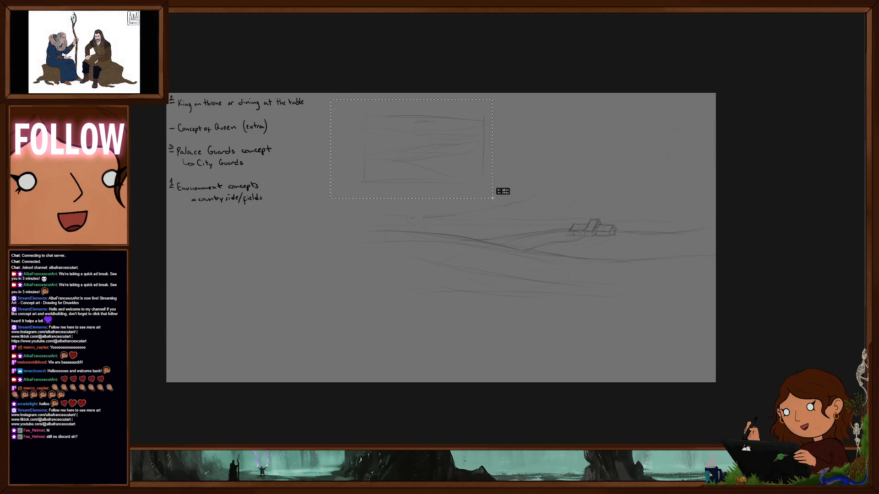
key("ctrl+d")
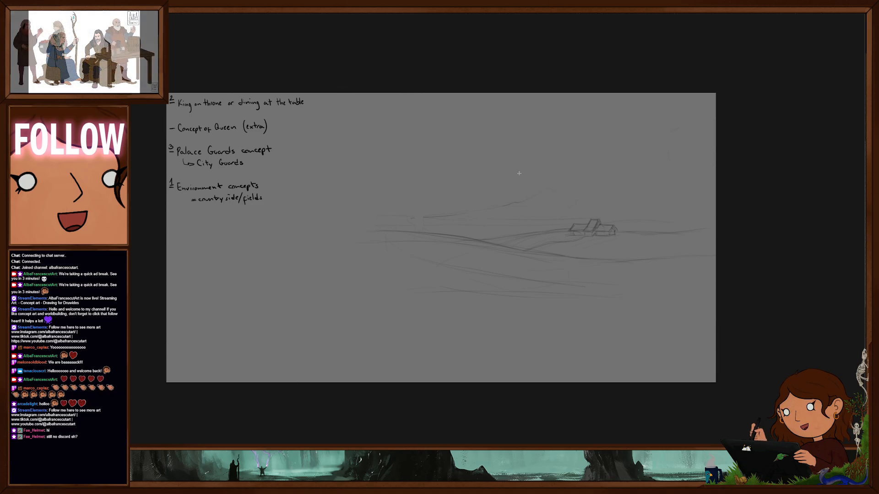
Sketch a large foreground tree at the left end of the fields, with trunk, spreading roots and a foliage outline overhead
left_click_drag(589, 305, 577, 312)
key("v")
mouse_move(594, 278)
left_mouse_down()
mouse_move(559, 266)
mouse_move(607, 287)
left_mouse_up()
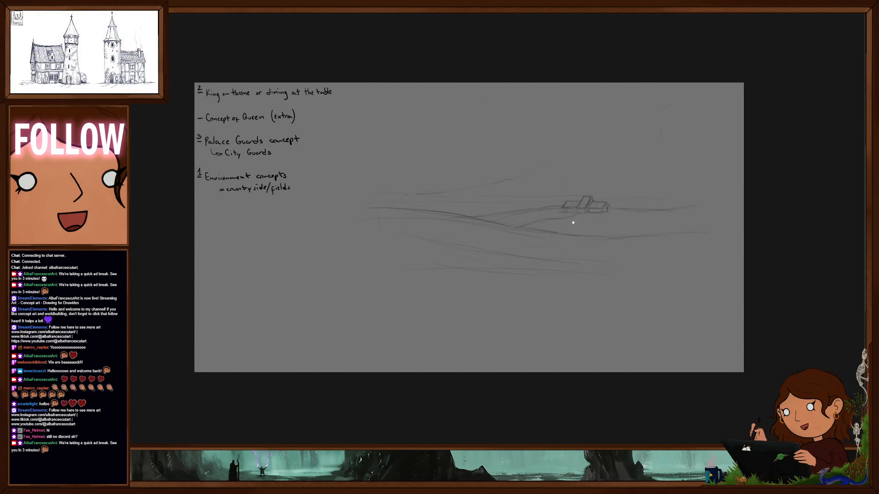
left_click_drag(577, 218, 588, 213)
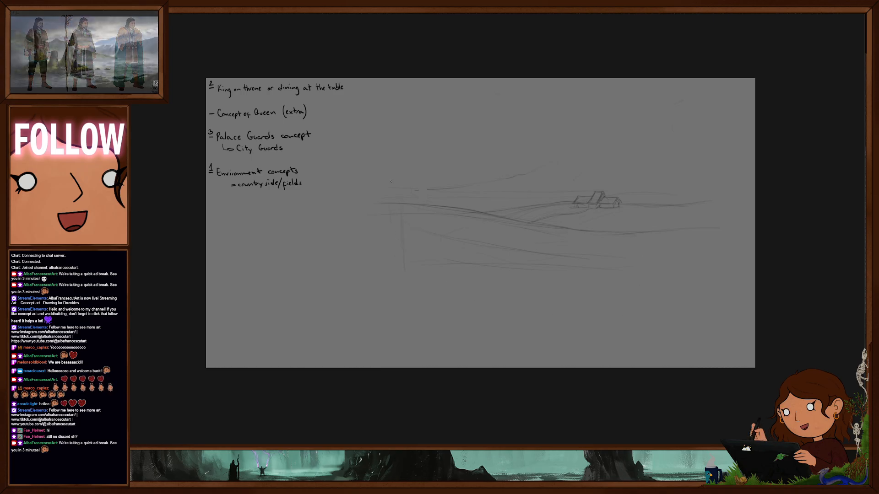
mouse_move(389, 214)
left_mouse_down()
mouse_move(393, 306)
mouse_move(377, 301)
mouse_move(422, 291)
mouse_move(482, 313)
mouse_move(419, 193)
mouse_move(477, 160)
left_mouse_up()
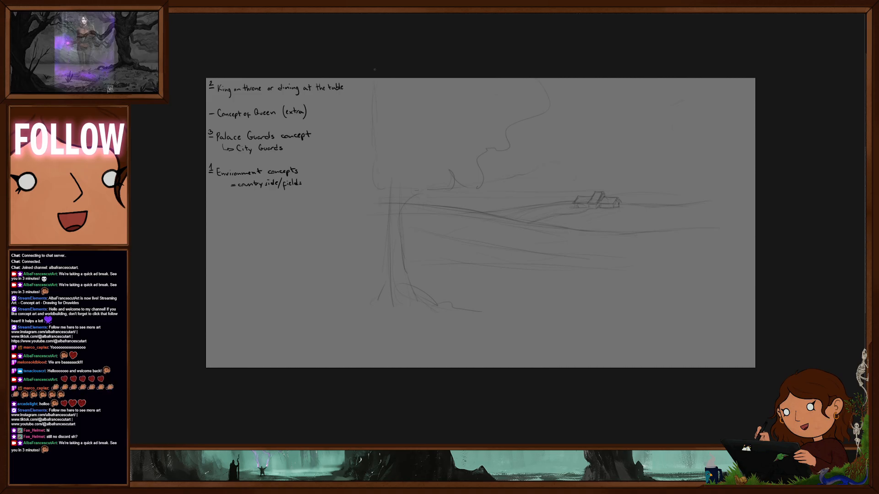
Try a straight-edged rectangular frame around the landscape sketch and undo its lines
left_click_drag(375, 83, 375, 301)
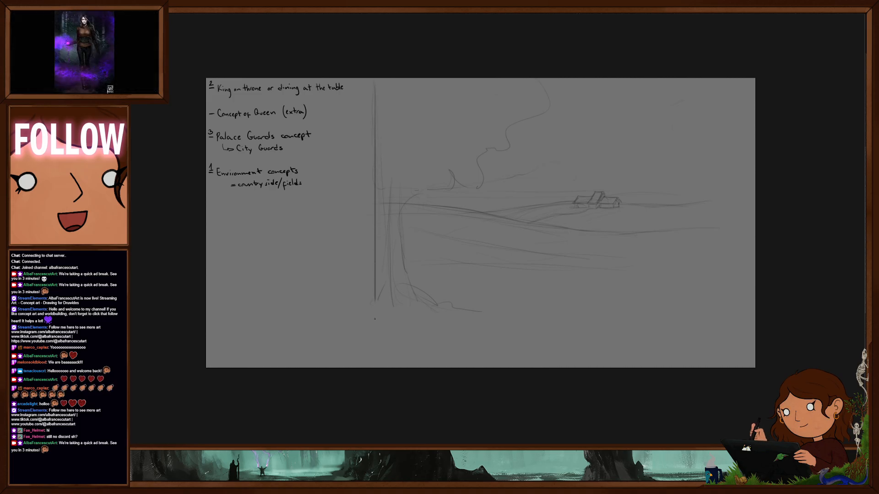
left_click_drag(375, 100, 734, 101)
left_click_drag(376, 304, 569, 304)
left_click_drag(730, 305, 729, 123)
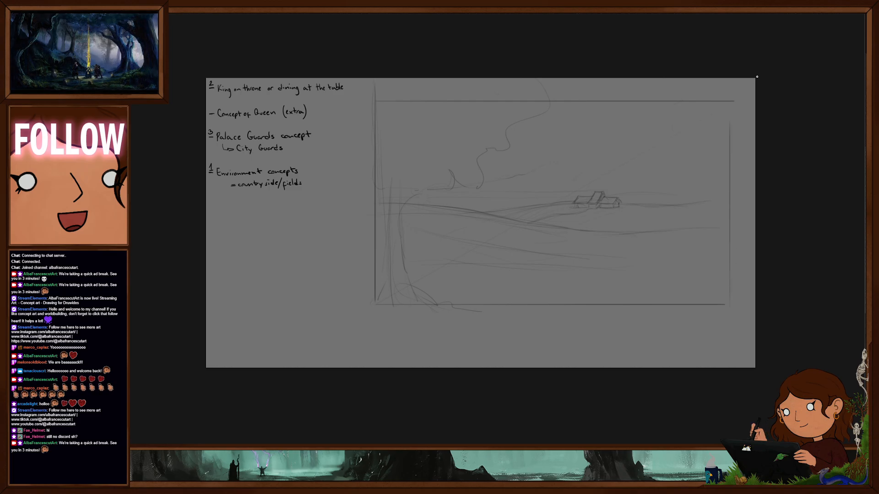
key("ctrl+z")
key("ctrl+z")
key("ctrl+z")
key("ctrl+z")
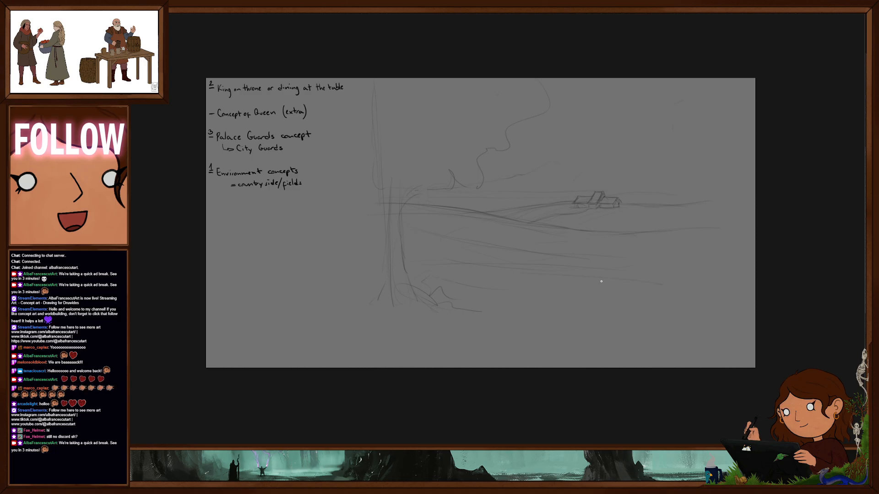
Sketch a wooden fence with two upright posts and horizontal rails across the right foreground, along with light ground lines
left_click_drag(465, 277, 710, 250)
left_click_drag(459, 277, 724, 269)
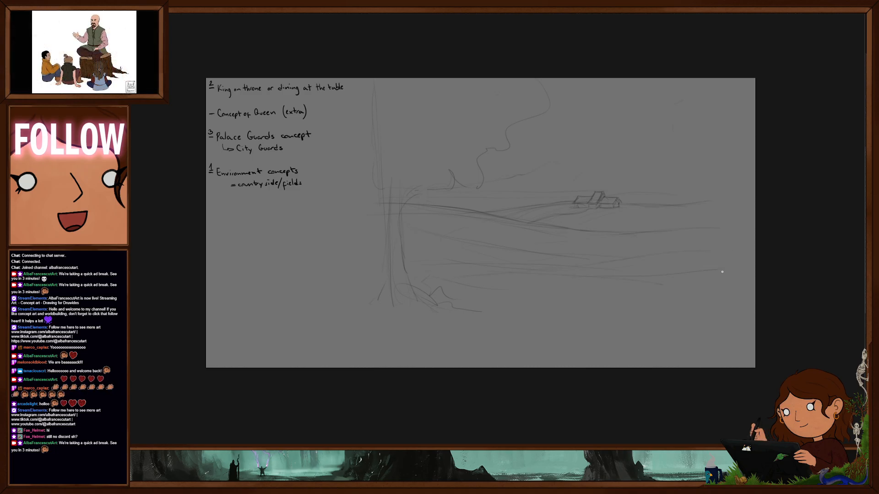
left_click_drag(594, 269, 594, 307)
left_click_drag(597, 267, 601, 308)
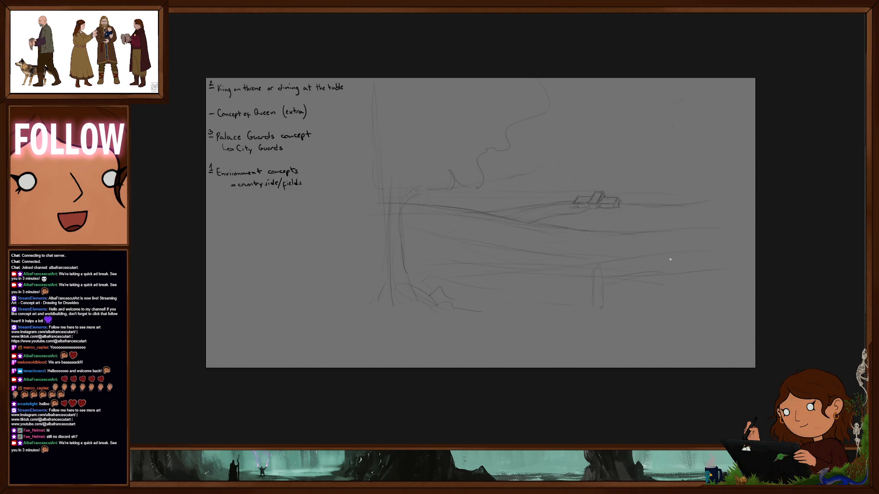
left_click_drag(691, 263, 691, 304)
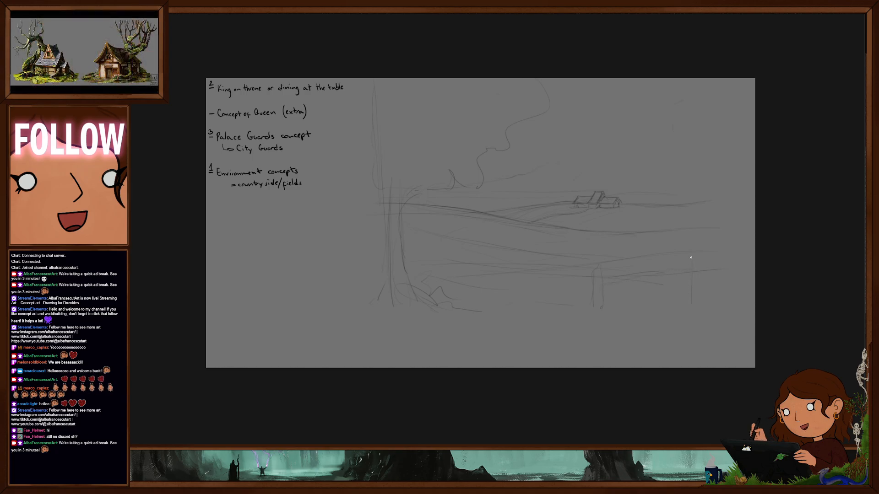
left_click_drag(603, 302, 633, 301)
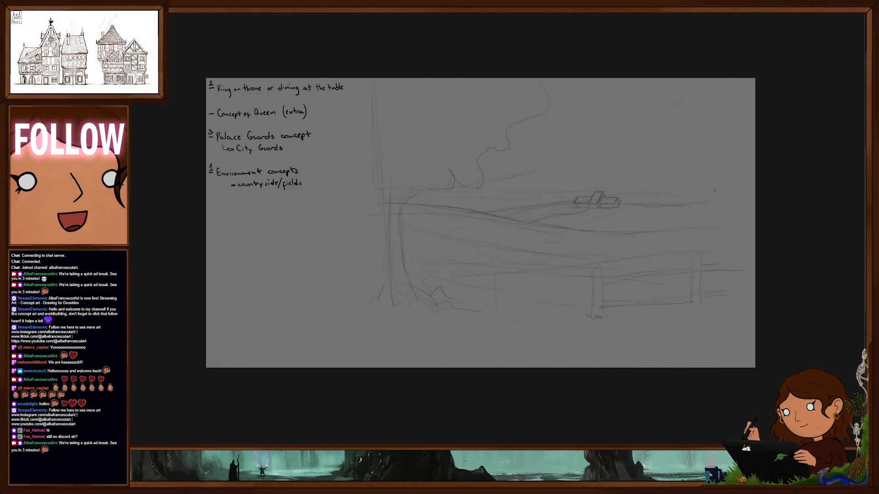
Move the farmhouses farther right at a slightly smaller size, redraw the hill line and undo a straight horizon line
mouse_move(603, 191)
left_mouse_down()
mouse_move(540, 218)
mouse_move(622, 210)
mouse_move(605, 185)
left_mouse_up()
mouse_move(606, 215)
left_mouse_down()
mouse_move(686, 212)
mouse_move(691, 200)
mouse_move(683, 219)
left_mouse_up()
key("ctrl+t")
left_click_drag(688, 218, 691, 214)
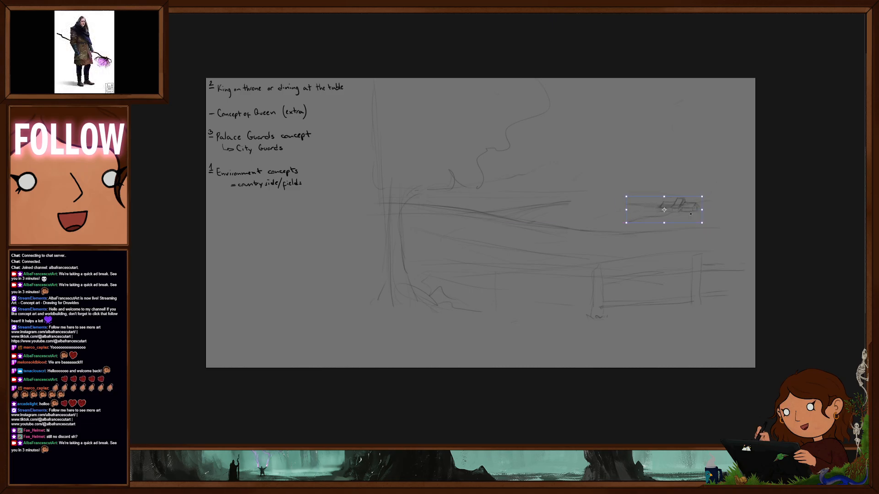
key("Return")
key("b")
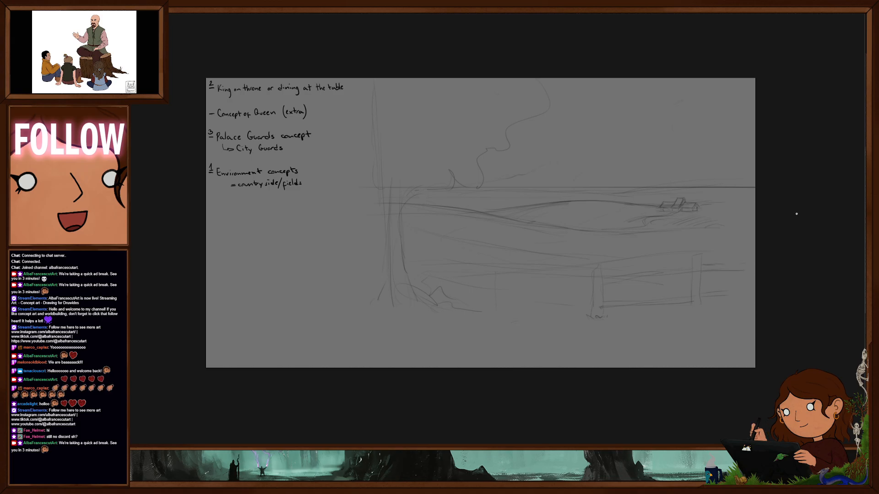
key("ctrl+z")
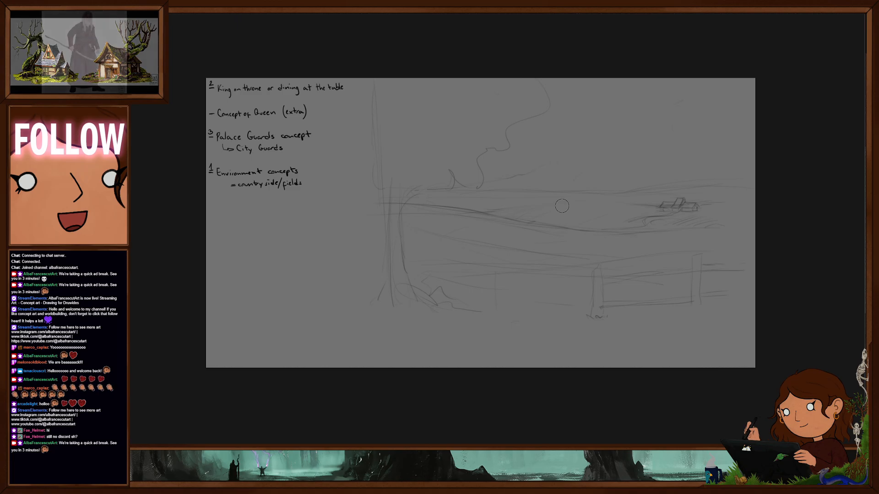
Scale the whole landscape sketch down to about two thirds, keeping it beside the upper part of the list
key("ctrl+t")
left_click_drag(759, 314, 587, 224)
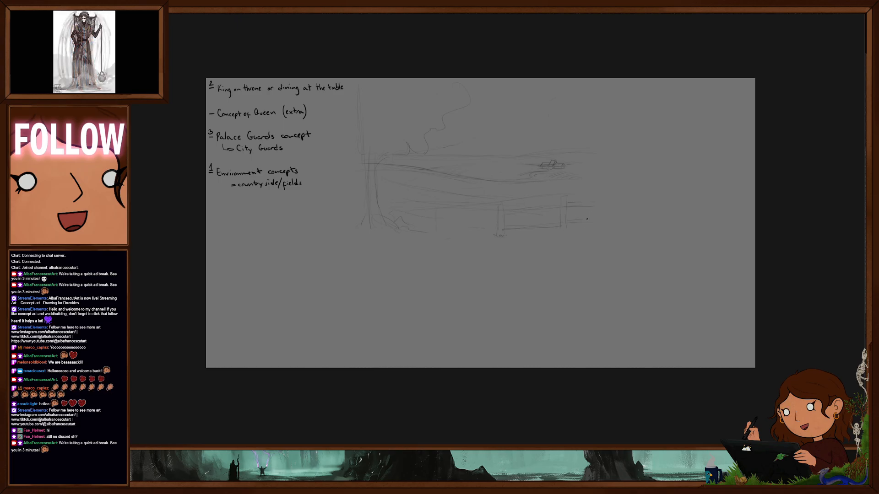
mouse_move(598, 276)
left_mouse_down()
mouse_move(604, 280)
mouse_move(606, 266)
left_mouse_up()
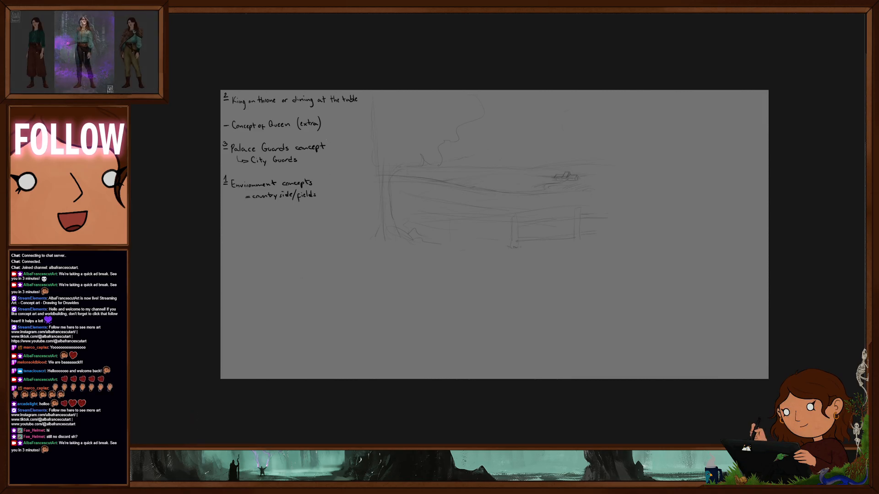
Place the king character concept artwork on the canvas and align it flush with the canvas's left edge
key("Tab")
key("alt+Tab")
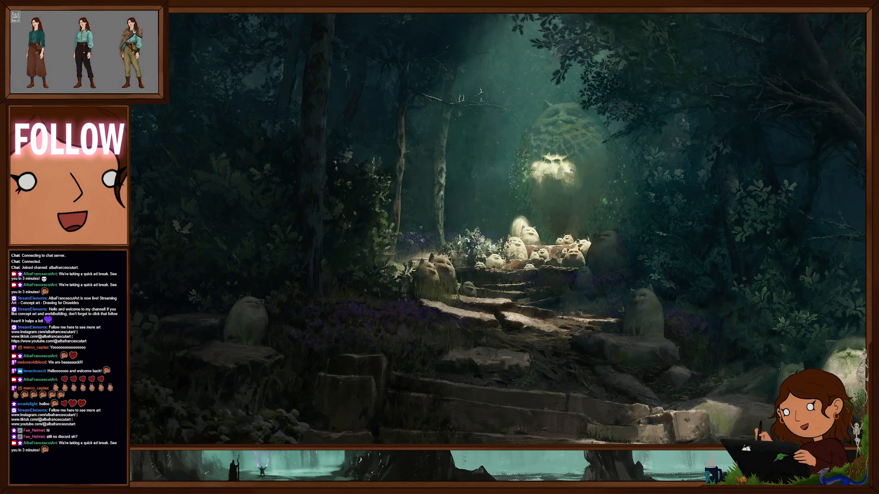
key("alt+Tab")
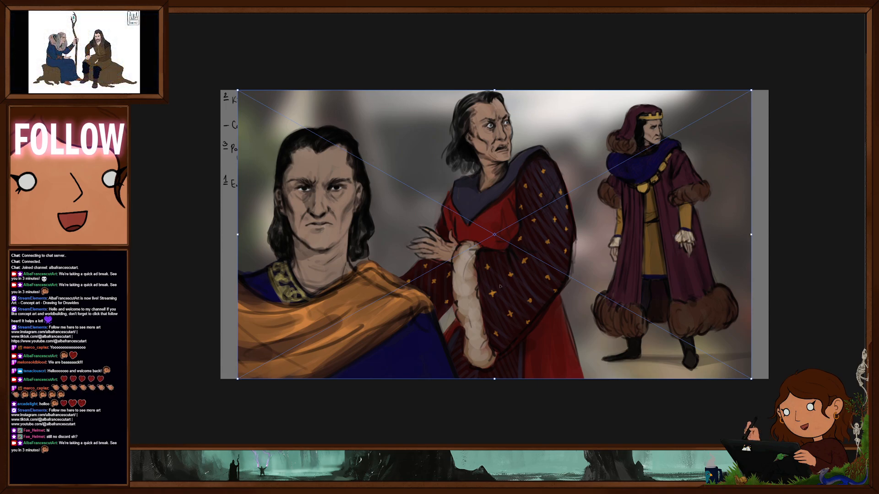
left_click_drag(497, 285, 480, 285)
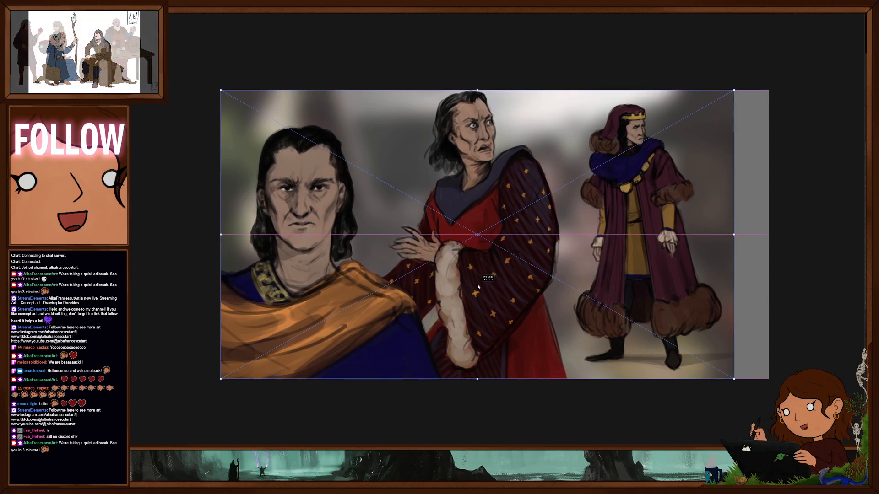
key("Return")
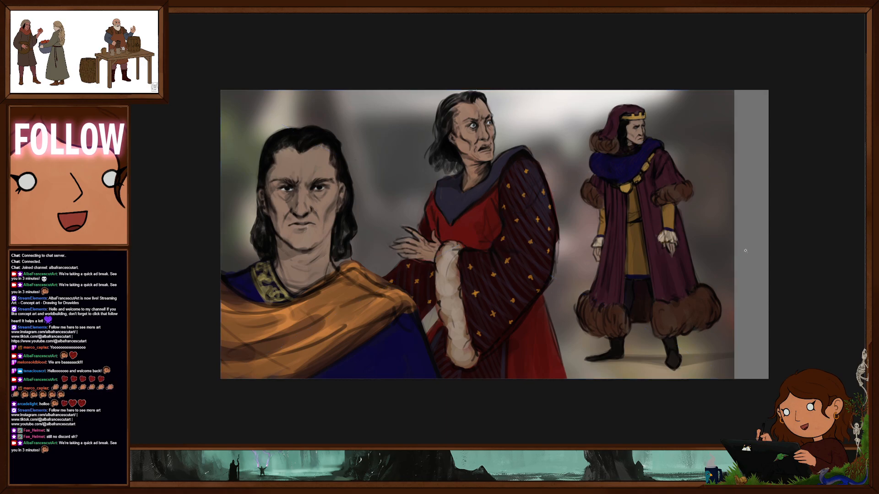
Crop the king artwork's canvas so the empty grey strip beyond the picture's right edge is removed
key("c")
left_click_drag(770, 236, 754, 238)
key("Return")
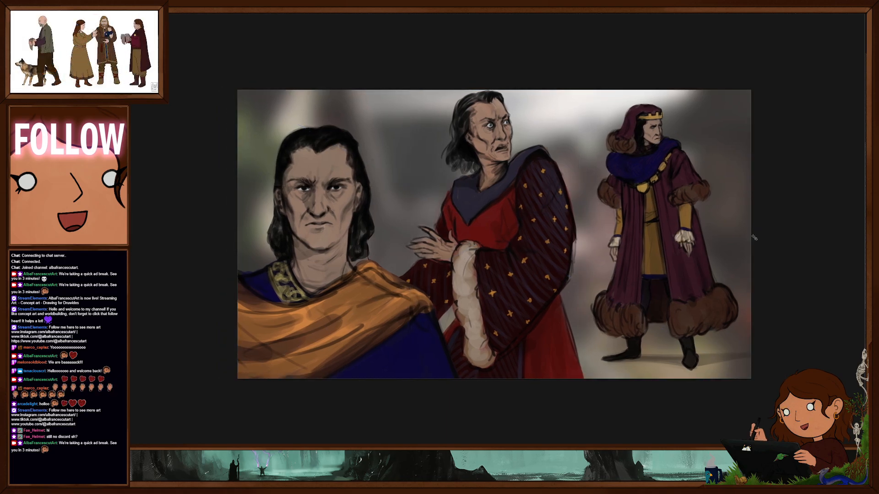
Return to the planning sketch document, fill the canvas with black and raise the fill's lightness to a light grey
key("ctrl+Tab")
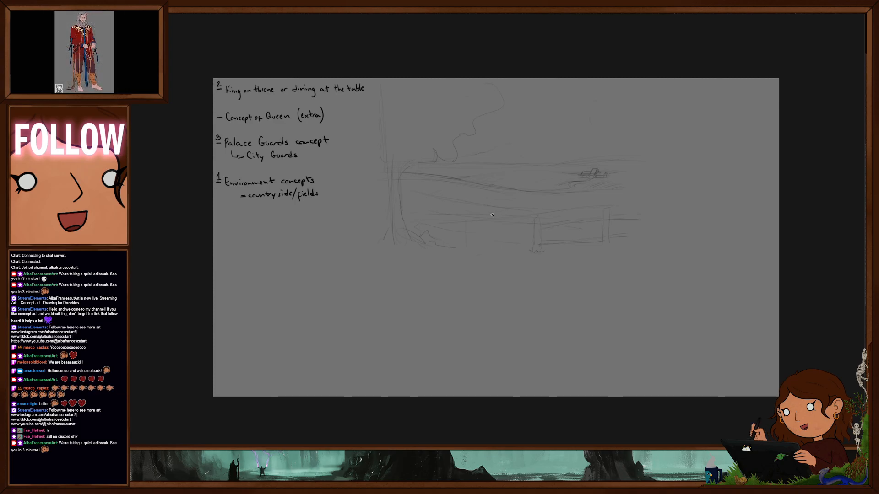
scroll(487, 209, "up", 2)
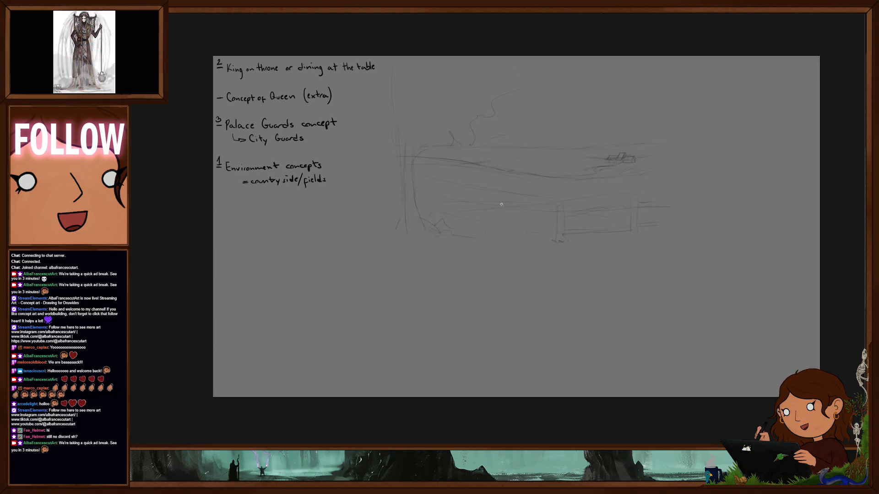
scroll(500, 204, "up", 2)
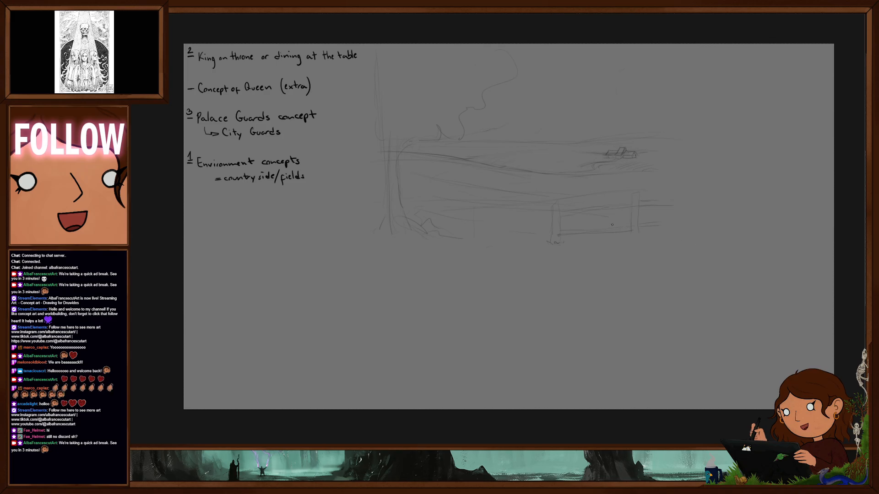
key("alt+BackSpace")
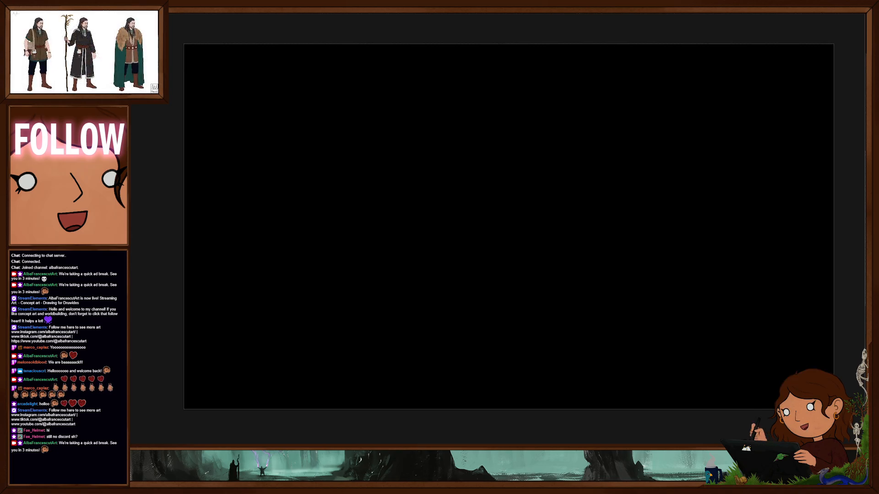
key("ctrl+u")
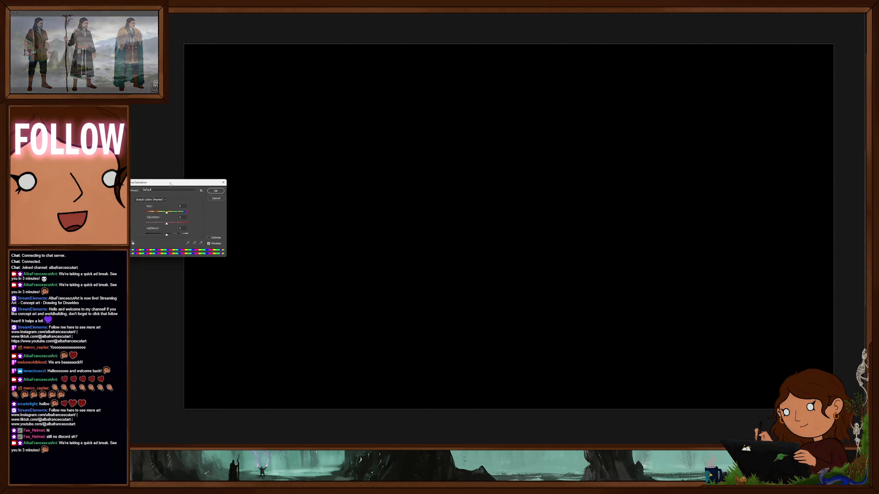
left_click_drag(171, 188, 516, 179)
left_click_drag(521, 231, 529, 232)
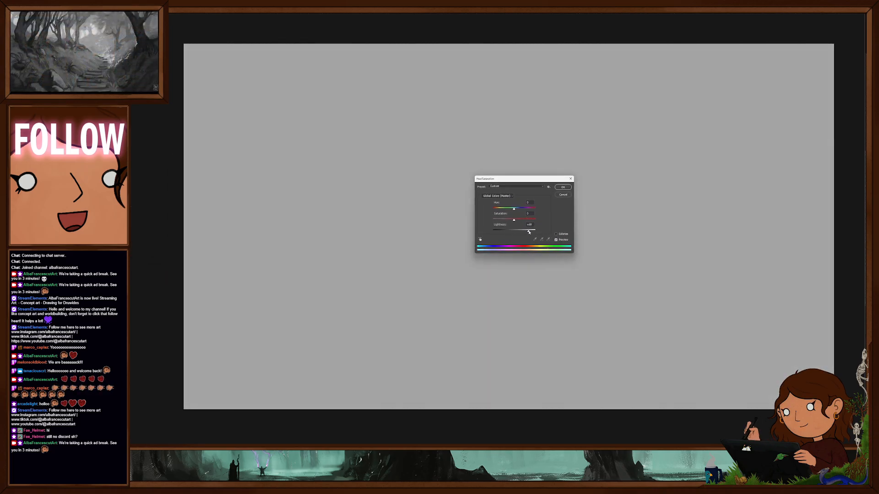
left_click(562, 187)
Scale the light grey fill to just under half the canvas size and place it as a backing panel behind the landscape sketch
key("ctrl+t")
mouse_move(508, 44)
left_mouse_down()
mouse_move(478, 254)
mouse_move(480, 235)
mouse_move(479, 243)
left_mouse_up()
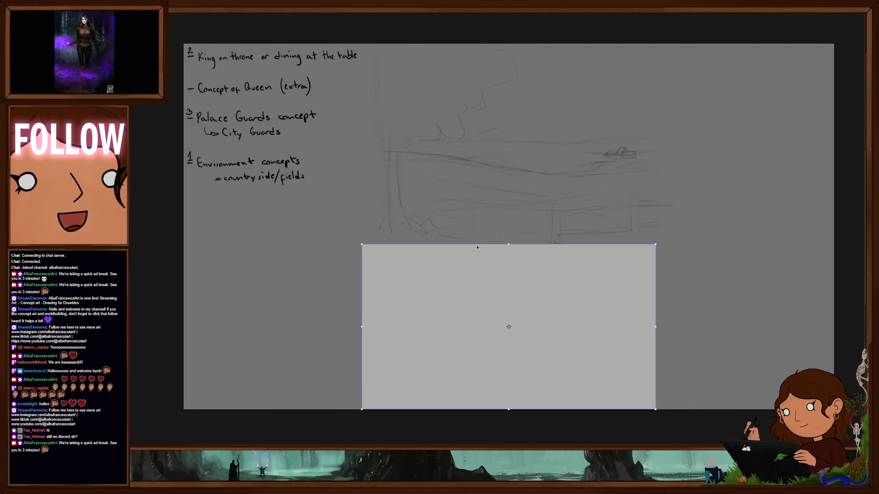
key("Return")
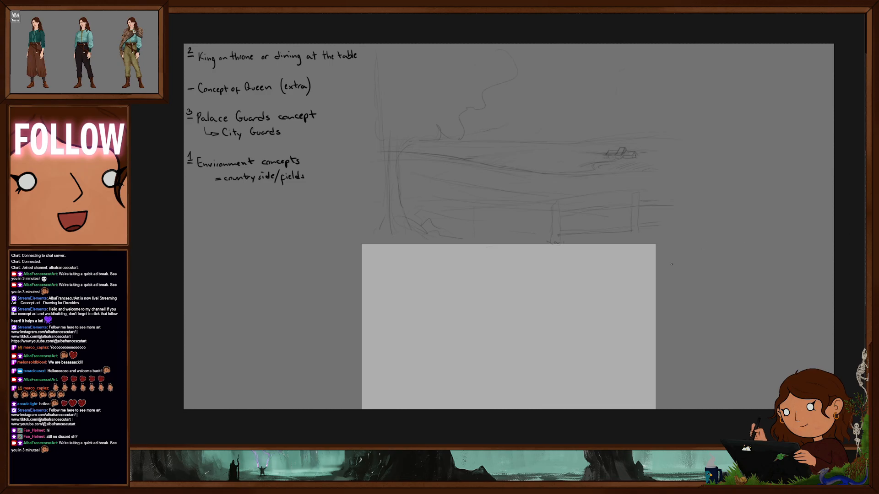
mouse_move(552, 327)
left_mouse_down()
mouse_move(576, 136)
mouse_move(564, 164)
left_mouse_up()
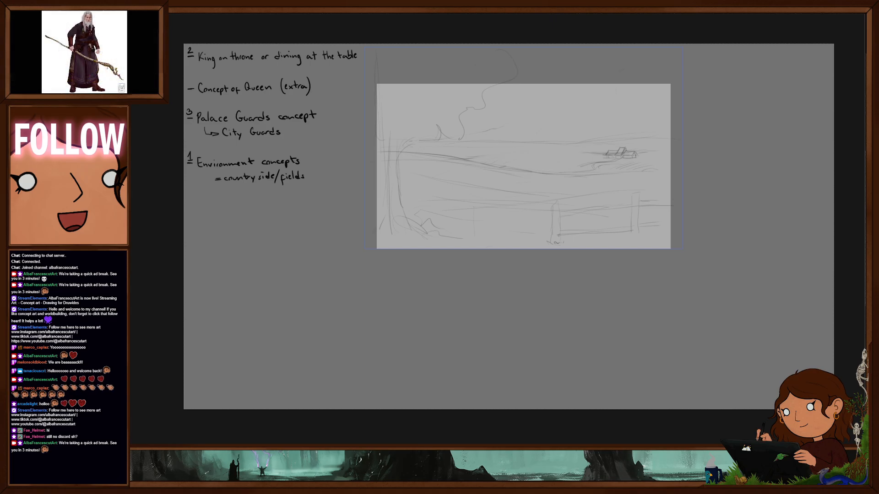
left_click_drag(579, 220, 545, 244)
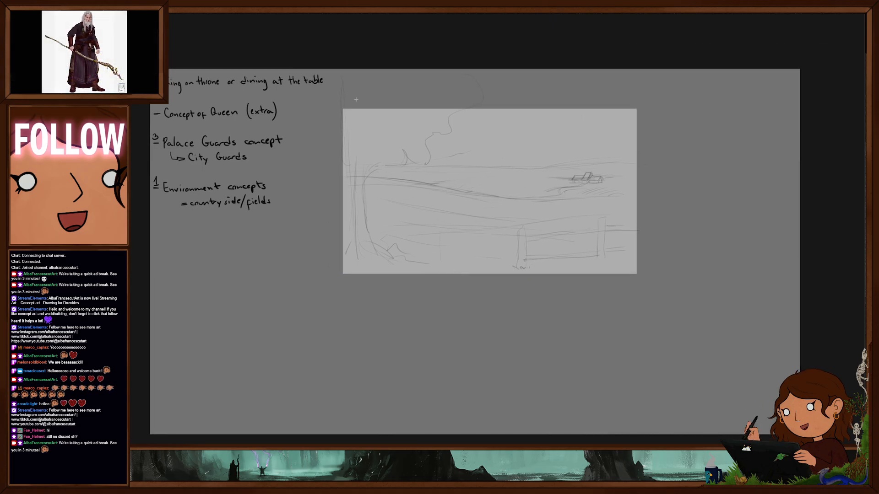
Delete the landscape sketch lines that stick out past the top and side edges of the light grey panel
left_click_drag(322, 69, 673, 109)
left_click_drag(724, 69, 637, 303)
key("Delete")
key("ctrl+d")
left_click_drag(309, 99, 344, 292)
key("ctrl+d")
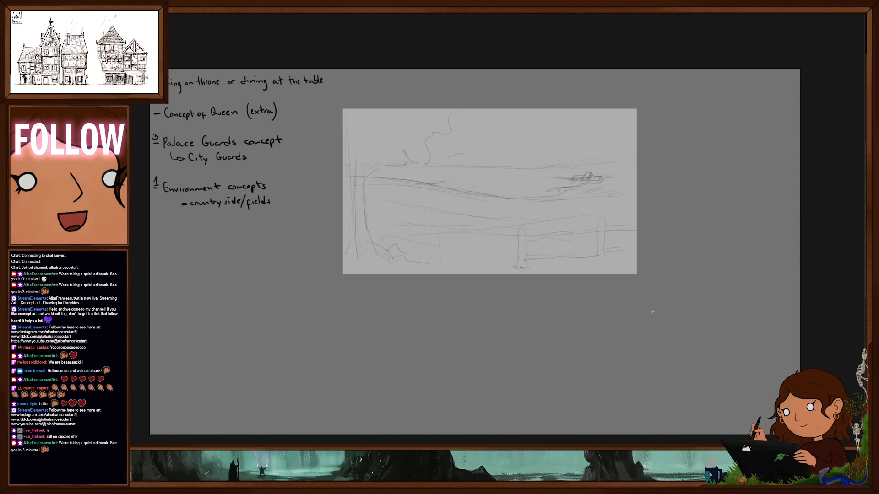
Move the landscape sketch and its panel up near the canvas's upper edge and scale them down to about 80 percent
mouse_move(568, 260)
left_mouse_down()
mouse_move(595, 262)
mouse_move(573, 273)
left_mouse_up()
left_click_drag(573, 273, 578, 278)
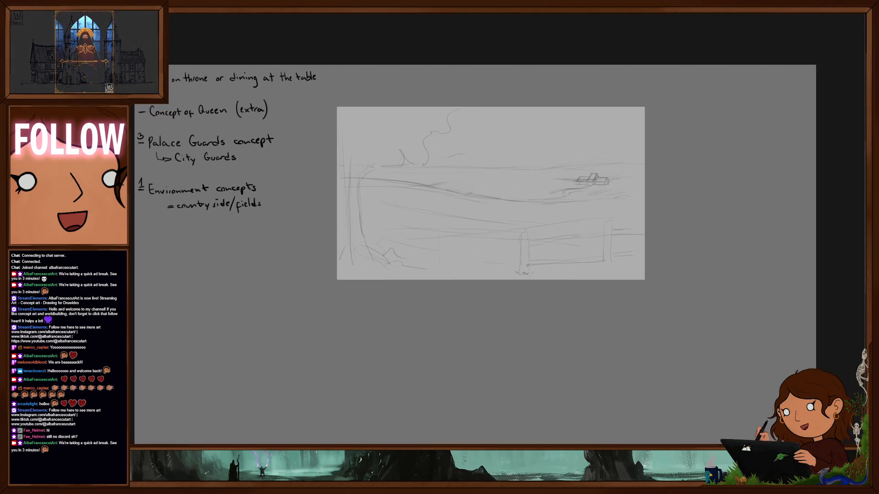
mouse_move(580, 222)
left_mouse_down()
mouse_move(545, 223)
mouse_move(545, 205)
left_mouse_up()
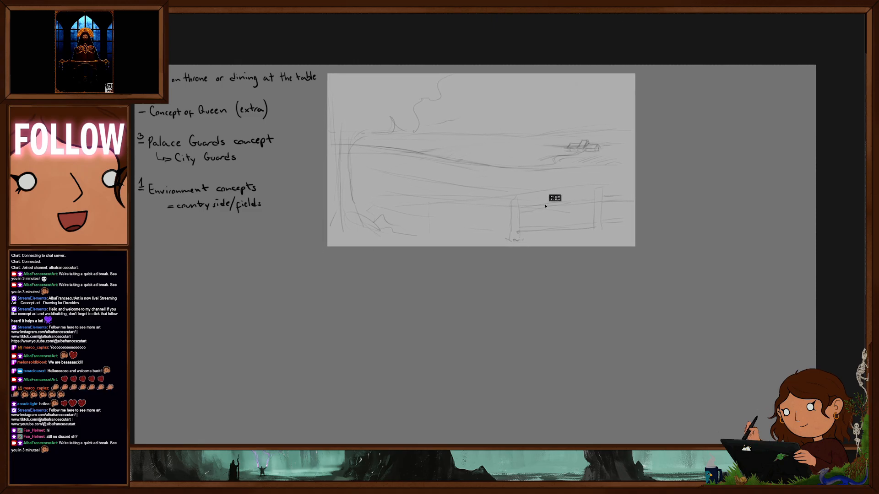
left_click_drag(559, 273, 570, 288)
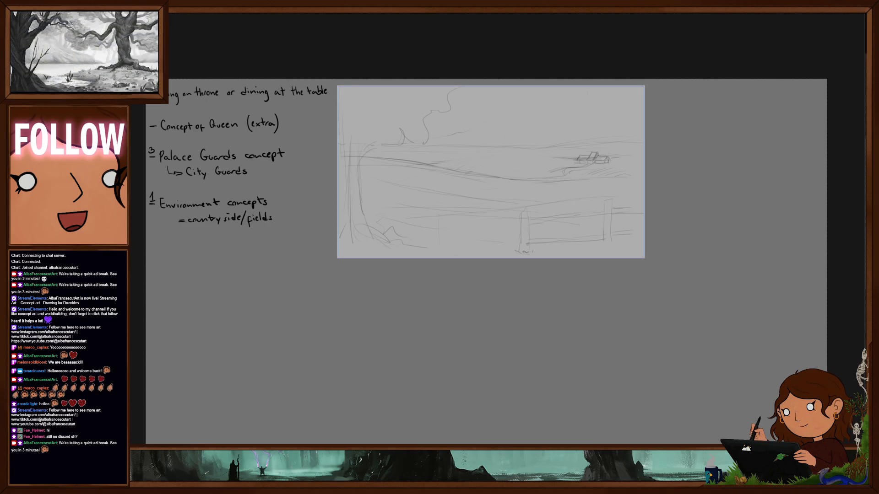
left_click_drag(564, 226, 533, 226, "ctrl")
left_click_drag(581, 266, 578, 231)
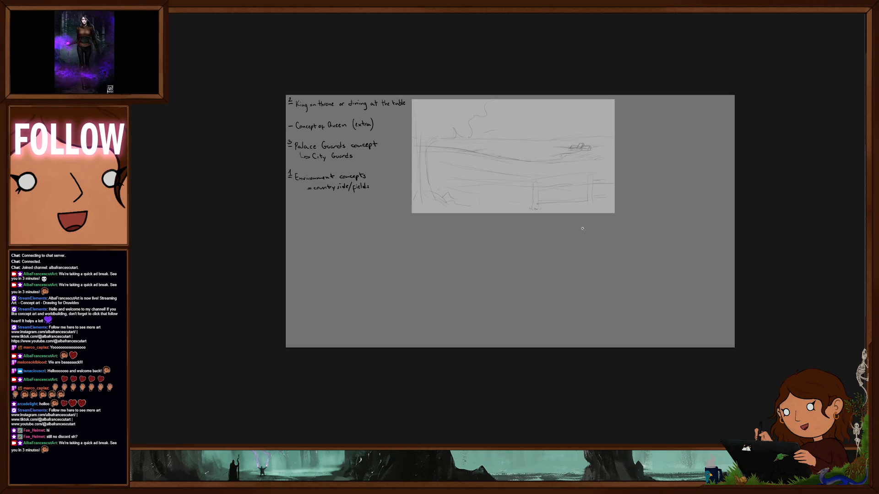
key("ctrl+t")
mouse_move(614, 213)
left_mouse_down()
mouse_move(592, 187)
mouse_move(557, 187)
mouse_move(552, 178)
left_mouse_up()
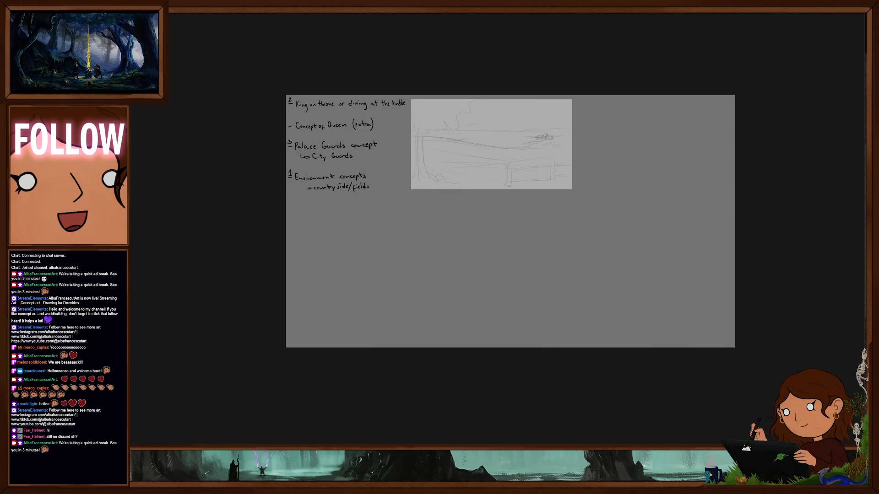
Try a copy of the light grey panel below the thumbnail and a zigzag scribble in the field, undoing both
left_click_drag(552, 153, 552, 284, "alt")
key("ctrl+plus")
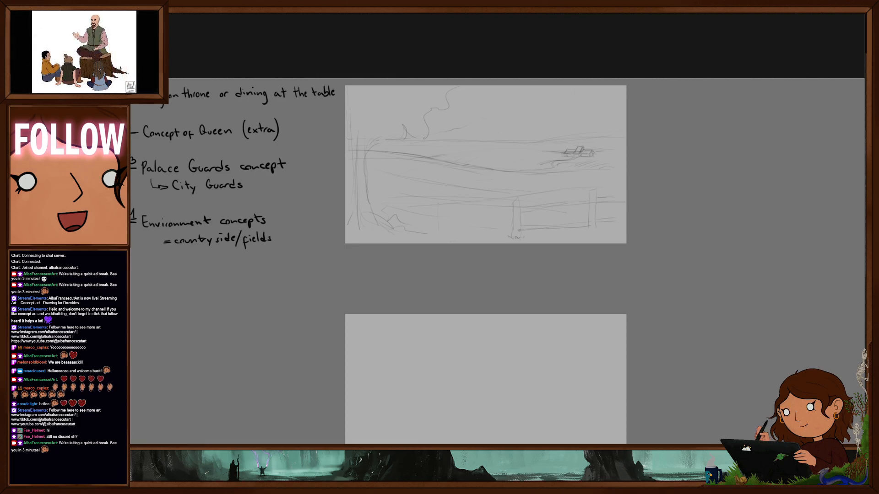
left_click_drag(577, 264, 609, 277)
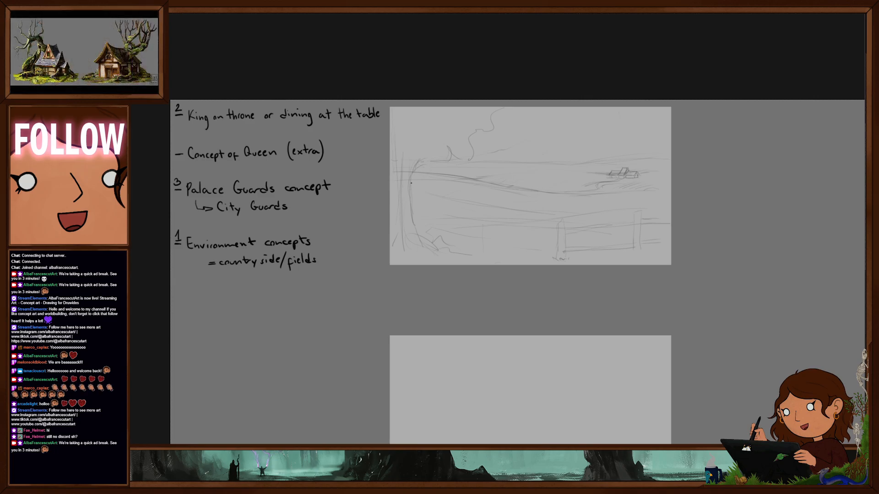
left_click_drag(424, 209, 475, 224)
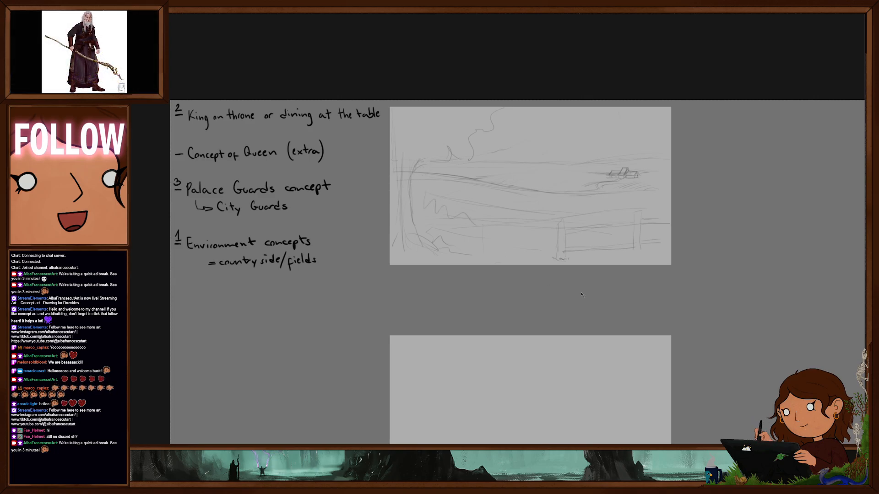
key("ctrl+z")
key("ctrl+z")
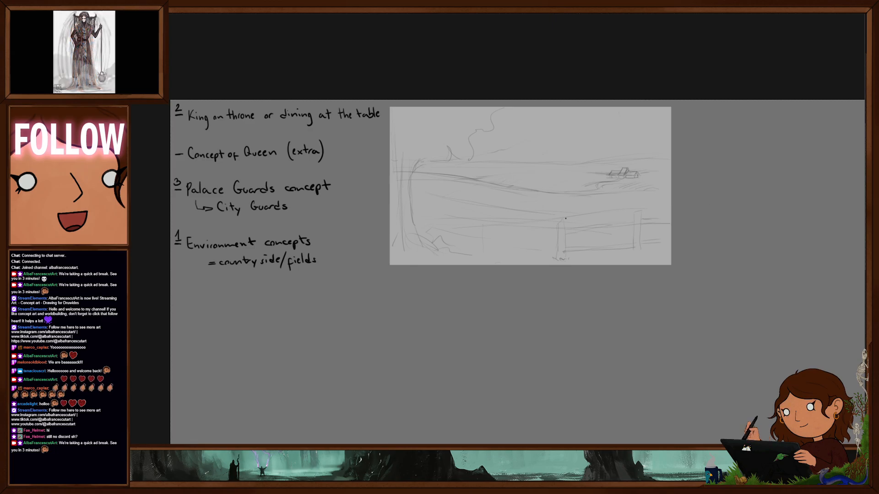
Check the brush presets and test the brush with scribbles on and below the landscape thumbnail, undoing the test strokes
scroll(581, 225, "up", 1)
scroll(581, 226, "down", 1)
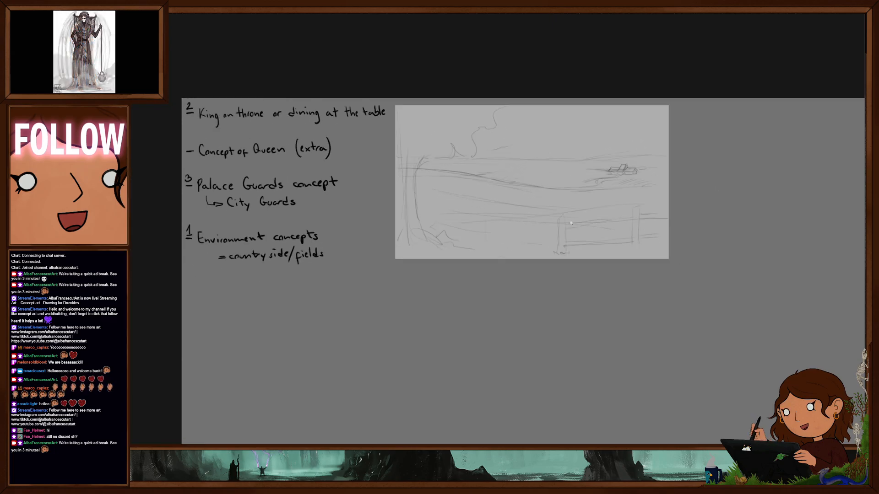
right_click(567, 223)
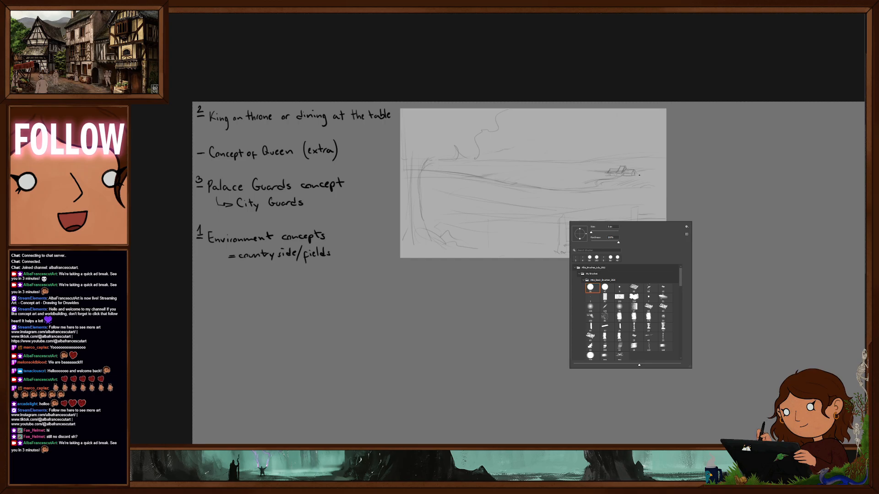
left_click(585, 208)
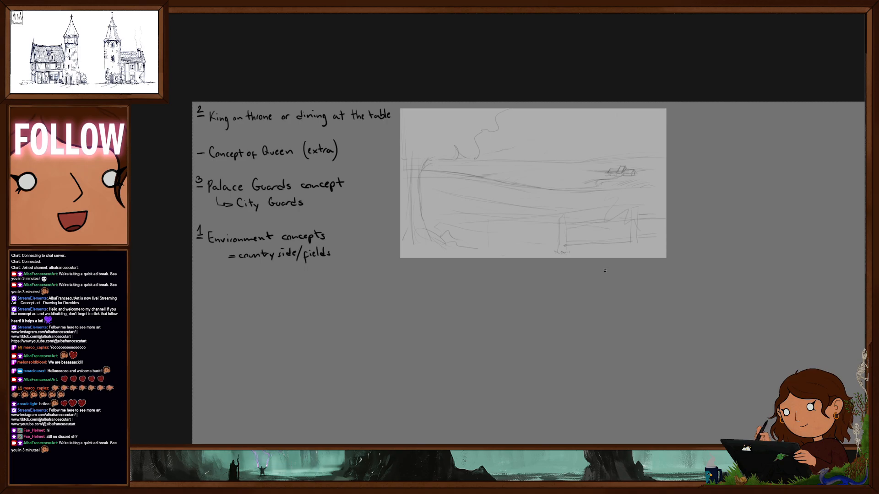
mouse_move(501, 298)
left_mouse_down()
mouse_move(516, 320)
mouse_move(561, 312)
left_mouse_up()
key("ctrl+z")
key("ctrl+z")
key("ctrl+z")
key("ctrl+z")
key("ctrl+z")
key("ctrl+z")
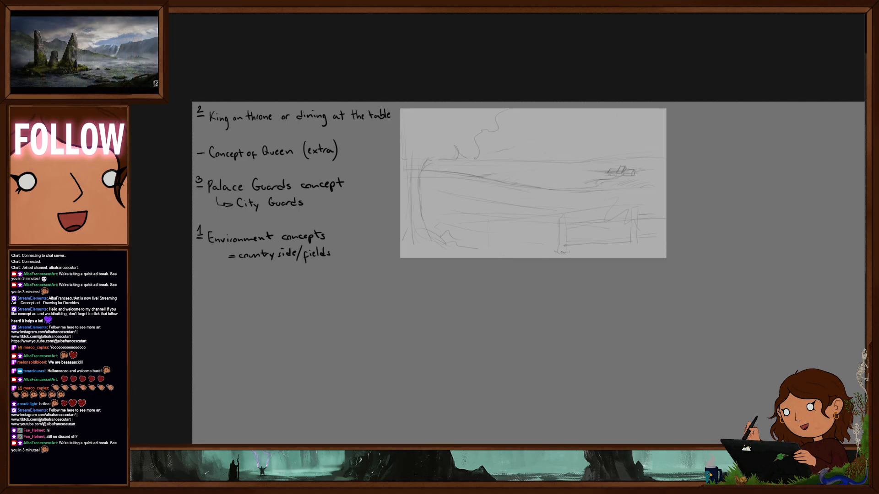
left_click_drag(487, 204, 550, 209)
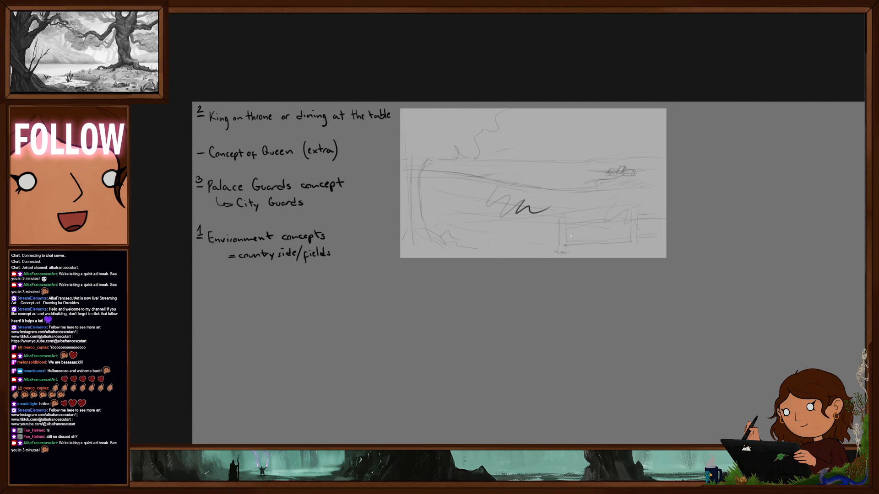
key("ctrl+z")
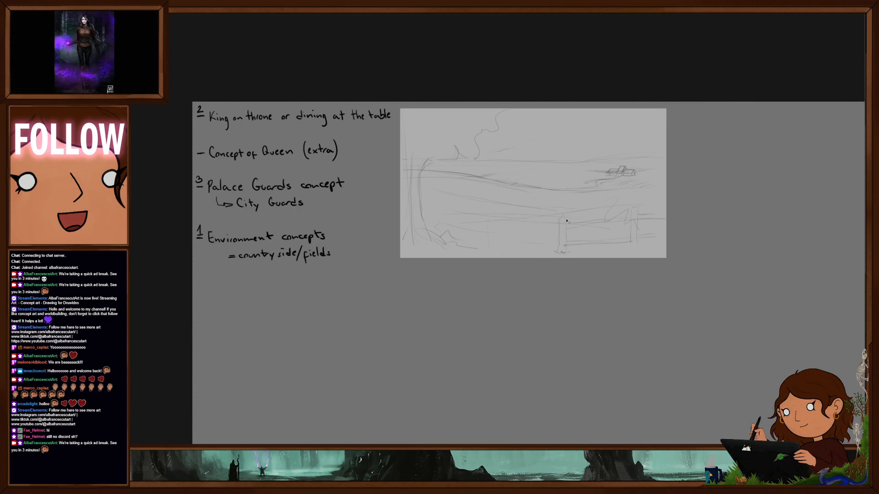
Darken the outline of the tree trunk at the thumbnail's left edge
left_click_drag(412, 159, 401, 242)
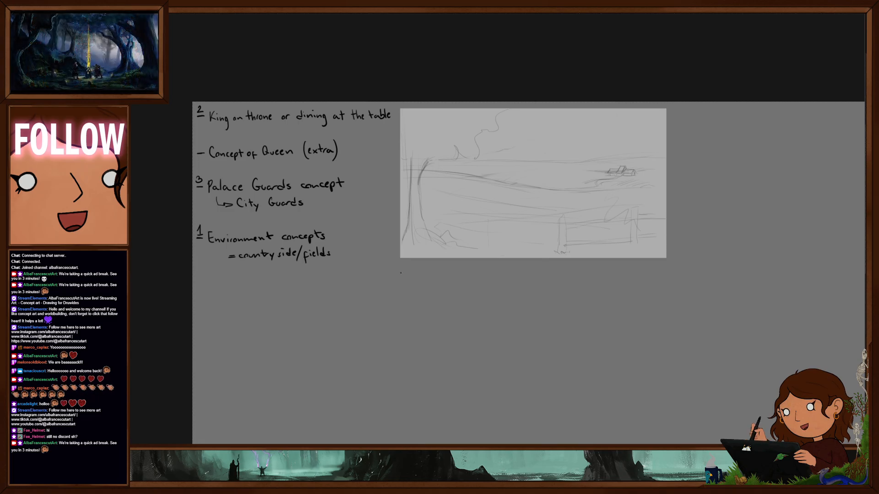
Test thin and thick dark brush strokes on the empty canvas outside the thumbnail and undo them
mouse_move(630, 278)
left_mouse_down()
mouse_move(701, 272)
mouse_move(741, 229)
mouse_move(700, 307)
mouse_move(753, 242)
mouse_move(739, 272)
mouse_move(751, 269)
left_mouse_up()
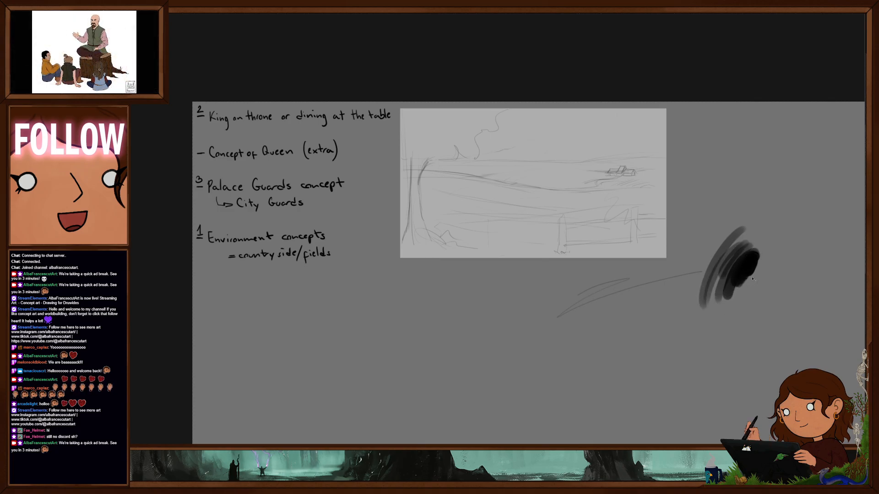
key("ctrl+z")
key("ctrl+z")
key("ctrl+z")
key("ctrl+z")
key("ctrl+z")
key("ctrl+z")
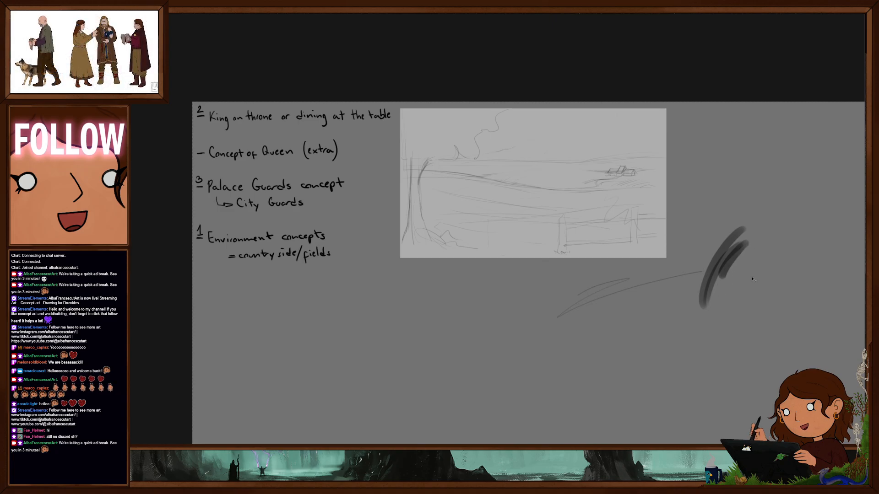
key("ctrl+z")
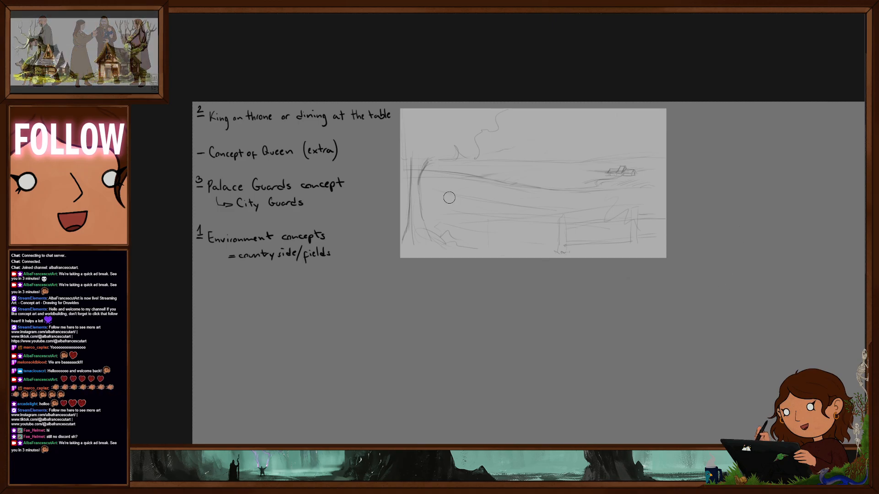
Redraw the left foreground tree with forked branches, leaf clumps and roots, and add rounded bushes along the horizon beside it
scroll(447, 192, "up", 2)
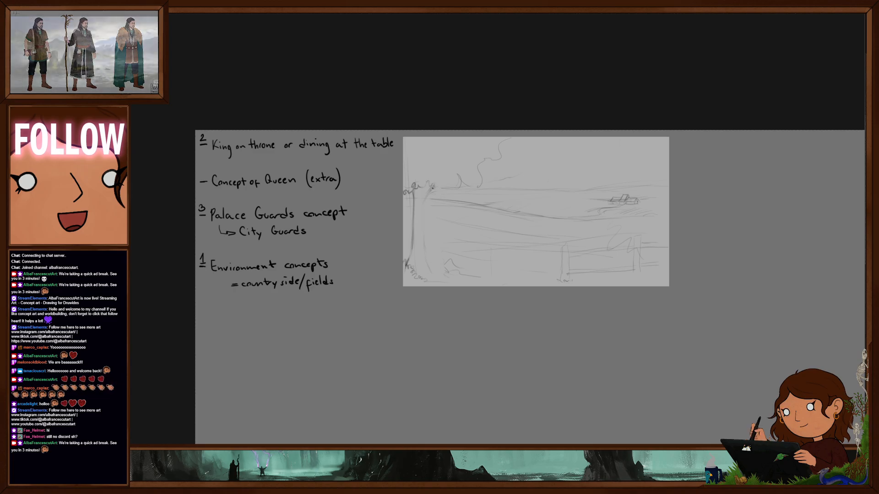
left_click_drag(437, 188, 461, 184)
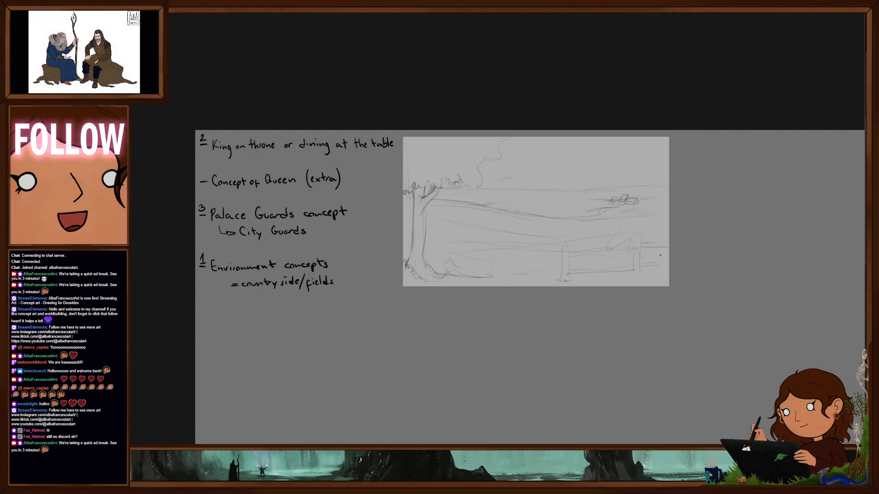
key("ctrl+z")
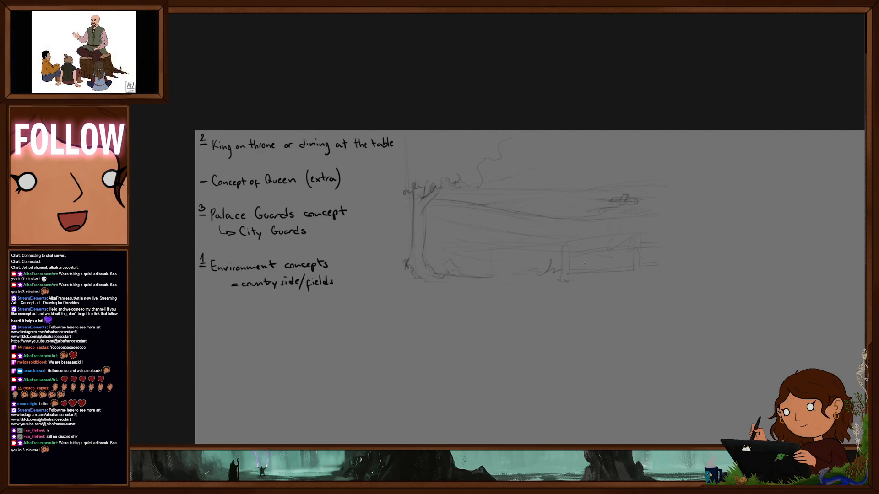
key("ctrl+shift+z")
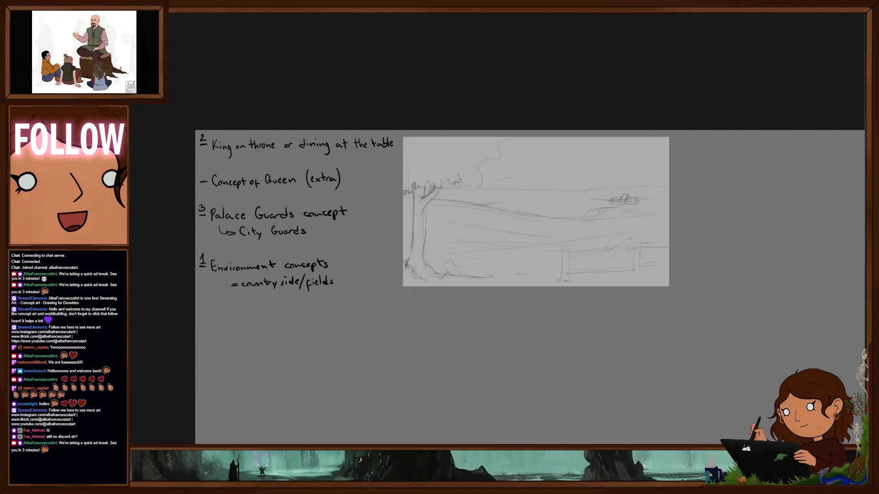
Sketch distant hills and rows of rounded bushes across the right-hand fields, and scale down the selected bush clump
mouse_move(568, 221)
left_mouse_down()
mouse_move(602, 220)
mouse_move(501, 202)
left_mouse_up()
key("ctrl+z")
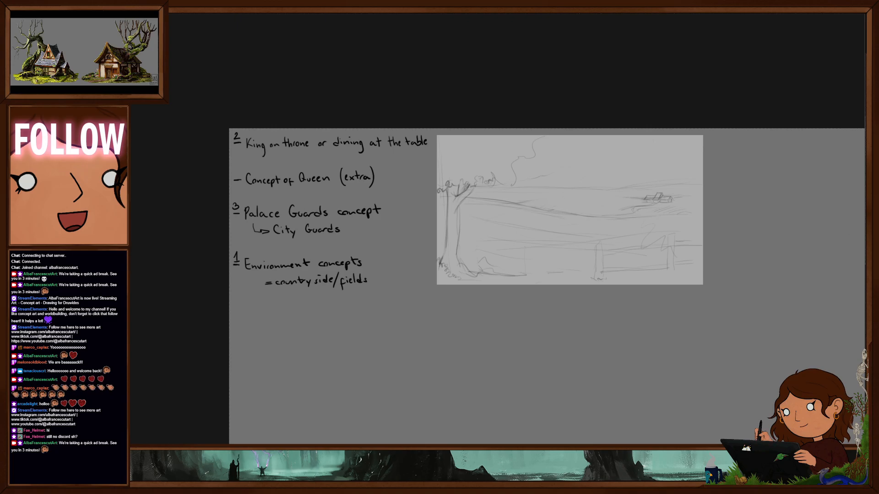
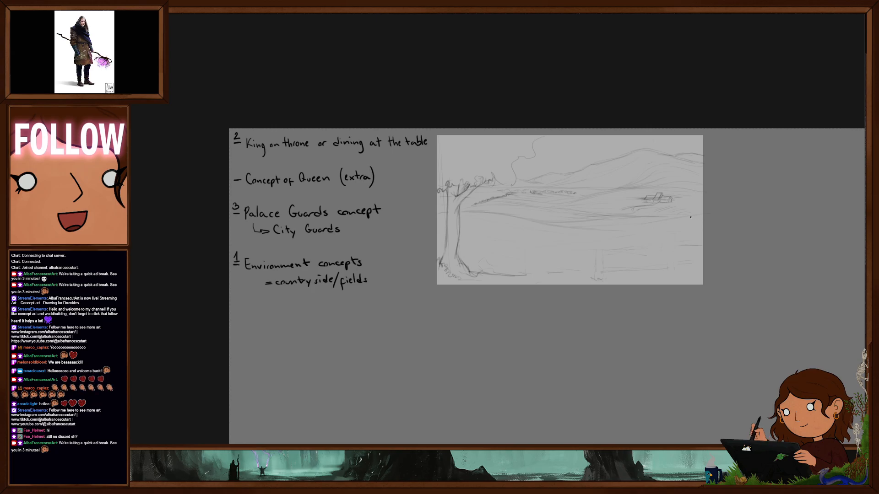
left_click_drag(699, 211, 667, 219)
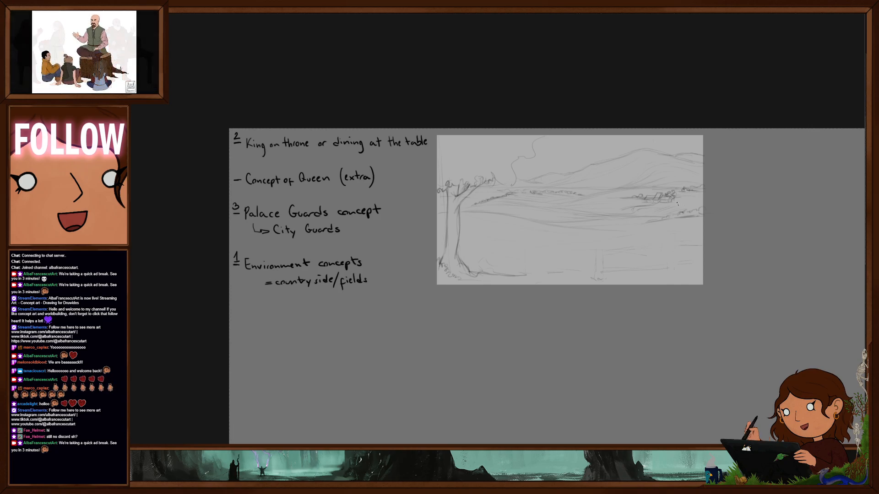
mouse_move(673, 199)
left_mouse_down()
mouse_move(652, 194)
mouse_move(633, 211)
left_mouse_up()
key("ctrl+t")
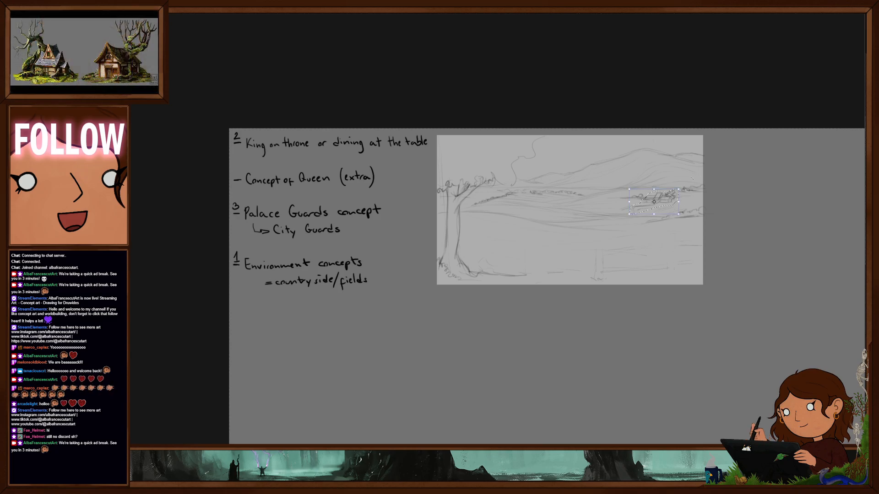
mouse_move(678, 189)
left_mouse_down()
mouse_move(657, 200)
mouse_move(669, 205)
mouse_move(662, 200)
left_mouse_up()
key("Return")
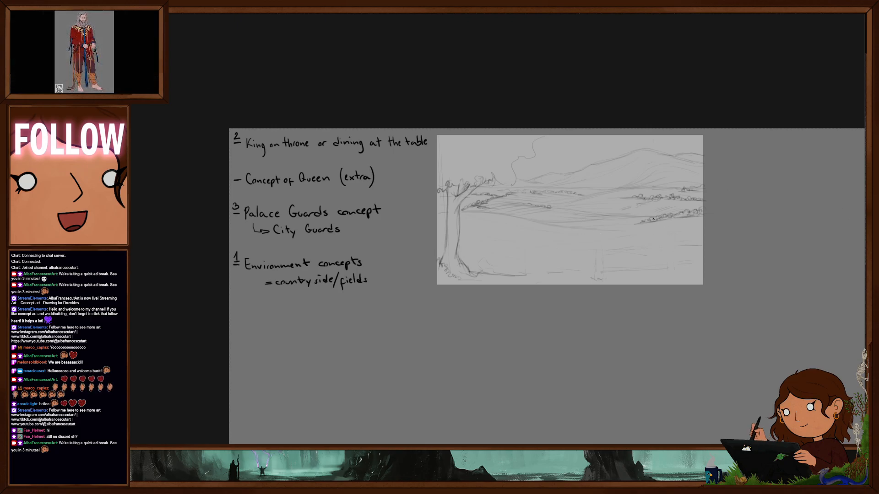
Redraw the foreground fence post with grass at its base, and add foliage beside the tree roots and along the ground edge
mouse_move(594, 250)
left_mouse_down()
mouse_move(602, 237)
mouse_move(604, 272)
left_mouse_up()
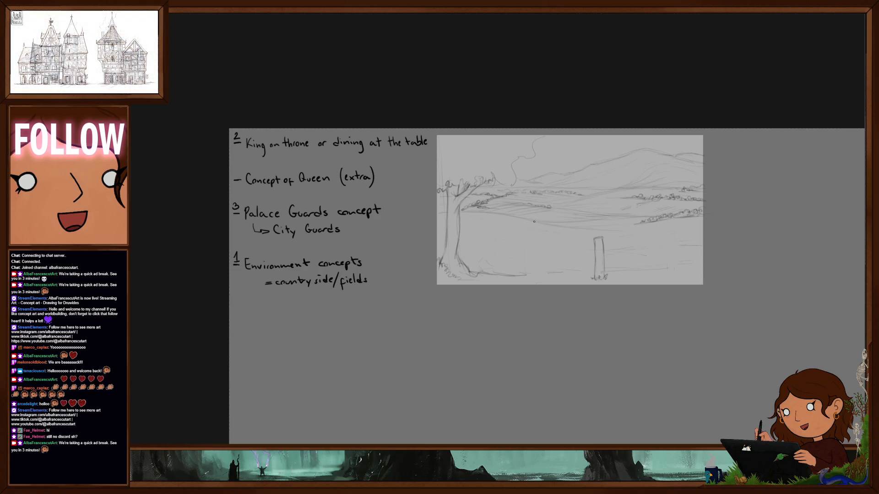
left_click_drag(460, 255, 470, 269)
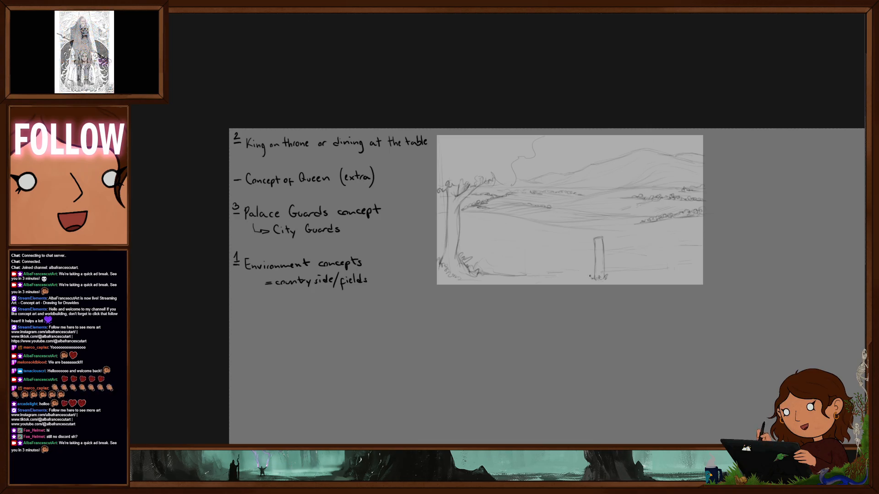
left_click_drag(552, 273, 550, 273)
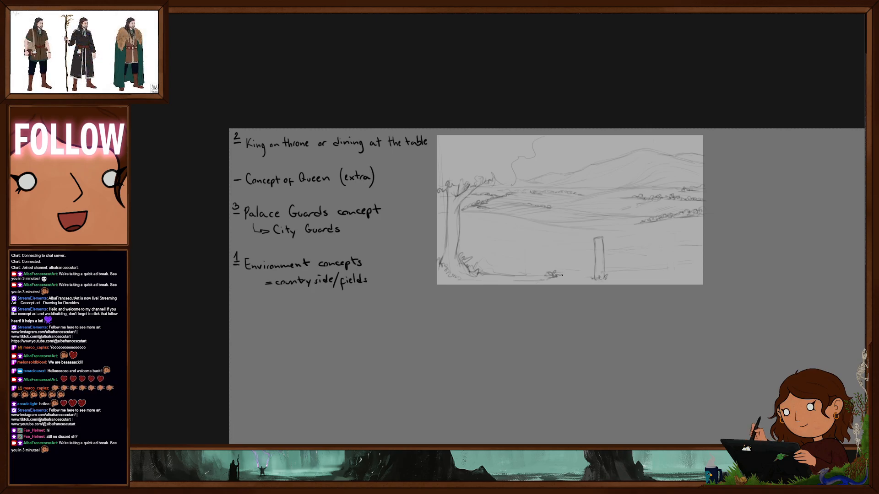
left_click_drag(588, 277, 605, 279)
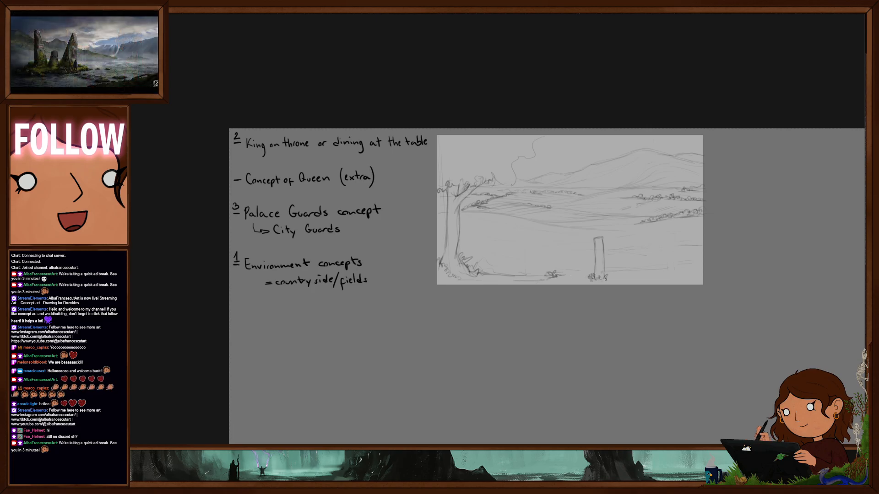
mouse_move(557, 279)
left_mouse_down()
mouse_move(514, 281)
mouse_move(555, 275)
left_mouse_up()
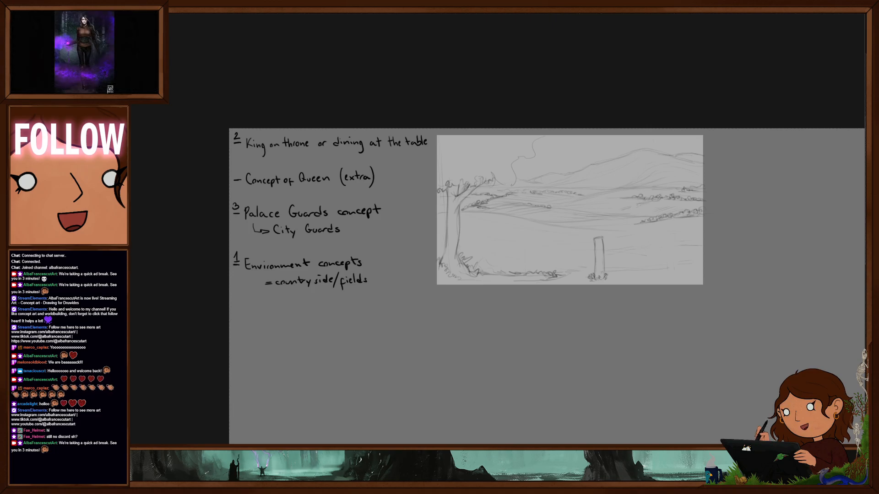
Draw two fence rails, a second post and rails running to the thumbnail's right edge, with grass along the fence base
left_click_drag(604, 268, 668, 264)
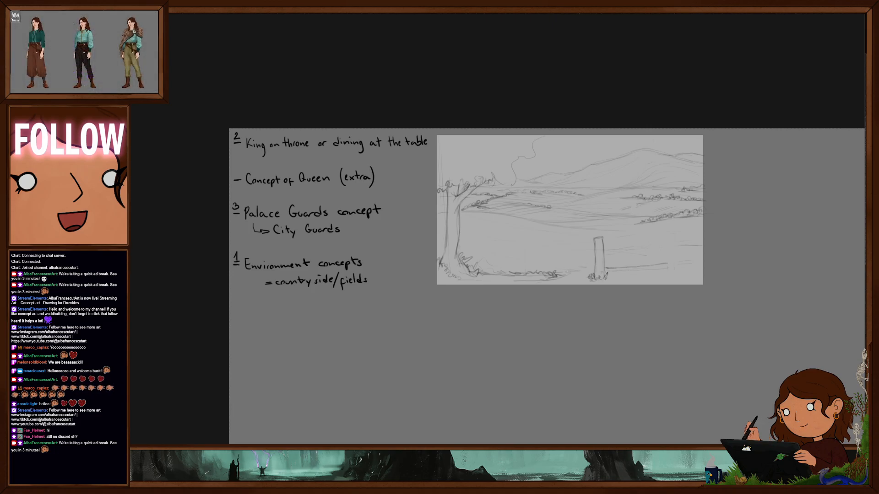
left_click_drag(607, 271, 669, 268)
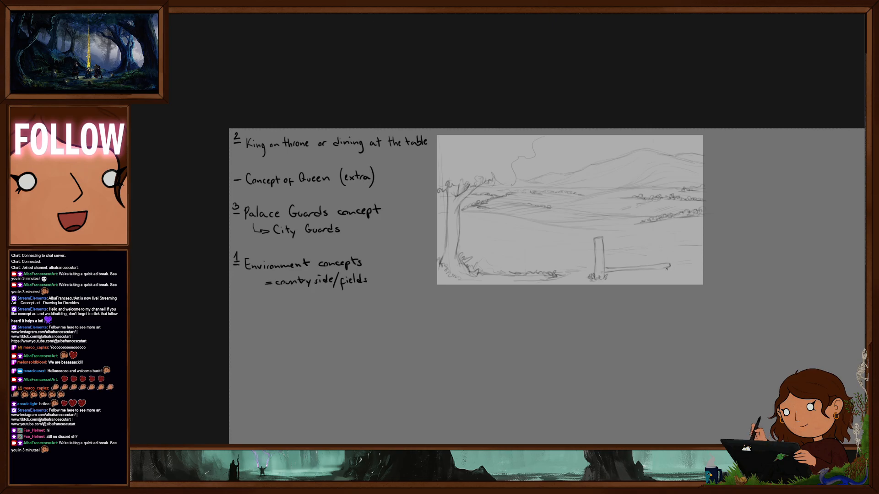
mouse_move(605, 255)
left_mouse_down()
mouse_move(672, 244)
mouse_move(662, 242)
left_mouse_up()
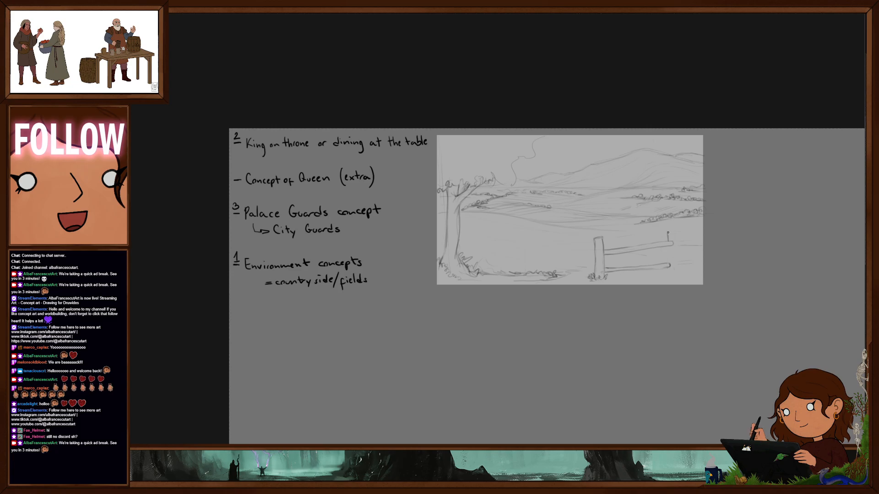
mouse_move(668, 234)
left_mouse_down()
mouse_move(678, 242)
mouse_move(678, 271)
mouse_move(668, 250)
mouse_move(667, 272)
mouse_move(678, 274)
left_mouse_up()
mouse_move(678, 262)
left_mouse_down()
mouse_move(707, 262)
mouse_move(689, 245)
left_mouse_up()
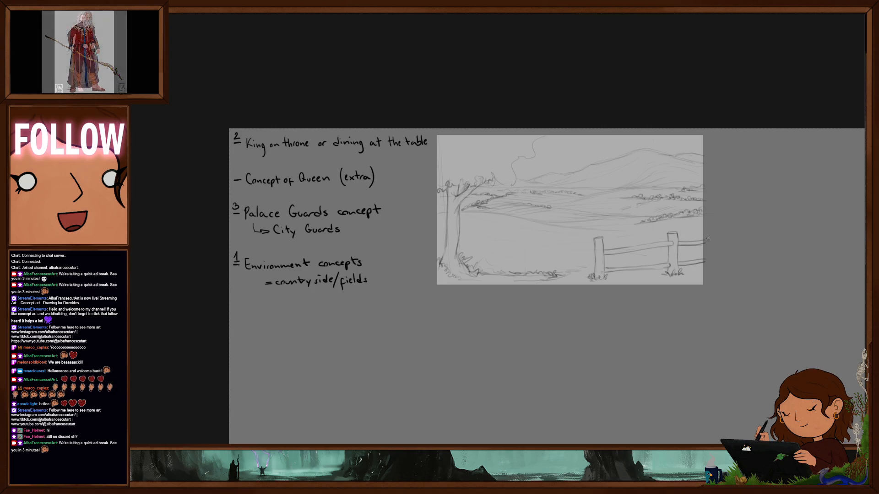
left_click_drag(626, 276, 708, 270)
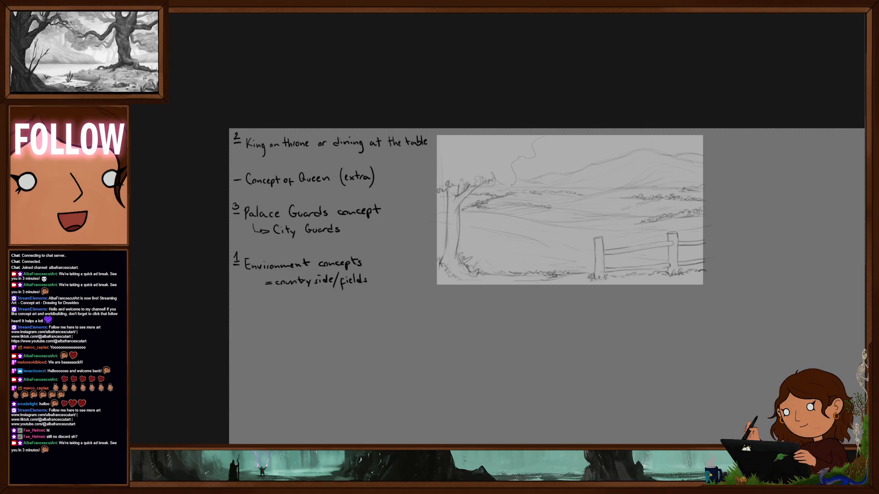
Add leafy plants and grass tufts along the foreground between the tree and the fence, and strengthen the ground lines below them
left_click_drag(568, 266, 557, 270)
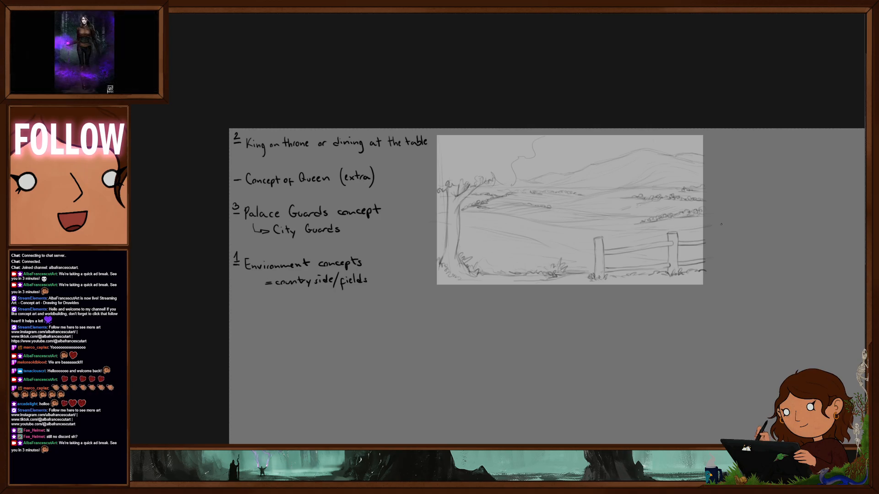
scroll(549, 244, "down", 2)
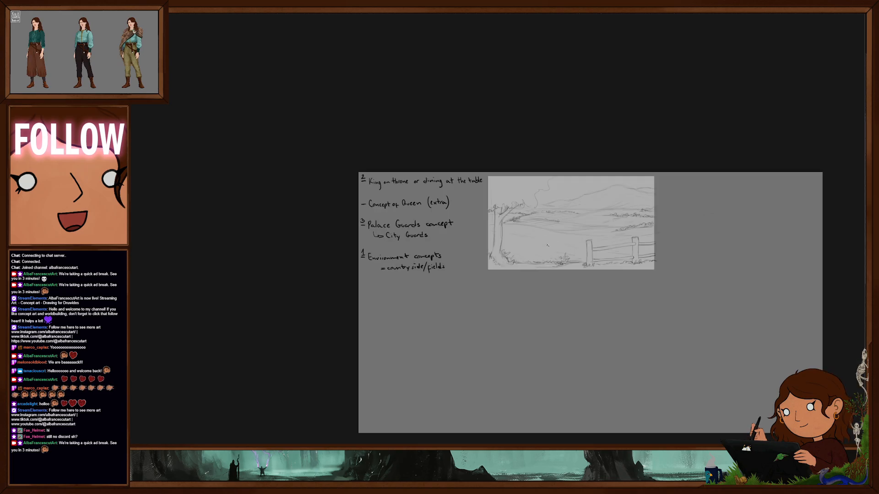
scroll(550, 244, "down", 2)
scroll(556, 256, "up", 3)
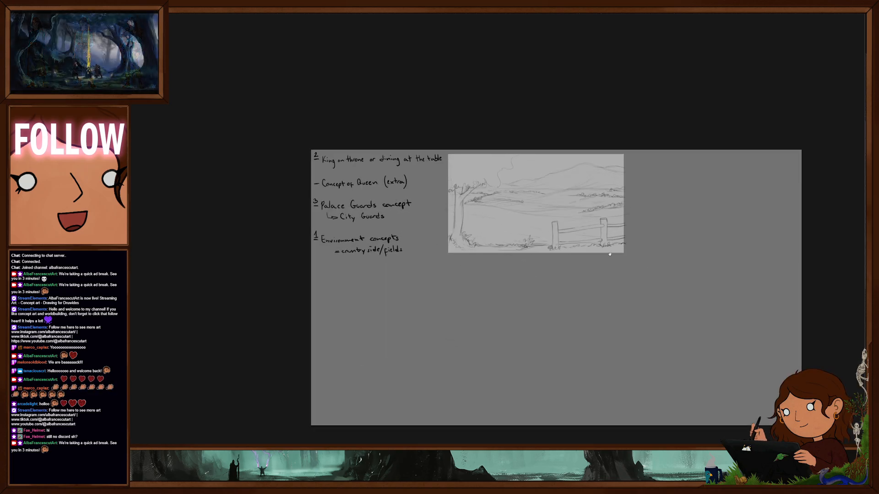
scroll(609, 254, "up", 3)
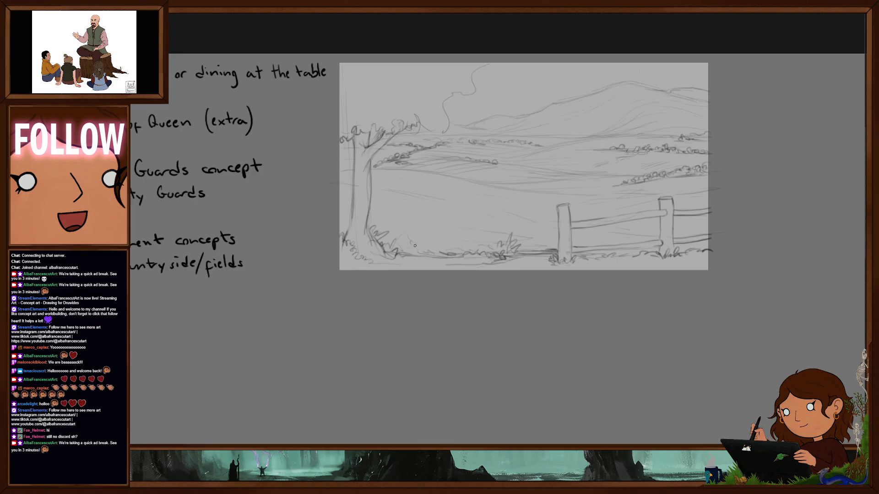
left_click_drag(414, 246, 438, 243)
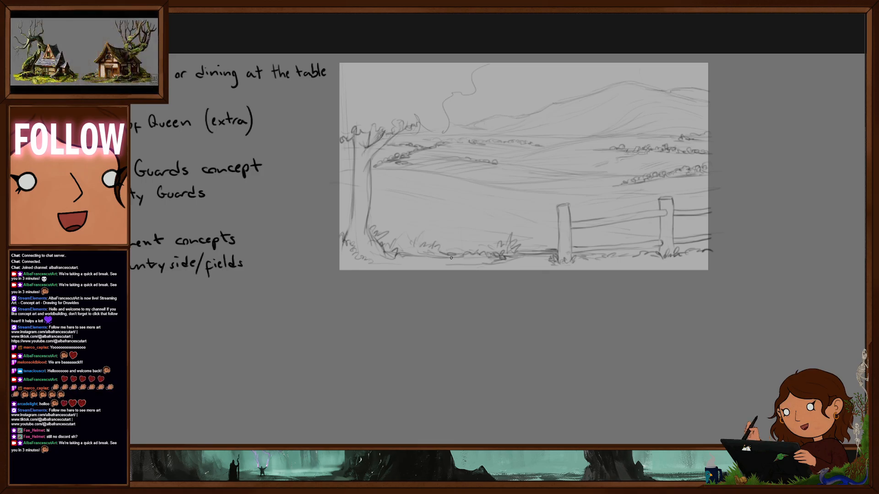
left_click_drag(397, 241, 407, 238)
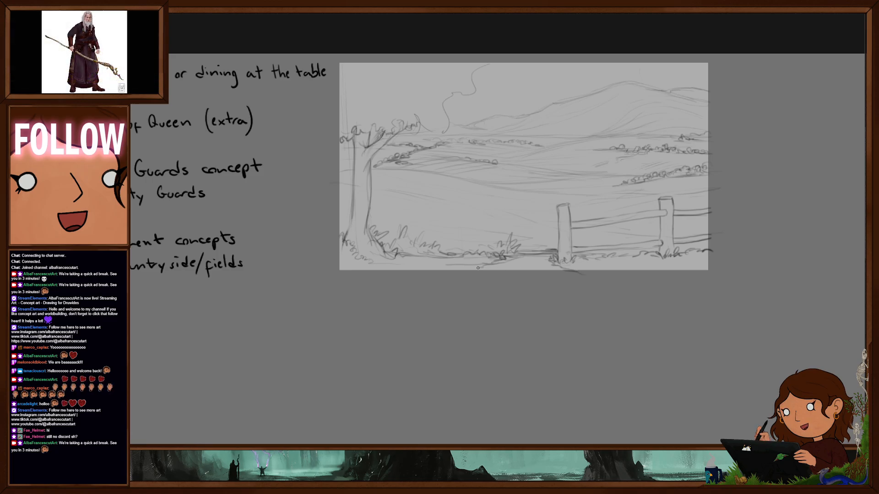
left_click_drag(441, 274, 412, 274)
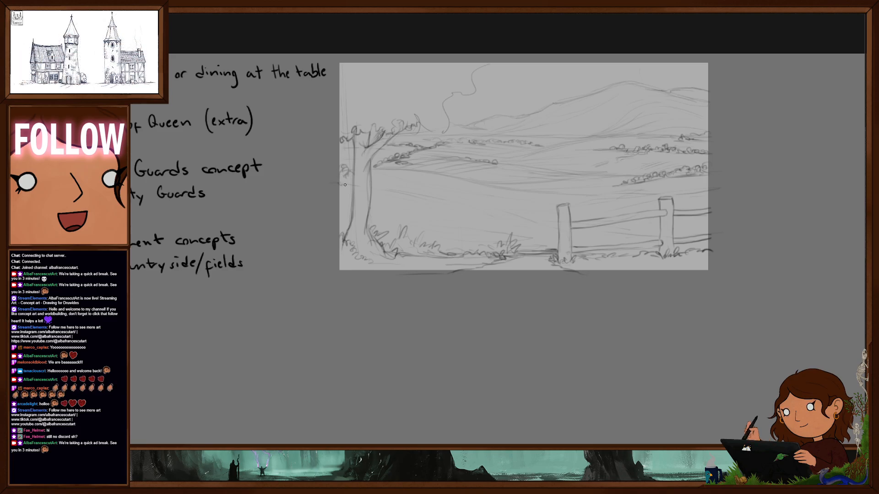
Draw a diagonal row of bushes from the tree trunk across the field, and a leafy canopy above the branches
mouse_move(373, 187)
left_mouse_down()
mouse_move(408, 186)
mouse_move(424, 201)
mouse_move(417, 195)
mouse_move(496, 222)
left_mouse_up()
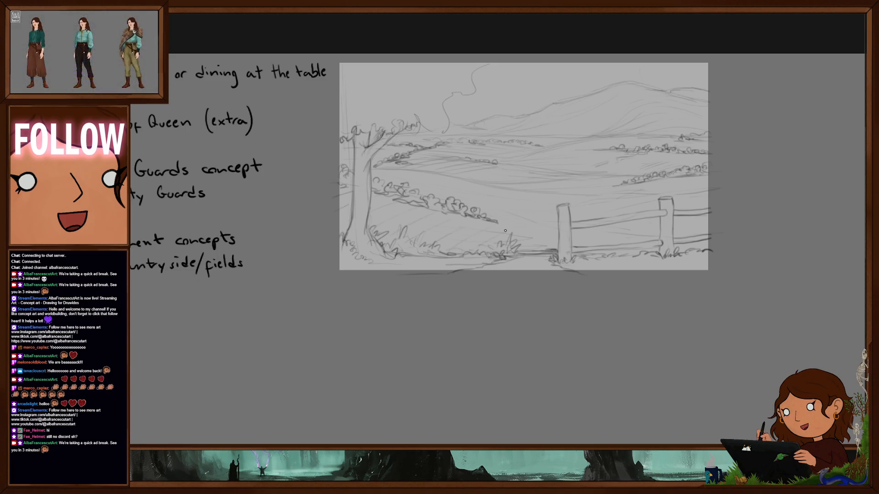
left_click_drag(592, 238, 579, 241)
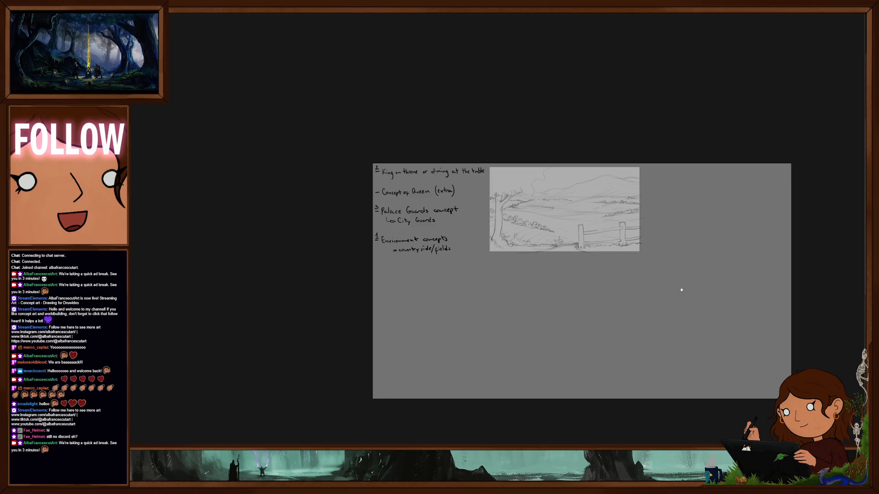
left_click_drag(669, 291, 638, 287)
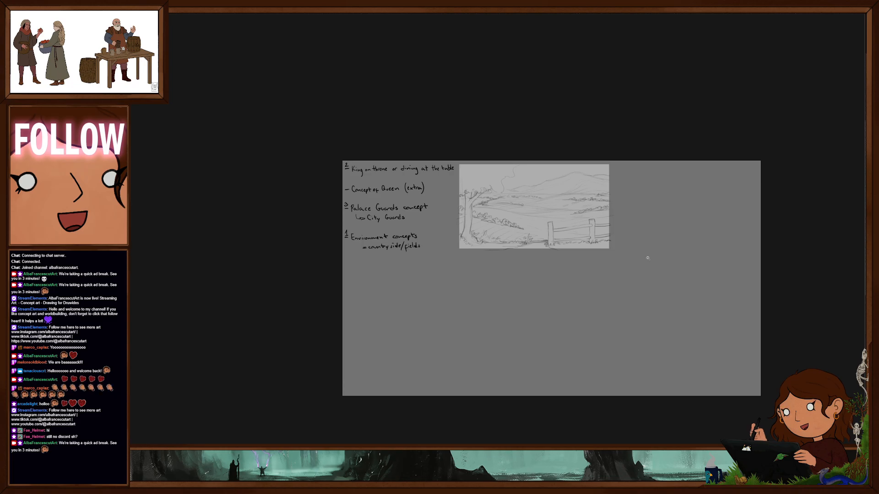
scroll(492, 187, "up", 3)
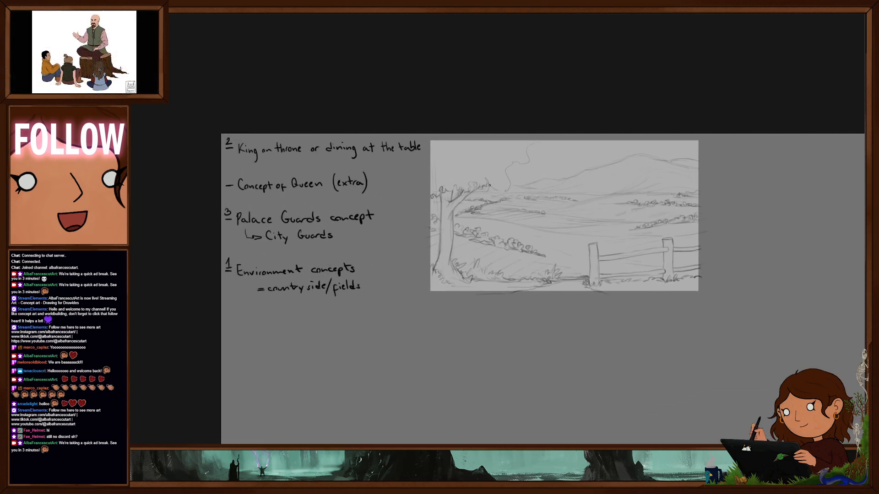
mouse_move(504, 187)
left_mouse_down()
mouse_move(494, 186)
mouse_move(542, 147)
mouse_move(447, 144)
mouse_move(454, 165)
mouse_move(486, 164)
left_mouse_up()
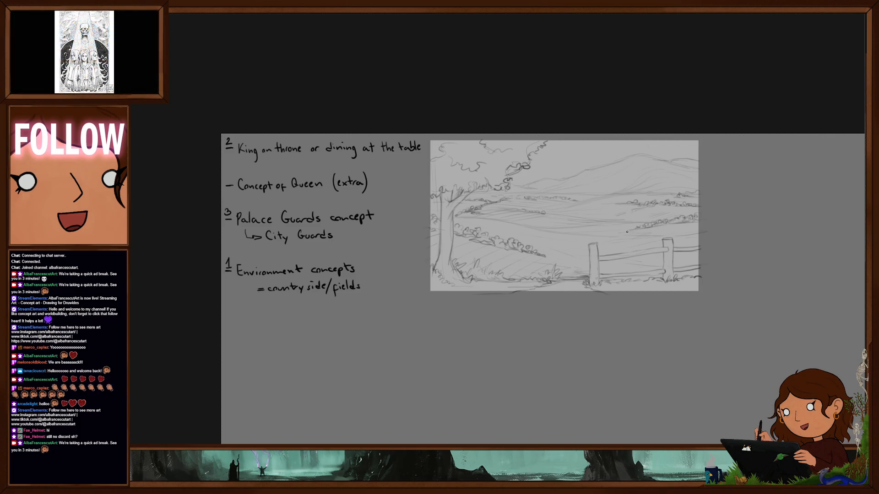
Place a second blank thumbnail frame of the same size directly below the landscape sketch
scroll(643, 301, "down", 2)
mouse_move(642, 301)
left_mouse_down()
mouse_move(606, 296)
mouse_move(571, 210)
mouse_move(586, 201)
left_mouse_up()
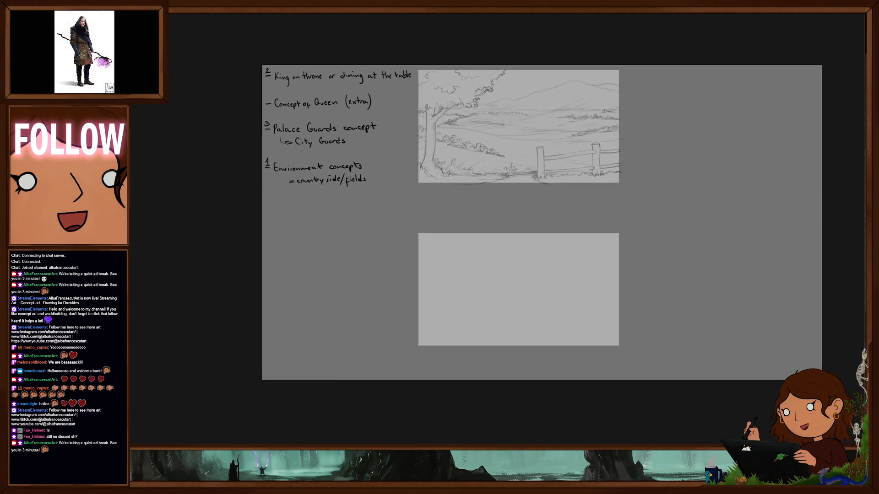
mouse_move(544, 311)
left_mouse_down()
mouse_move(559, 287)
mouse_move(520, 286)
mouse_move(530, 275)
left_mouse_up()
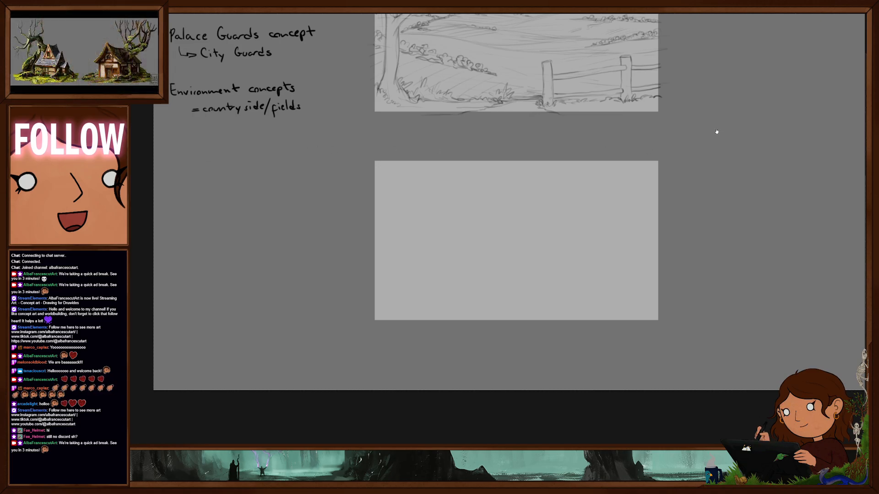
scroll(717, 137, "up", 5)
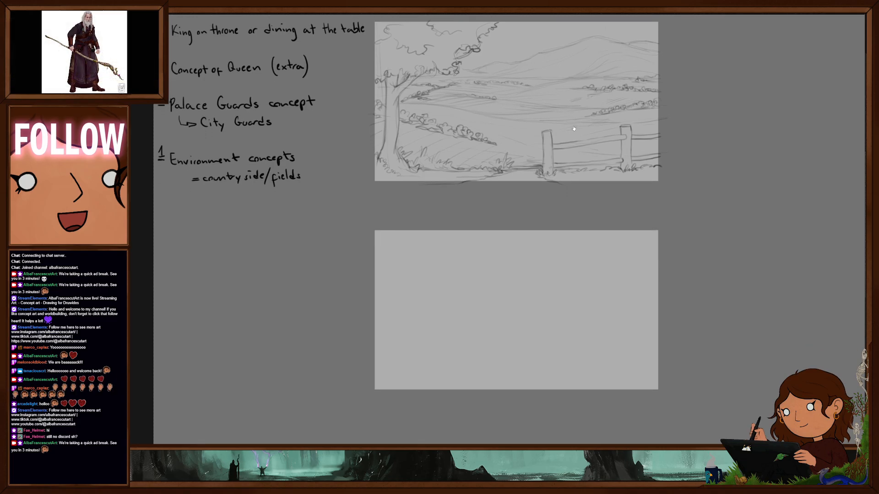
scroll(574, 129, "down", 2)
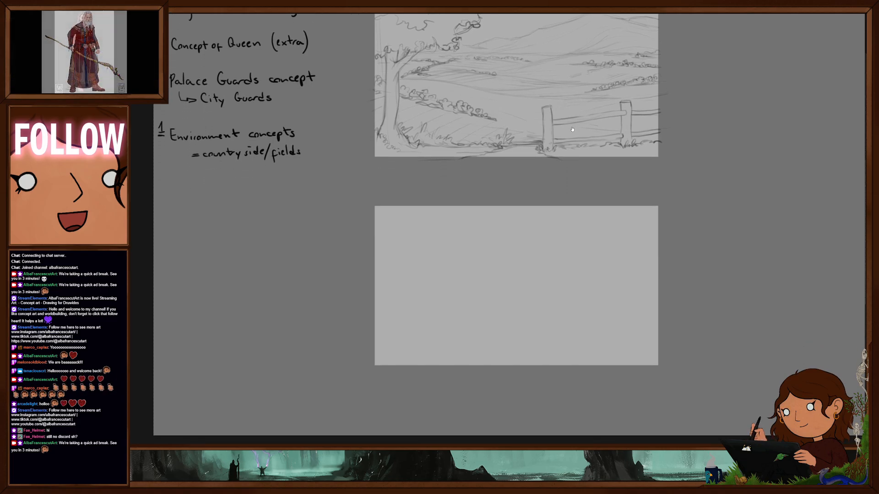
scroll(570, 130, "up", 3)
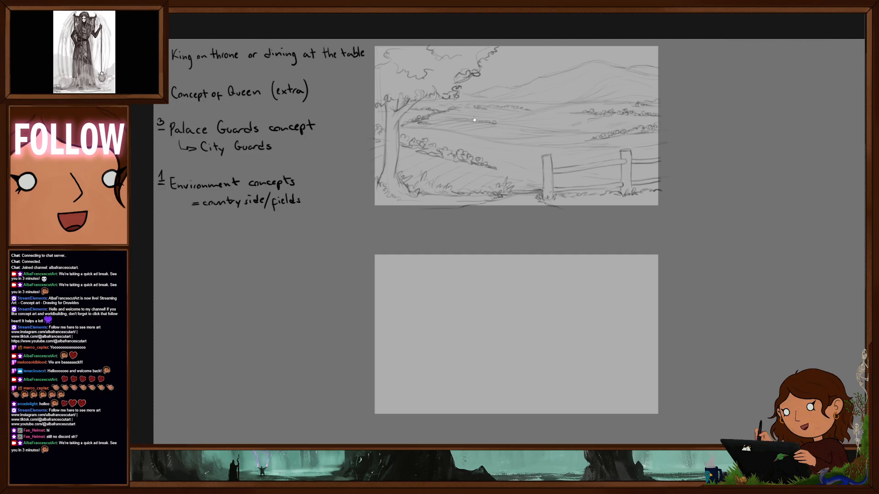
scroll(507, 147, "down", 1)
scroll(508, 147, "down", 2)
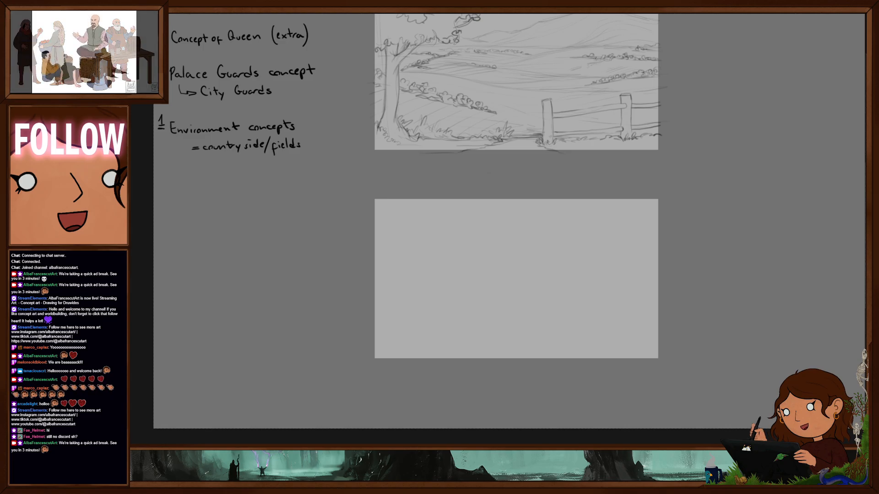
Examine the Countryside artwork and its black-and-white composition thumbnails on ArtStation as reference, enlarging the browser window and putting it away
left_click_drag(46, 119, 503, 41)
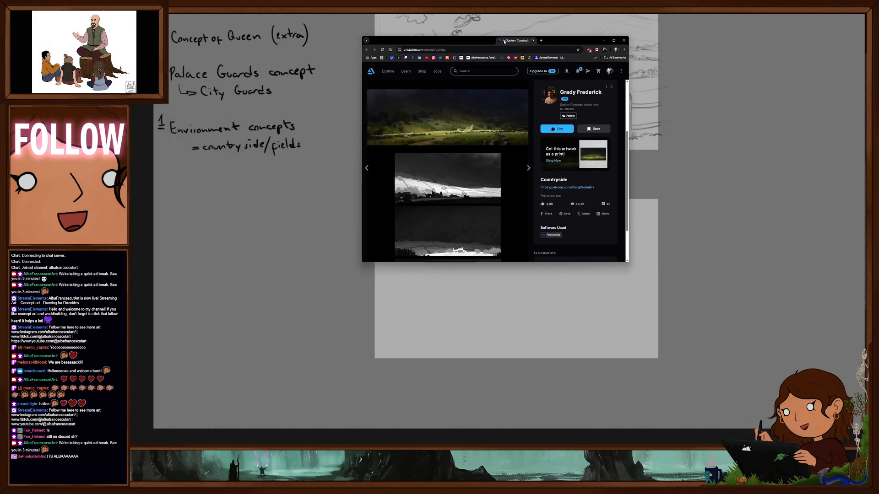
left_click_drag(627, 263, 876, 262)
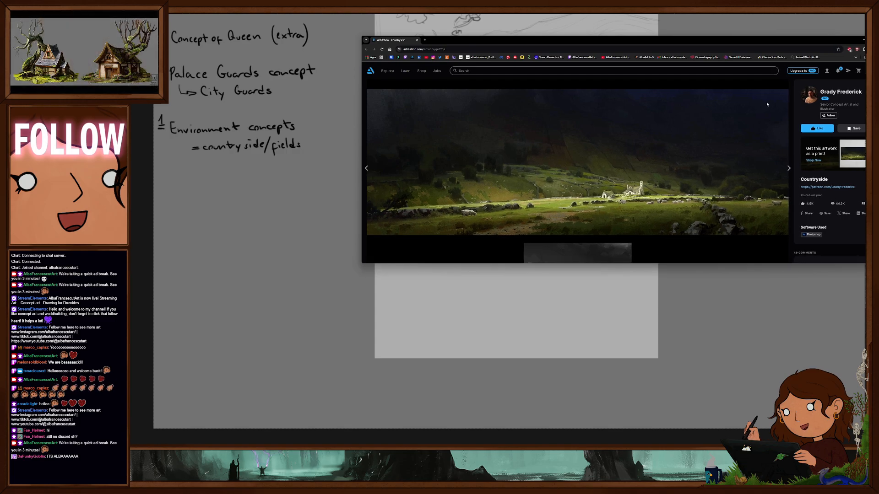
left_click_drag(677, 47, 584, 88)
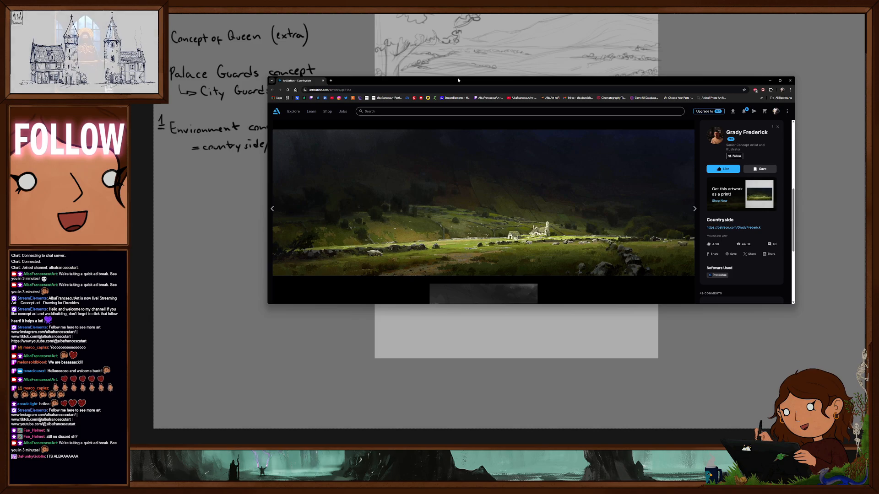
scroll(586, 227, "down", 3)
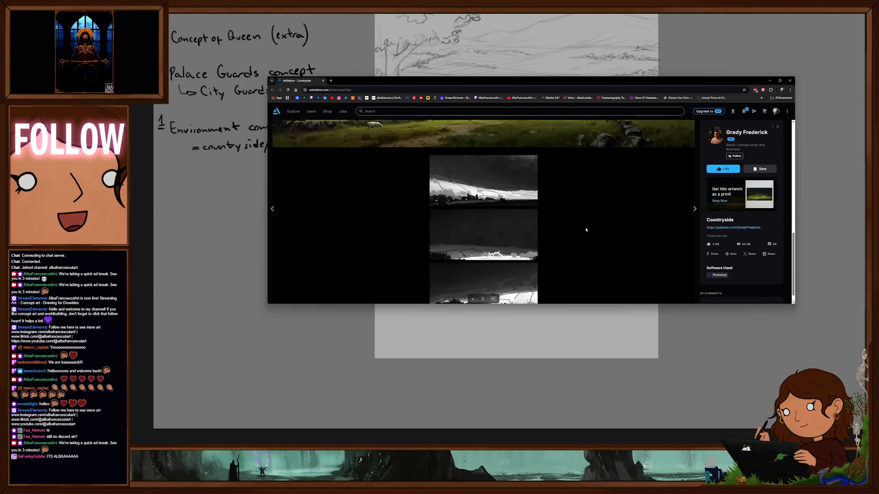
scroll(531, 218, "down", 1)
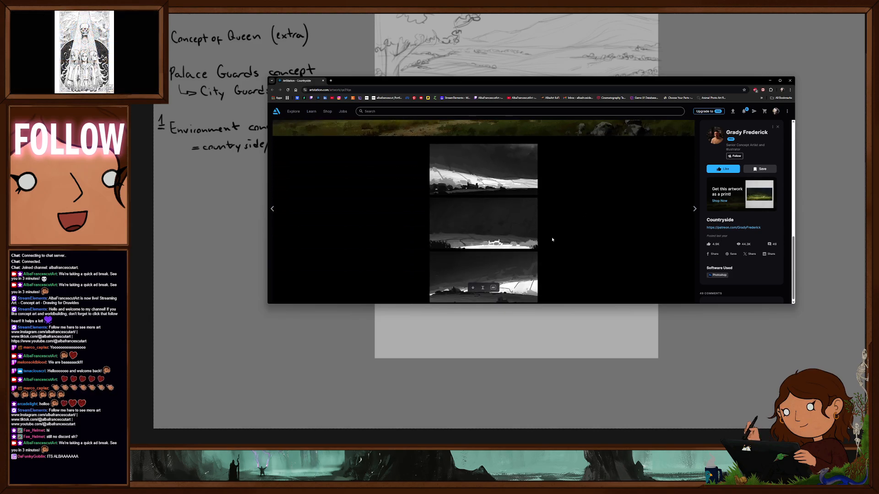
scroll(552, 240, "up", 5)
scroll(664, 174, "down", 1)
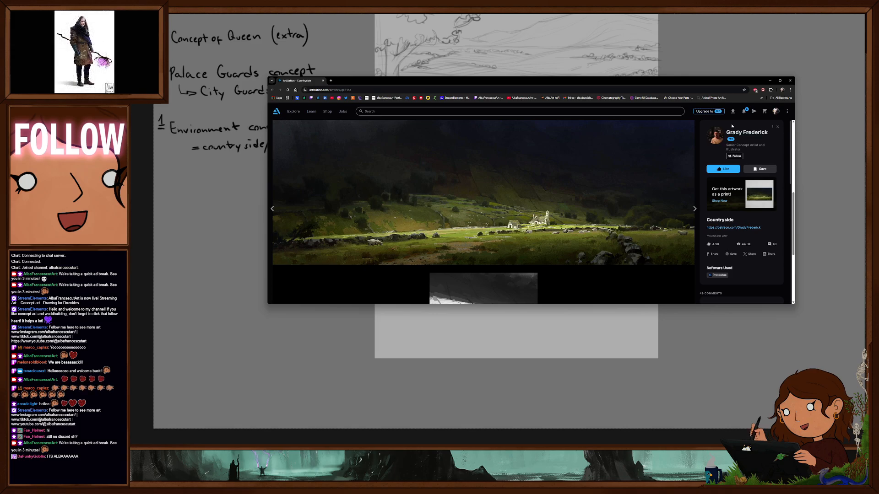
scroll(509, 207, "up", 3)
scroll(509, 207, "up", 2)
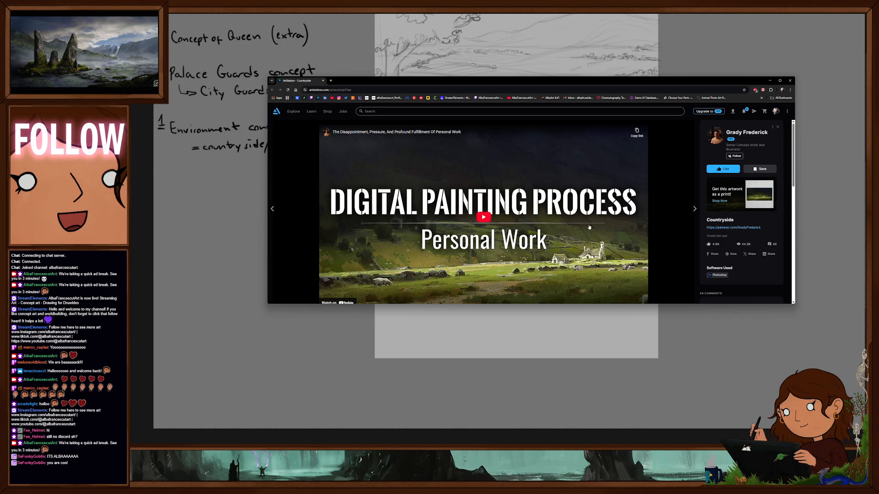
scroll(576, 229, "down", 3)
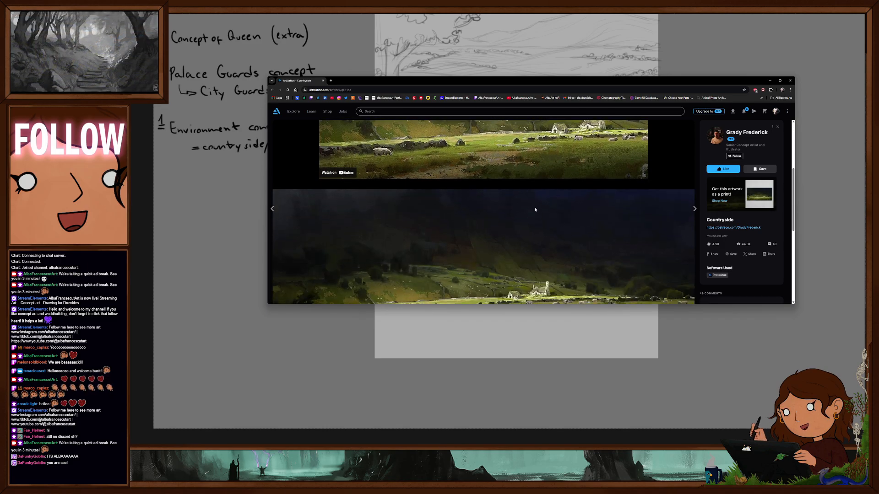
left_click_drag(302, 81, 0, 0)
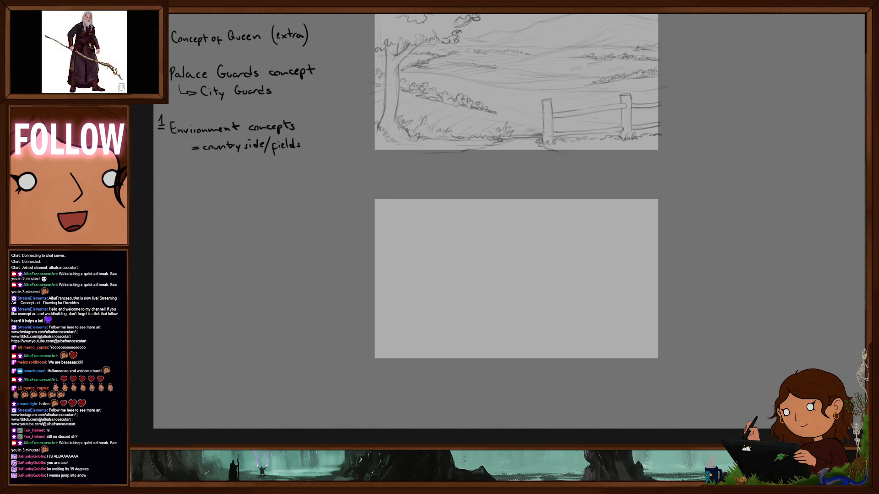
Sketch a faint, gently curved far-hill line near the top of the second thumbnail and a long sloping hill line crossing below it
left_click_drag(590, 236, 571, 269)
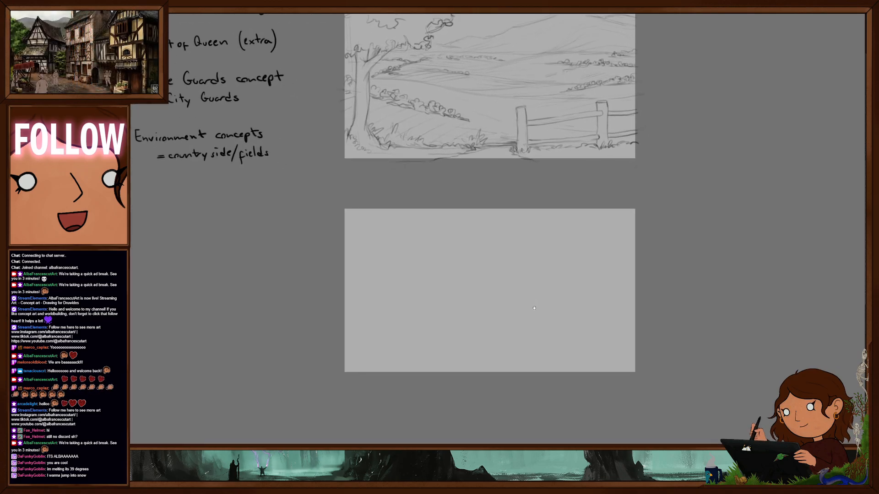
left_click_drag(575, 325, 578, 302)
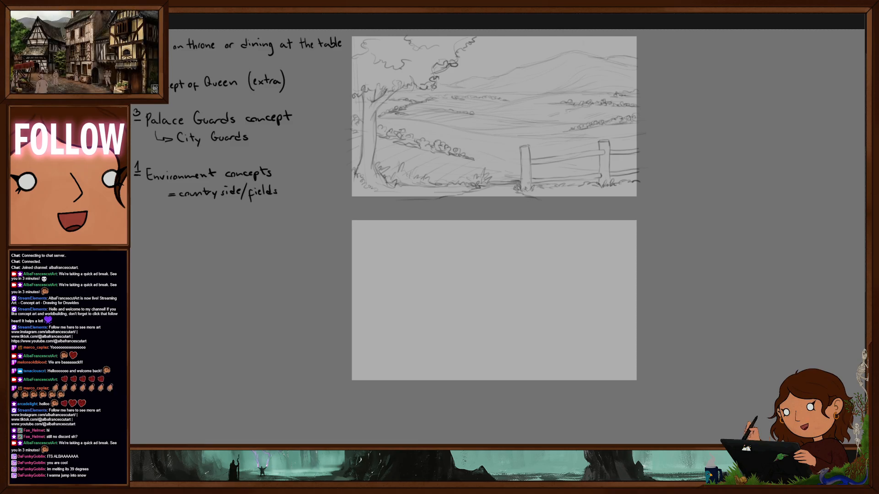
scroll(565, 326, "up", 1)
left_click_drag(565, 327, 577, 282)
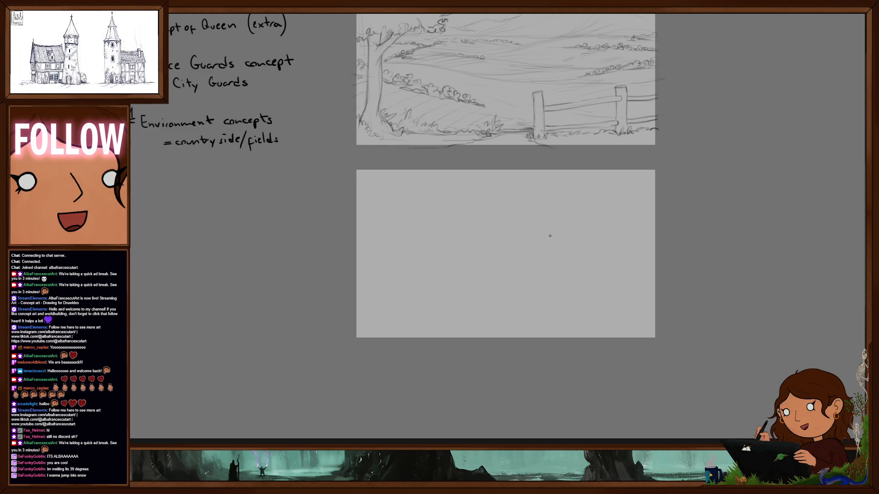
mouse_move(505, 337)
left_mouse_down()
mouse_move(520, 290)
mouse_move(499, 232)
mouse_move(519, 225)
left_mouse_up()
key("ctrl+z")
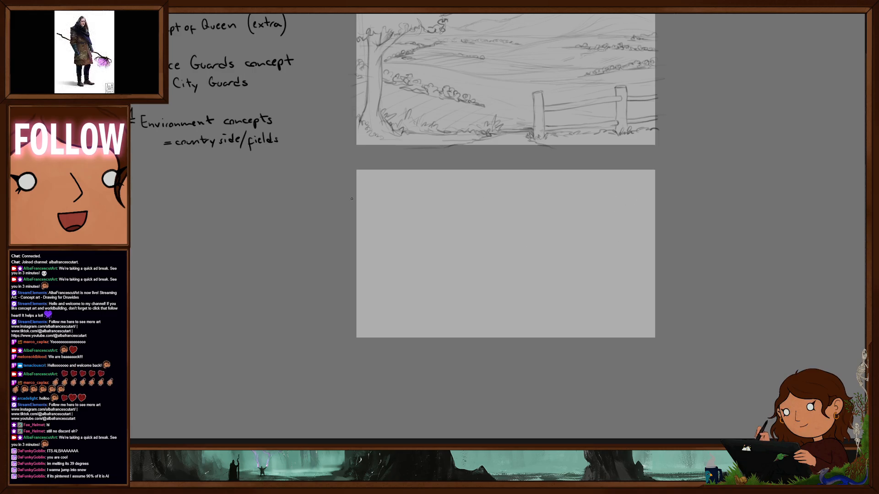
left_click_drag(360, 189, 421, 183)
left_click_drag(360, 186, 449, 185)
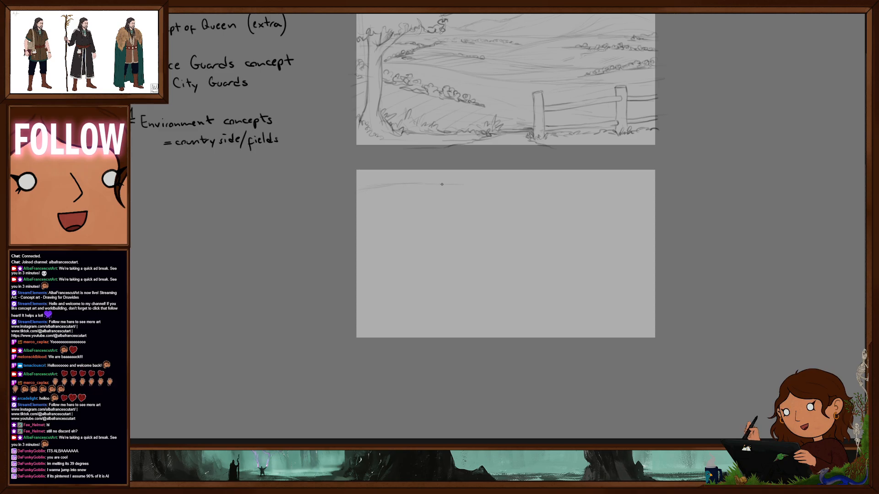
left_click_drag(573, 194, 601, 194)
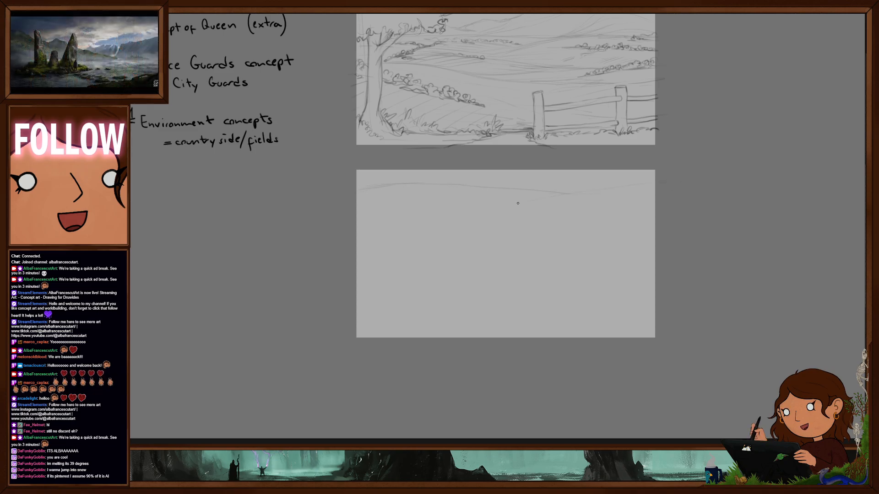
left_click_drag(663, 184, 393, 227)
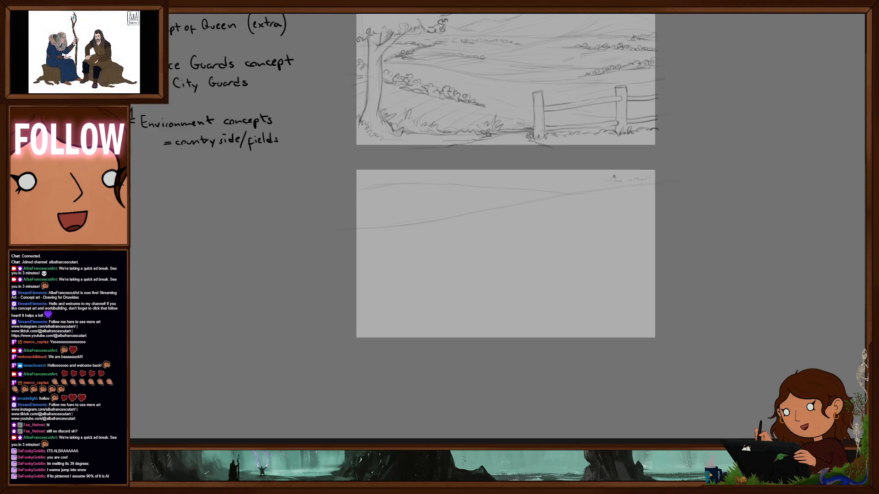
Add a row of distant trees along the far hill and strengthen the hill's contour and the long sloping line
mouse_move(533, 177)
left_mouse_down()
mouse_move(552, 182)
mouse_move(523, 186)
mouse_move(564, 187)
left_mouse_up()
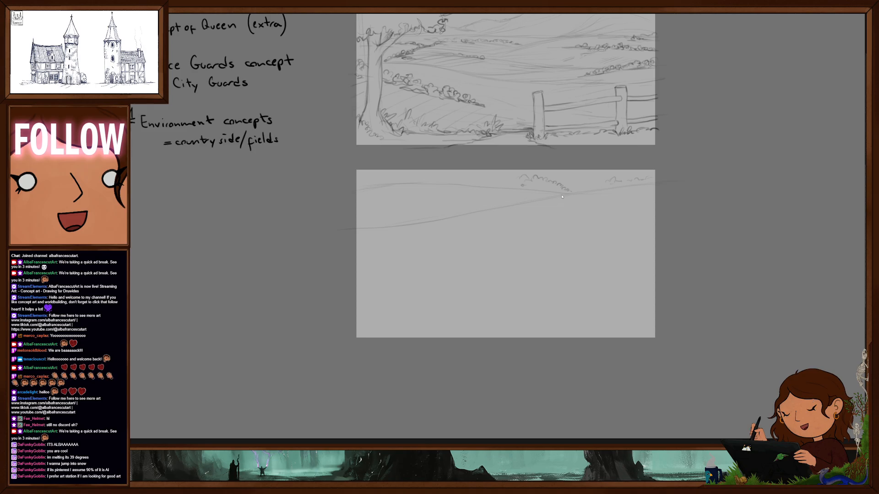
left_click_drag(512, 177, 479, 186)
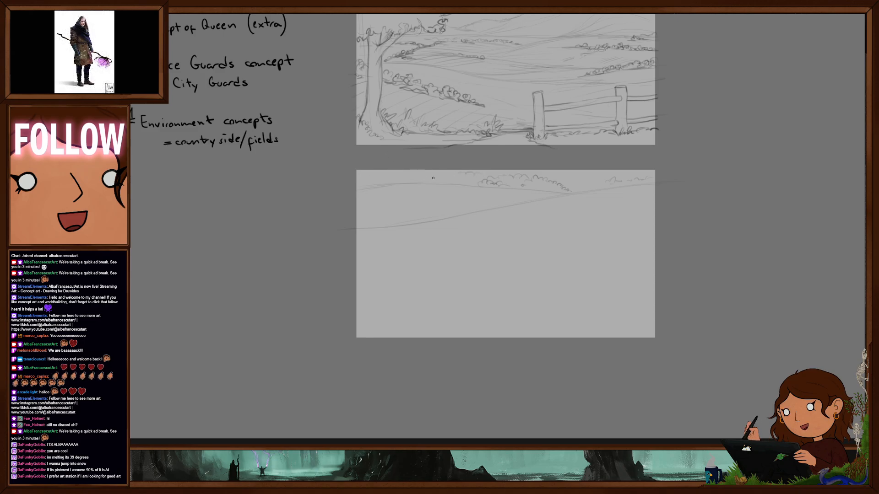
left_click_drag(357, 186, 479, 188)
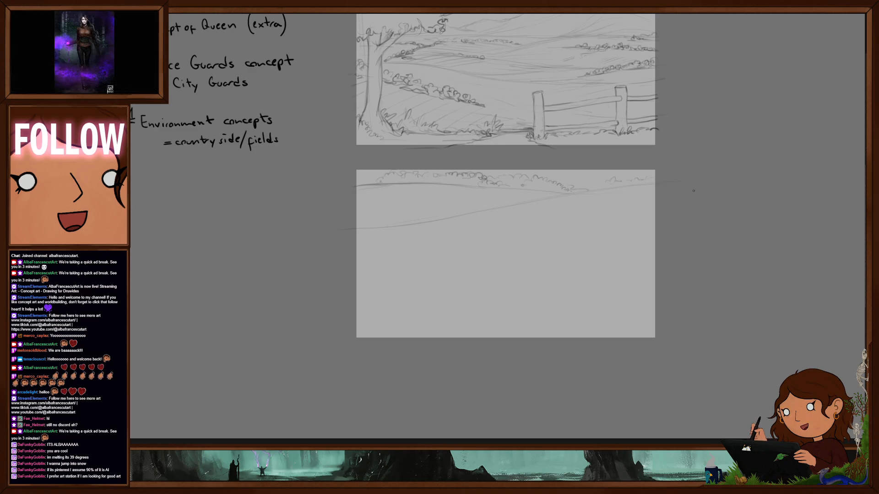
left_click_drag(487, 212, 651, 185)
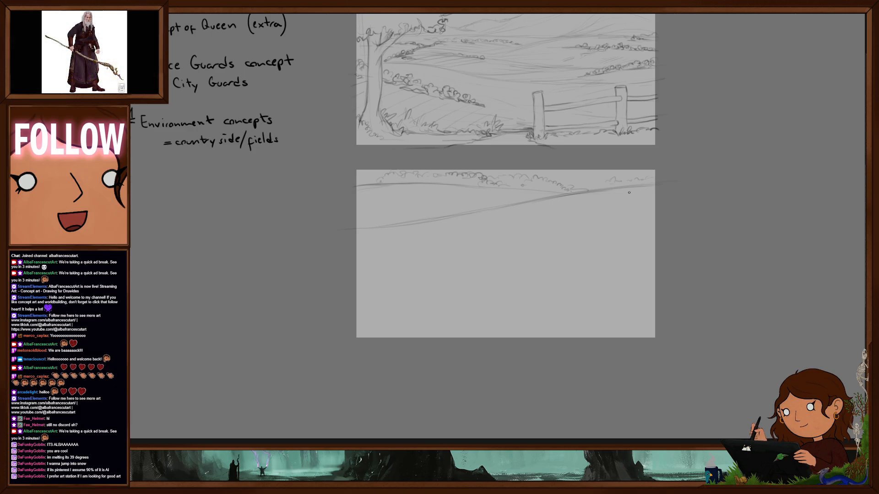
Erase the long sloping hill line and sketch a shorter slope at the thumbnail's upper right with faint field lines below
key("e")
left_click_drag(369, 226, 718, 189)
mouse_move(572, 273)
left_mouse_down()
mouse_move(562, 280)
mouse_move(536, 266)
mouse_move(529, 277)
left_mouse_up()
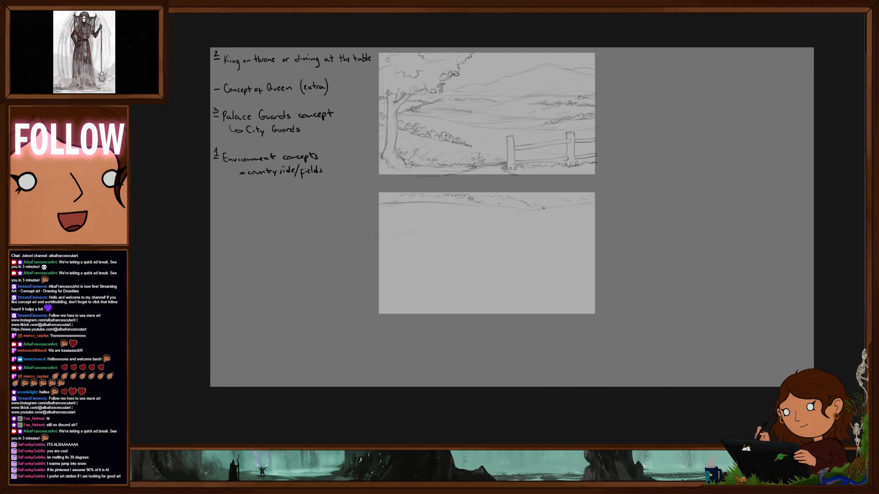
left_click_drag(536, 206, 490, 218)
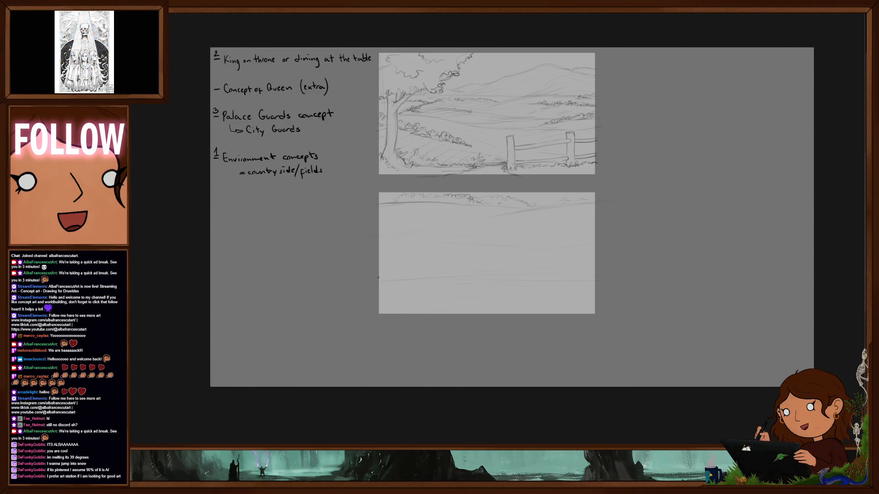
Try a heavy, nearly straight ground line across the lower third of the second thumbnail
left_click_drag(379, 278, 497, 278)
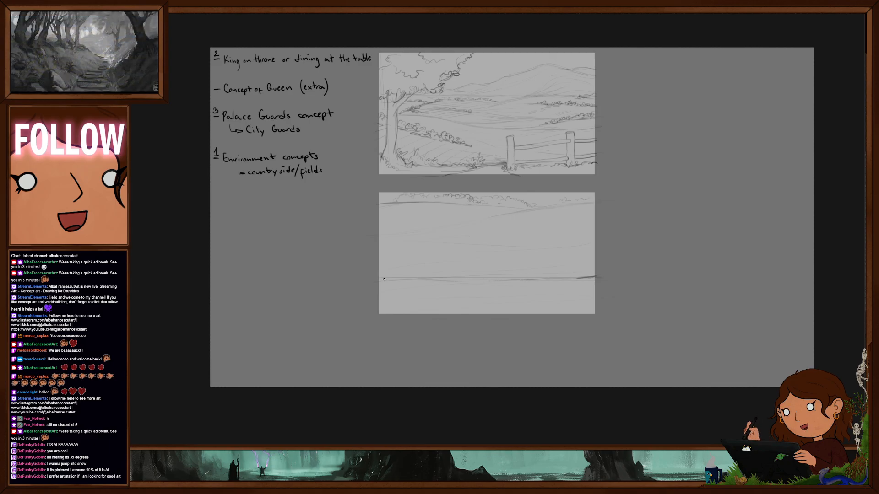
left_click_drag(380, 277, 583, 276)
left_click_drag(505, 281, 591, 277)
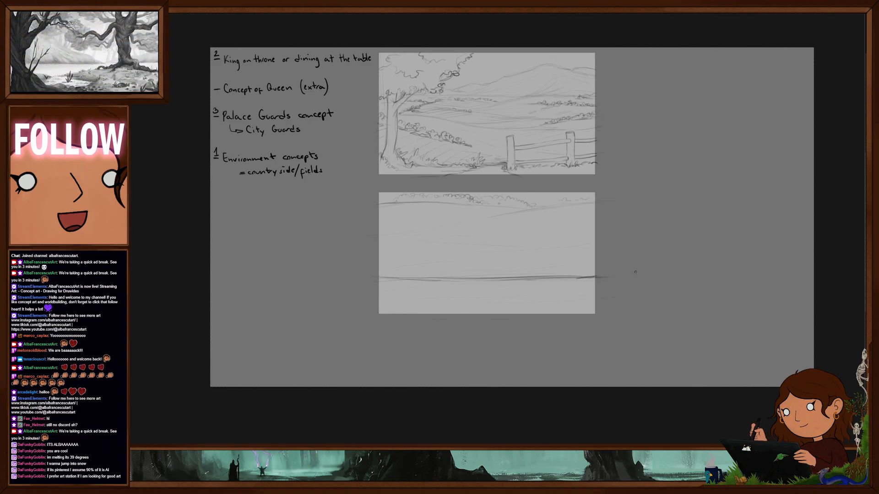
Darken the middle field line and replace the heavy ground line with lighter, lower strokes and a winding path at the right
left_click_drag(381, 239, 412, 241)
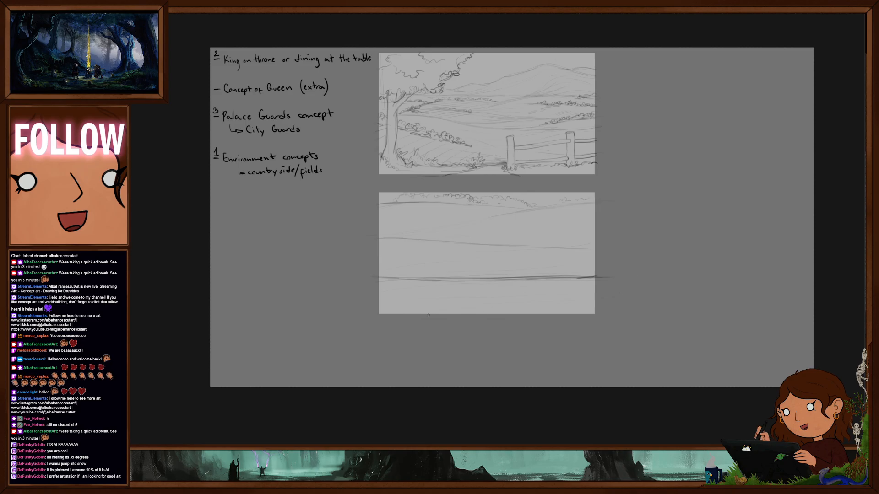
key("ctrl+z")
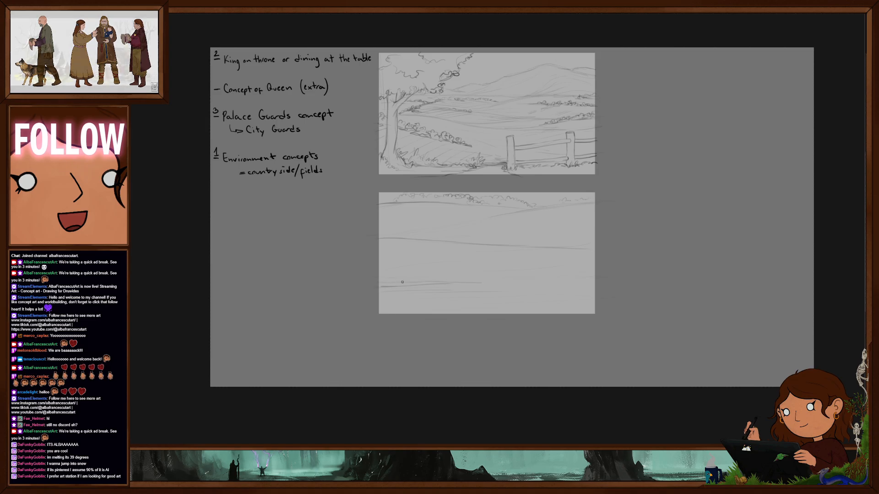
left_click_drag(448, 285, 498, 284)
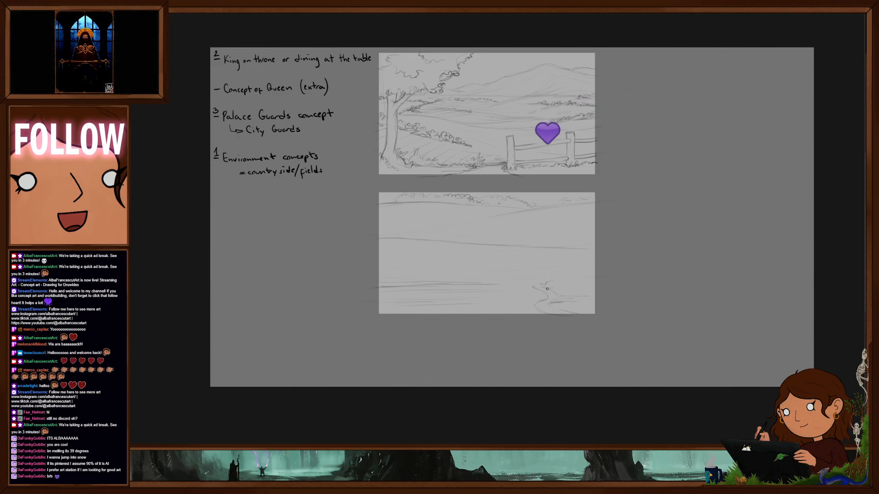
Draw a tree with bushes beside the path, low bushes along the ground line, and a round-crowned tree at the left
mouse_move(545, 281)
left_mouse_down()
mouse_move(559, 282)
mouse_move(566, 253)
mouse_move(567, 283)
left_mouse_up()
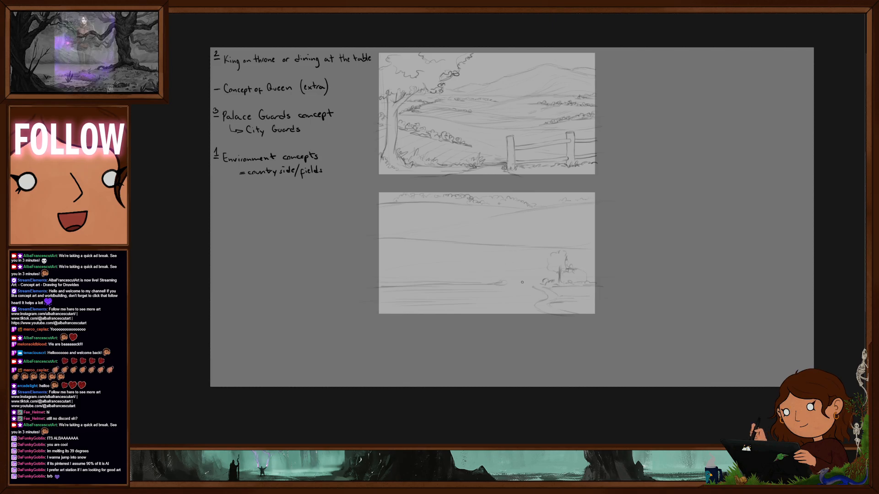
left_click_drag(500, 281, 509, 283)
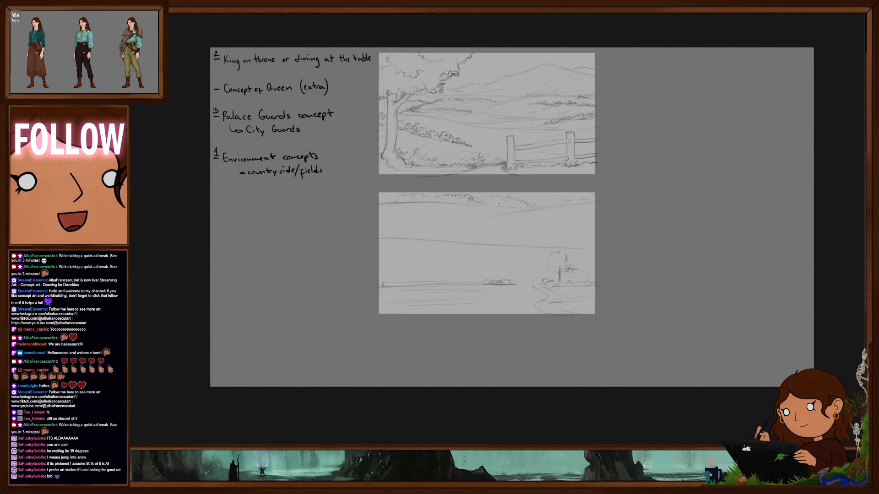
left_click_drag(379, 281, 411, 282)
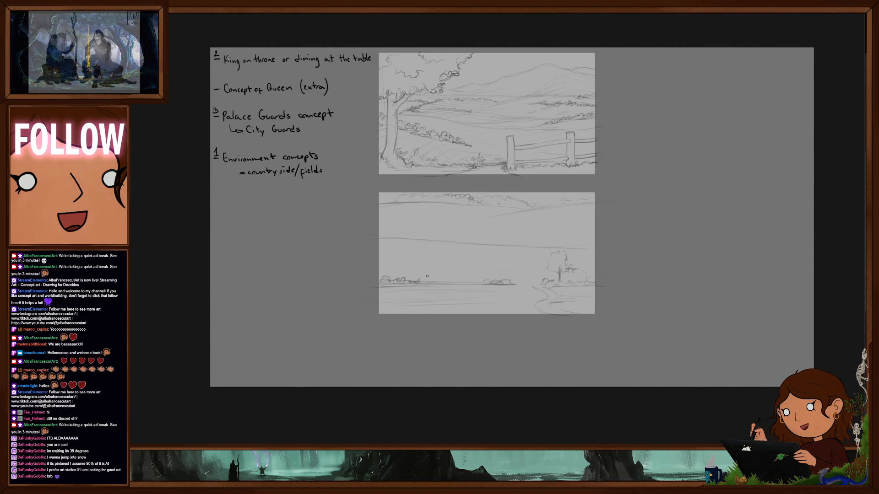
mouse_move(417, 280)
left_mouse_down()
mouse_move(419, 252)
mouse_move(407, 269)
mouse_move(417, 271)
left_mouse_up()
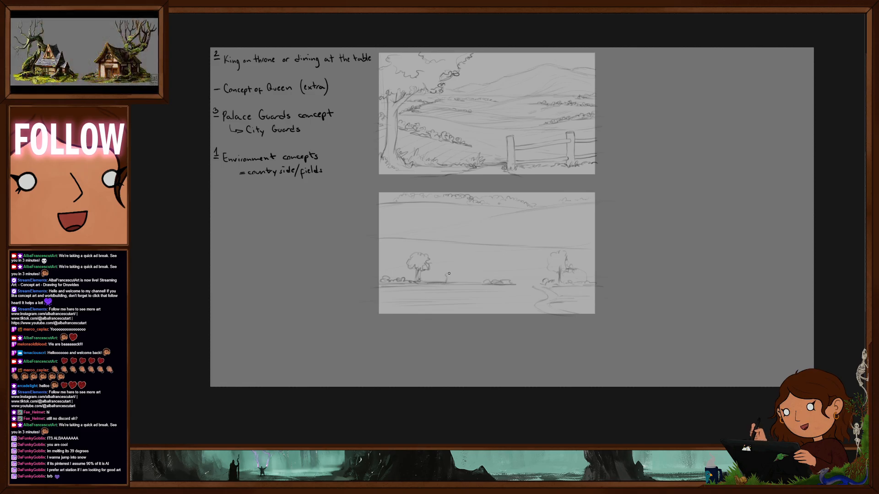
Add a smaller second tree, a diagonal hedge and bush rows on the right-hand field, and extend its sloping edge leftward with bushes
mouse_move(451, 275)
left_mouse_down()
mouse_move(448, 281)
mouse_move(483, 283)
left_mouse_up()
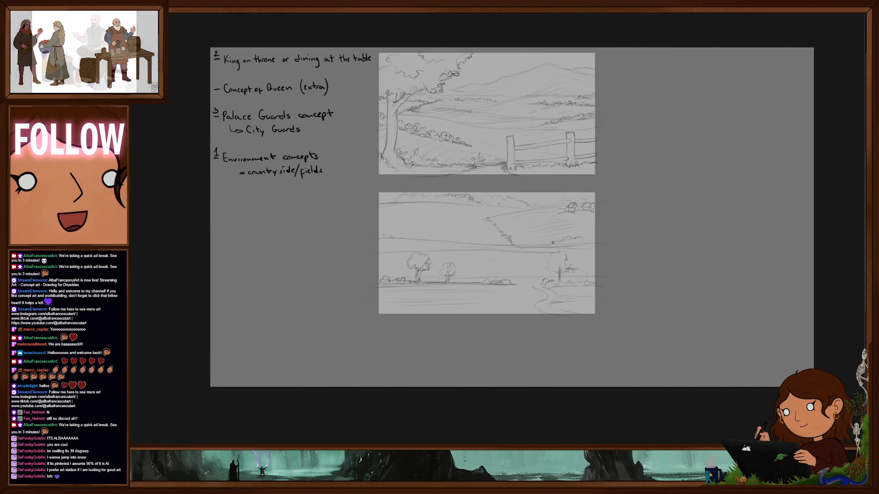
left_click_drag(588, 238, 592, 239)
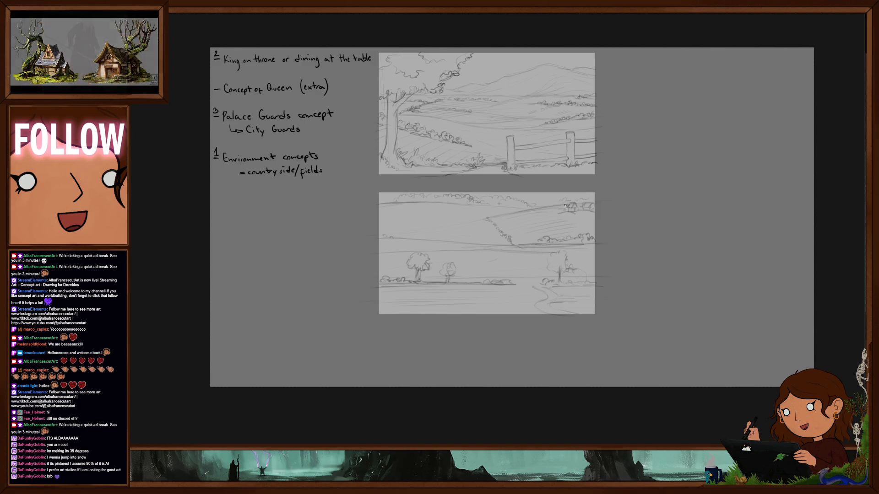
left_click_drag(460, 226, 508, 214)
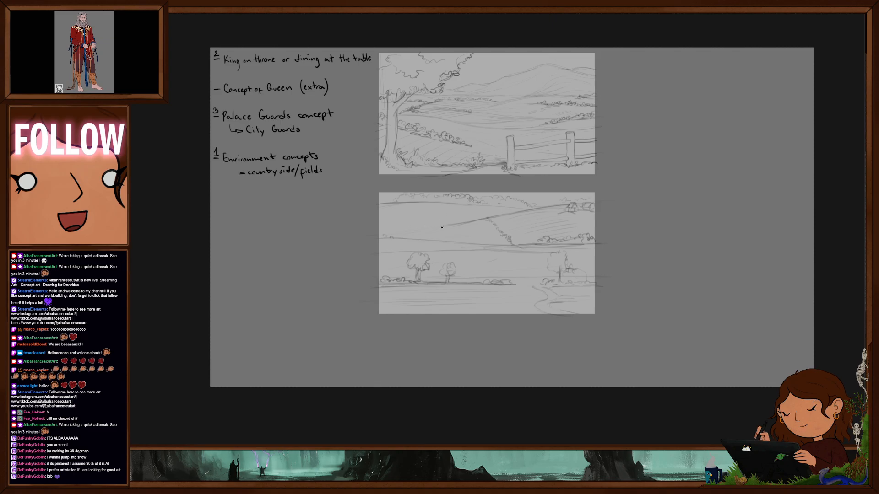
left_click_drag(423, 226, 445, 231)
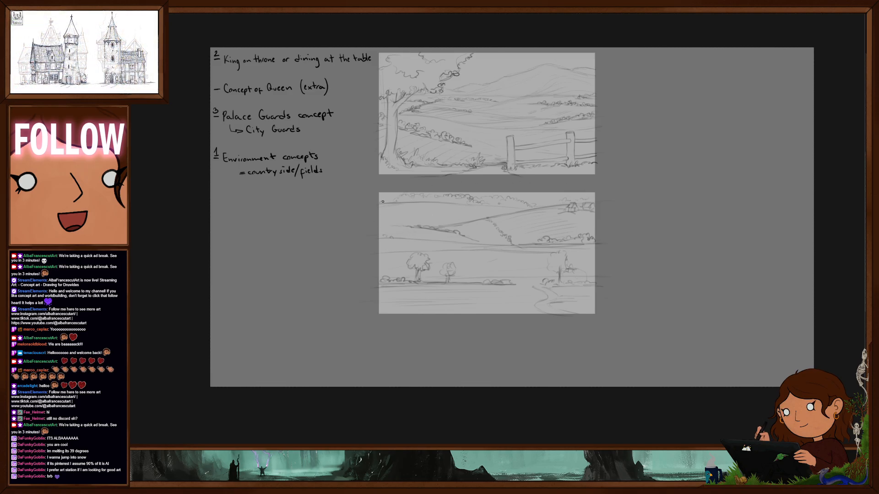
Strengthen the second thumbnail's far-left field edge and foreground ground line, and draw the path's bank with clumps of bushes at the lower right
left_click_drag(378, 205, 418, 202)
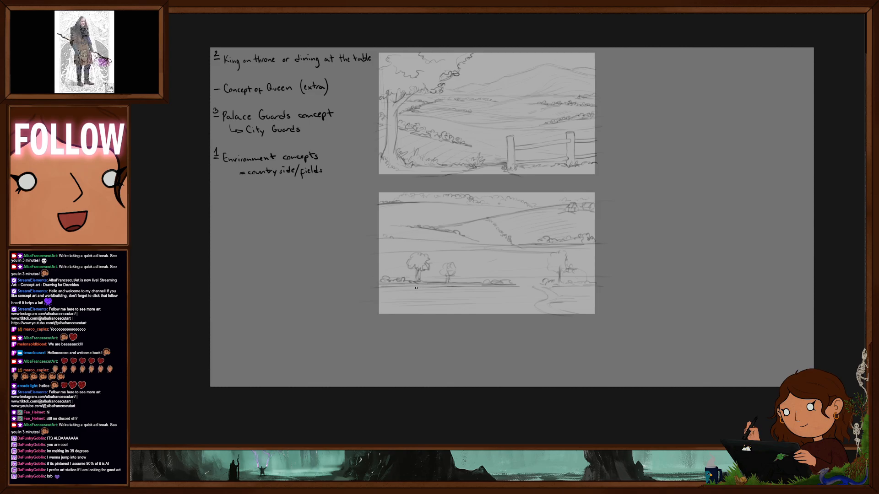
left_click_drag(377, 287, 458, 286)
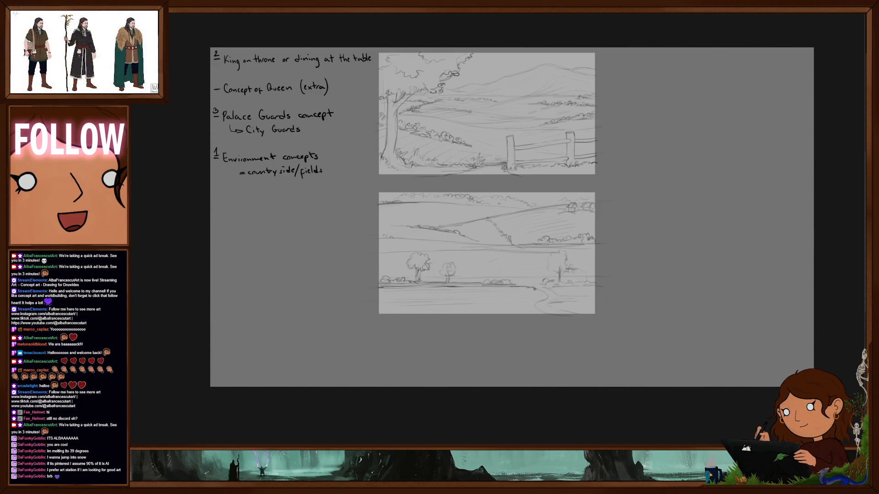
mouse_move(520, 287)
left_mouse_down()
mouse_move(547, 294)
mouse_move(521, 300)
left_mouse_up()
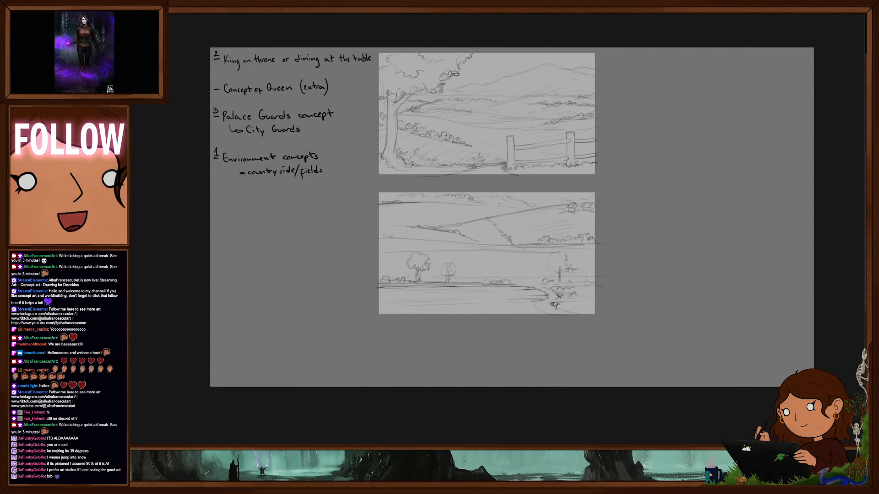
left_click_drag(575, 311, 590, 306)
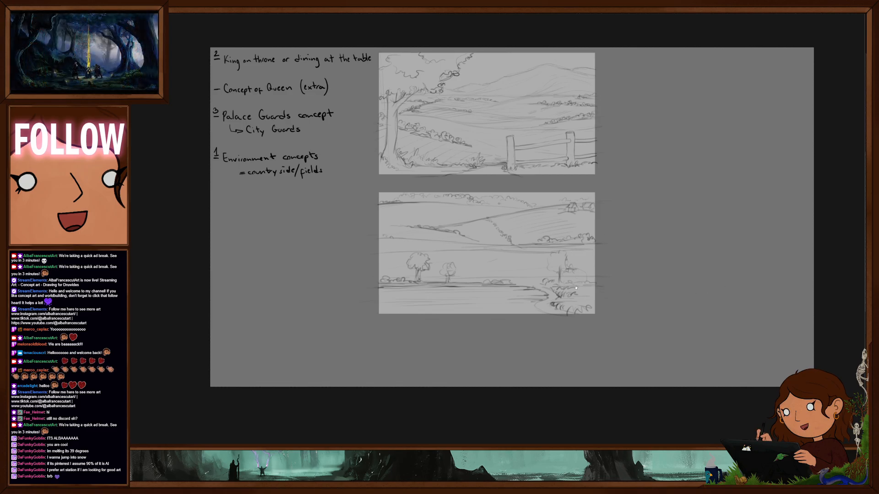
Hatch the middle and foreground fields, group more trees and bushes at the left, and darken the top of the diagonal hedge
left_click_drag(577, 287, 544, 292)
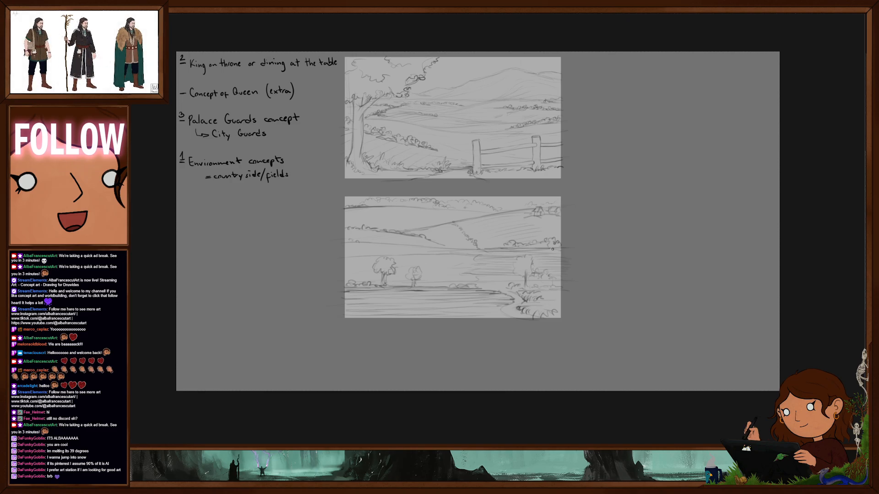
left_click_drag(544, 250, 481, 252)
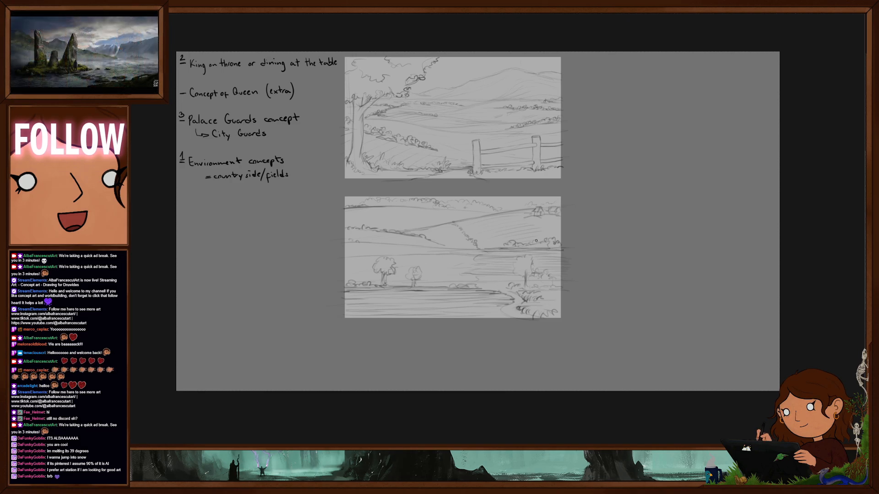
mouse_move(460, 295)
left_mouse_down()
mouse_move(479, 295)
mouse_move(454, 294)
mouse_move(512, 291)
mouse_move(492, 291)
left_mouse_up()
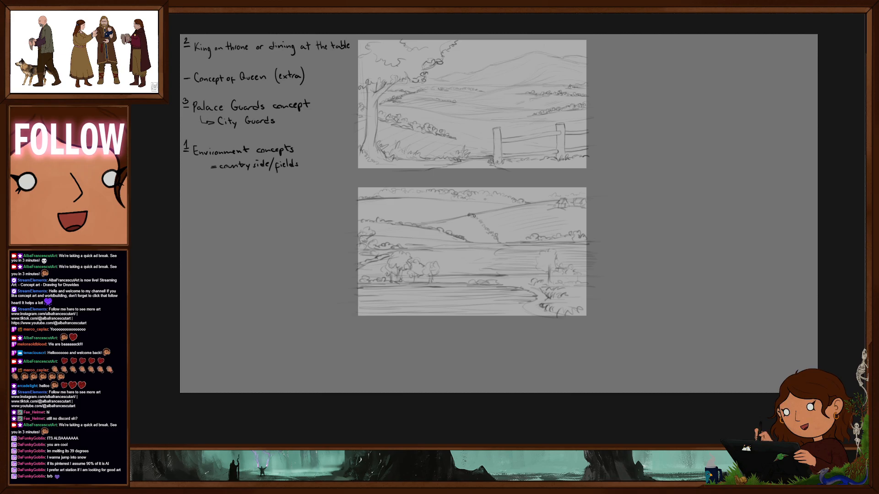
left_click_drag(467, 213, 486, 224)
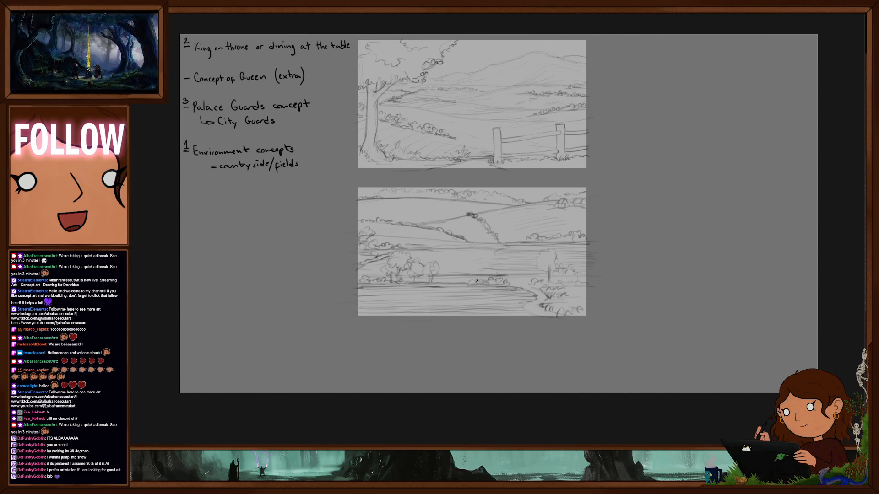
Paste the countryside reference photo with the yellow field, scale it down and place it beneath the environment concepts note
scroll(525, 285, "down", 5)
left_click_drag(520, 290, 527, 298)
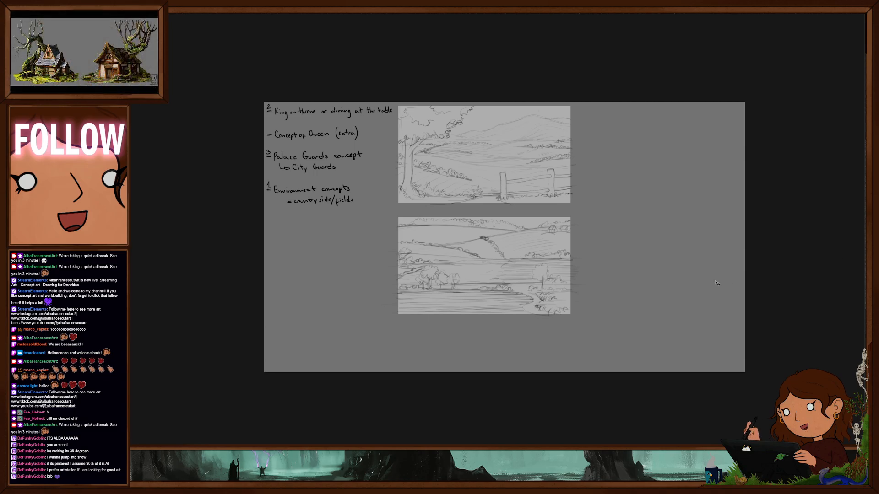
key("ctrl+v")
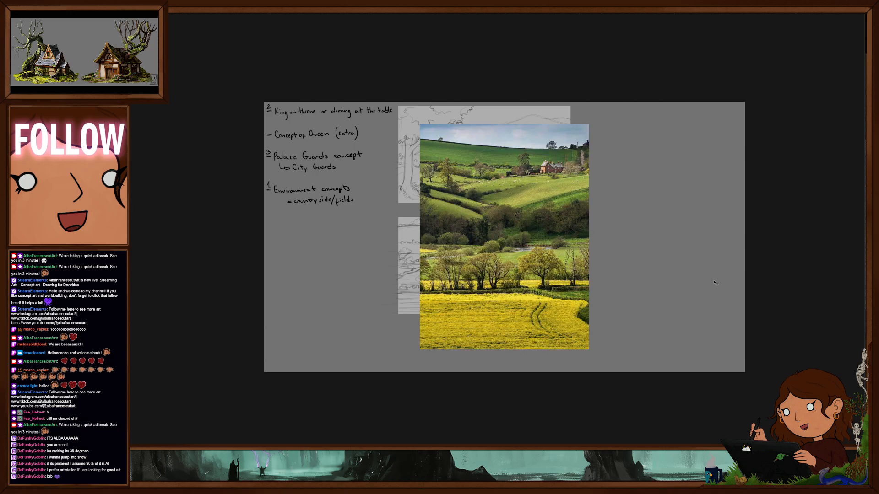
mouse_move(523, 255)
left_mouse_down()
mouse_move(679, 234)
mouse_move(665, 244)
left_mouse_up()
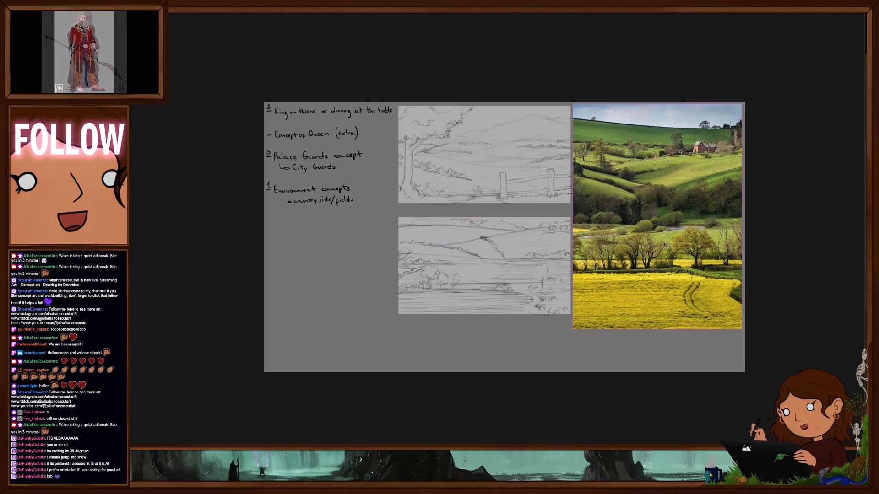
mouse_move(572, 329)
left_mouse_down()
mouse_move(631, 248)
mouse_move(658, 233)
mouse_move(655, 220)
mouse_move(268, 333)
mouse_move(310, 322)
mouse_move(302, 323)
left_mouse_up()
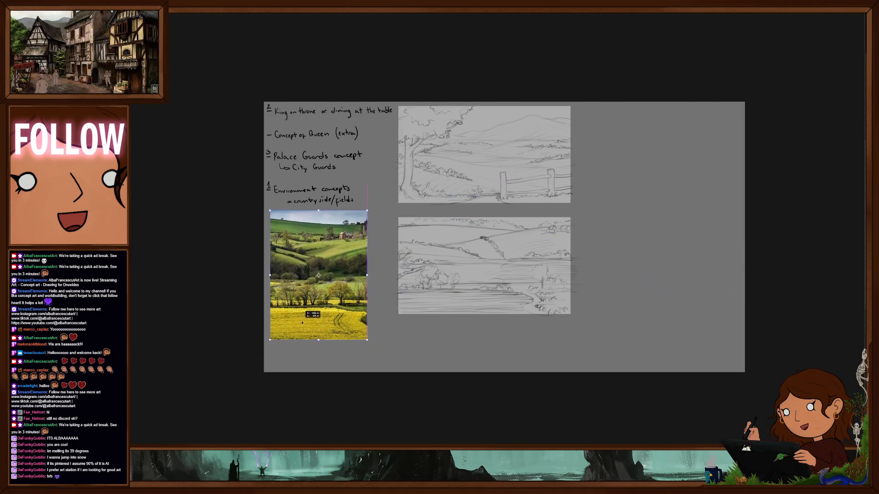
key("Return")
Choose a broad rectangular brush and cover the whole second thumbnail with a light blue base, keeping the sketch lines visible
scroll(429, 255, "up", 3)
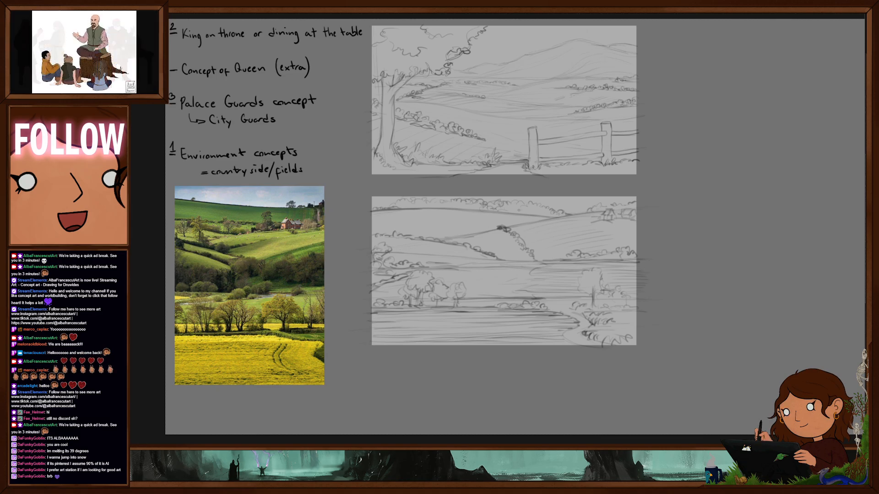
left_click_drag(578, 253, 596, 253)
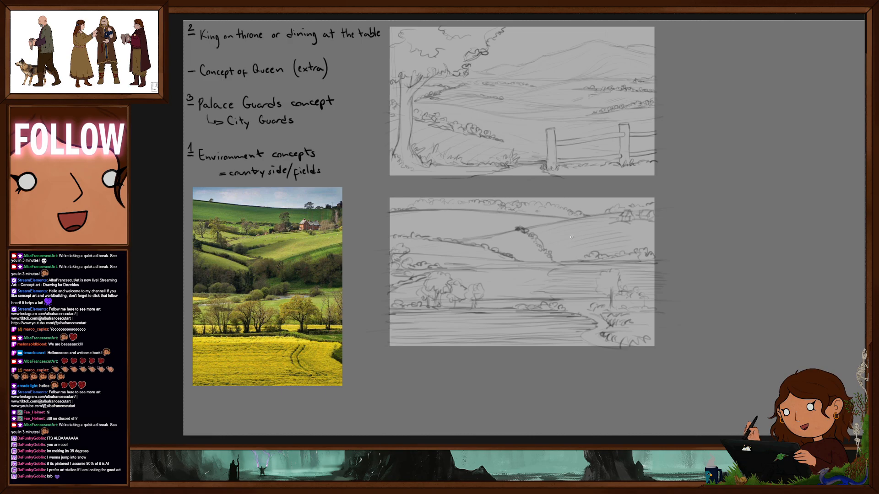
scroll(572, 263, "up", 1)
left_click_drag(592, 287, 611, 280)
right_click(572, 258)
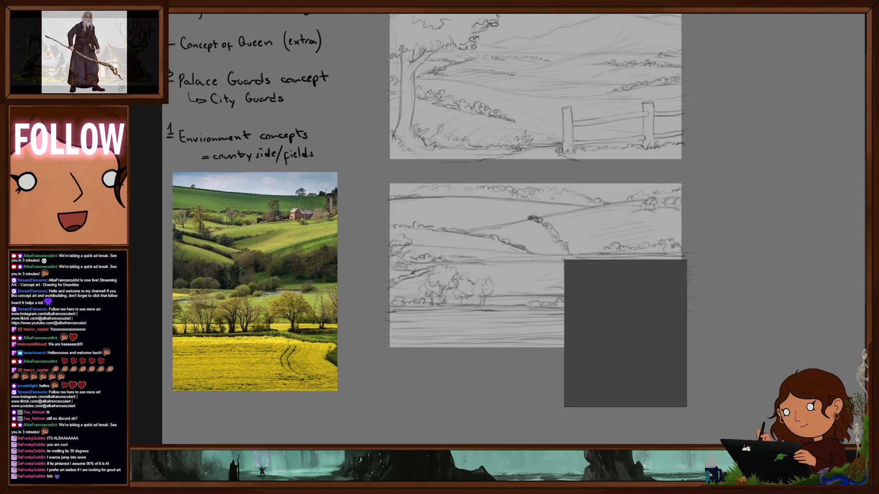
left_click(599, 335)
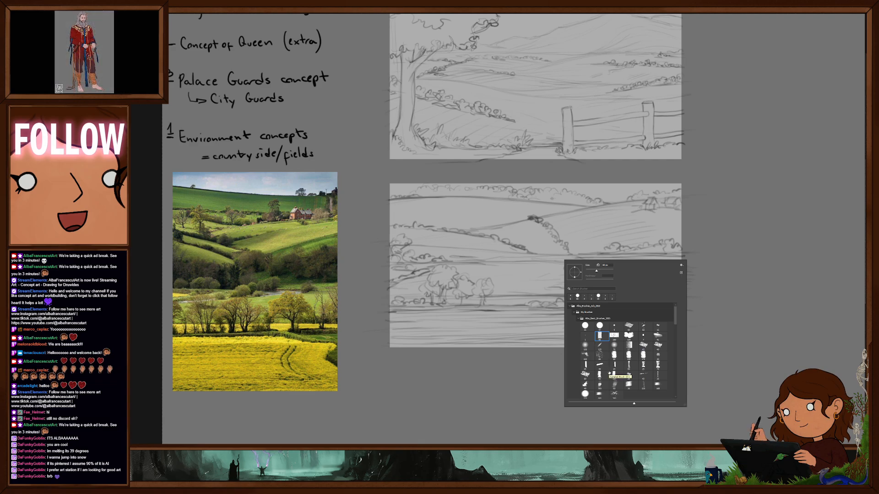
left_click(502, 277)
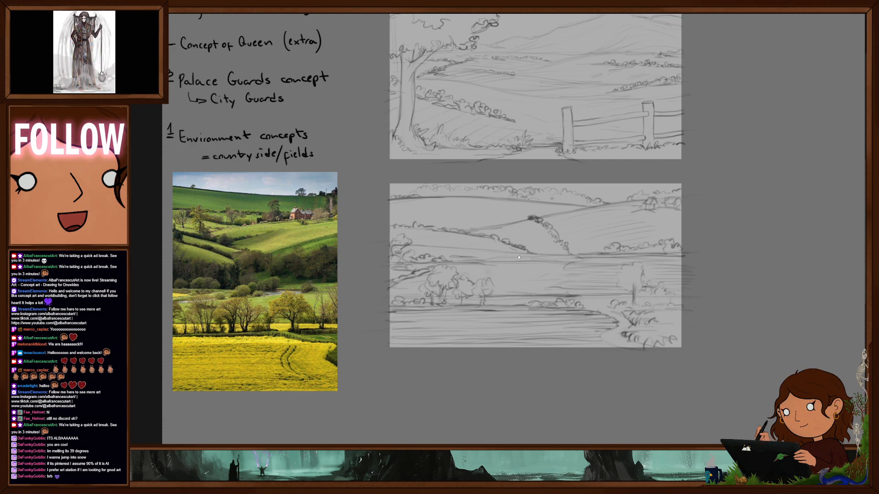
scroll(530, 257, "down", 1)
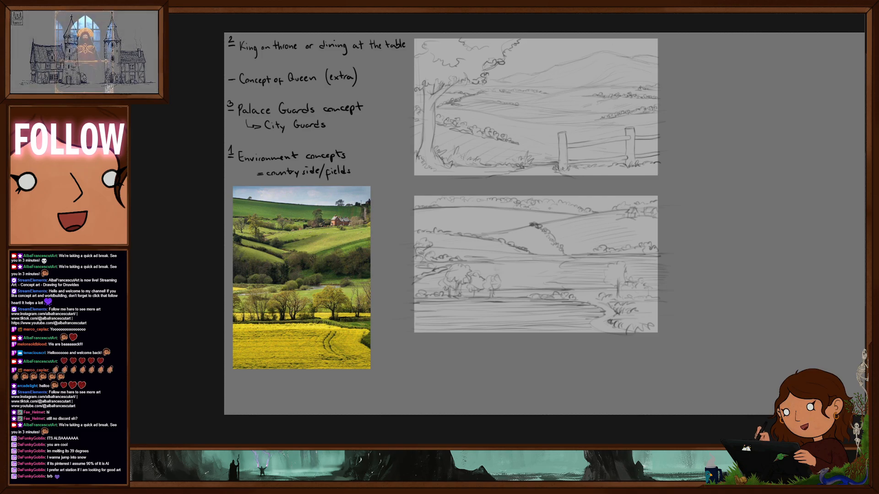
left_click_drag(548, 306, 536, 301)
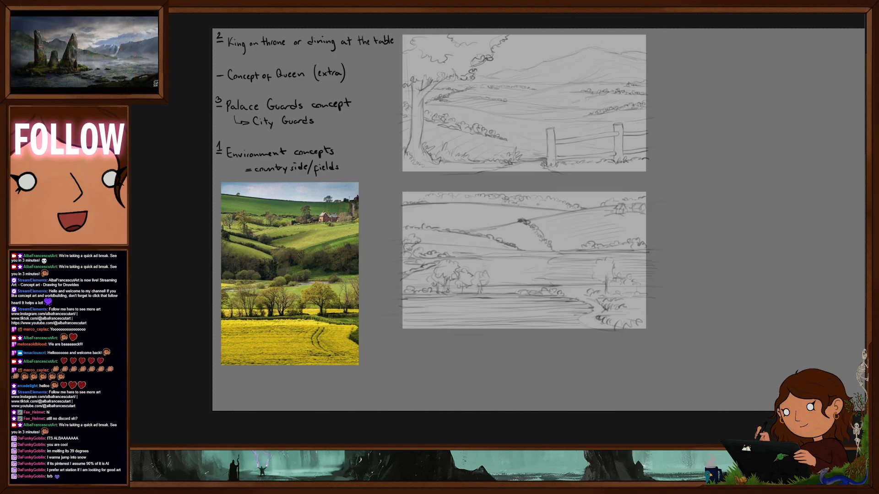
left_click_drag(685, 198, 405, 201)
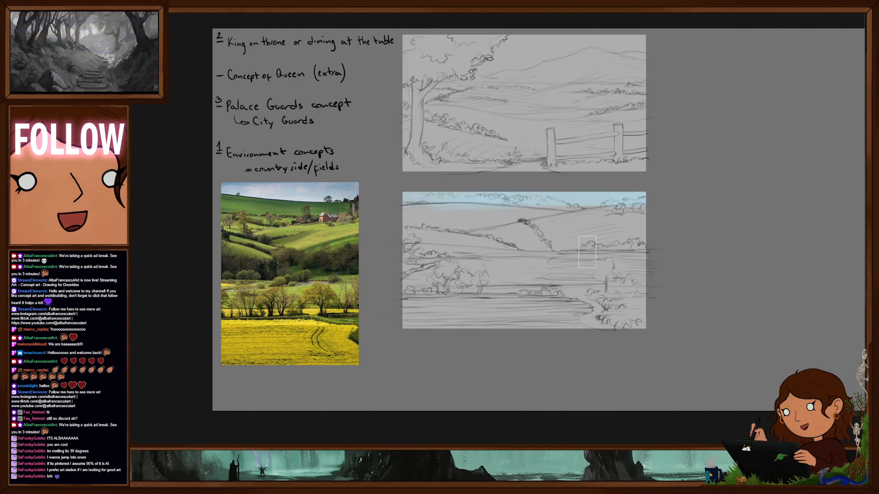
mouse_move(683, 212)
left_mouse_down()
mouse_move(412, 229)
mouse_move(665, 248)
mouse_move(705, 300)
mouse_move(622, 348)
left_mouse_up()
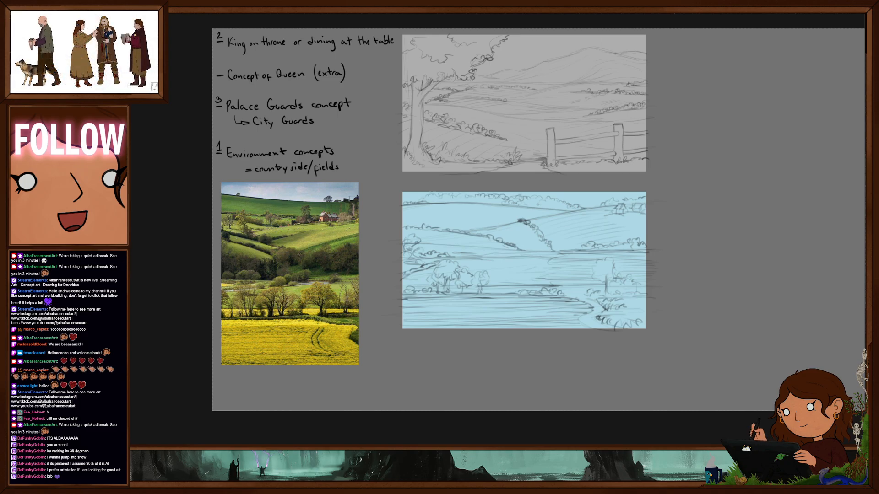
left_click_drag(602, 196, 602, 283)
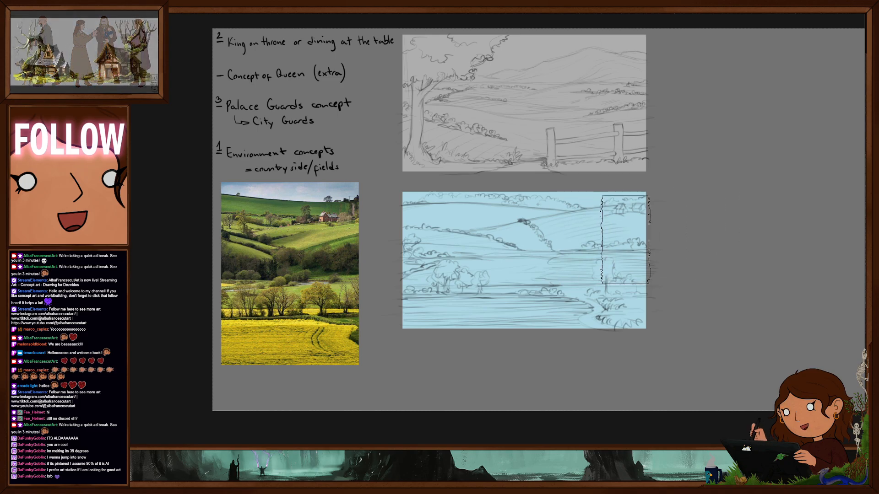
key("ctrl+d")
Block in pale green hills, a green middle field brighter at the right, and a dark green patch in the right foreground
scroll(632, 218, "down", 2)
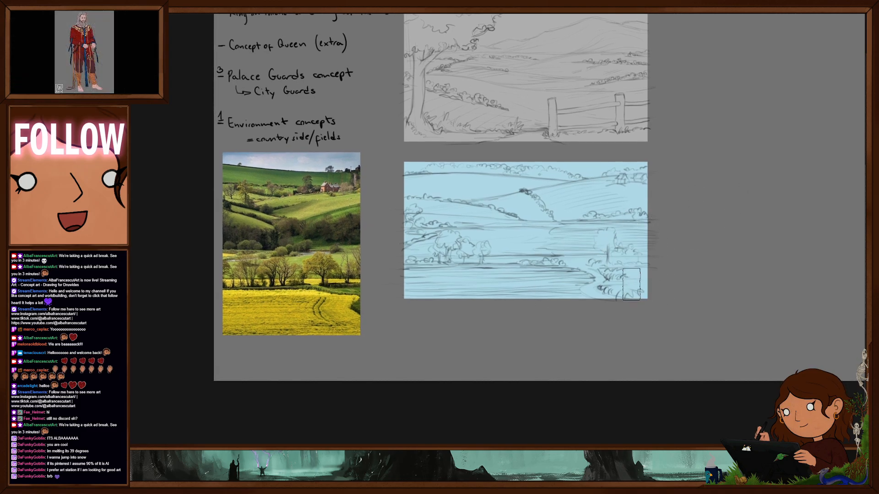
mouse_move(622, 239)
left_mouse_down()
mouse_move(667, 231)
mouse_move(549, 242)
mouse_move(650, 247)
left_mouse_up()
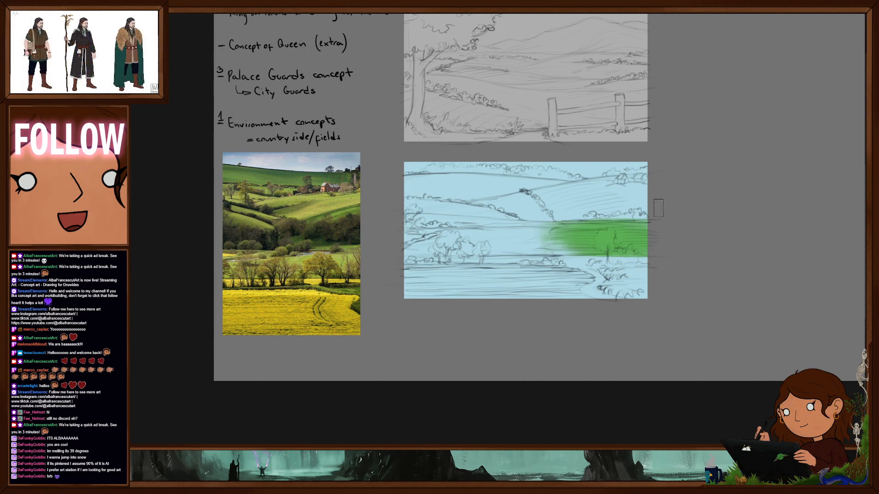
mouse_move(575, 189)
left_mouse_down()
mouse_move(404, 184)
mouse_move(533, 184)
mouse_move(426, 215)
mouse_move(632, 183)
mouse_move(486, 205)
mouse_move(693, 219)
left_mouse_up()
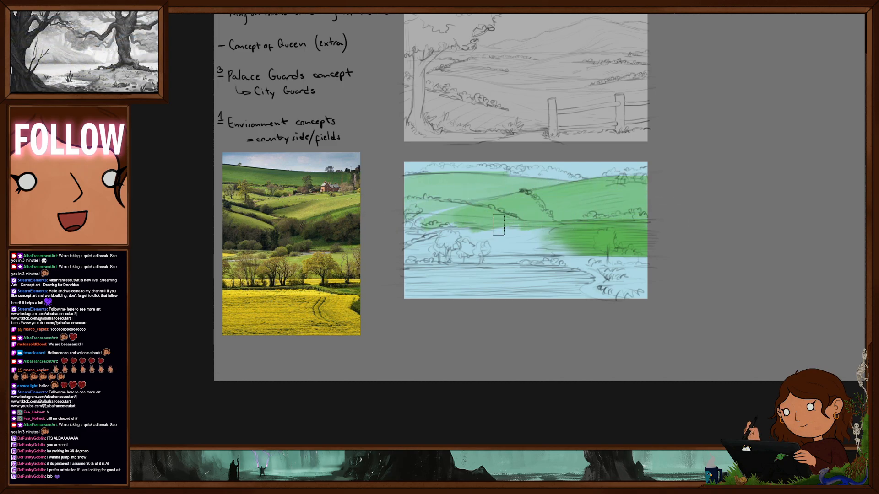
mouse_move(387, 224)
left_mouse_down()
mouse_move(464, 232)
mouse_move(404, 244)
mouse_move(648, 263)
left_mouse_up()
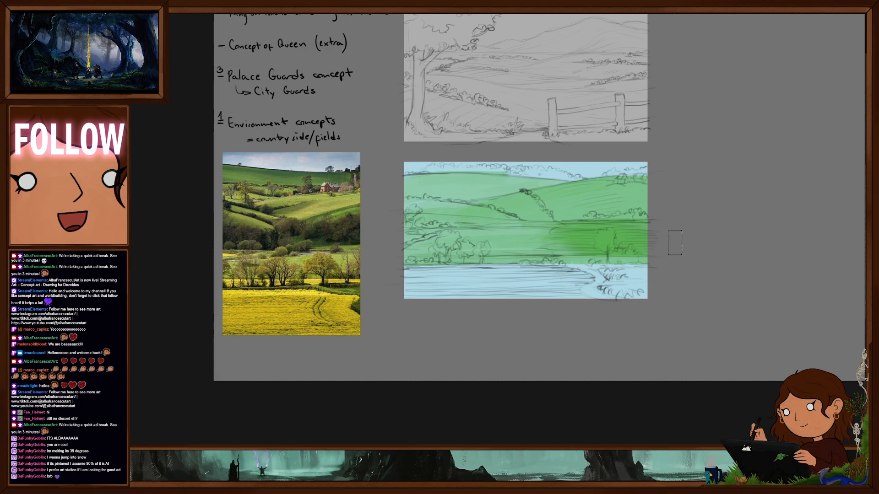
mouse_move(659, 285)
left_mouse_down()
mouse_move(669, 290)
mouse_move(595, 280)
mouse_move(698, 274)
mouse_move(693, 292)
mouse_move(718, 303)
left_mouse_up()
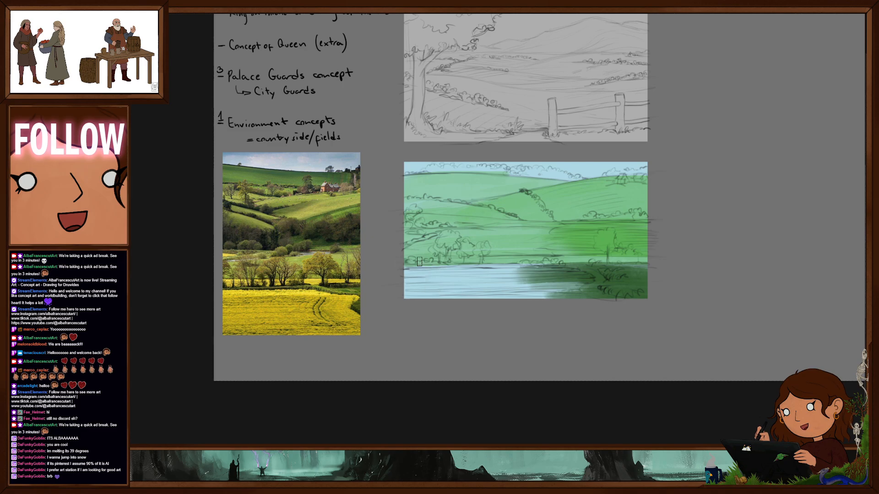
Paint dark green bushes along the left ground line and left hillside, and fill the diagonal hedge with dark green
left_click_drag(412, 260, 462, 263)
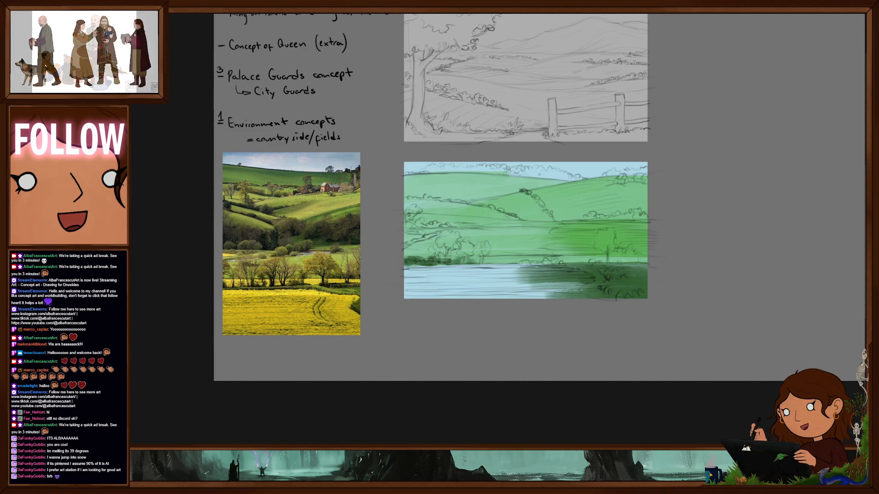
mouse_move(444, 226)
left_mouse_down()
mouse_move(418, 225)
mouse_move(409, 206)
mouse_move(418, 209)
mouse_move(411, 220)
left_mouse_up()
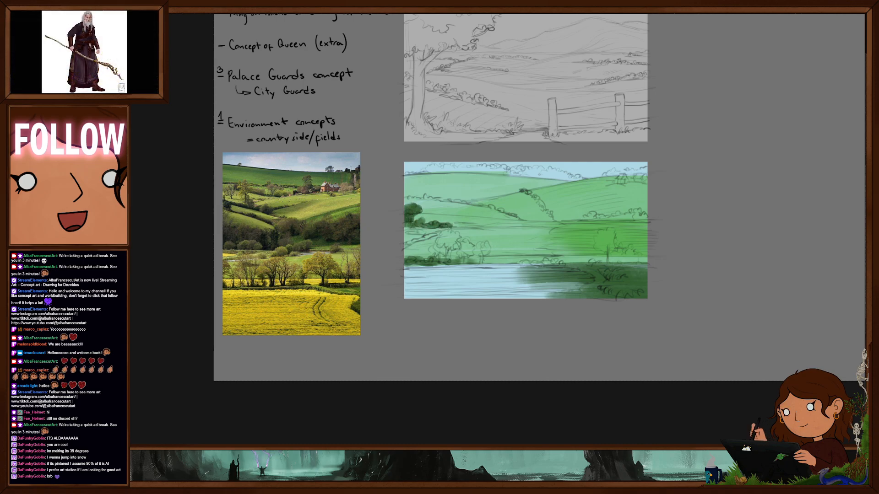
left_click_drag(521, 190, 548, 217)
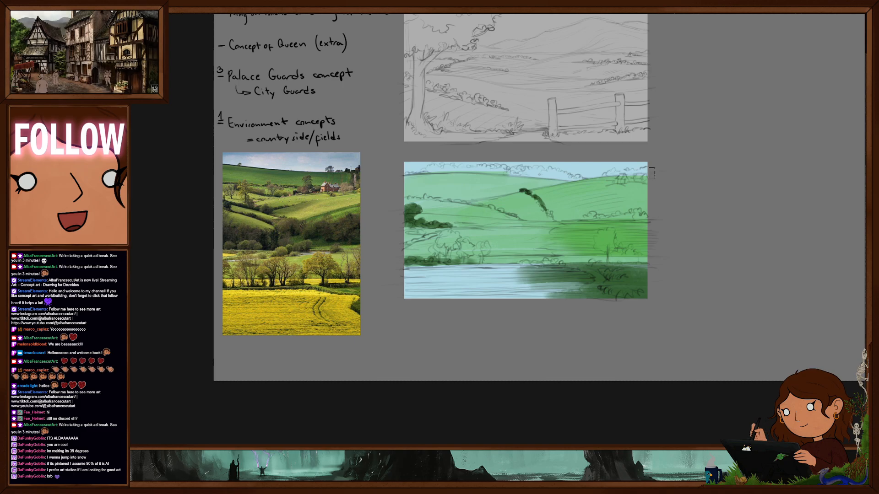
Paint dark green tree rows along the skyline above both hills and tint the far-left hill yellow-green
left_click_drag(652, 176, 624, 172)
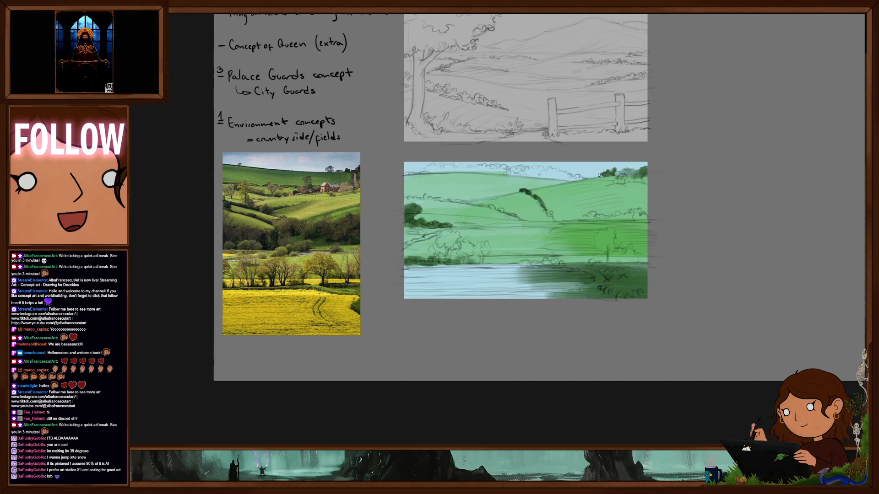
mouse_move(619, 173)
left_mouse_down()
mouse_move(644, 171)
mouse_move(646, 182)
left_mouse_up()
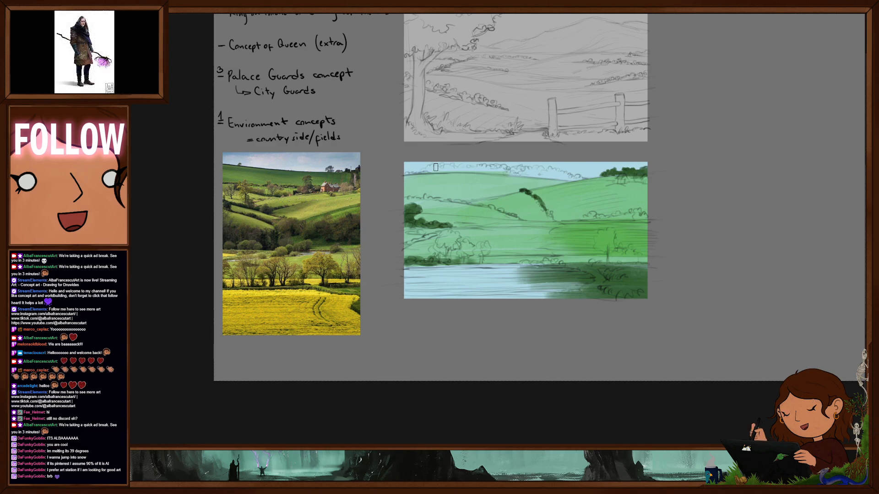
mouse_move(431, 170)
left_mouse_down()
mouse_move(472, 168)
mouse_move(447, 169)
left_mouse_up()
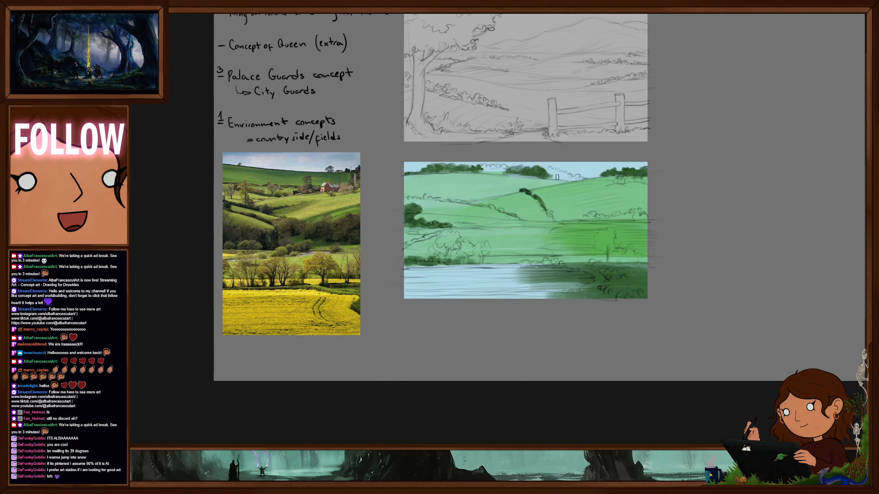
left_click_drag(554, 173, 560, 174)
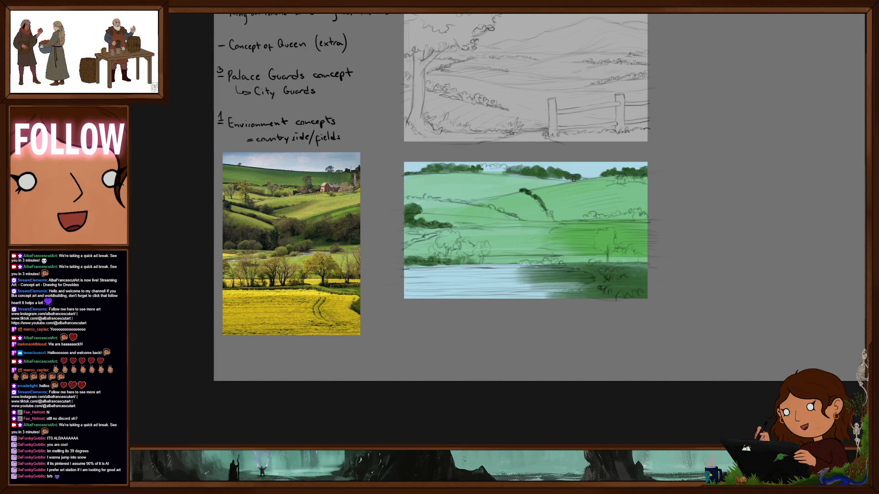
left_click_drag(566, 179, 575, 179)
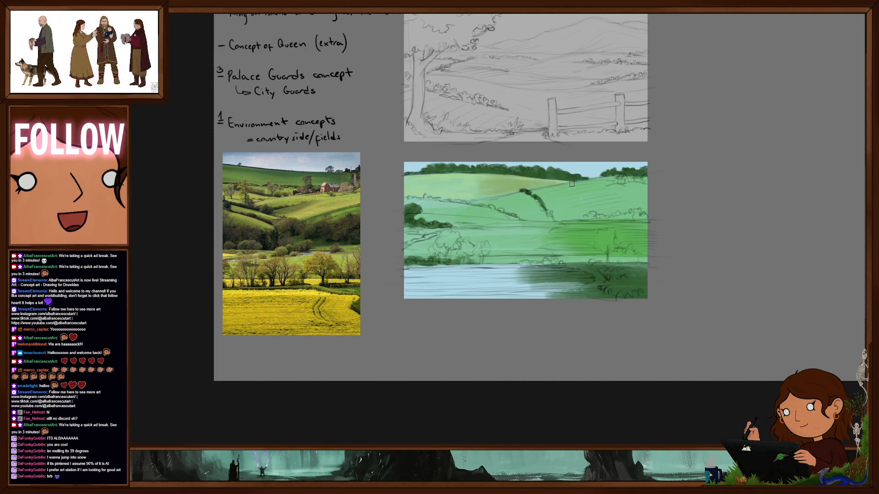
Cover the whole foreground field of the second thumbnail with dark green, including the remaining light blue area
key("bracketright")
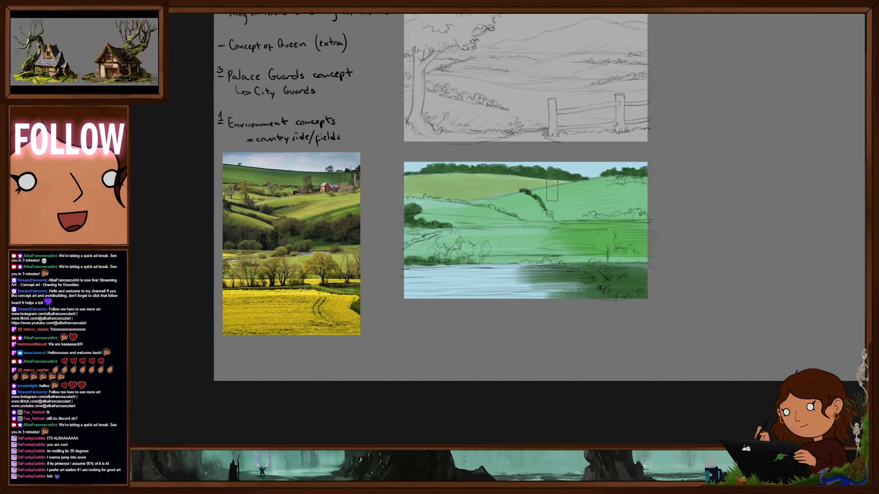
scroll(539, 245, "down", 5)
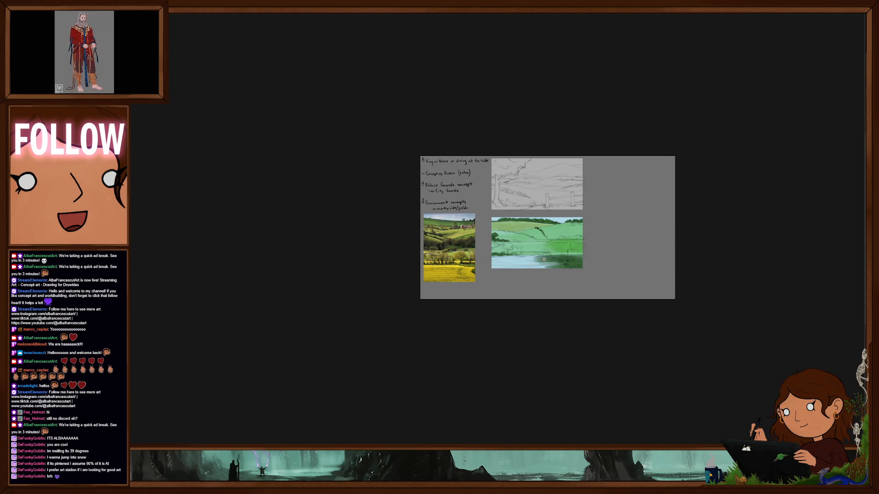
scroll(544, 259, "up", 5)
scroll(565, 262, "up", 2)
scroll(564, 262, "down", 3)
left_click_drag(490, 293, 472, 292)
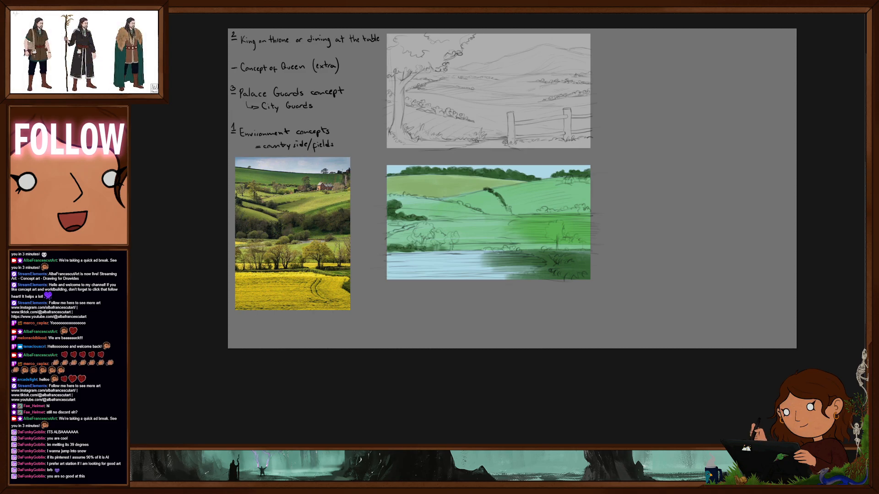
mouse_move(388, 258)
left_mouse_down()
mouse_move(412, 262)
mouse_move(375, 258)
mouse_move(443, 263)
mouse_move(373, 257)
mouse_move(458, 259)
mouse_move(402, 271)
mouse_move(530, 281)
left_mouse_up()
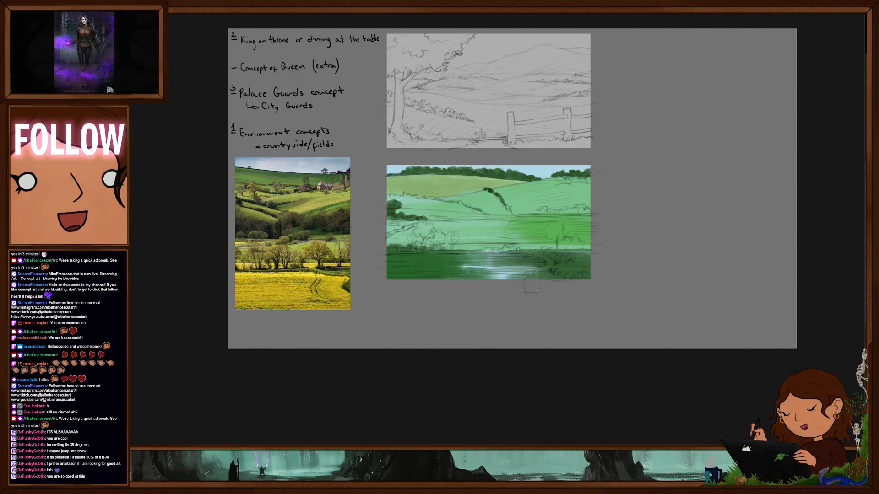
mouse_move(550, 268)
left_mouse_down()
mouse_move(462, 273)
mouse_move(508, 270)
mouse_move(459, 264)
mouse_move(500, 257)
mouse_move(459, 259)
left_mouse_up()
Paint a dark green hedge with a bush behind the foreground field and ochre tree crowns in the left middle ground
left_click_drag(592, 283, 628, 274)
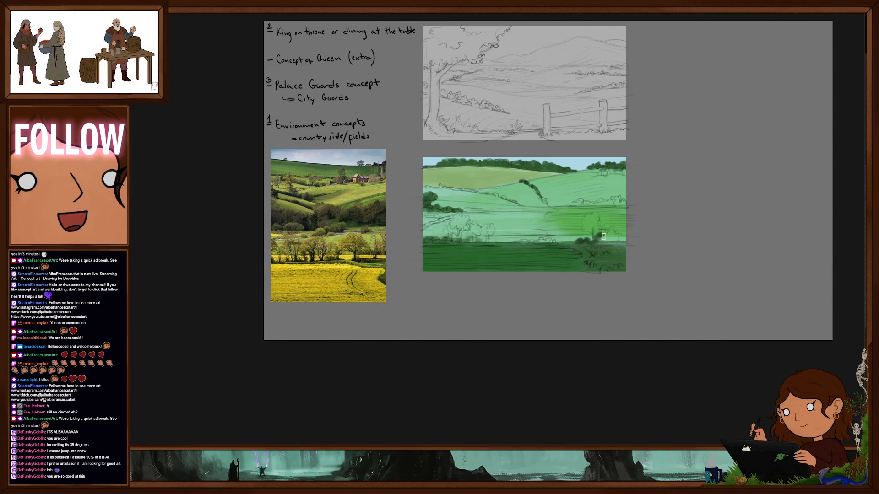
left_click_drag(604, 231, 615, 238)
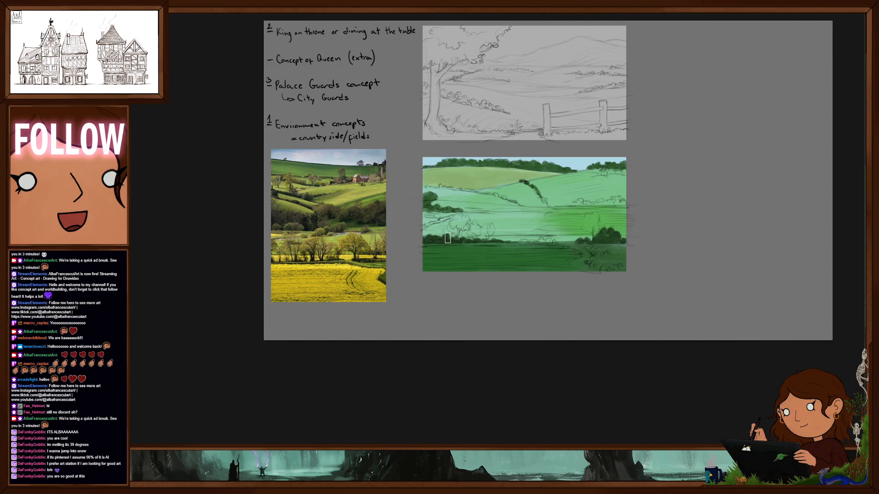
left_click_drag(456, 221, 459, 224)
key("bracketleft")
key("bracketleft")
key("bracketleft")
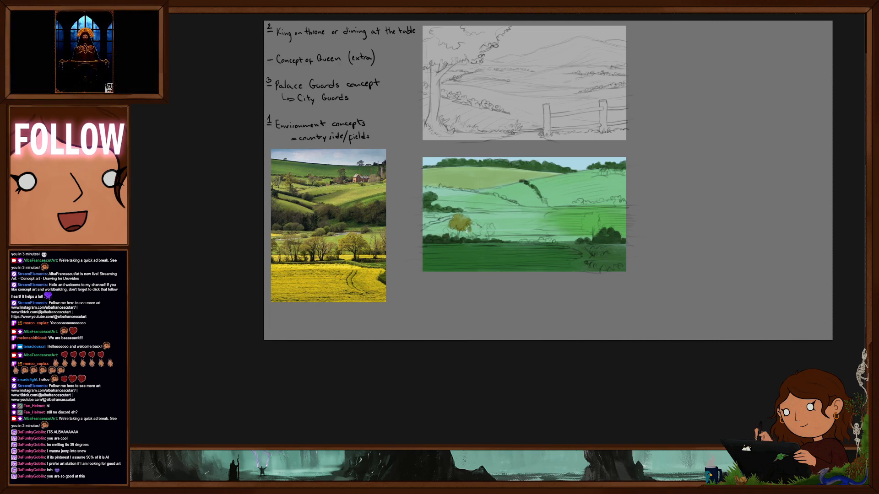
key("bracketright")
key("bracketright")
left_click_drag(475, 229, 475, 228)
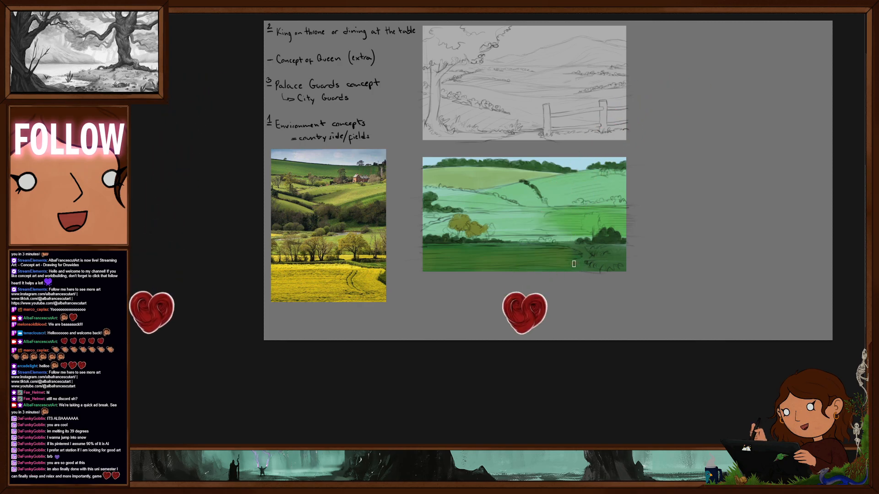
Paint a brown winding path through the right foreground and a round dark green tree beside the right bush
mouse_move(580, 250)
left_mouse_down()
mouse_move(588, 256)
mouse_move(575, 263)
left_mouse_up()
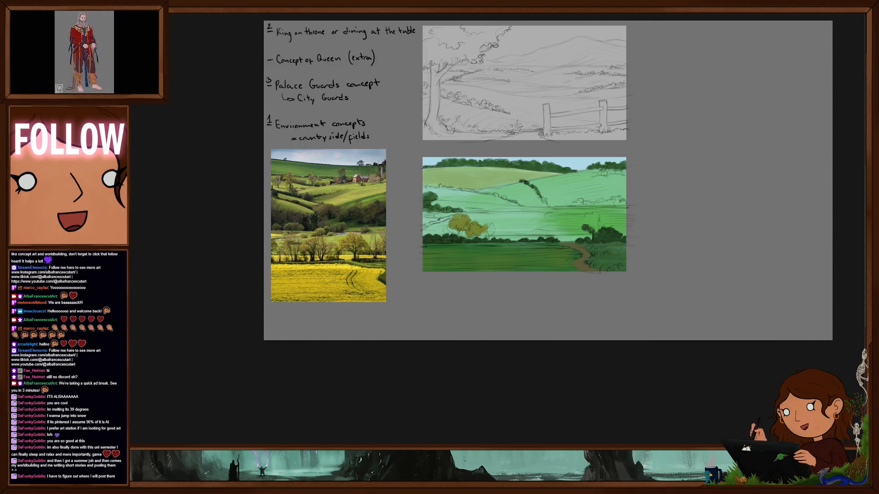
left_click_drag(588, 218, 596, 225)
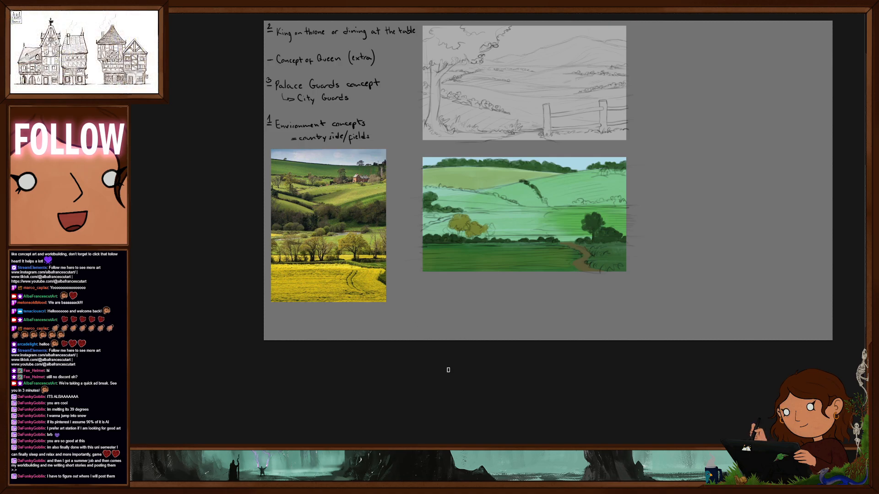
left_click_drag(589, 265, 571, 277)
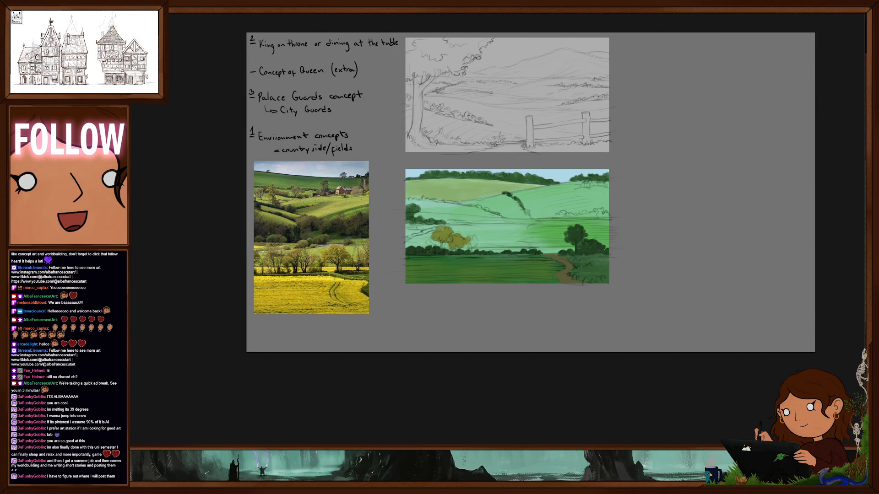
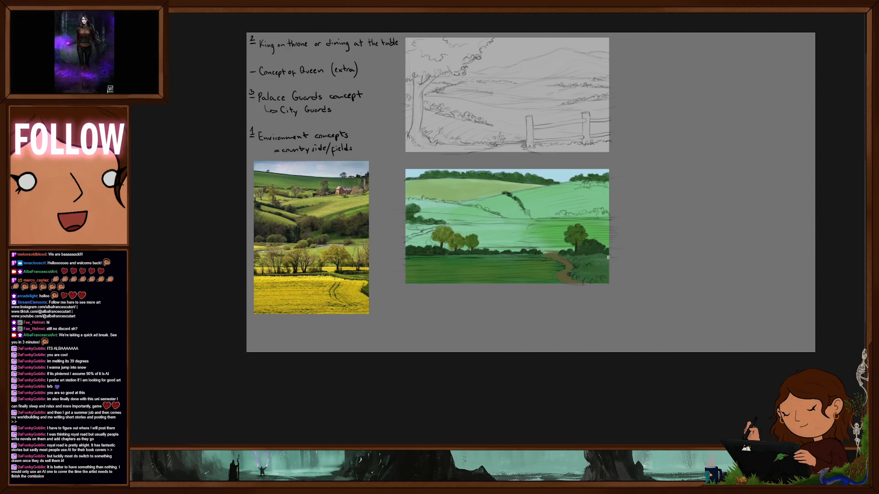
Fill the sketched hillside hedgerows with sampled dark green and cover the middle field behind the left trees with yellow
left_click(592, 245, "alt")
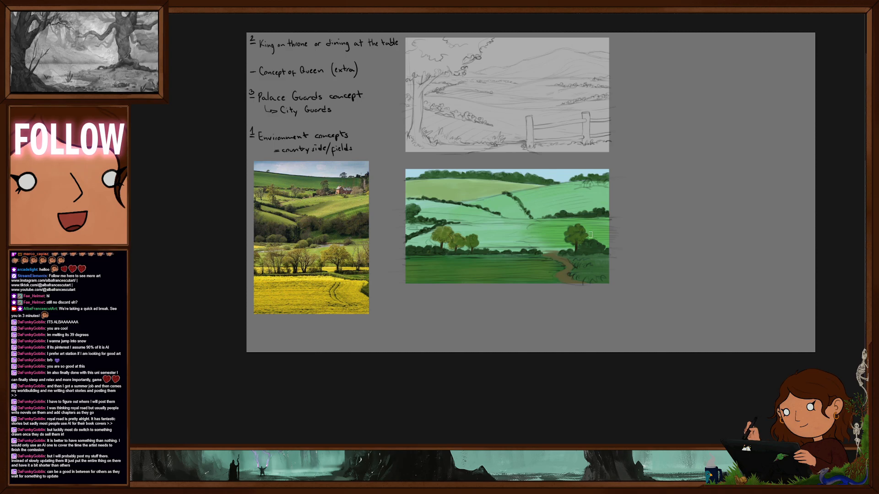
mouse_move(540, 238)
left_mouse_down()
mouse_move(568, 243)
mouse_move(569, 234)
left_mouse_up()
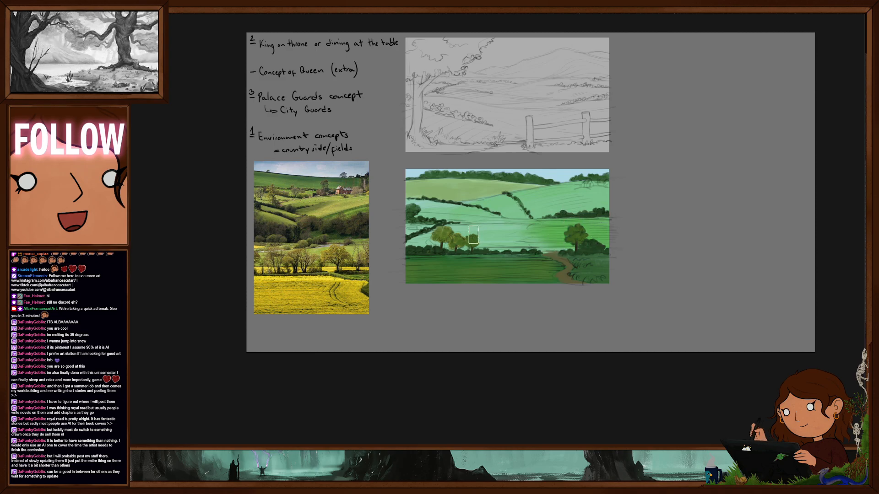
mouse_move(457, 231)
left_mouse_down()
mouse_move(497, 232)
mouse_move(482, 235)
left_mouse_up()
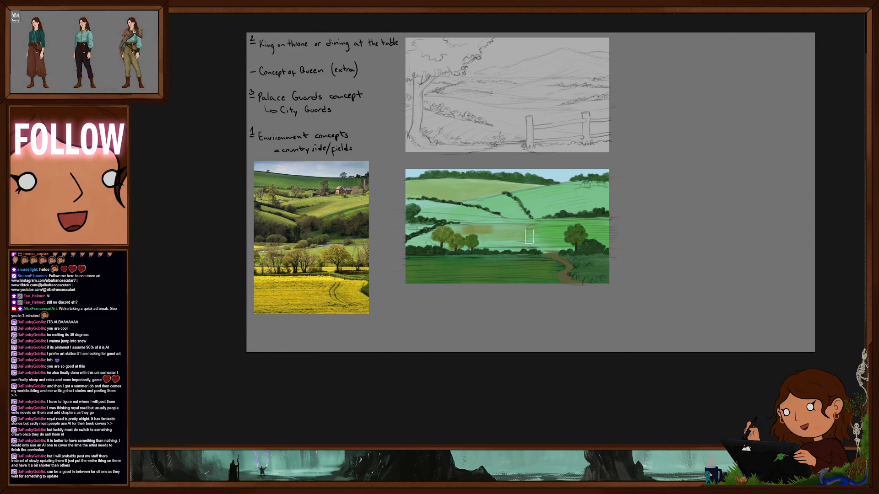
left_click_drag(526, 232, 456, 230)
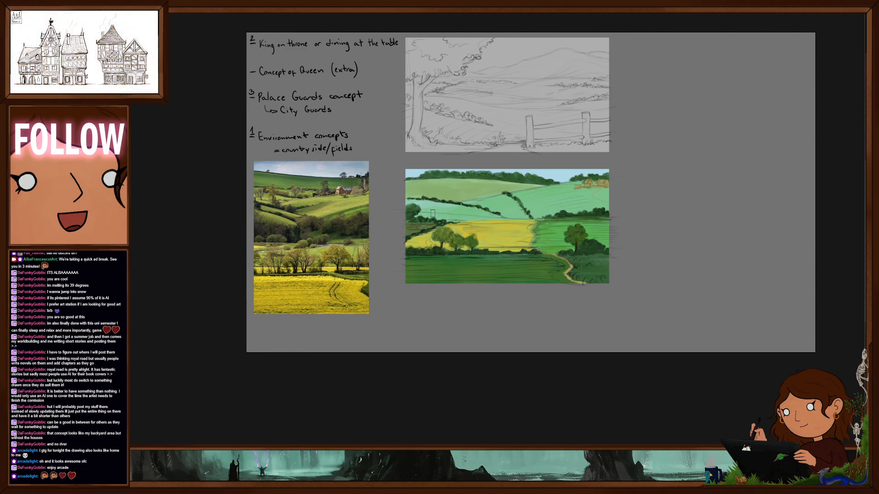
Paint the left hillside fields between the hedgerows in a darker green
mouse_move(424, 214)
left_mouse_down()
mouse_move(412, 203)
mouse_move(477, 210)
mouse_move(447, 220)
mouse_move(500, 217)
mouse_move(476, 218)
left_mouse_up()
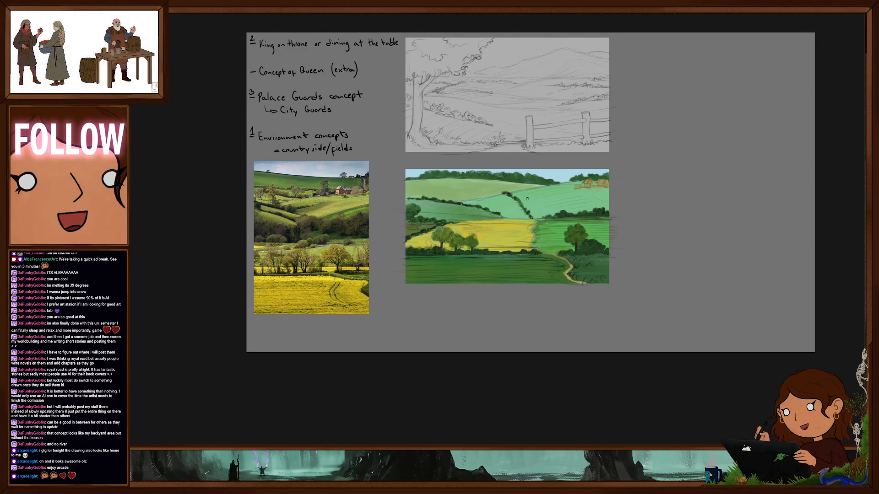
left_click(495, 228)
left_click(460, 212)
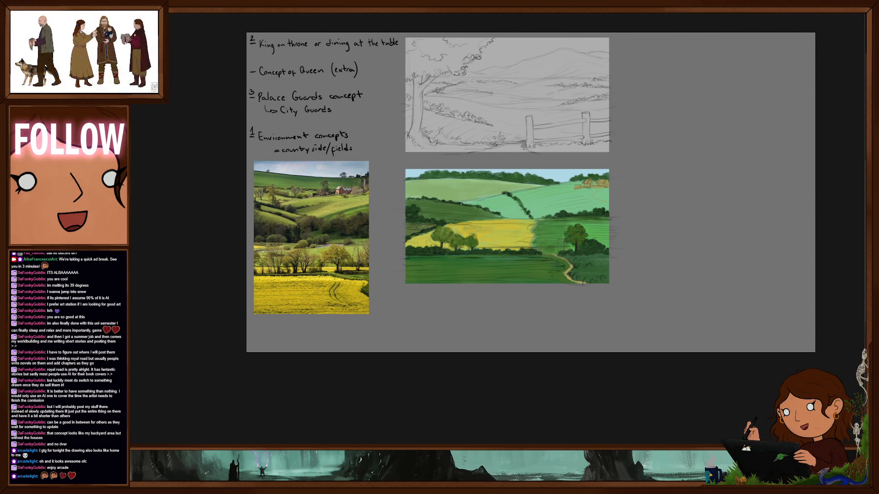
Darken the right middle field and cover the undergrowth beside the path with sampled dark green
mouse_move(571, 225)
left_mouse_down()
mouse_move(609, 227)
mouse_move(599, 235)
mouse_move(606, 246)
left_mouse_up()
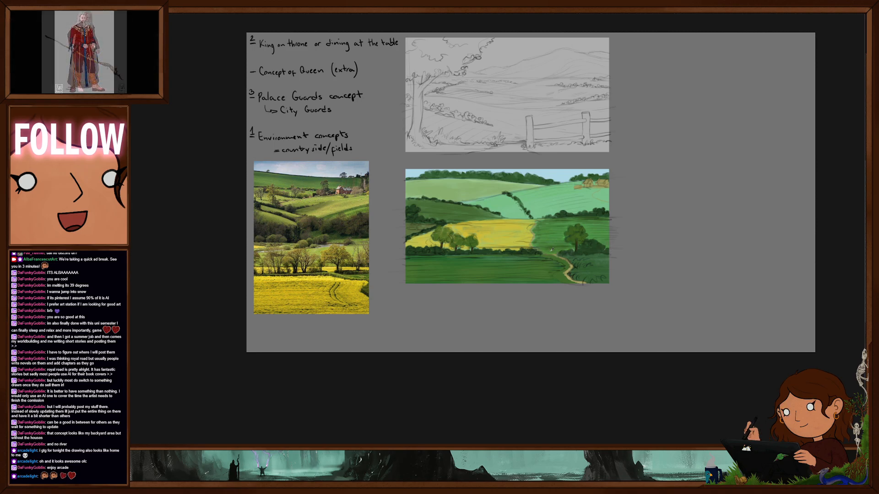
left_click(598, 267, "alt")
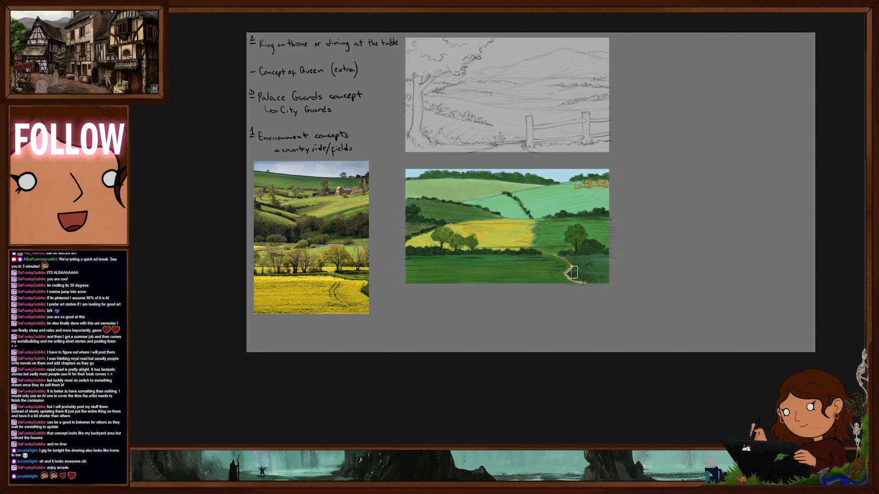
mouse_move(576, 260)
left_mouse_down()
mouse_move(607, 263)
mouse_move(602, 273)
mouse_move(616, 278)
left_mouse_up()
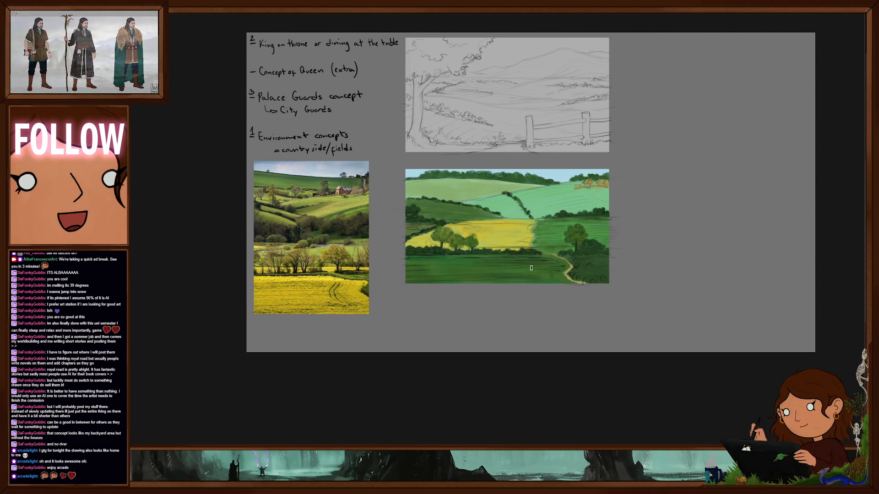
Recolour the distant hills in light yellow-green and hide the sketch lines over the thumbnail
left_click_drag(514, 225, 502, 241)
left_click(500, 230, "alt")
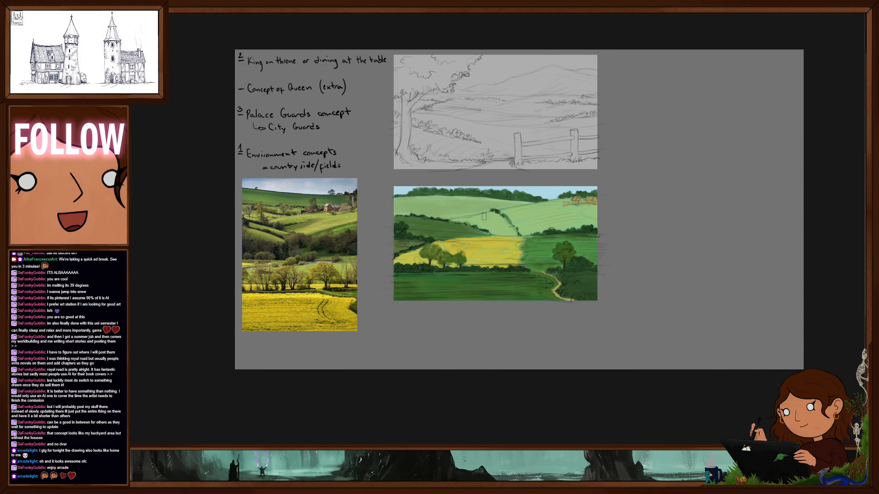
left_click_drag(550, 251, 602, 237)
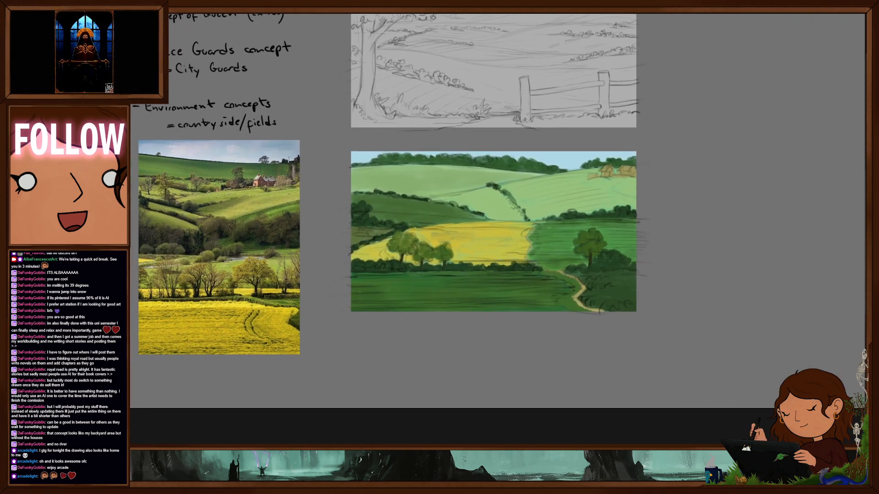
key("ctrl+comma")
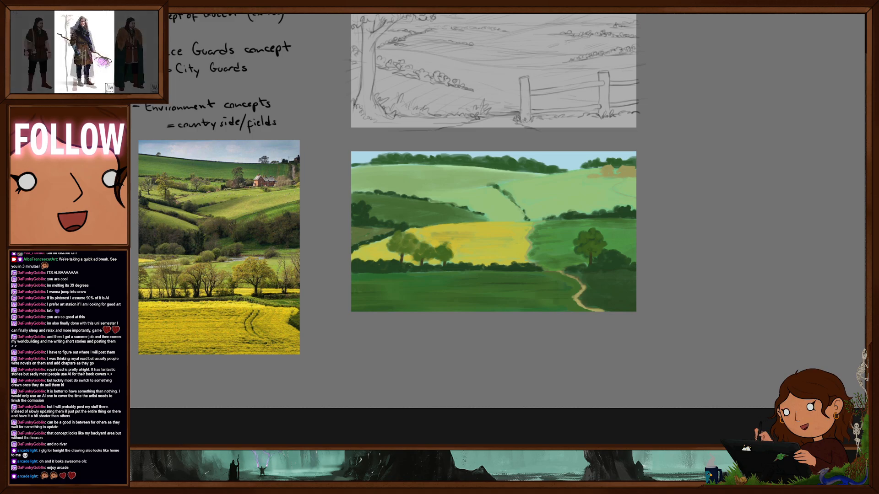
mouse_move(525, 258)
left_mouse_down()
mouse_move(507, 257)
mouse_move(524, 256)
left_mouse_up()
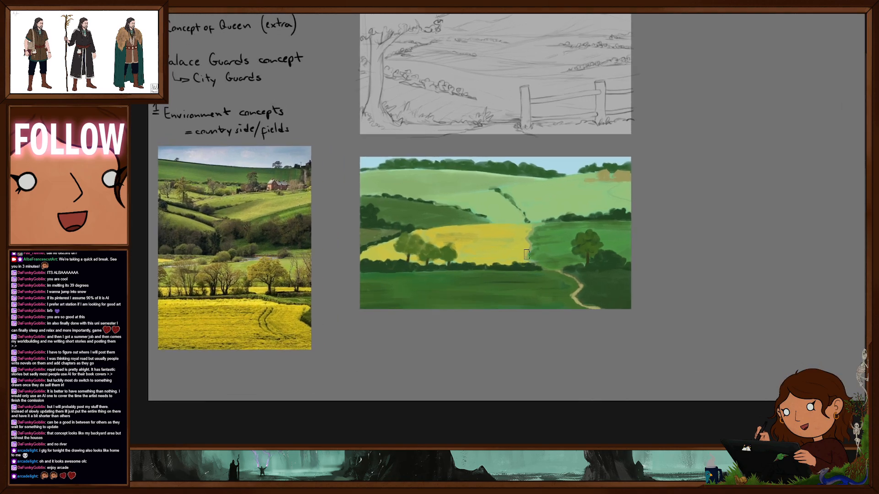
Test brush presets with sampled hedge green beside the yellow field and choose an irregular textured brush
right_click(538, 249)
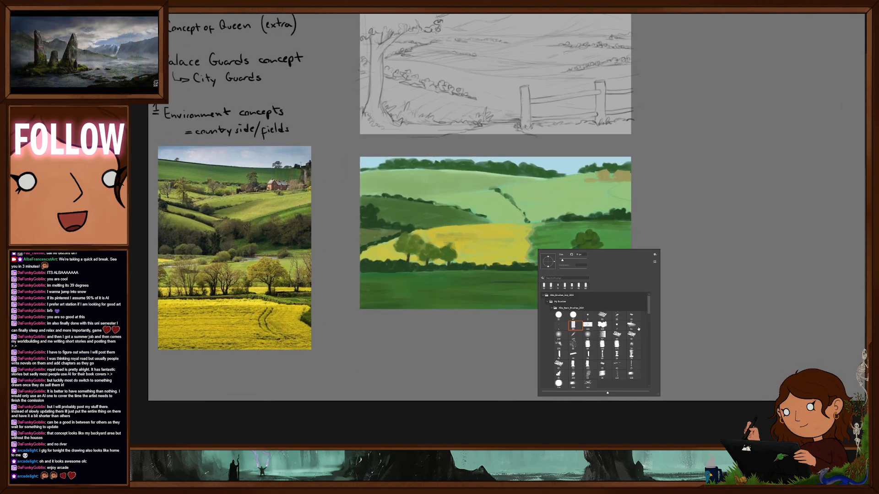
left_click(632, 317)
left_click(499, 268)
left_click(498, 269, "alt")
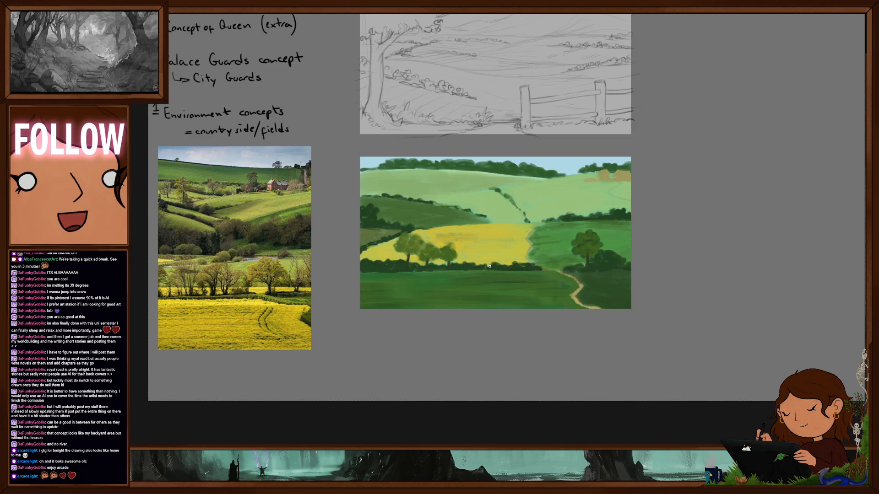
right_click(516, 253)
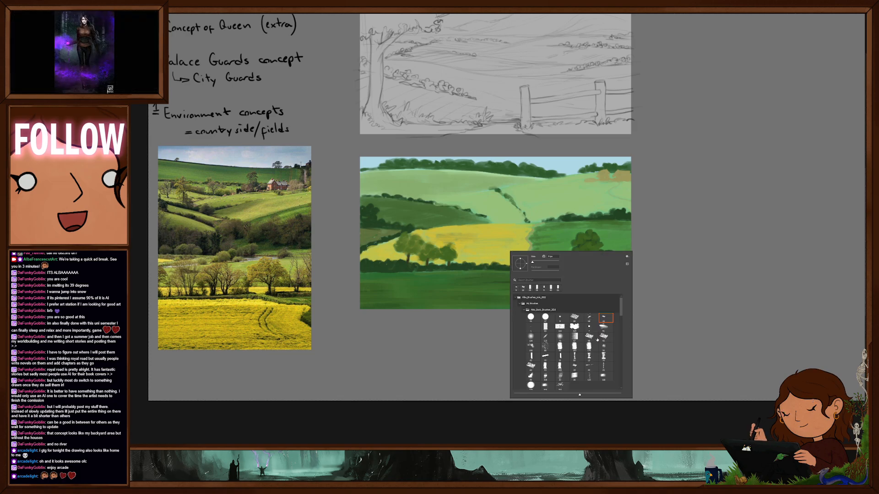
left_click(498, 255)
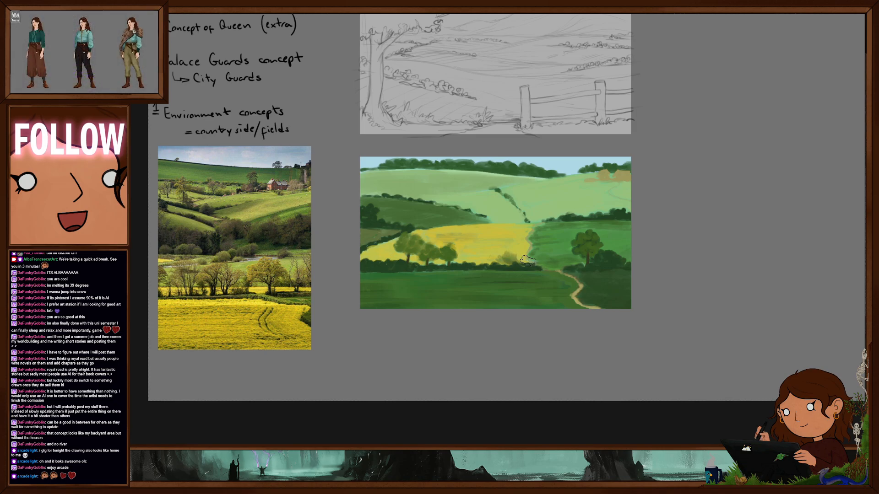
right_click(527, 249)
left_click(609, 339)
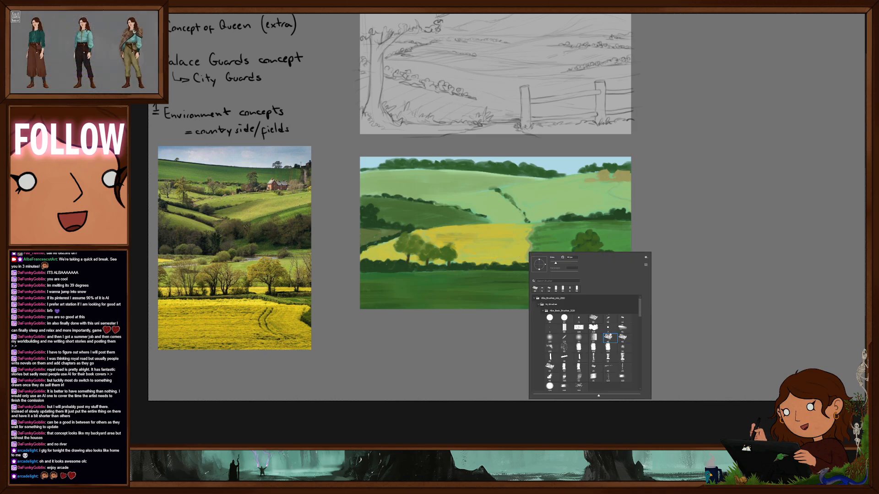
left_click(513, 260)
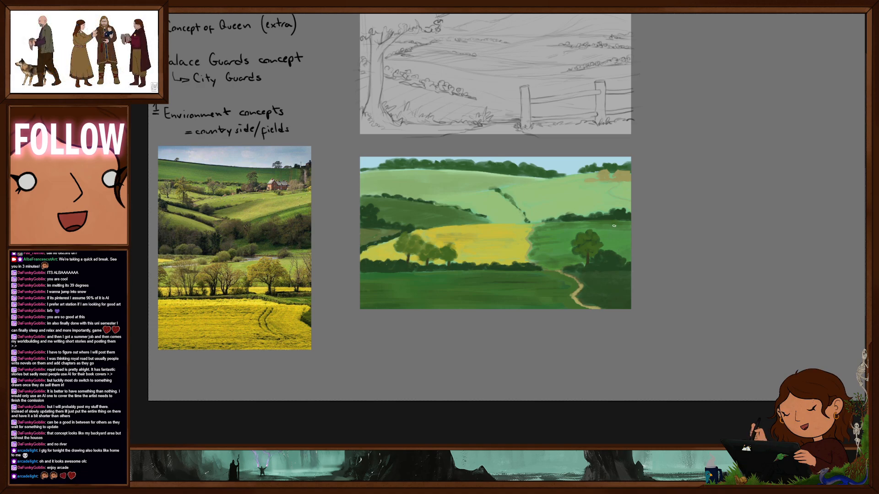
Refine the yellow field with the textured brush, extending its right side into a smooth curved border with the green field
left_click_drag(511, 274, 533, 304)
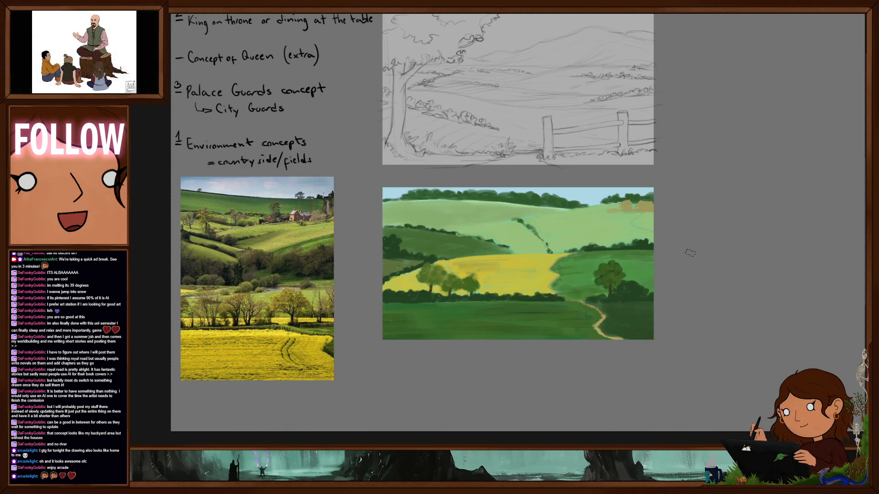
left_click_drag(558, 280, 566, 230)
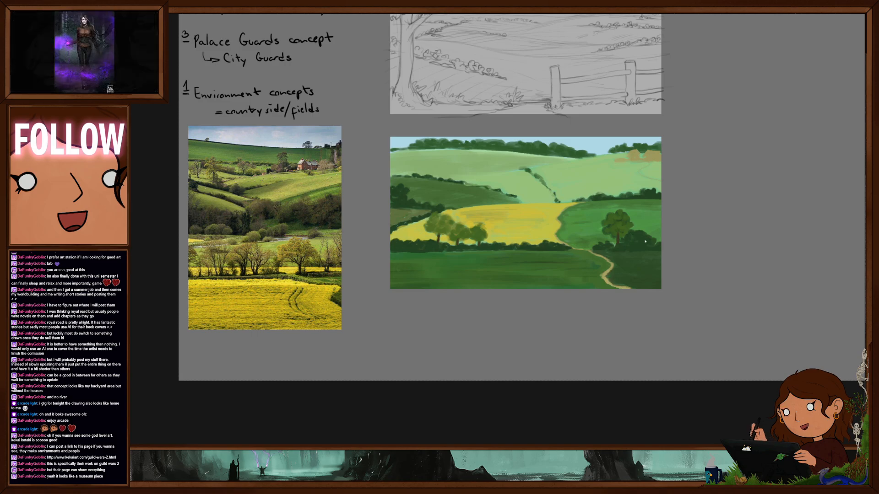
left_click_drag(637, 264, 633, 280)
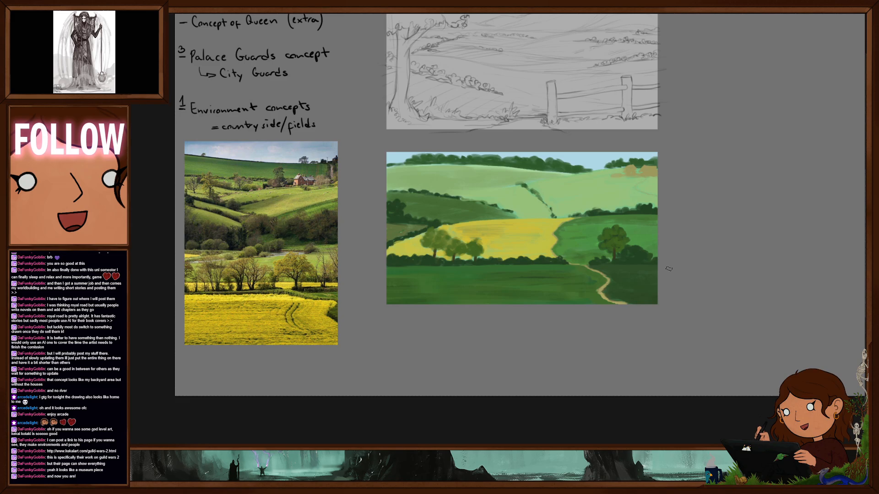
left_click_drag(668, 269, 609, 303)
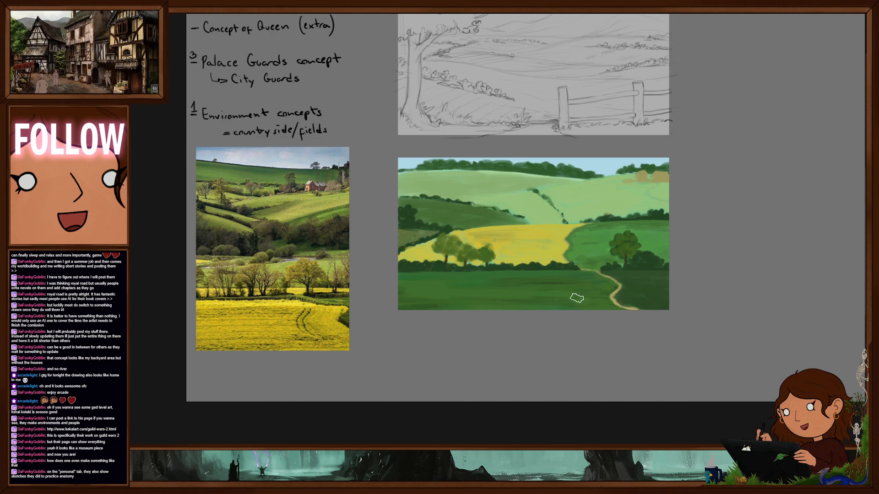
Choose a rounded foliage brush from the tree block-in brushes and touch up the tree group in the yellow field
scroll(569, 298, "down", 1)
scroll(558, 293, "up", 1)
scroll(563, 291, "up", 1)
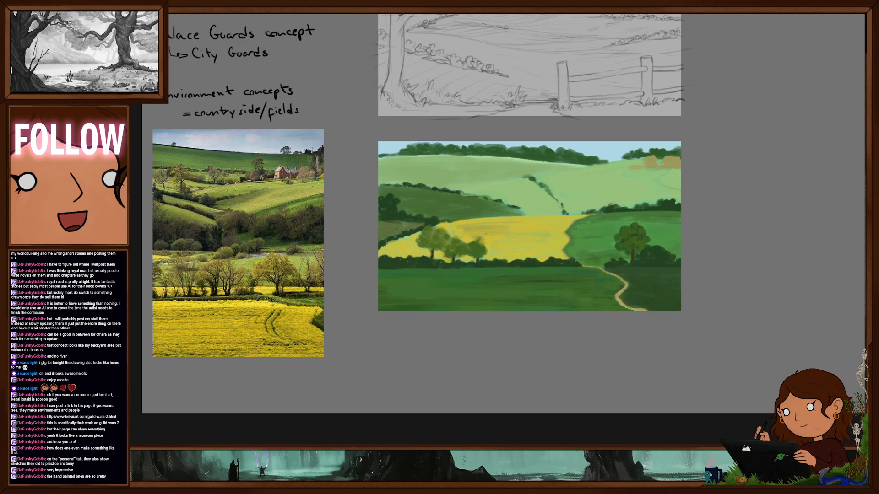
scroll(594, 298, "up", 2)
scroll(594, 298, "down", 3)
scroll(594, 298, "up", 1)
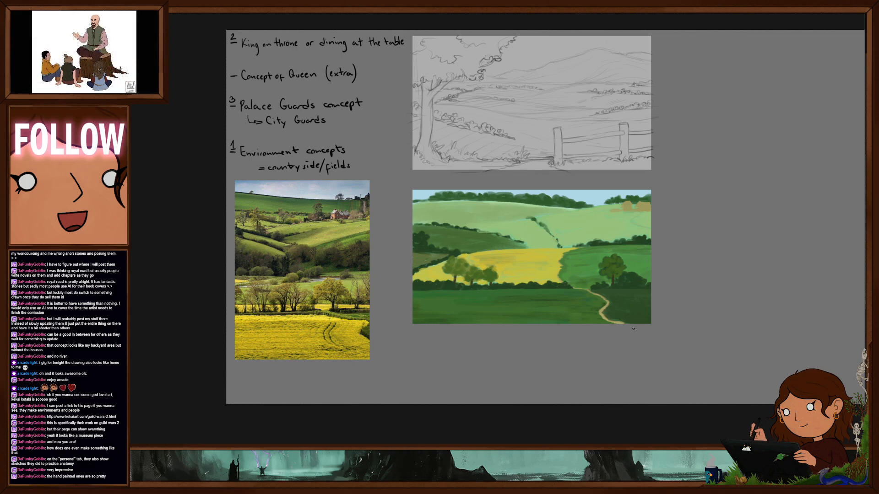
right_click(530, 272)
left_click_drag(639, 329, 640, 342)
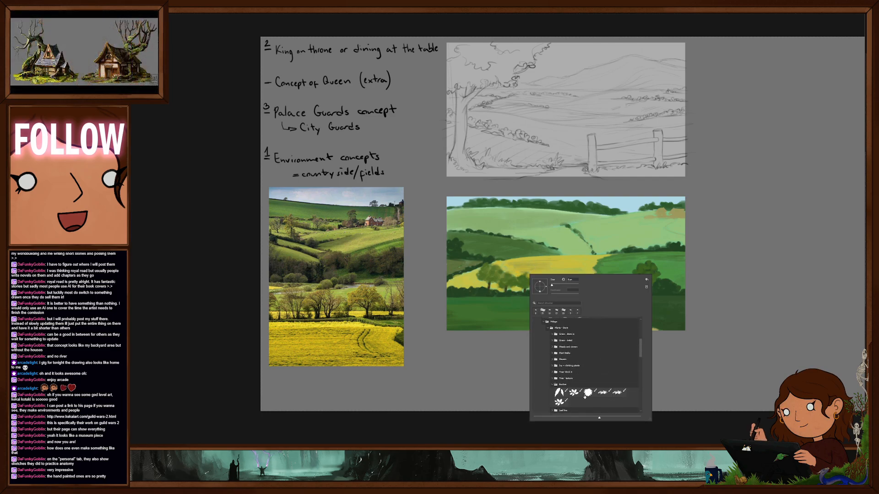
left_click(554, 384)
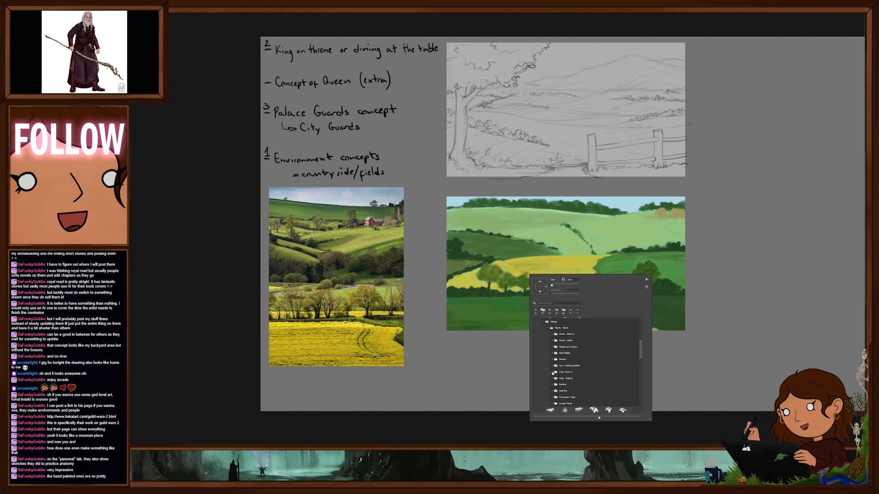
left_click(568, 374)
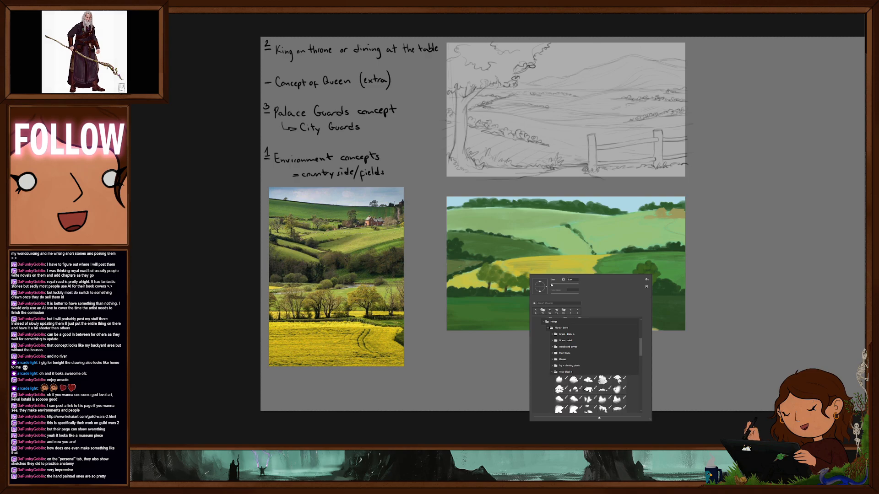
left_click(508, 283)
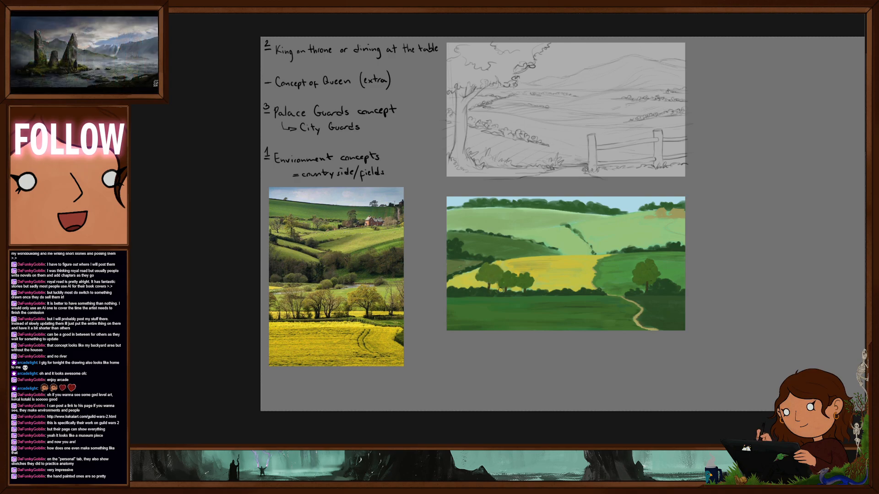
Switch to a clustered foliage brush from the same tree brushes and touch up the lone tree in the right green field
right_click(649, 270)
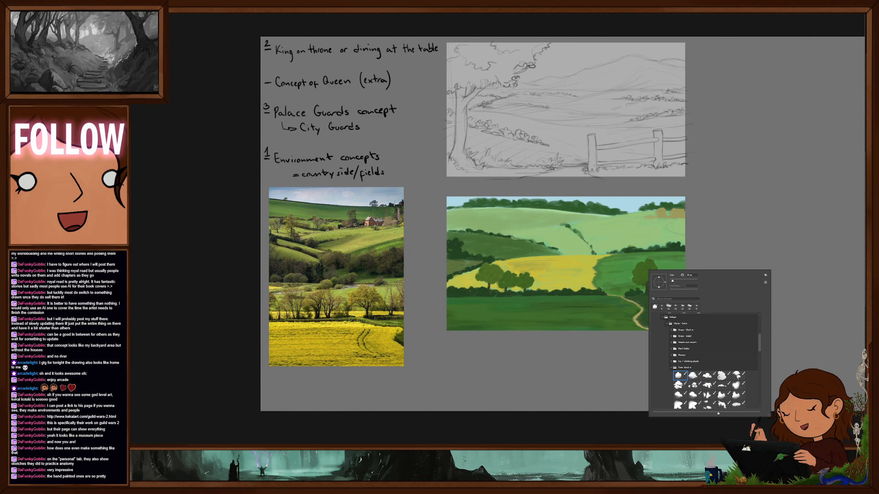
left_click(709, 385)
left_click(648, 264)
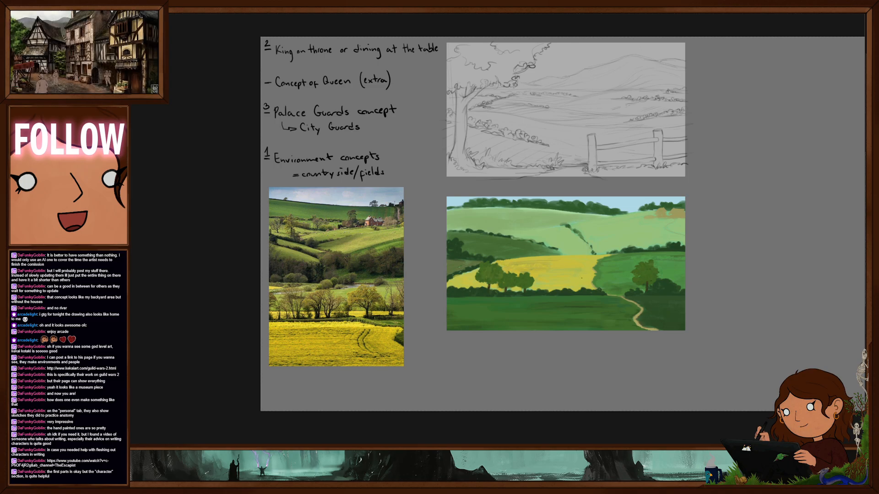
Rework the yellow field with a flat textured base brush and sampled yellow, merging its trees into one low clump
right_click(576, 255)
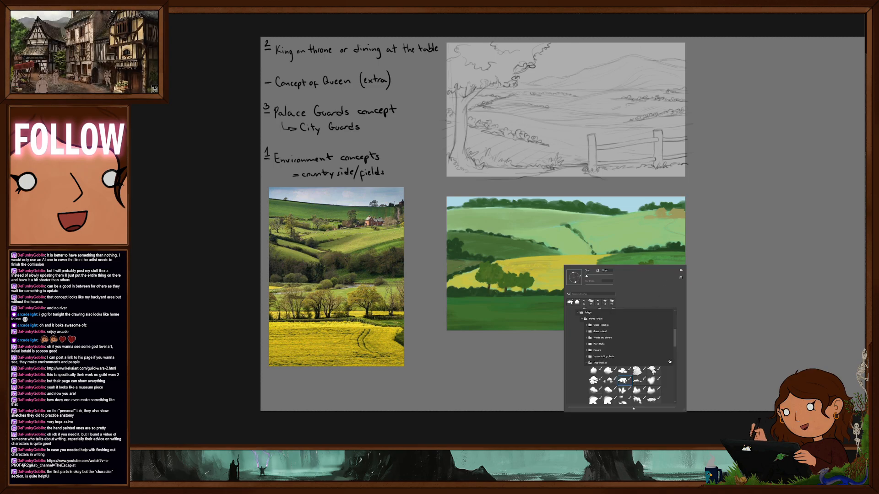
left_click_drag(675, 337, 676, 310)
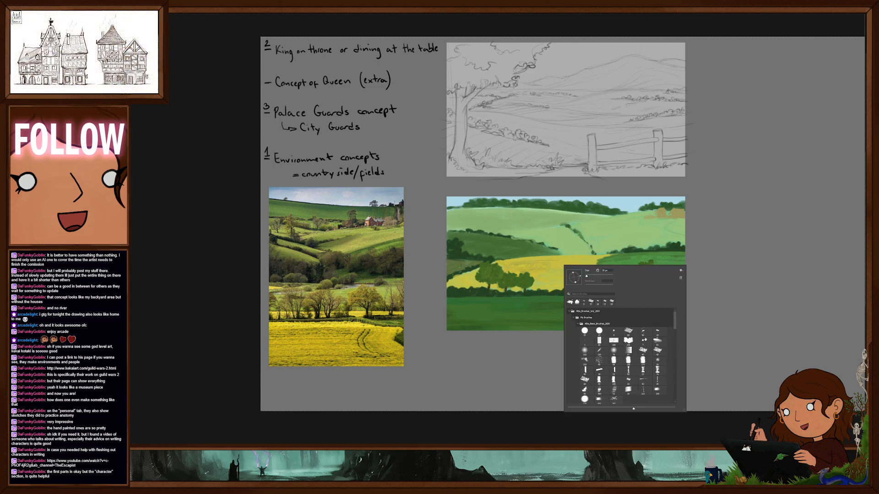
left_click(628, 330)
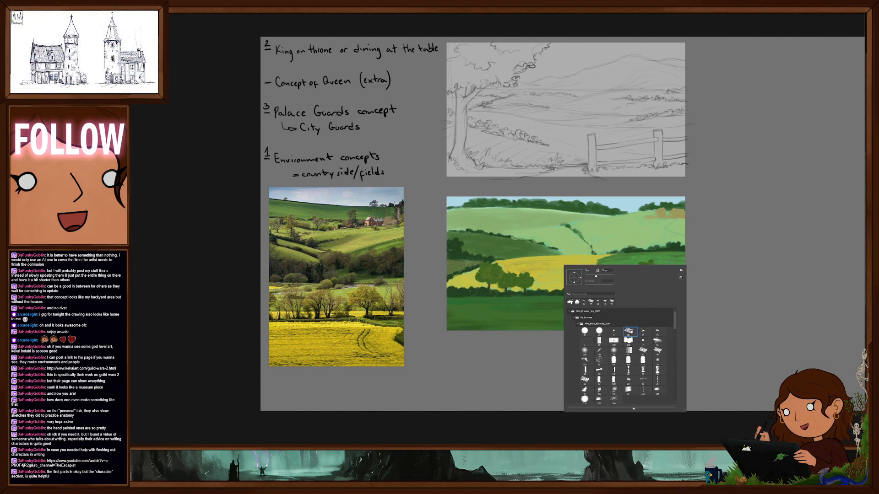
left_click(555, 265, "alt")
left_click_drag(541, 265, 510, 269)
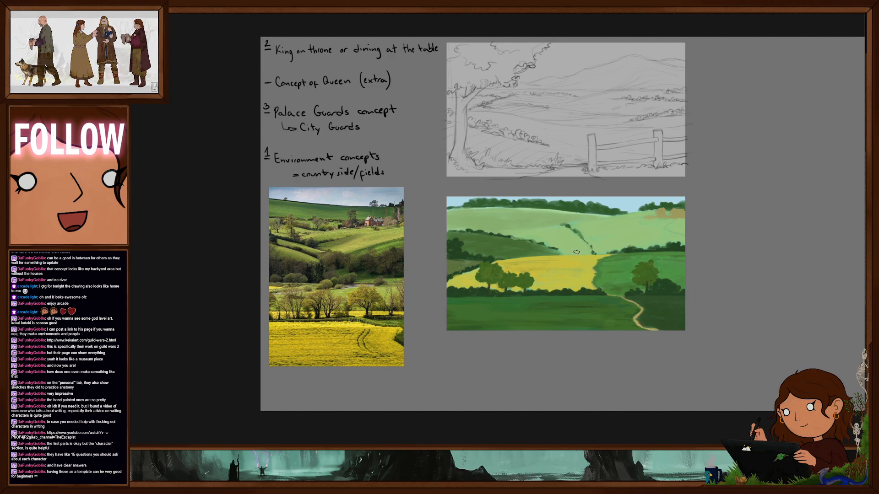
left_click_drag(560, 273, 553, 278)
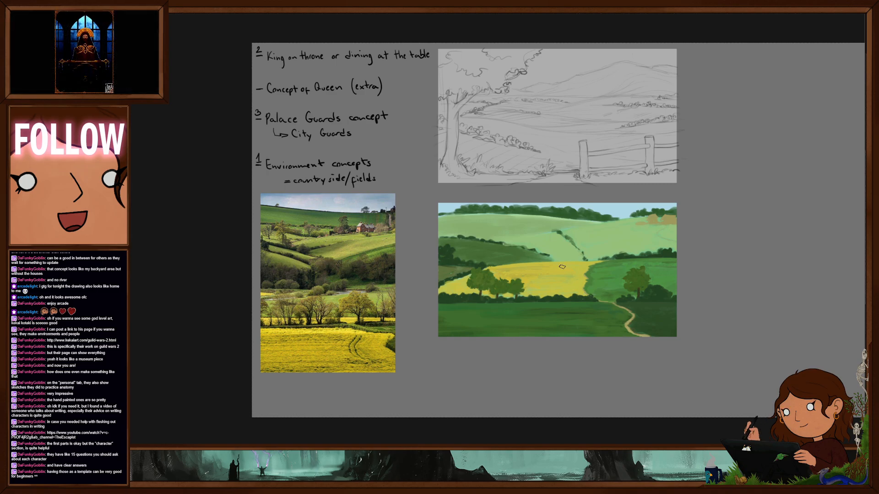
left_click_drag(527, 279, 516, 289)
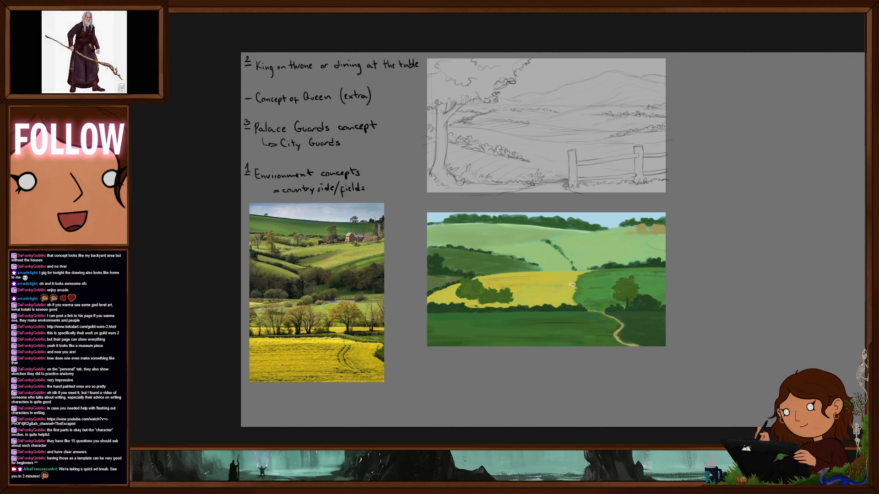
Choose a leafy tree brush, sample the hedge's dark green and extend the hedge leftward along the right green field's far edge
left_click_drag(593, 304, 606, 328)
right_click(607, 310)
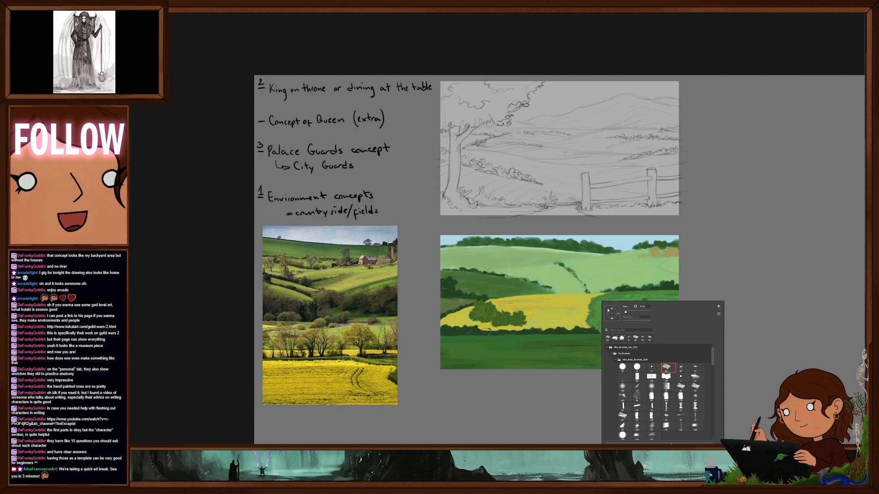
left_click(625, 425)
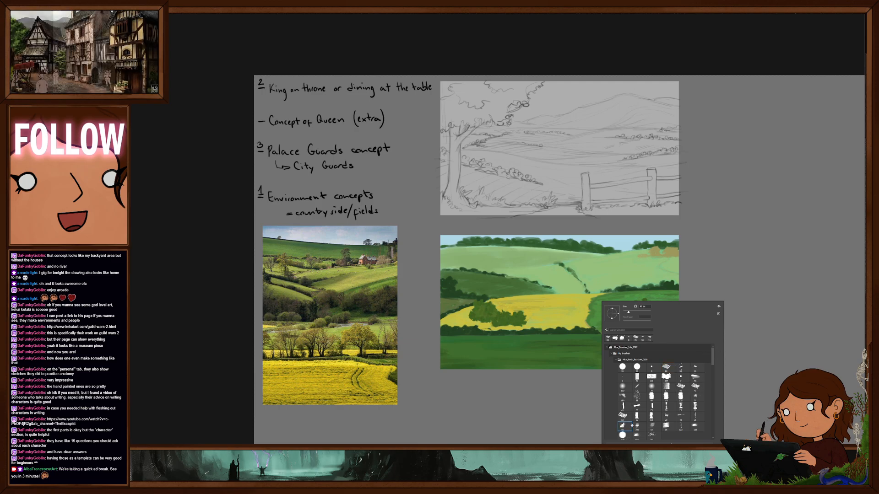
left_click(624, 289)
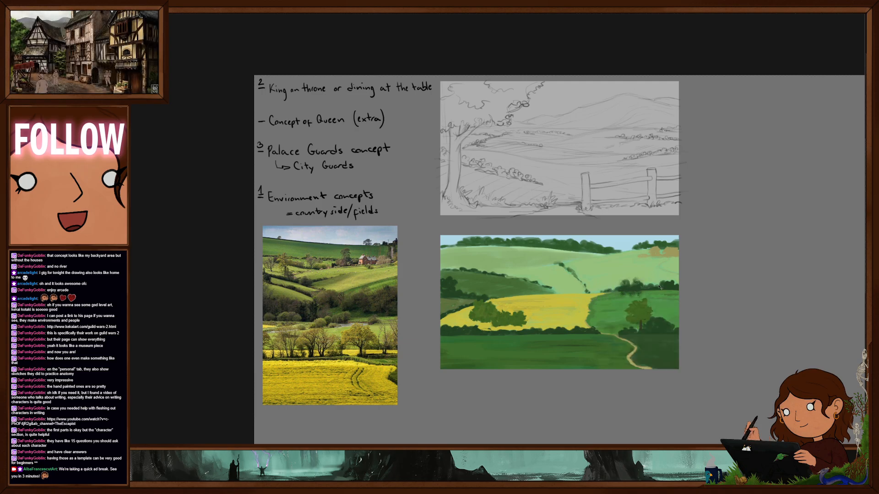
right_click(641, 304)
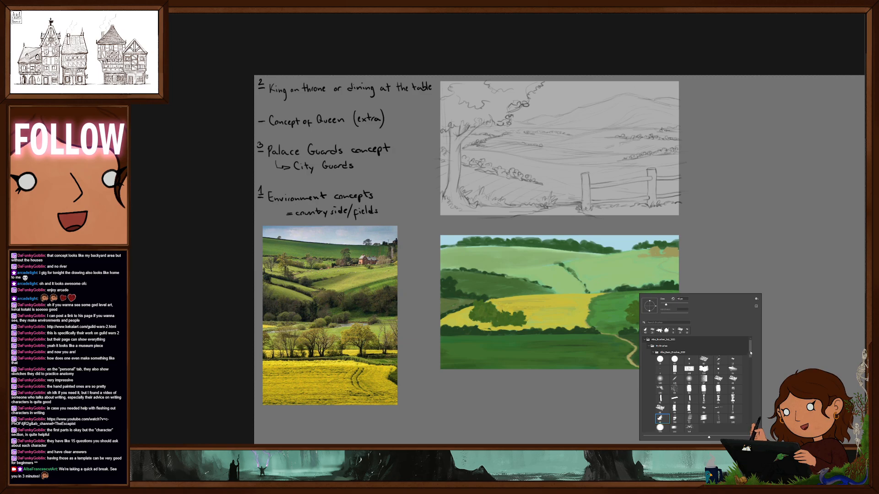
scroll(751, 379, "down", 5)
scroll(735, 344, "up", 2)
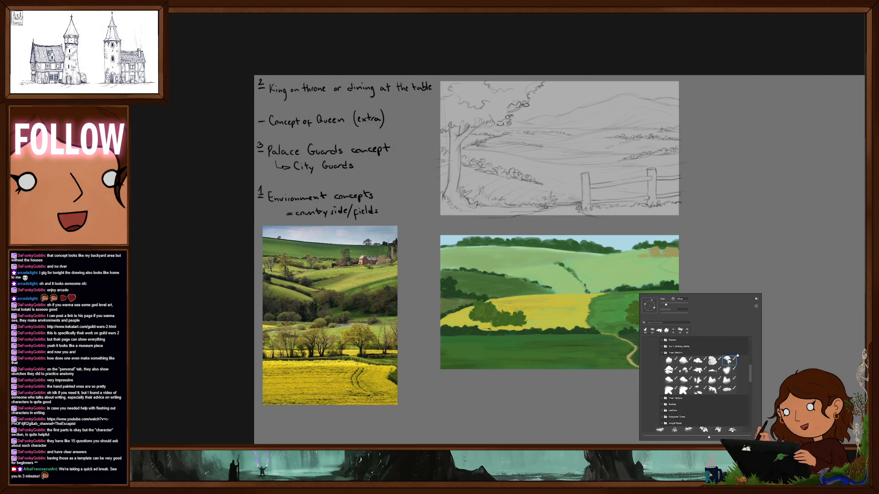
left_click(669, 284, "alt")
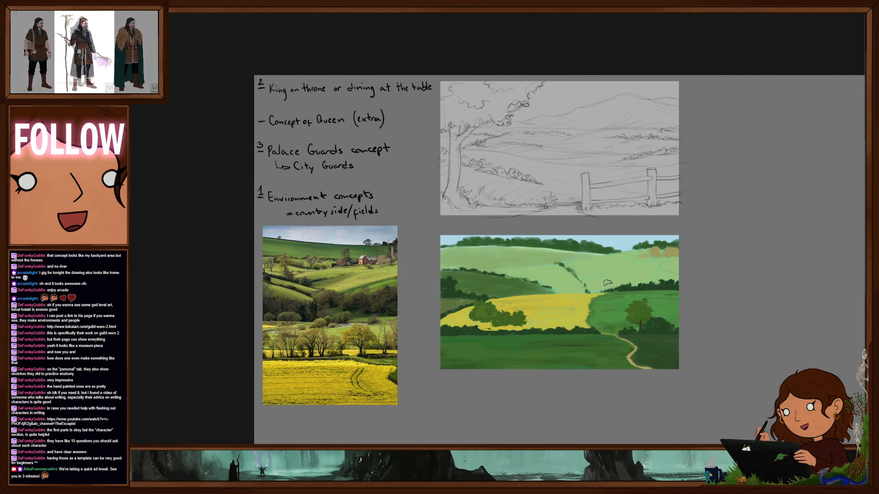
right_click(667, 274)
left_click(690, 356)
left_click_drag(626, 287, 611, 290)
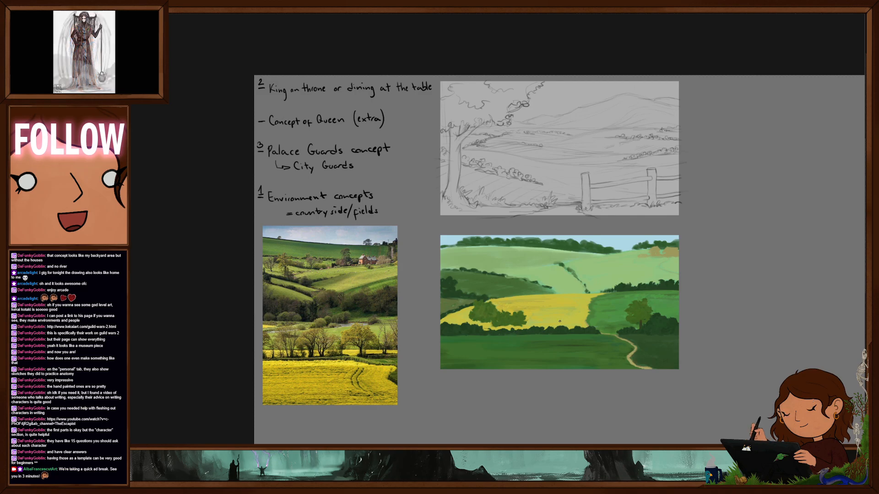
Choose an angled textured brush from the base brush set and touch up the dark undergrowth beside the path
left_click_drag(559, 321, 556, 257)
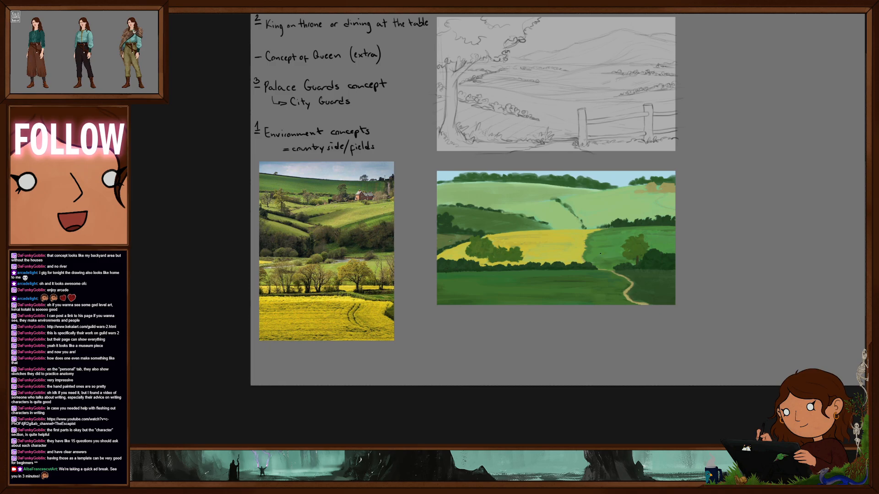
right_click(600, 253)
scroll(722, 347, "down", 2)
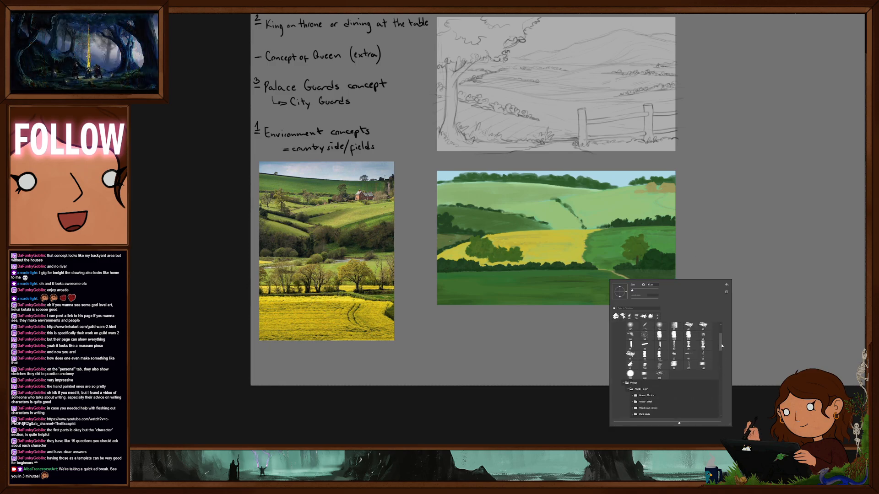
scroll(722, 346, "up", 3)
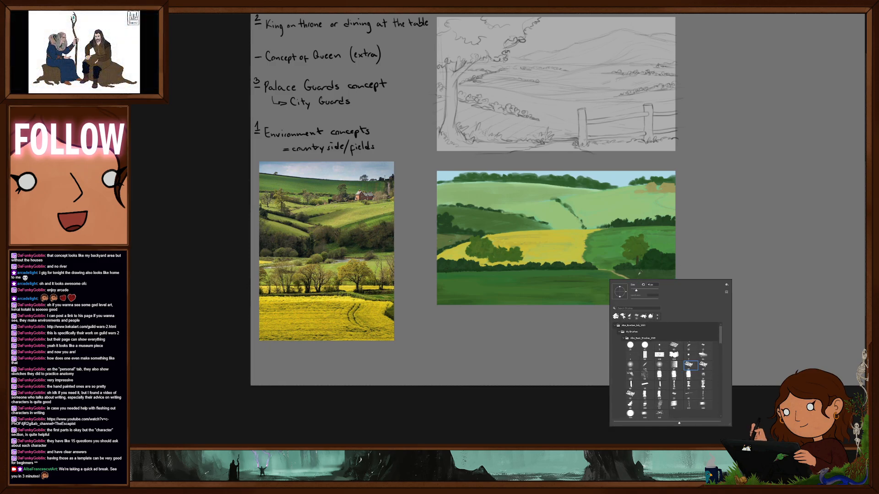
left_click(627, 274)
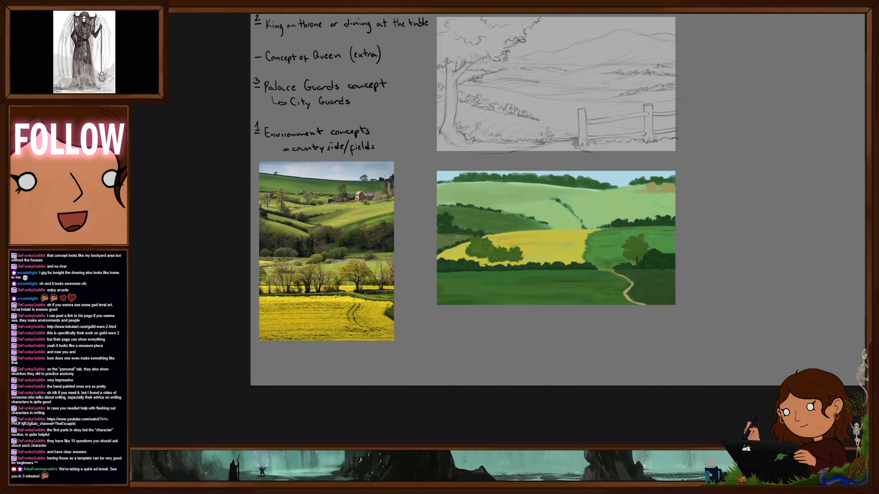
Sample the right tree's green and dab it with the flat textured brush at the base of the yellow field's tree clump
left_click(637, 258, "alt")
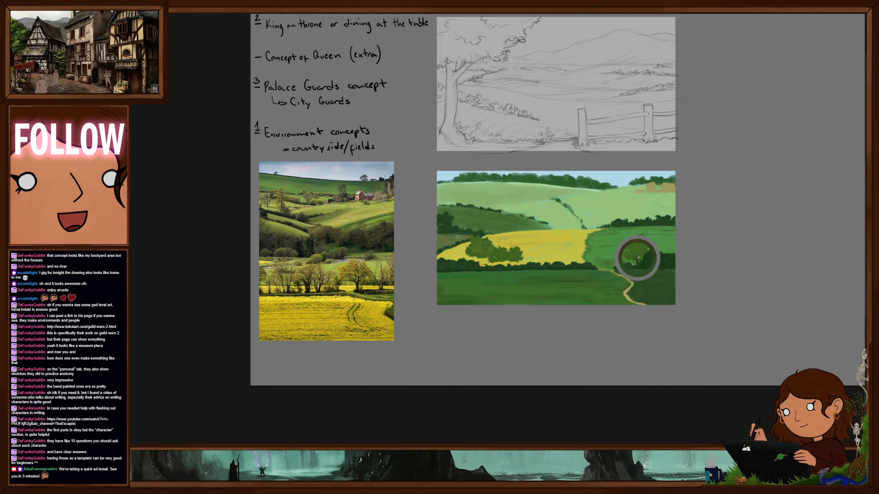
right_click(494, 253)
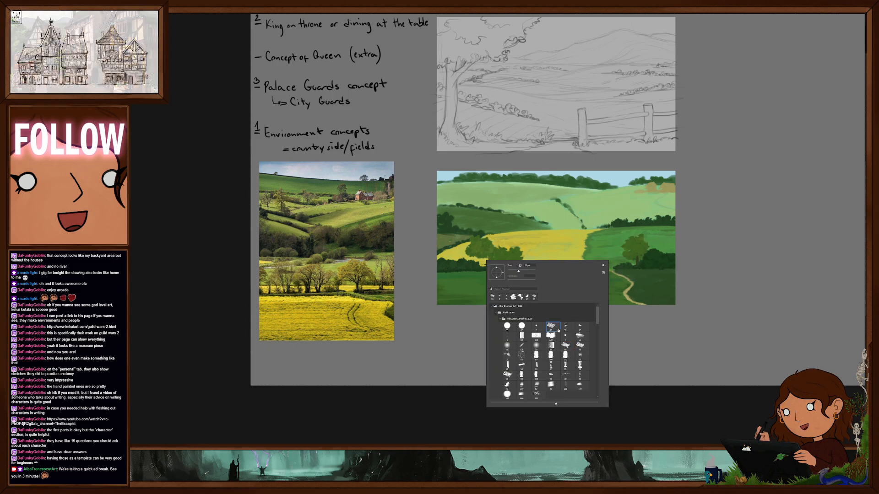
left_click(481, 258)
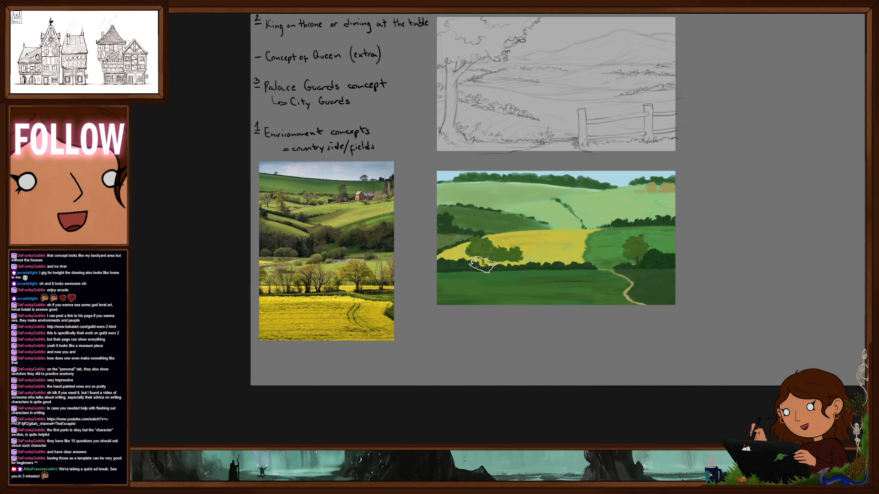
Refine the tree group in the yellow field with a smaller brush, opening the foliage and adding trunks
key("bracketleft")
key("bracketleft")
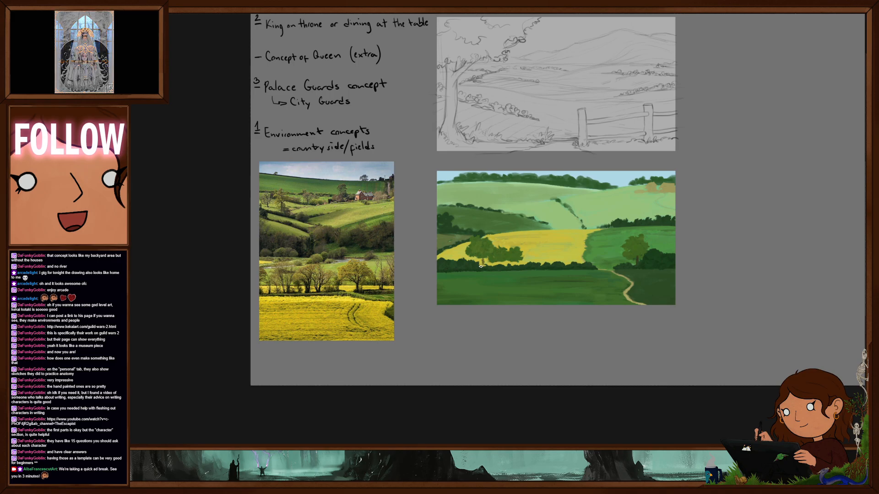
right_click(497, 242)
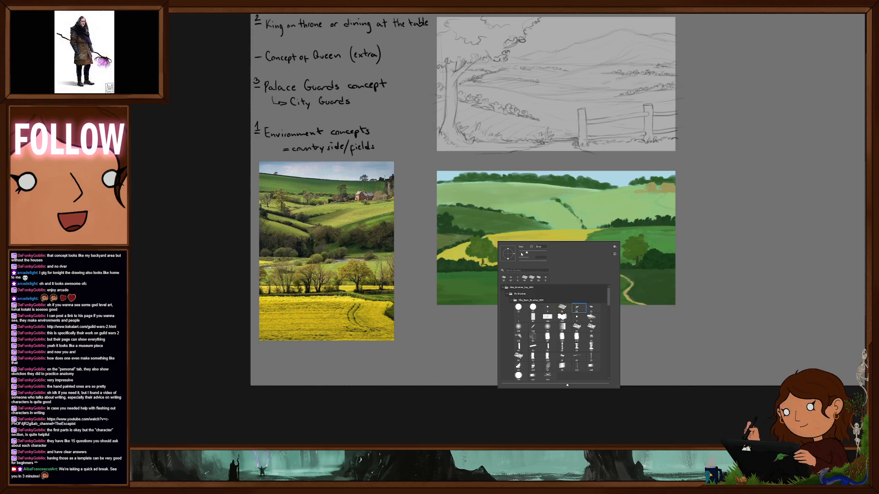
left_click(484, 261)
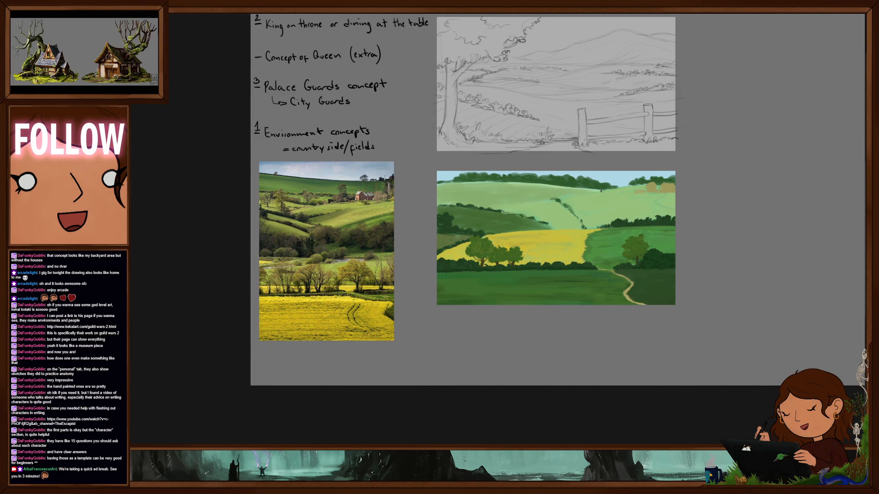
Paint dark bushes between the left hill and the yellow field with a tree brush, using a sampled green
left_click_drag(535, 277, 565, 287)
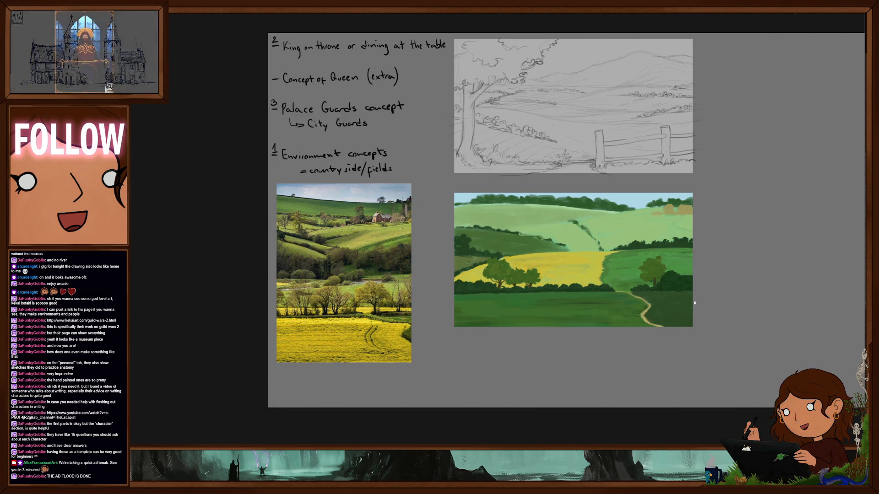
left_click_drag(742, 300, 726, 296)
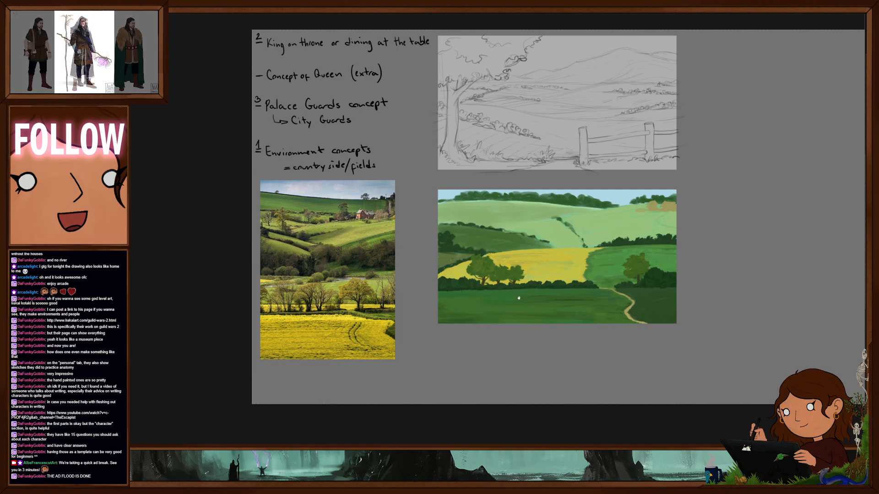
left_click_drag(521, 298, 552, 296)
right_click(544, 283)
left_click_drag(656, 327, 657, 349)
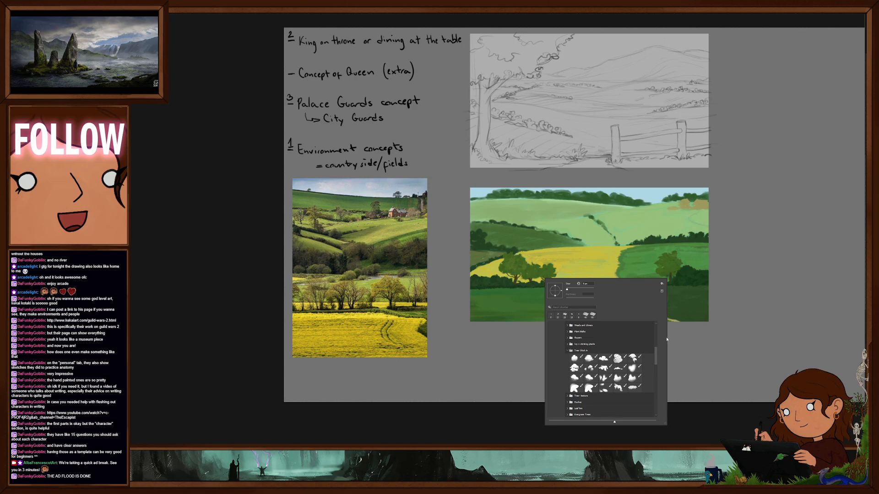
left_click(590, 368)
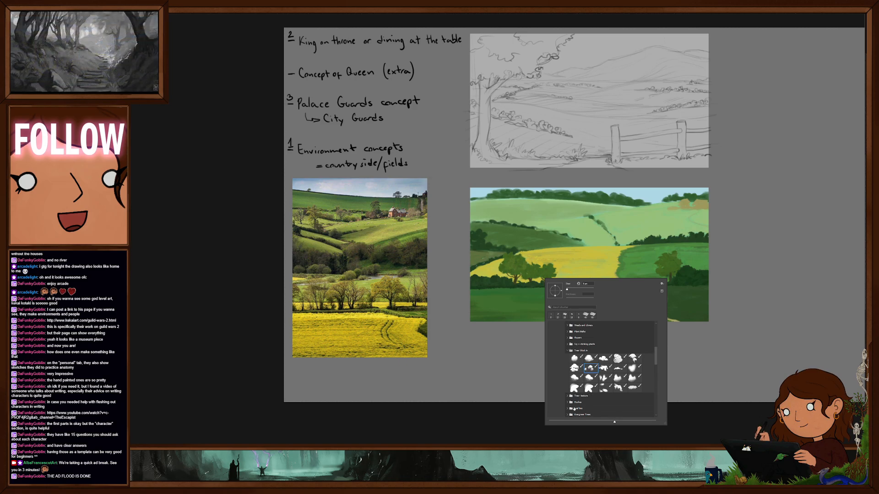
left_click(482, 265, "alt")
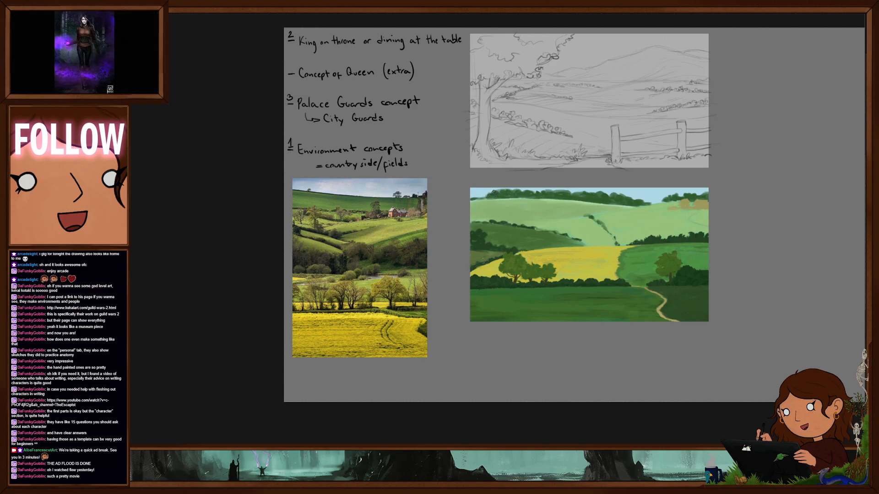
right_click(500, 209)
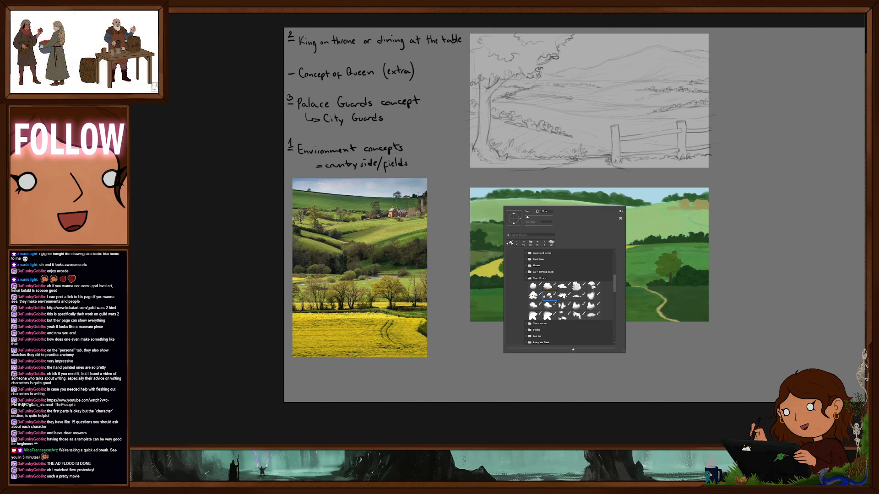
key("Escape")
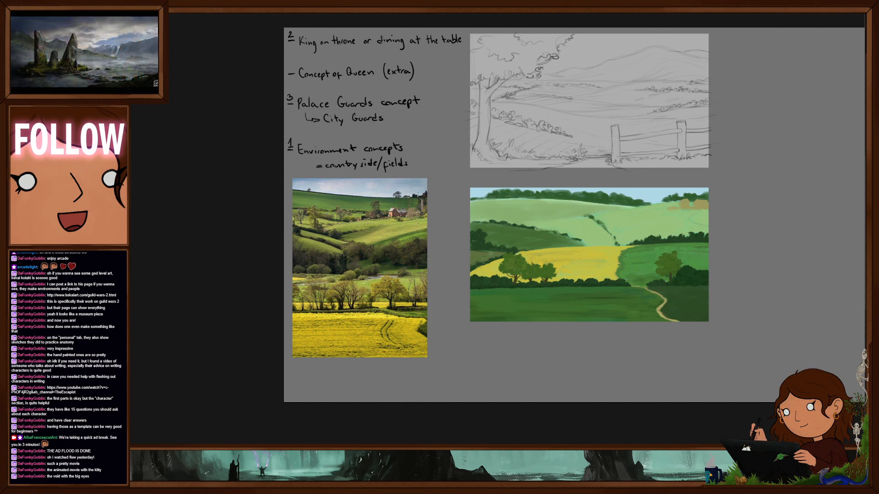
Touch up the small green field at the painting's left edge with a small round brush and sampled greens
mouse_move(592, 279)
left_mouse_down()
mouse_move(588, 295)
mouse_move(590, 283)
left_mouse_up()
right_click(586, 272)
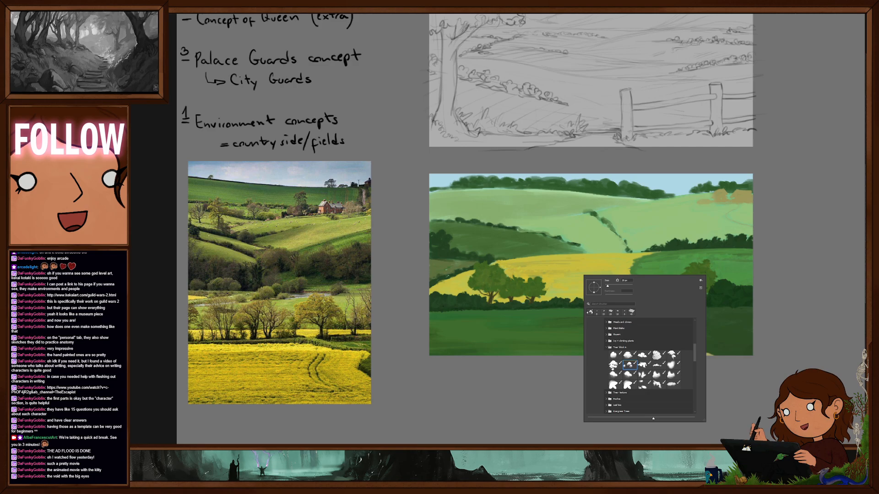
left_click(445, 276, "alt")
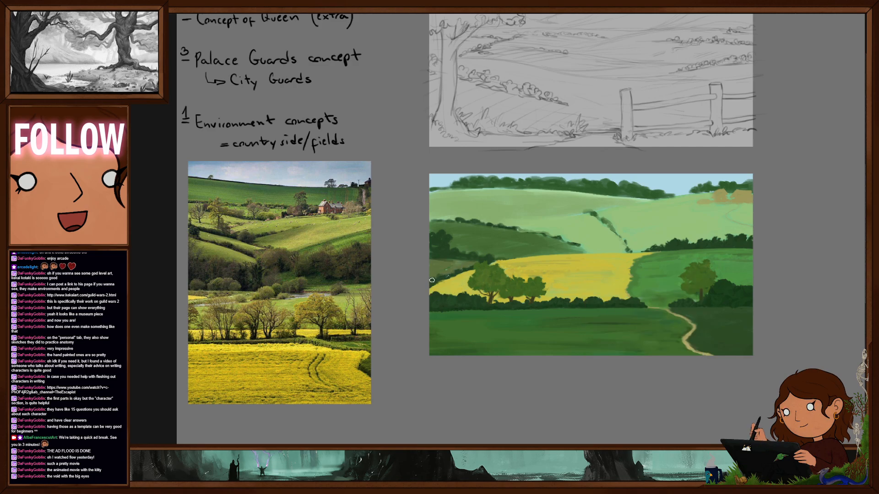
left_click(448, 260, "alt")
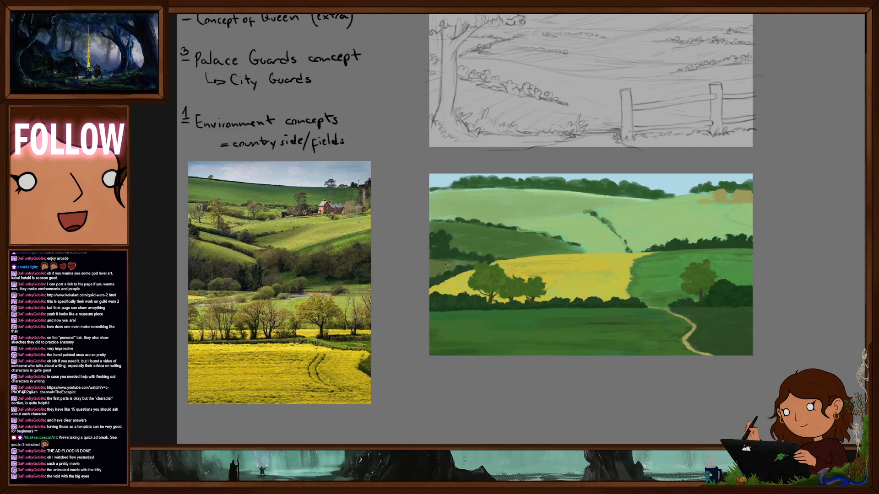
right_click(488, 260)
scroll(508, 326, "up", 3)
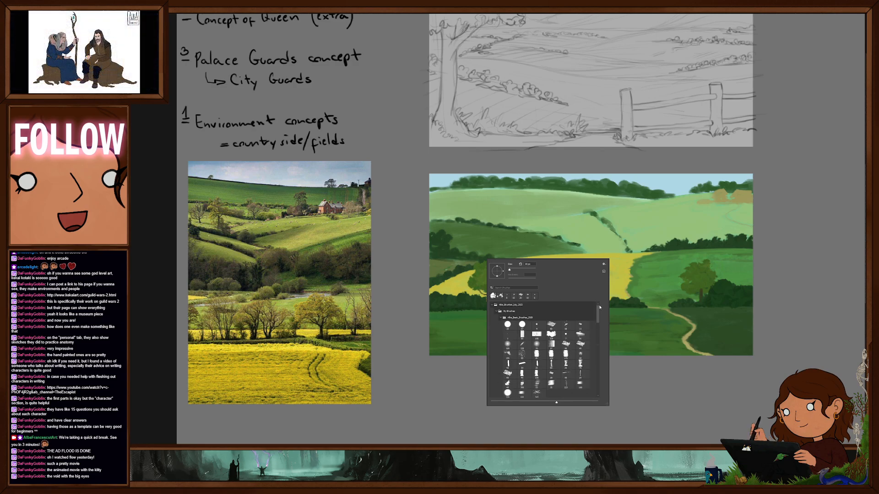
left_click(445, 260, "alt")
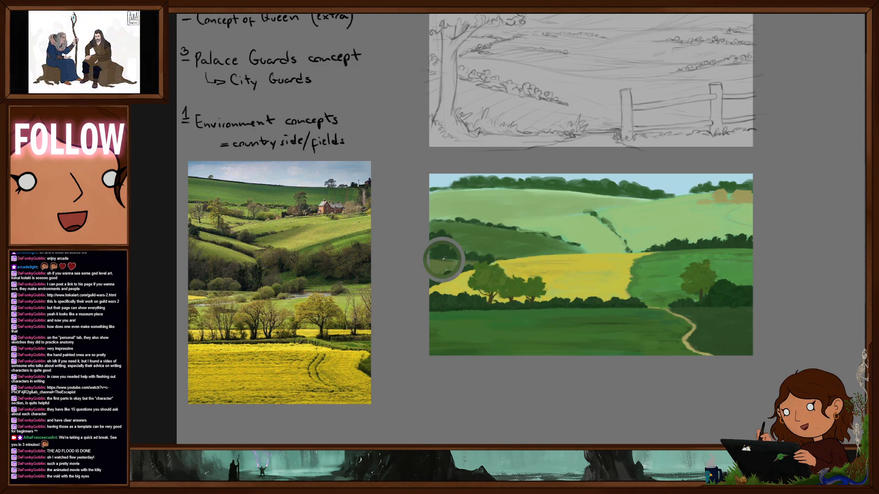
key("bracketleft")
key("bracketleft")
key("bracketleft")
key("bracketleft")
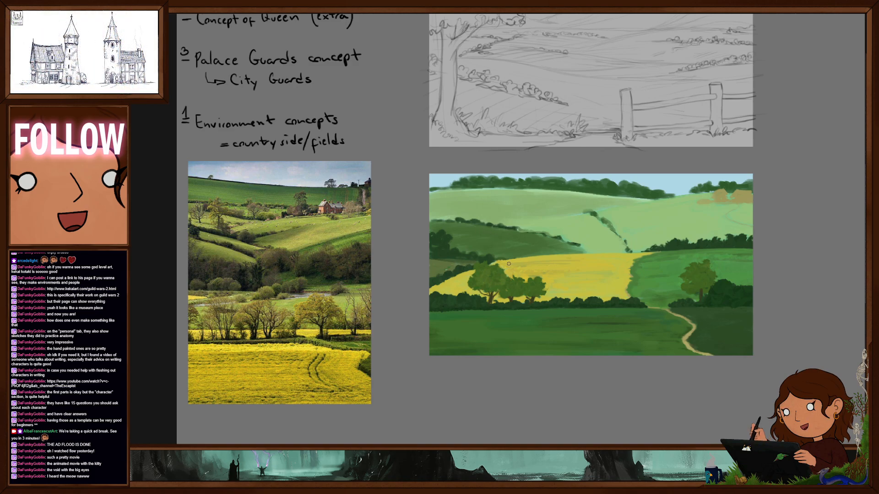
Paint a hedge along the top edge of the dark green left hill with a tree-shaped foliage brush
right_click(468, 248)
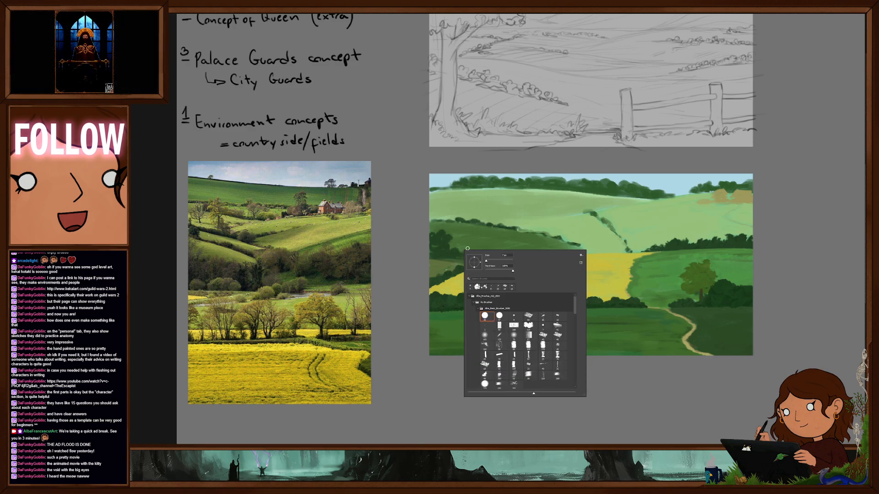
left_click_drag(575, 309, 575, 335)
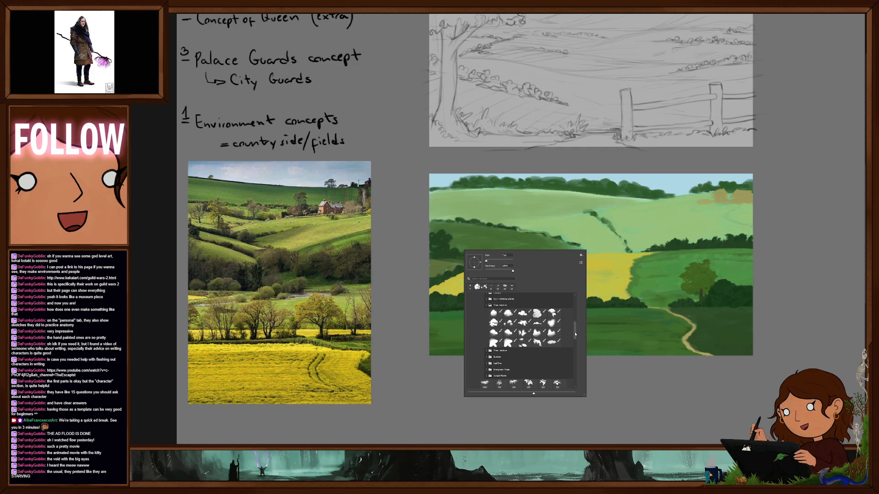
left_click_drag(575, 334, 570, 335)
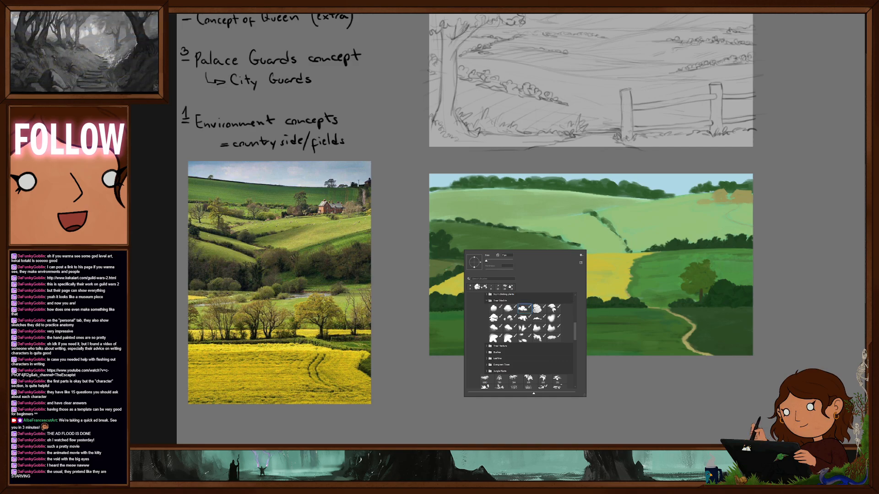
left_click(438, 245)
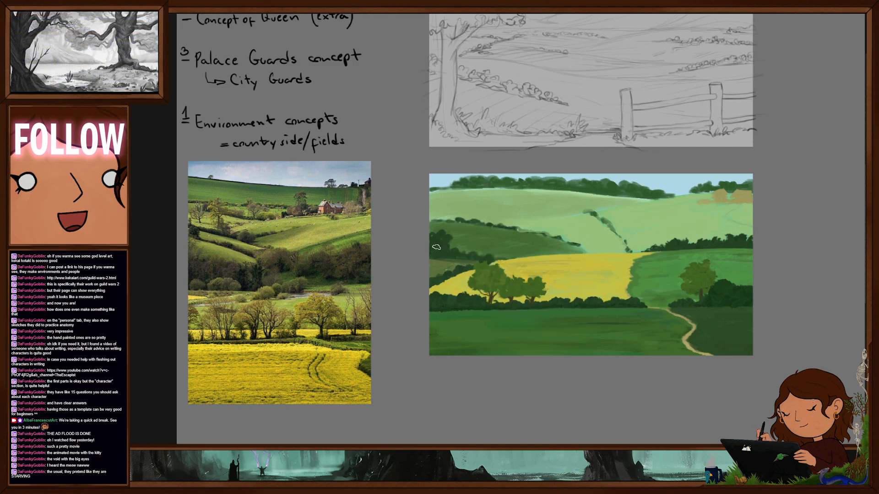
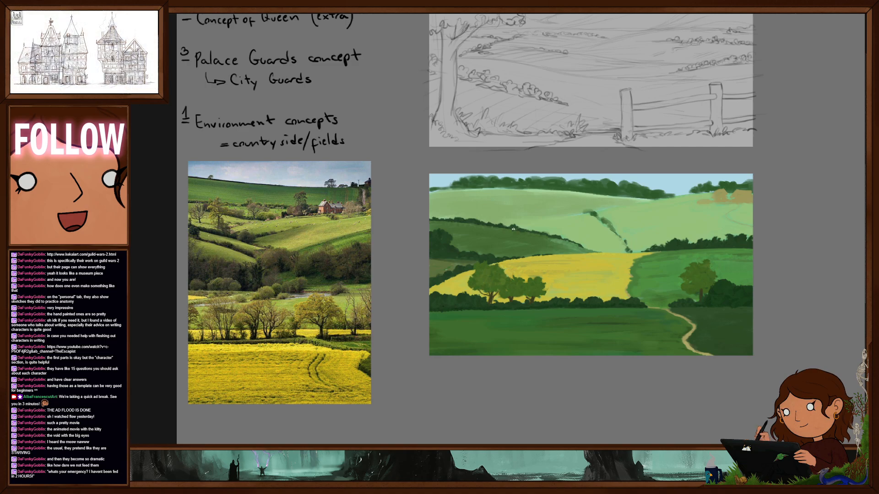
Extend the left hill's hedge down its slope to the yellow field with another tree brush and sampled green
scroll(582, 268, "down", 1)
left_click_drag(591, 297, 550, 282)
scroll(551, 282, "down", 4)
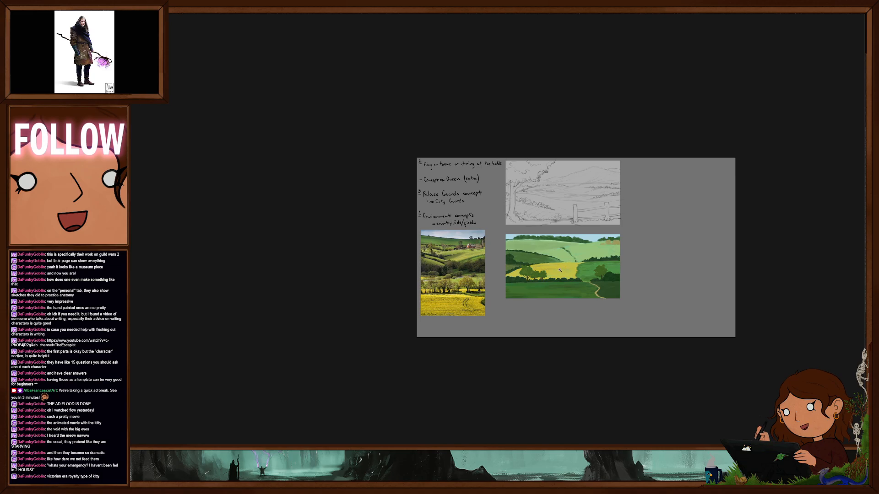
scroll(559, 270, "up", 4)
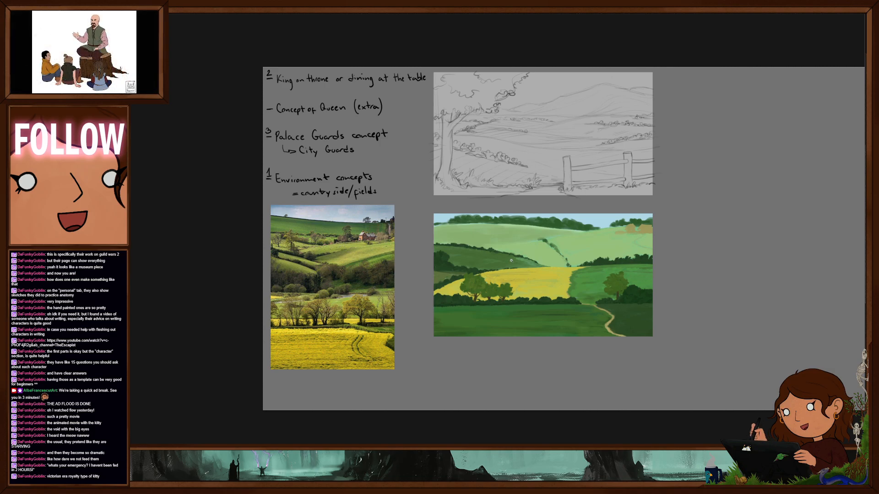
scroll(511, 260, "up", 3)
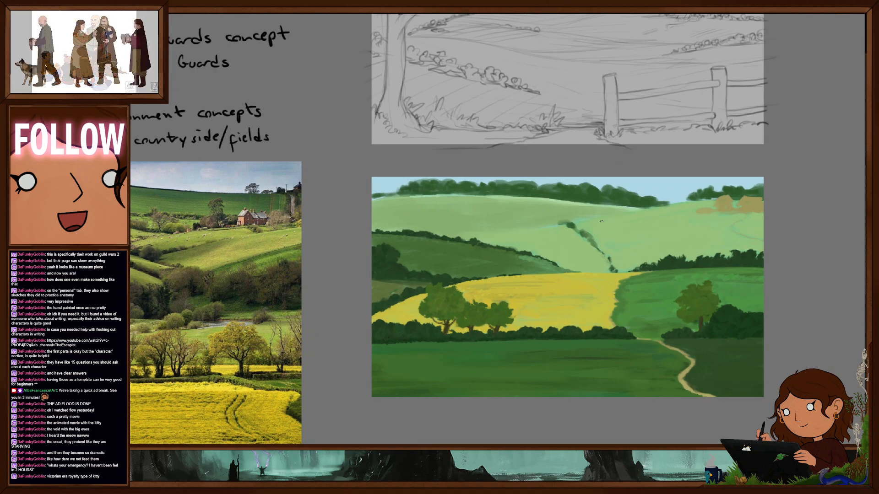
right_click(578, 242)
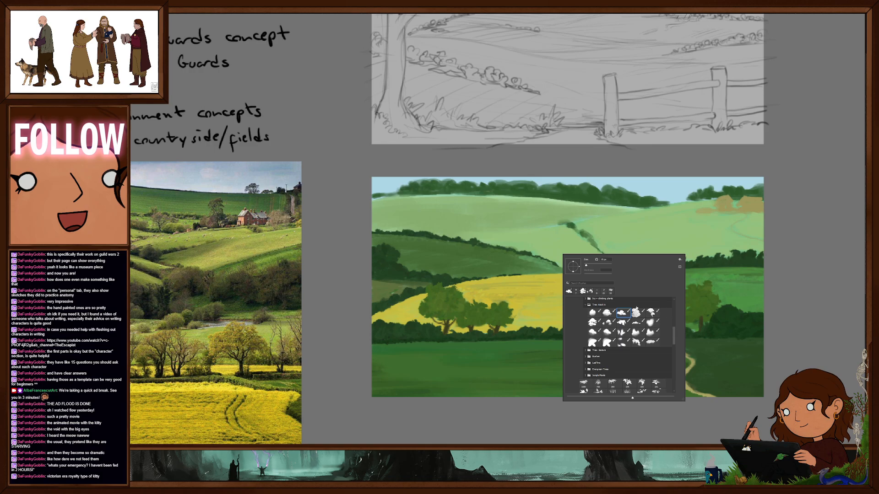
left_click(594, 312)
left_click(509, 260, "alt")
left_click_drag(518, 259, 556, 267)
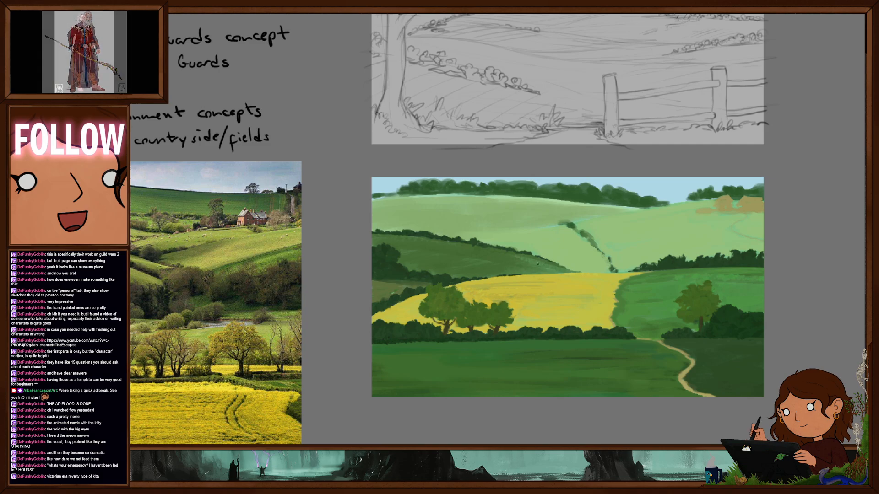
Repaint the diagonal hedge down the light green hill to the yellow field as a continuous line in sampled green
left_click_drag(698, 293, 676, 296)
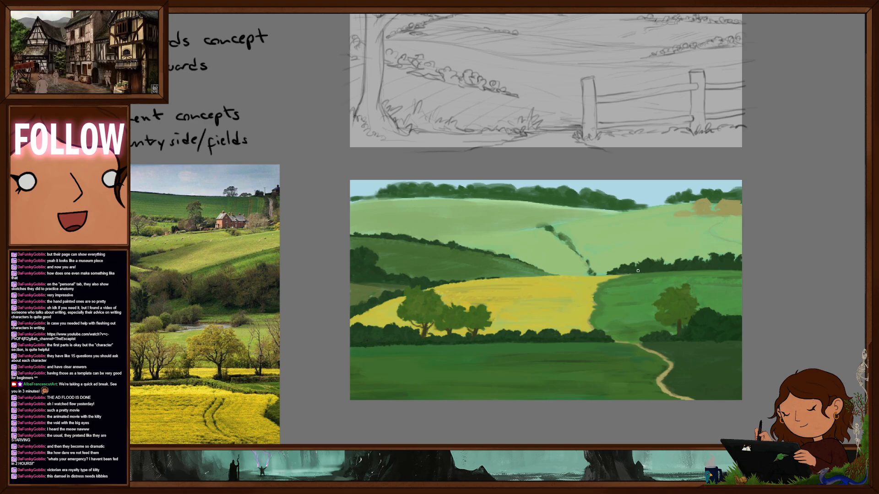
left_click_drag(655, 291, 615, 271)
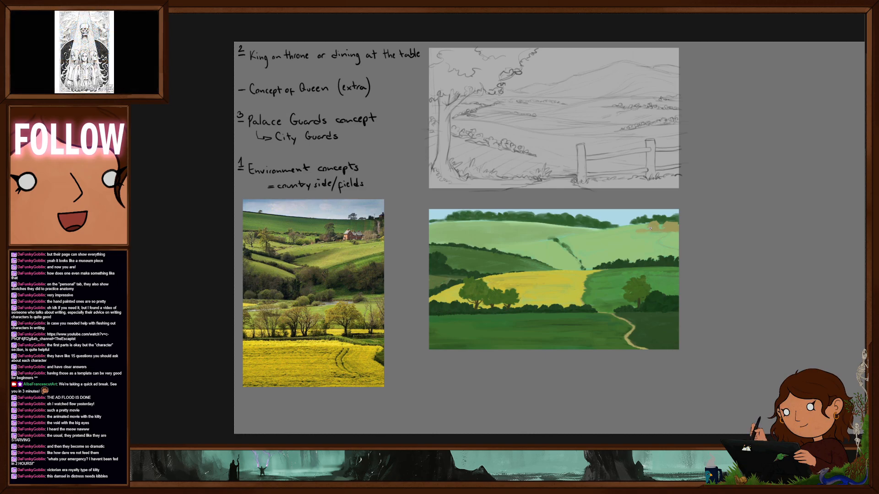
scroll(650, 227, "up", 2)
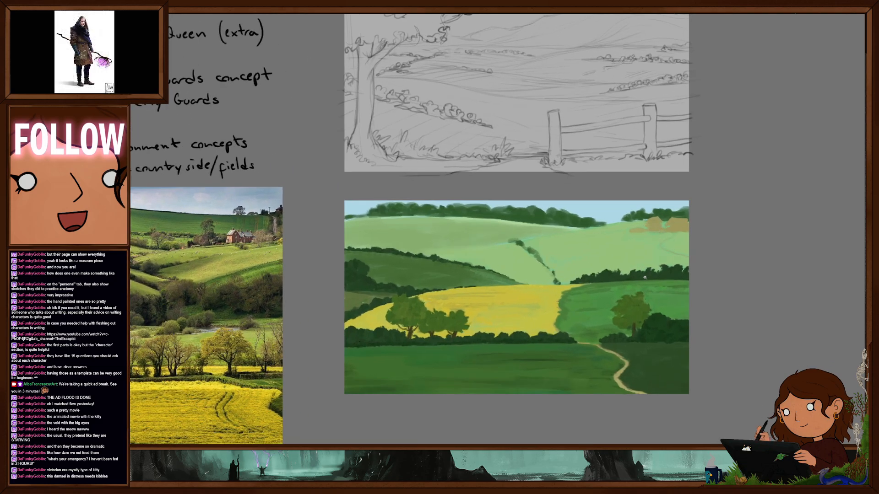
left_click_drag(674, 231, 664, 249)
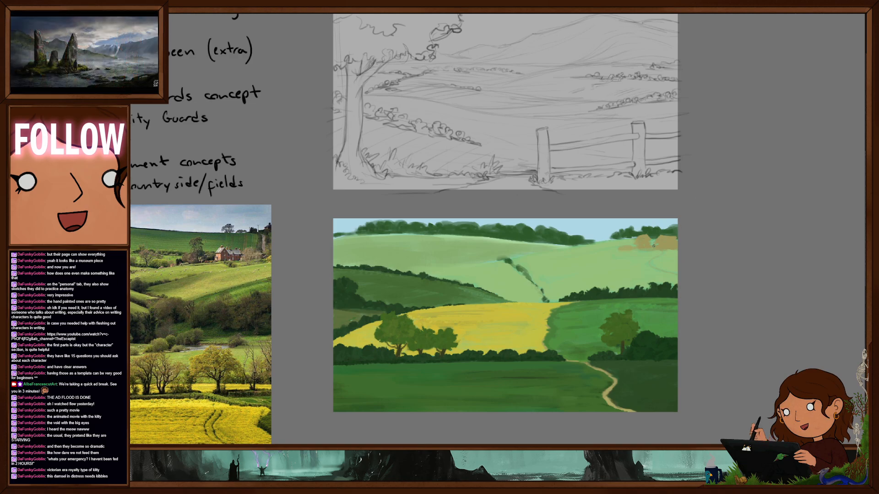
scroll(631, 248, "left", 2)
left_click(526, 259, "alt")
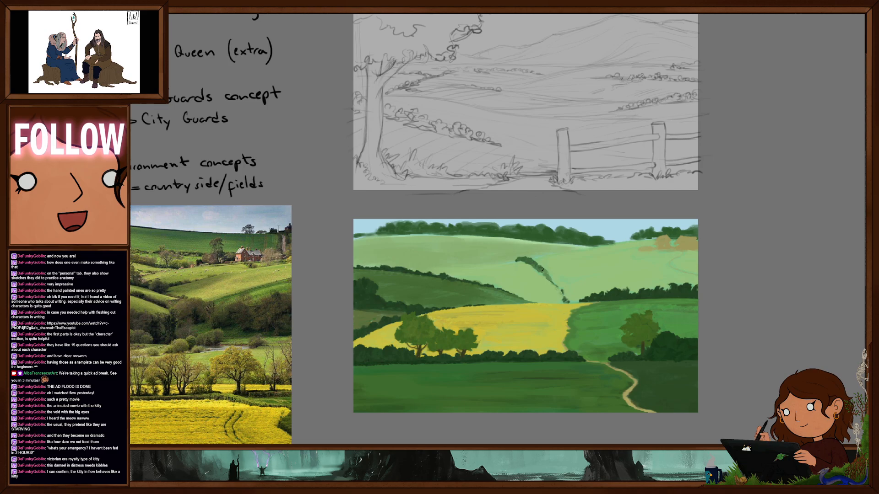
left_click_drag(542, 272, 567, 301)
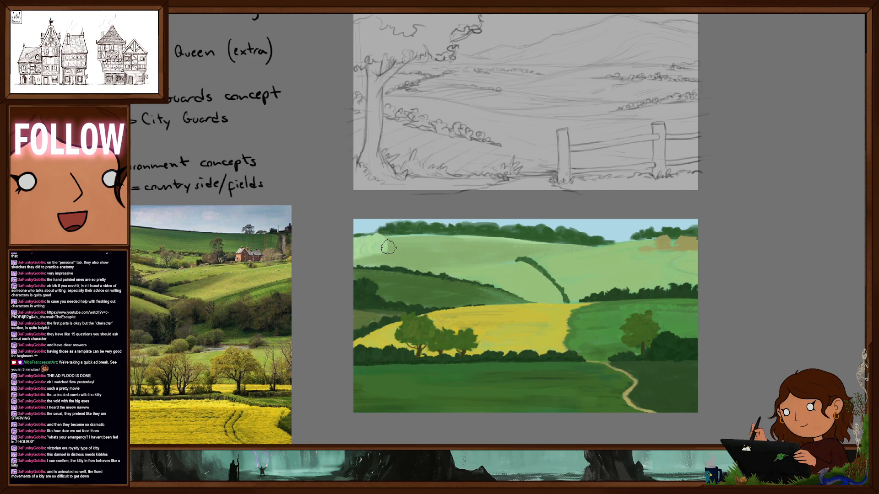
Switch to a brush from the main brush set and paint soft lighter patches on the distant light green hill
right_click(466, 239)
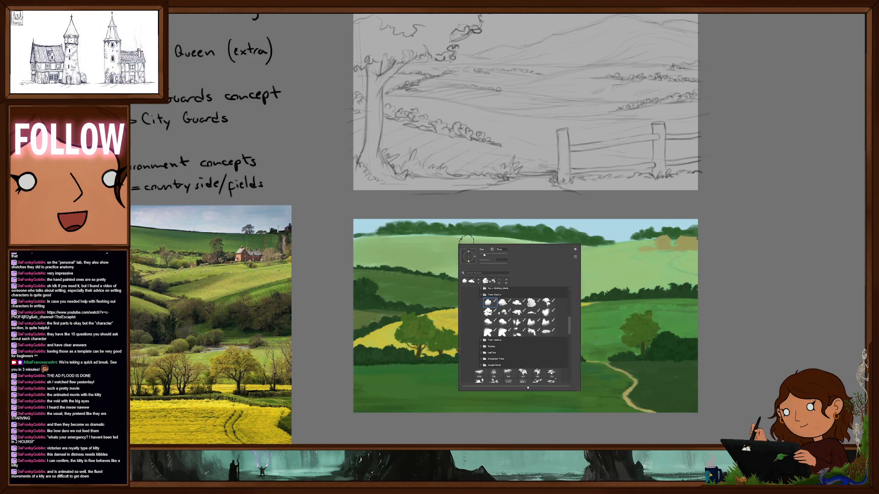
left_click_drag(570, 315, 570, 290)
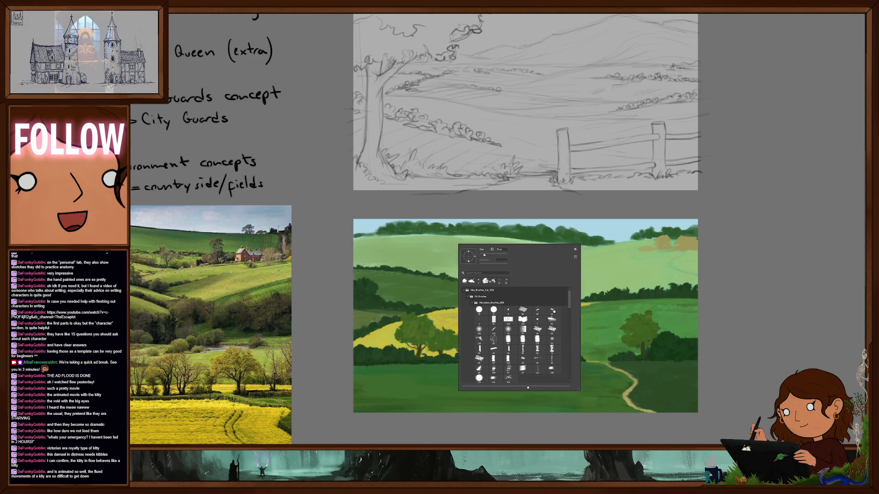
left_click(367, 252)
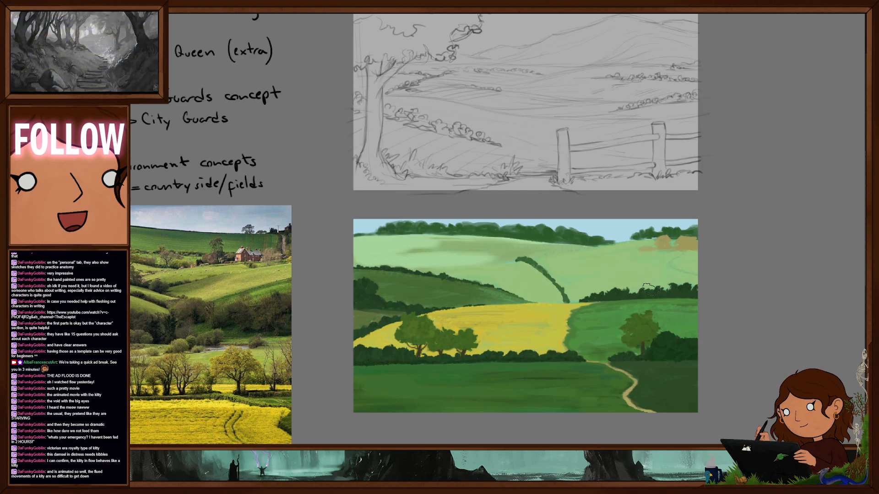
Choose another brush and repaint the diagonal hedge running down the light green hill to the yellow field
scroll(650, 285, "down", 5)
scroll(591, 296, "up", 4)
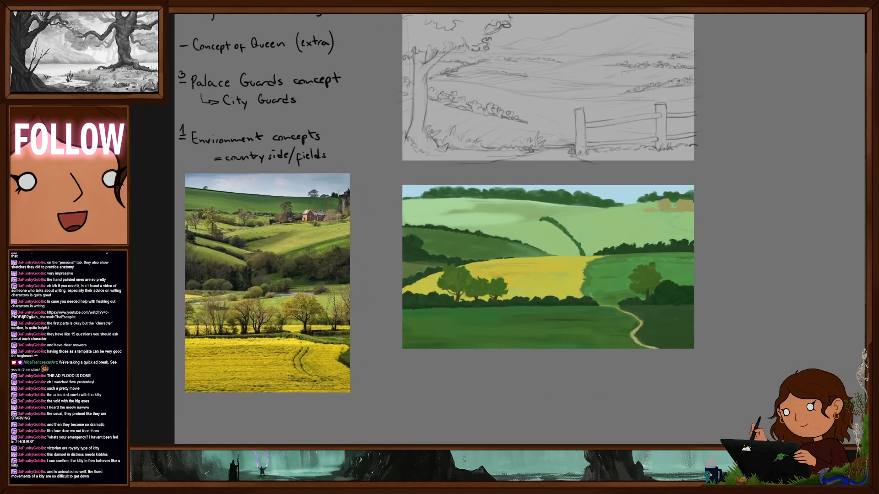
scroll(590, 295, "down", 1)
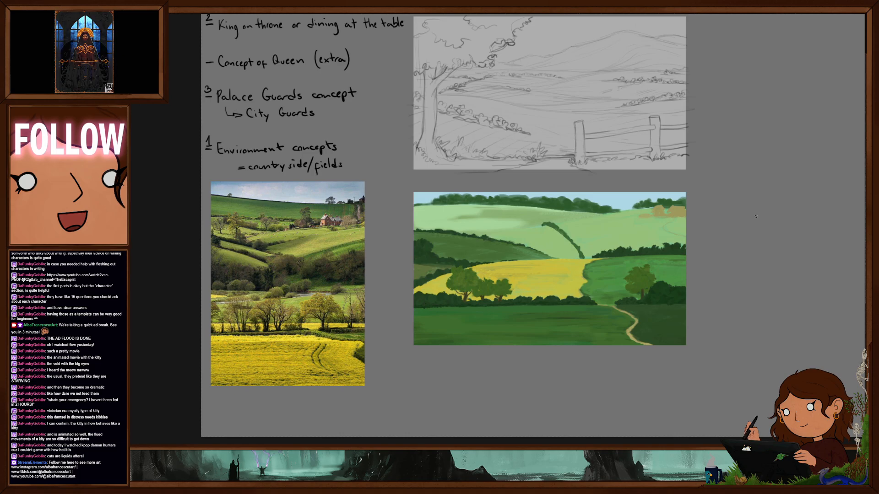
scroll(629, 295, "down", 3)
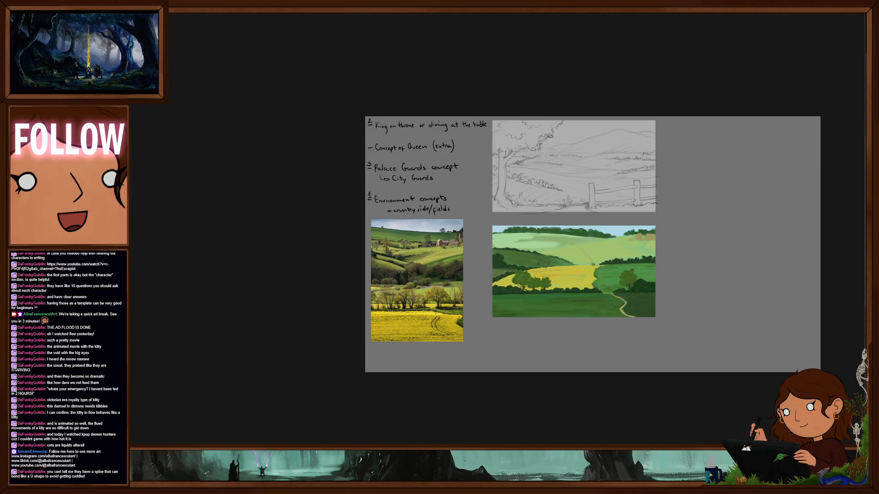
right_click(609, 248)
left_click(688, 340)
left_click(587, 259)
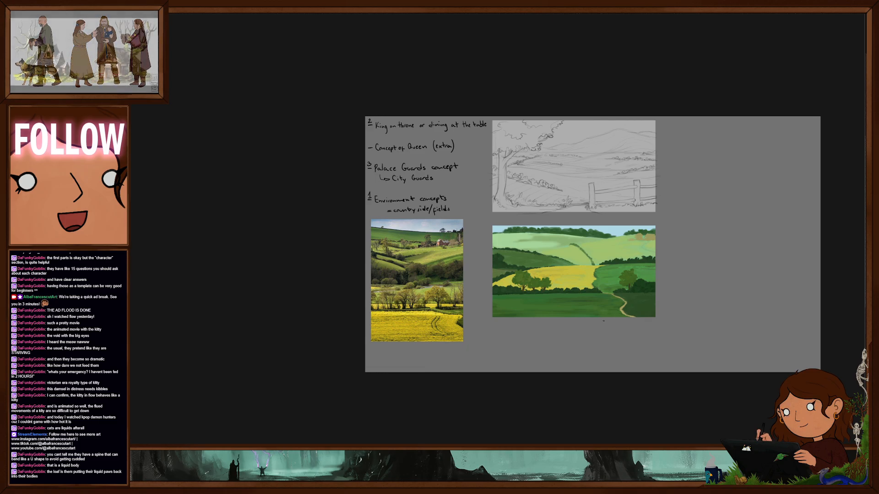
Make a rectangular selection around the colour painting, invert it to the area outside, and deselect
scroll(590, 300, "up", 1)
scroll(596, 299, "up", 2)
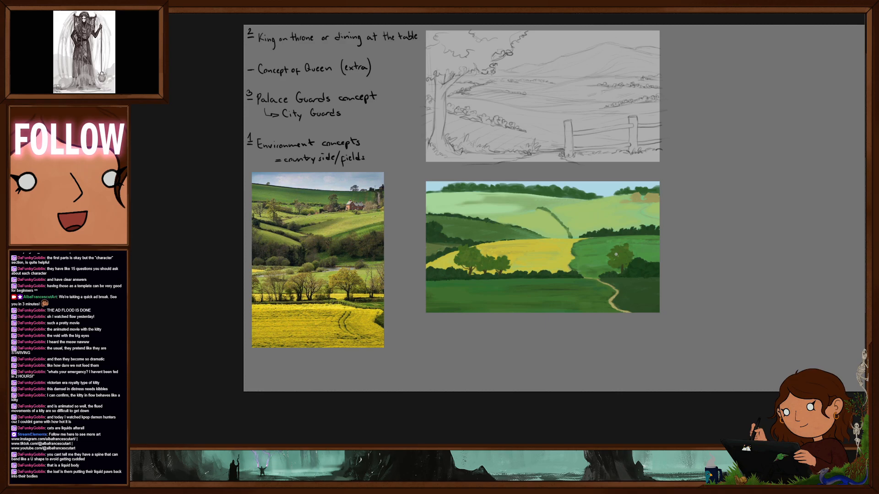
scroll(616, 255, "down", 1)
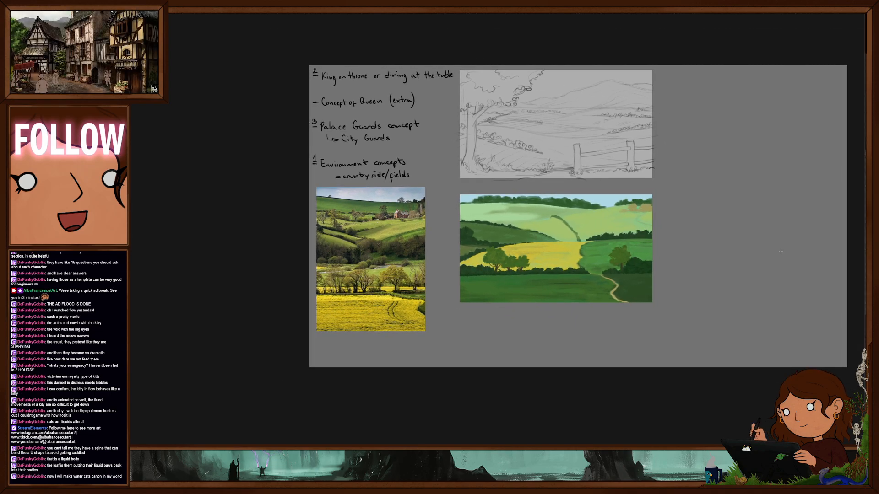
left_click_drag(572, 277, 657, 310)
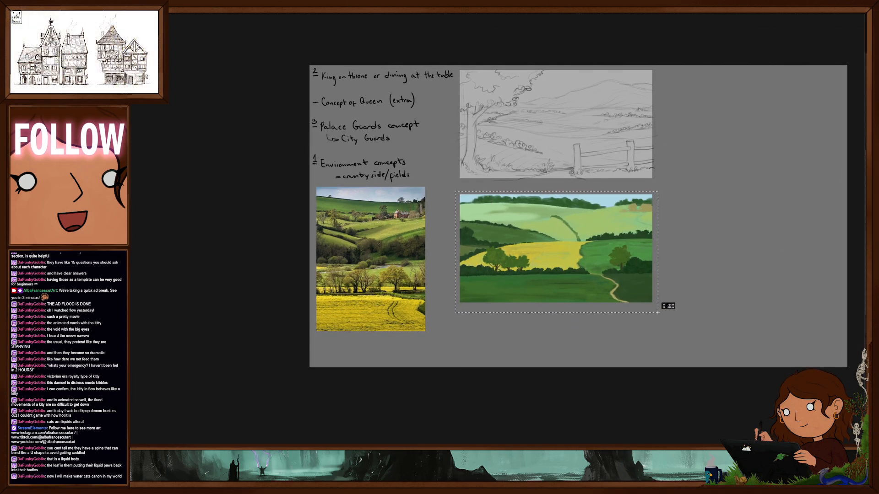
right_click(672, 264)
left_click(656, 281)
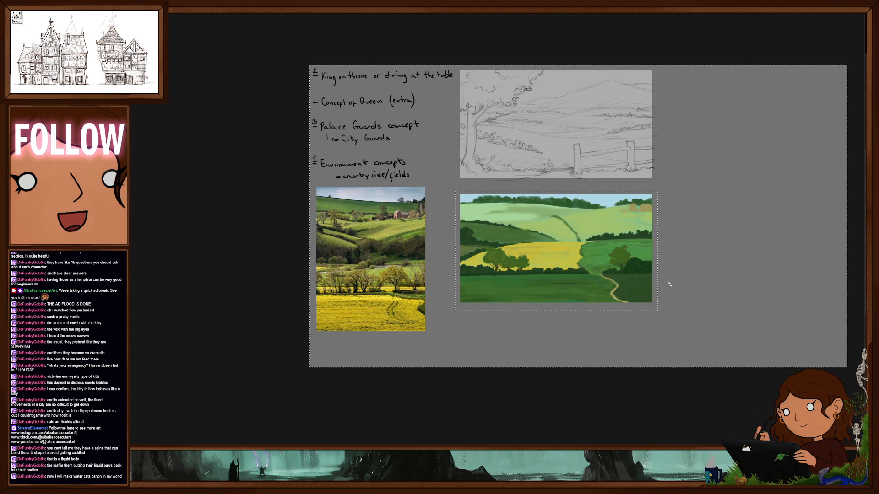
key("ctrl+d")
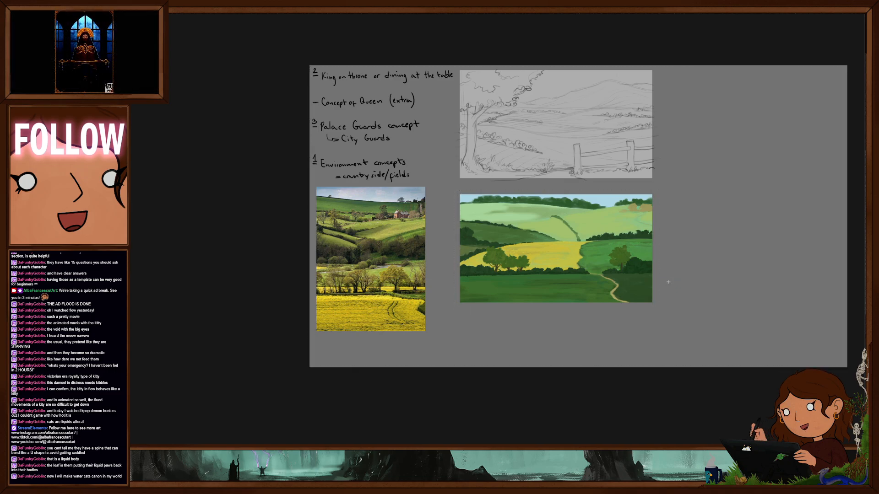
Switch to a greyscale proof view and compare the light and dark values of the painting and the reference photo
key("ctrl+y")
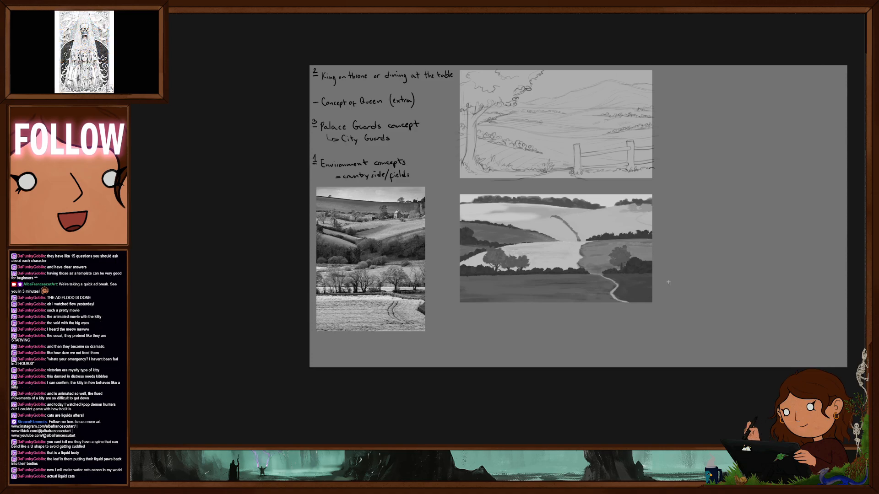
left_click_drag(602, 275, 579, 271)
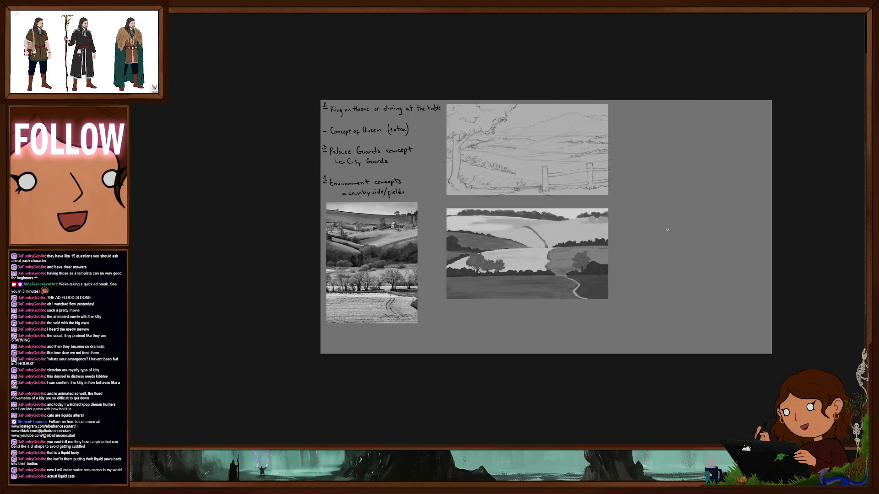
scroll(563, 280, "down", 3)
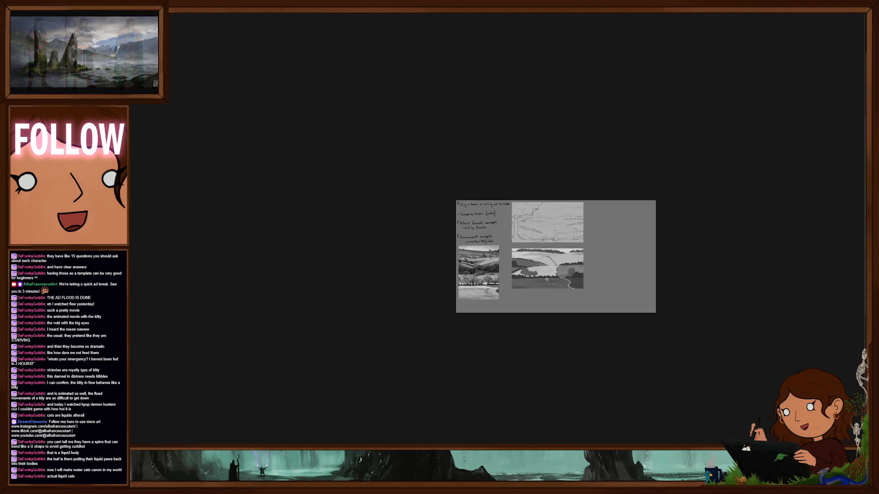
scroll(542, 284, "down", 2)
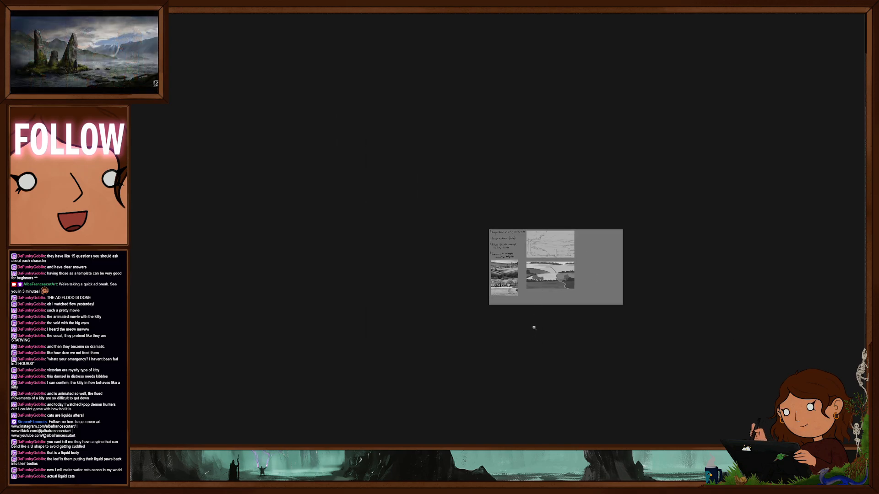
scroll(533, 329, "up", 6)
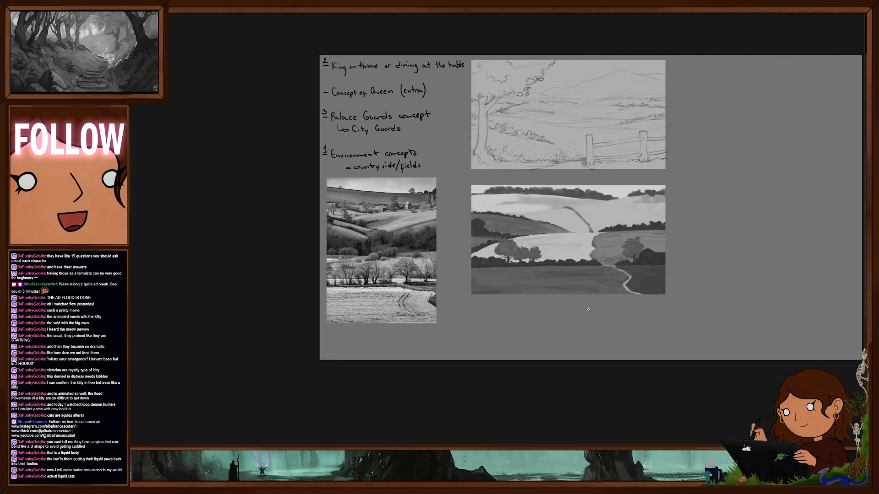
left_click_drag(589, 310, 575, 319)
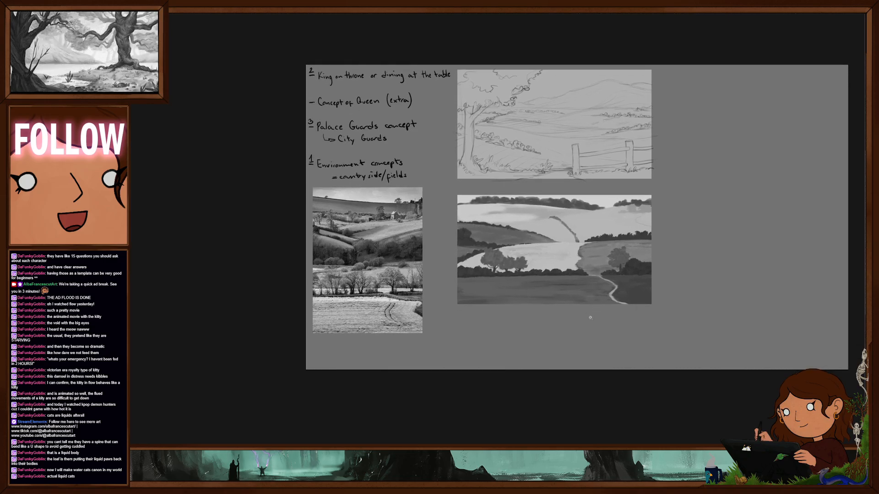
scroll(590, 317, "up", 3)
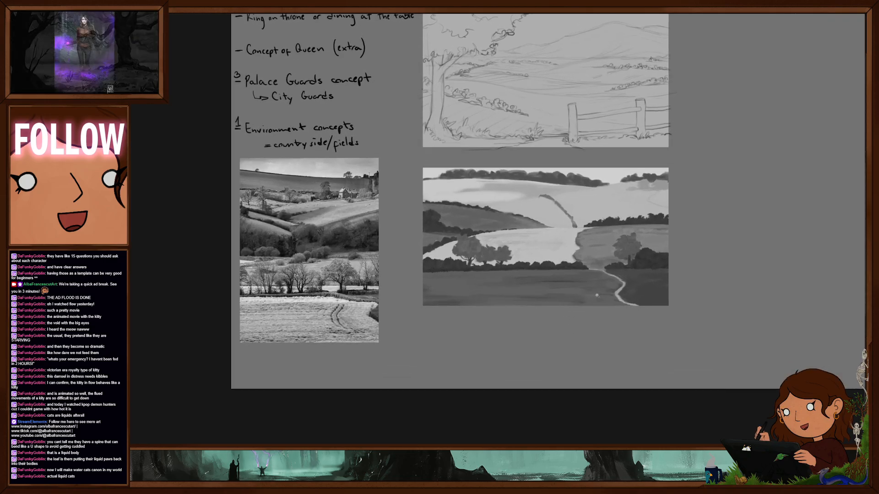
left_click_drag(602, 302, 600, 305)
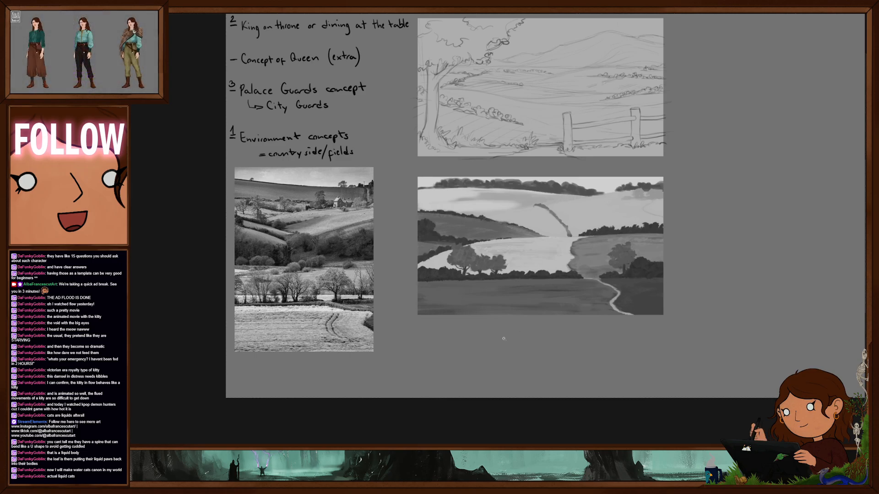
Select the dark hedges on the left hill, along the right middle distance and on the horizon with the Magic Wand
left_click(482, 298)
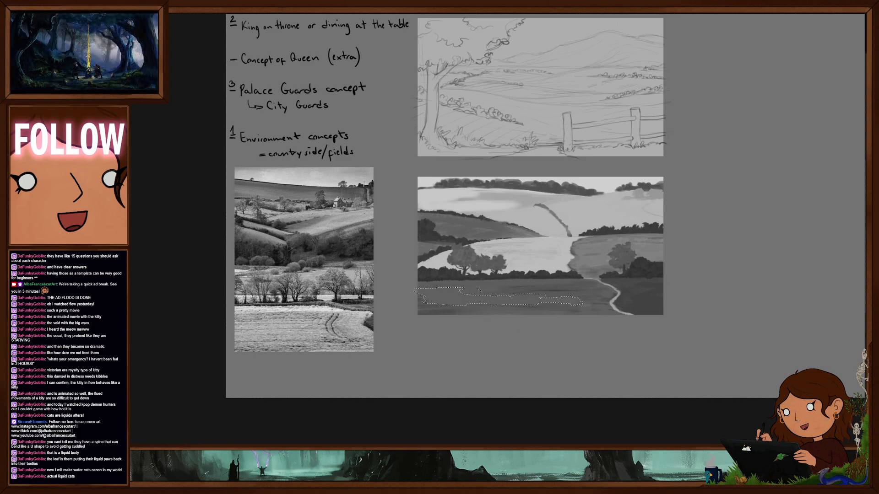
left_click_drag(431, 233, 415, 254)
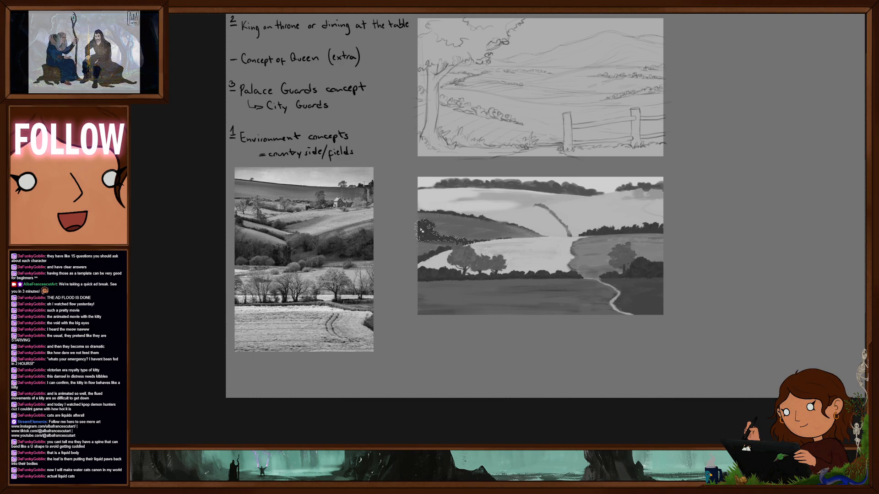
left_click_drag(435, 251, 419, 261)
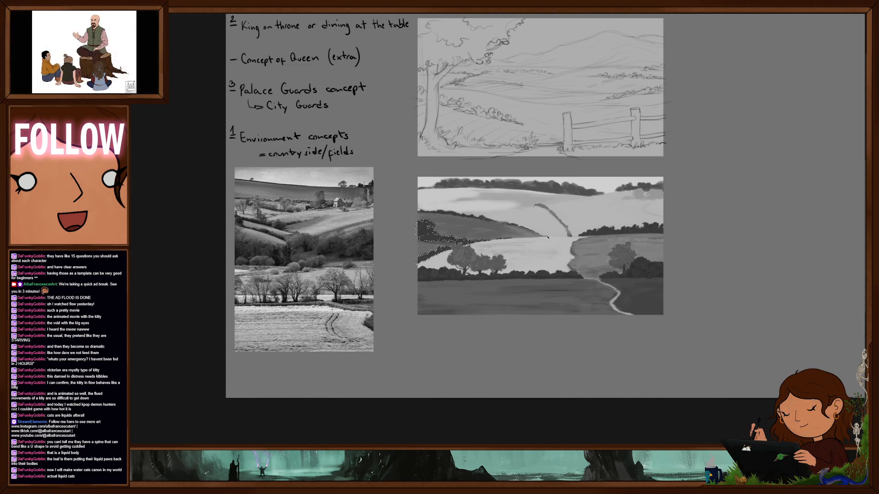
left_click(427, 213)
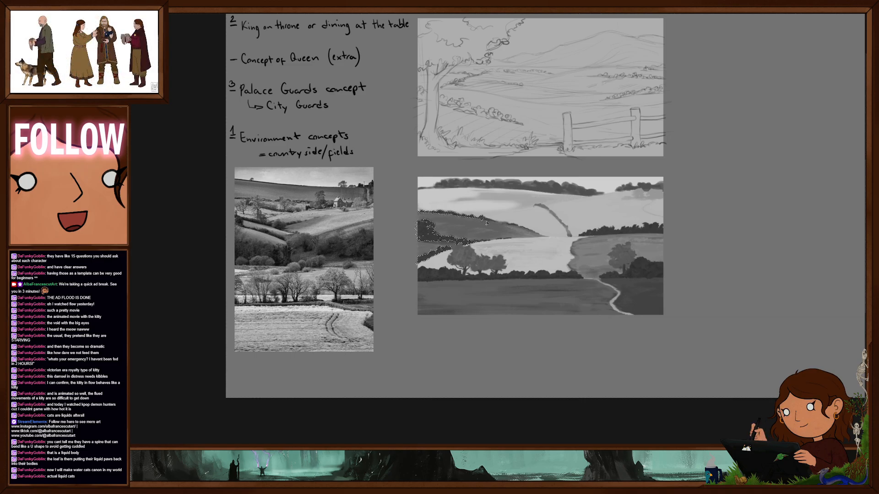
left_click(637, 230)
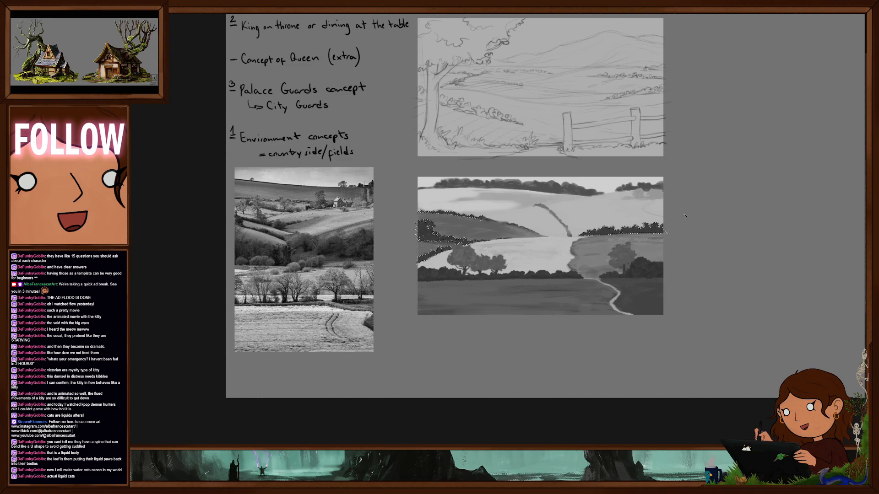
left_click(631, 188)
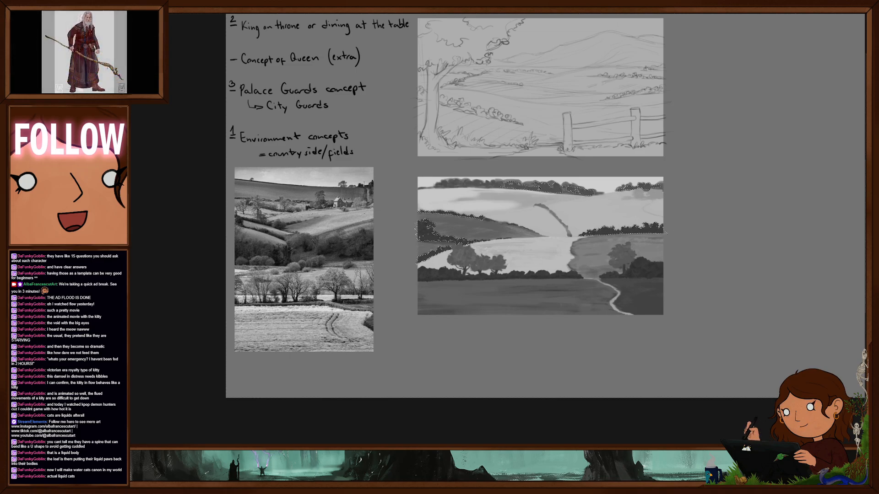
left_click(462, 184)
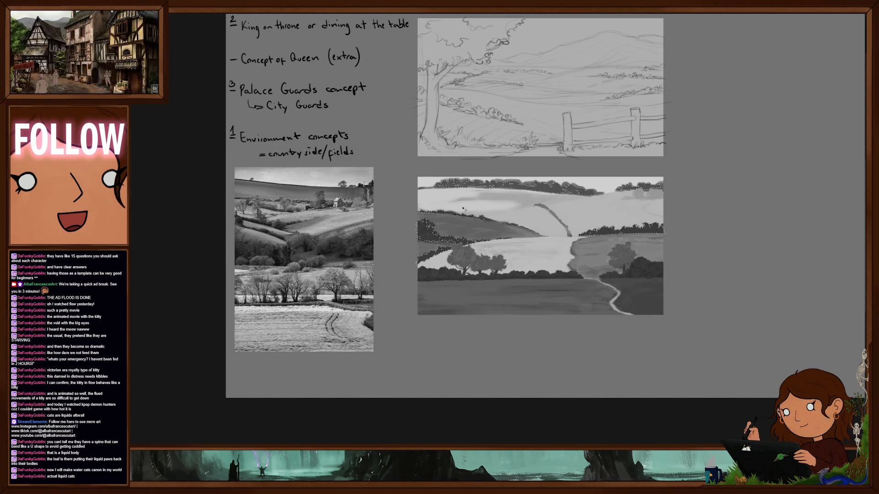
Lighten the selected distant hedges with Hue/Saturation, setting Lightness to 10
key("ctrl+u")
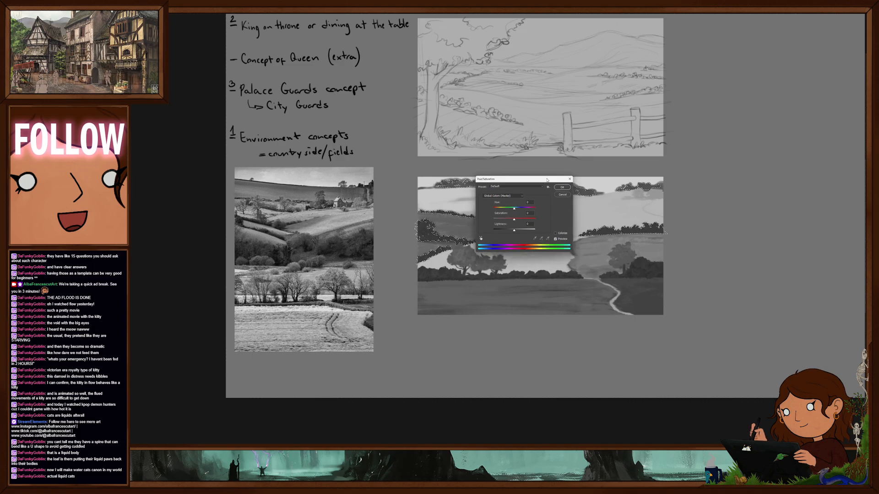
left_click_drag(521, 179, 778, 80)
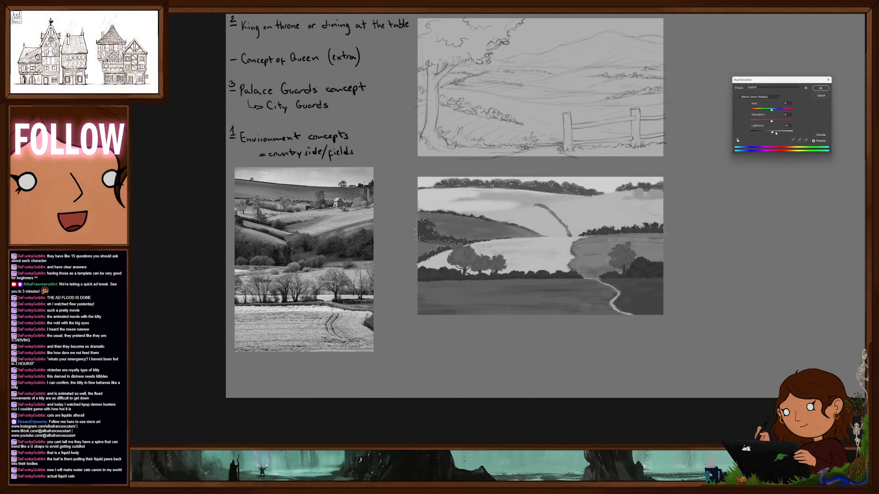
left_click_drag(775, 133, 775, 133)
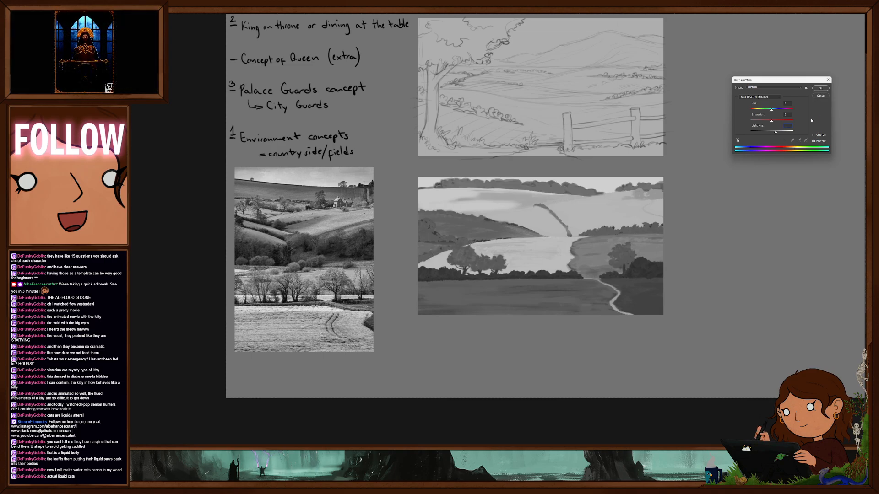
left_click(776, 132)
left_click(532, 152)
left_click_drag(751, 132, 774, 134)
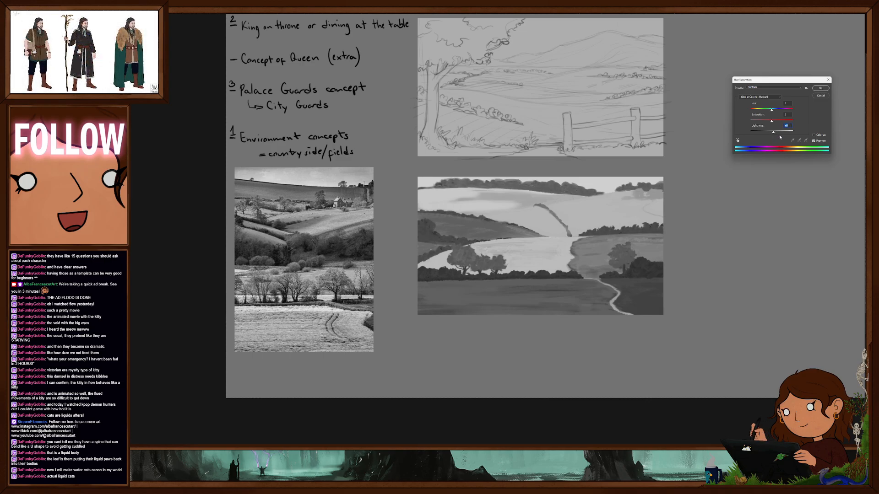
type("10")
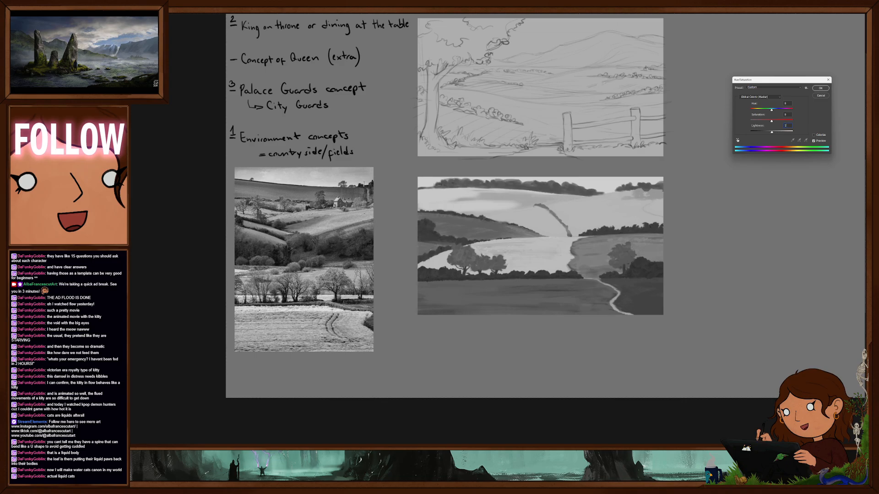
left_click(822, 87)
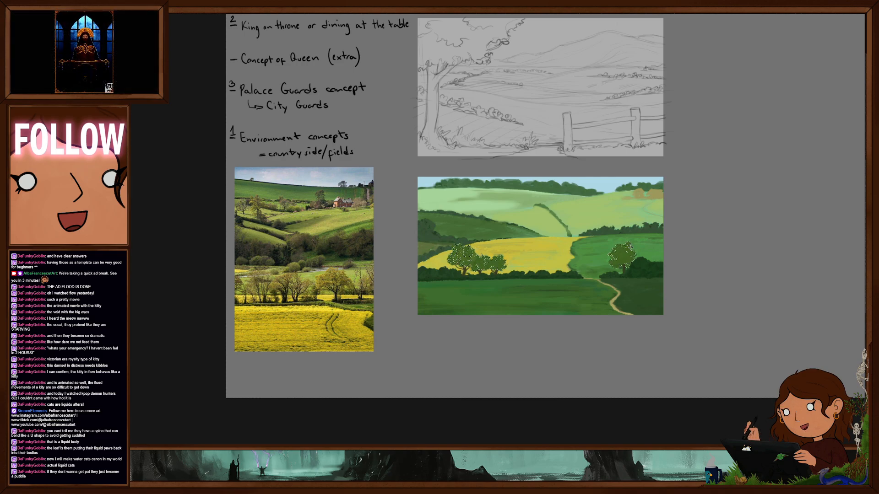
Darken the midtones of the selected trees in the yellow field and on the right green field with Levels
key("ctrl+l")
left_click_drag(573, 314, 787, 198)
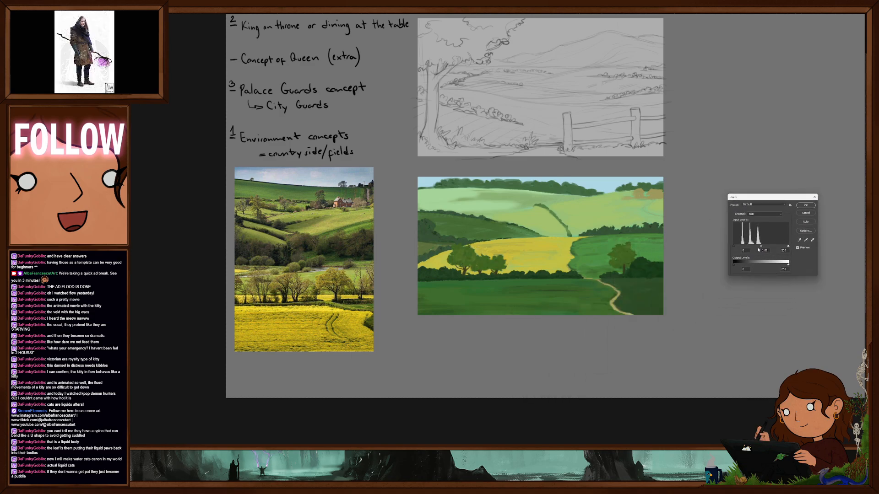
left_click_drag(761, 247, 766, 248)
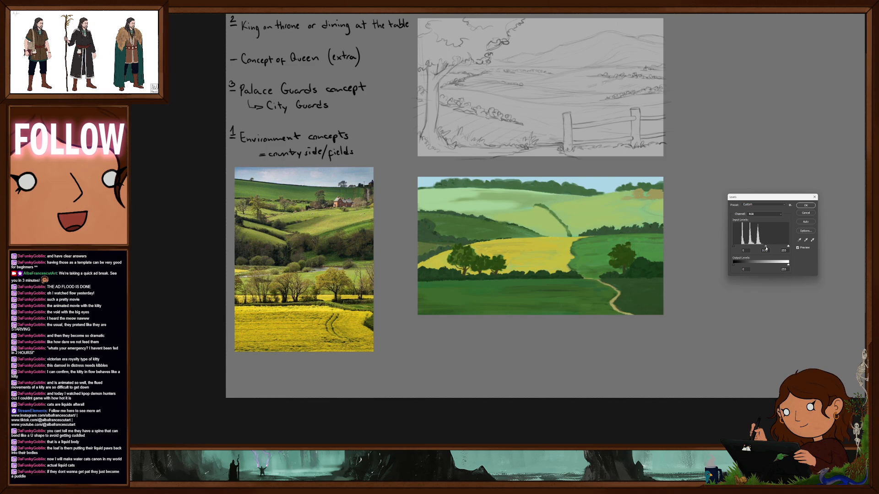
left_click_drag(766, 249, 769, 248)
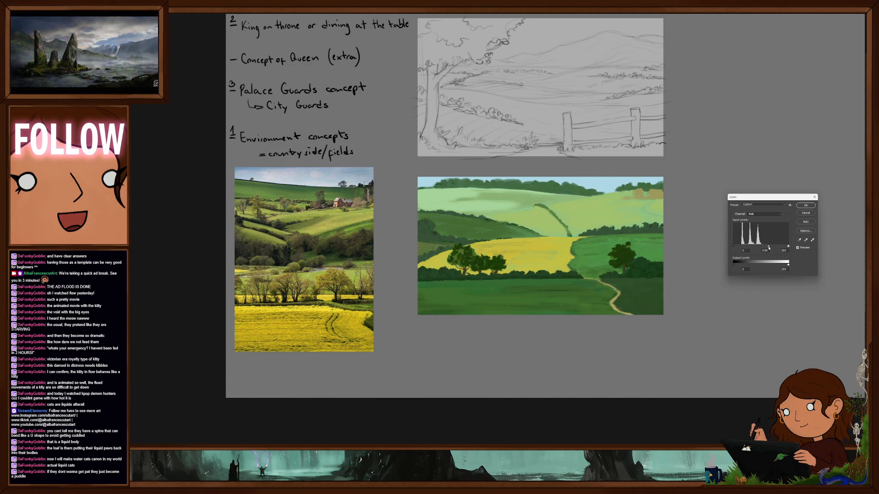
left_click(806, 205)
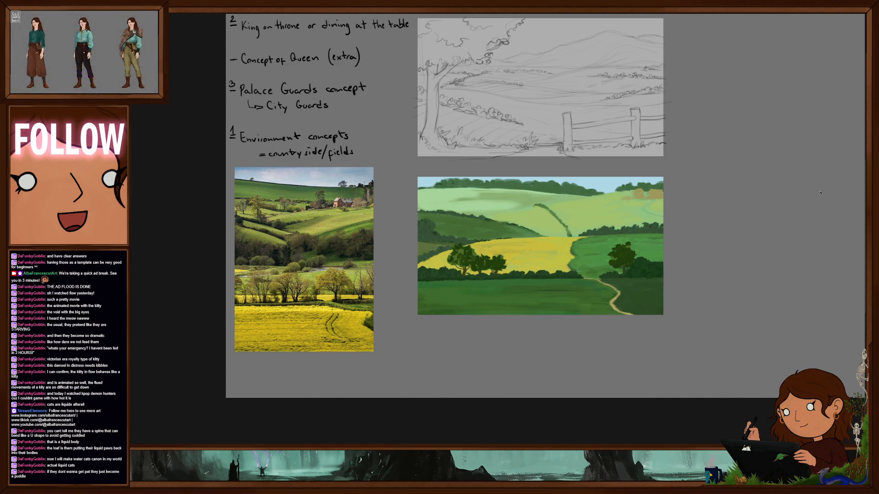
left_click_drag(744, 275, 709, 283)
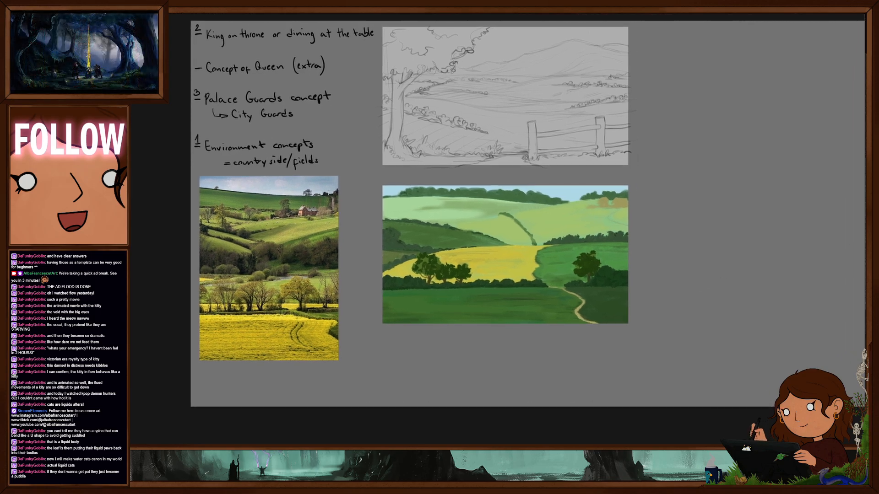
Retouch the foliage of the tree group in the yellow field with a tree-shaped foliage brush
right_click(725, 232)
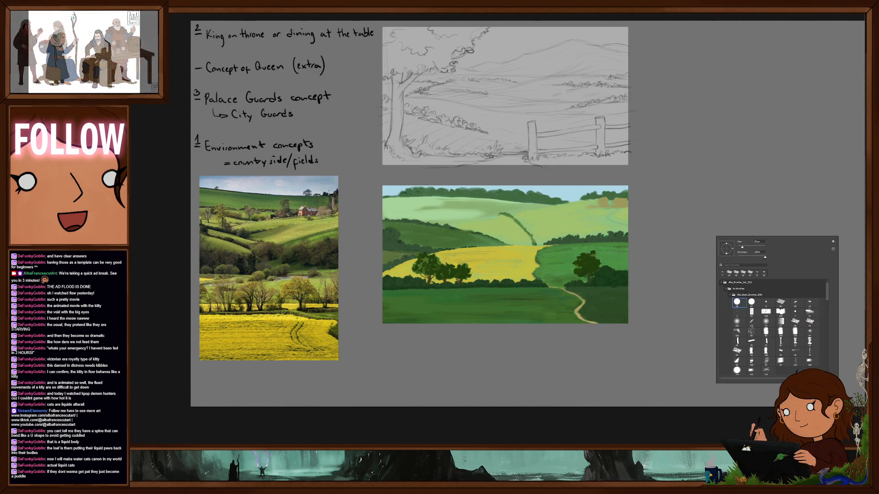
left_click(740, 186)
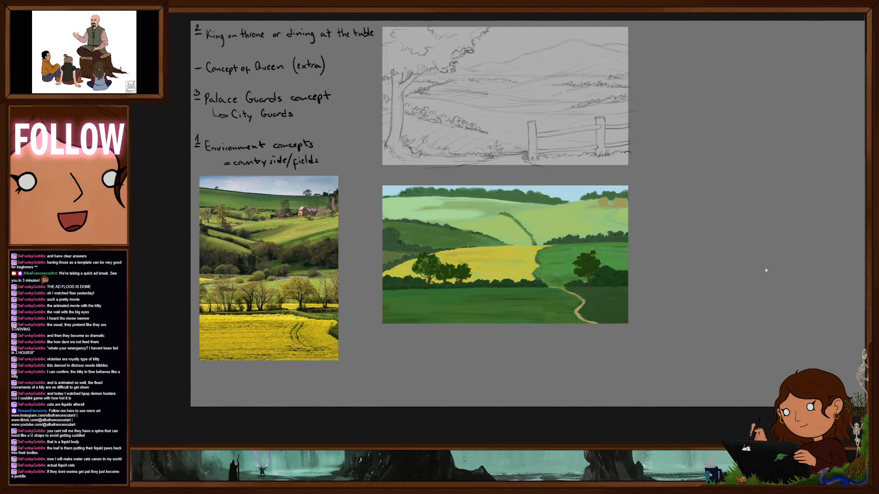
scroll(736, 287, "left", 2)
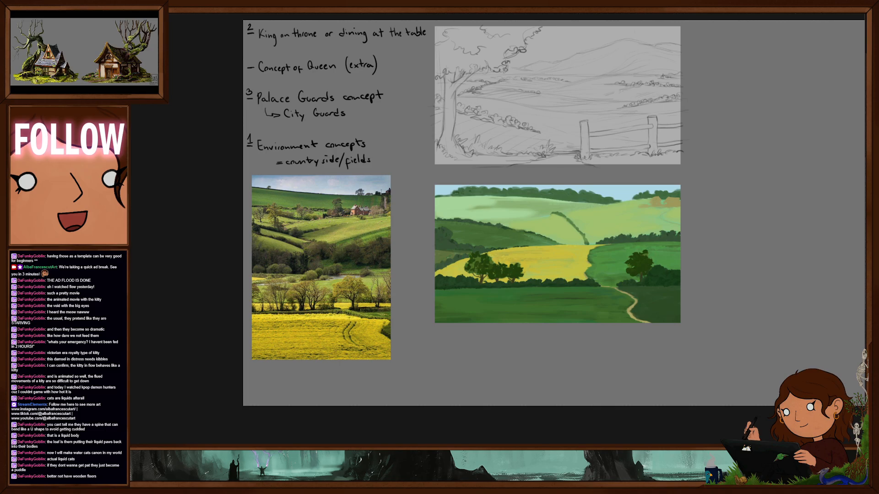
scroll(555, 268, "up", 2)
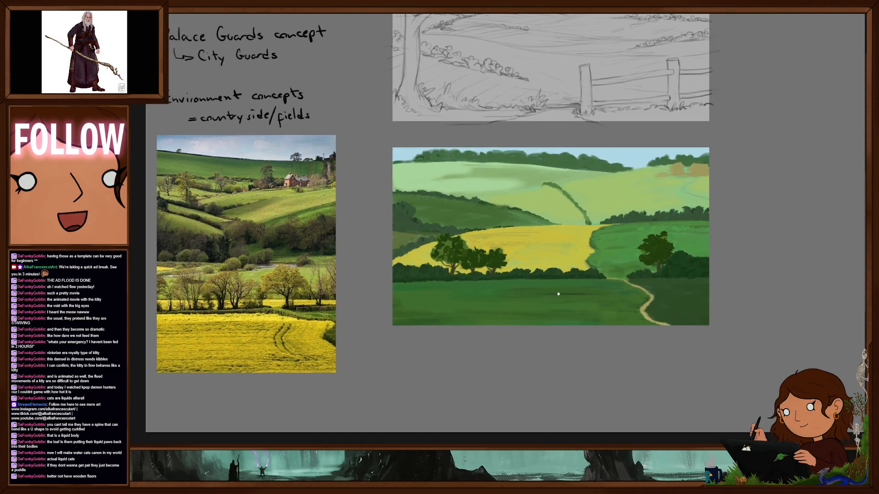
right_click(556, 268)
left_click_drag(668, 329, 668, 351)
left_click(587, 344)
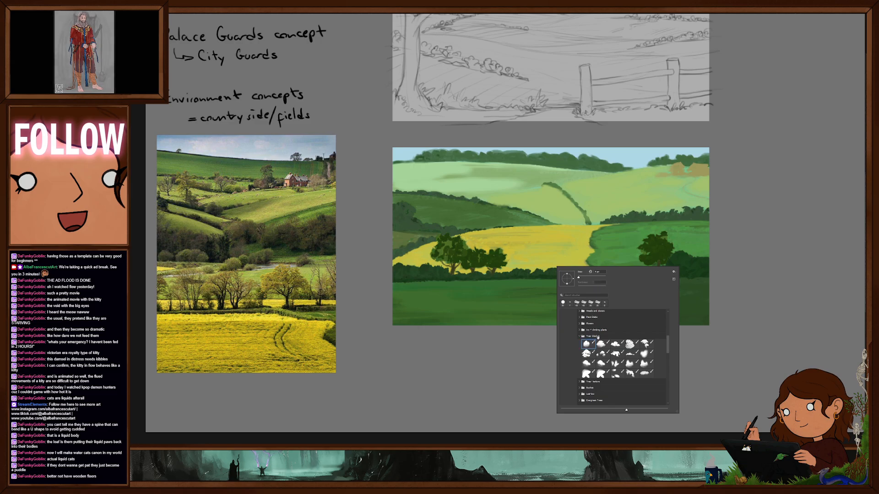
left_click(476, 262)
left_click(476, 262)
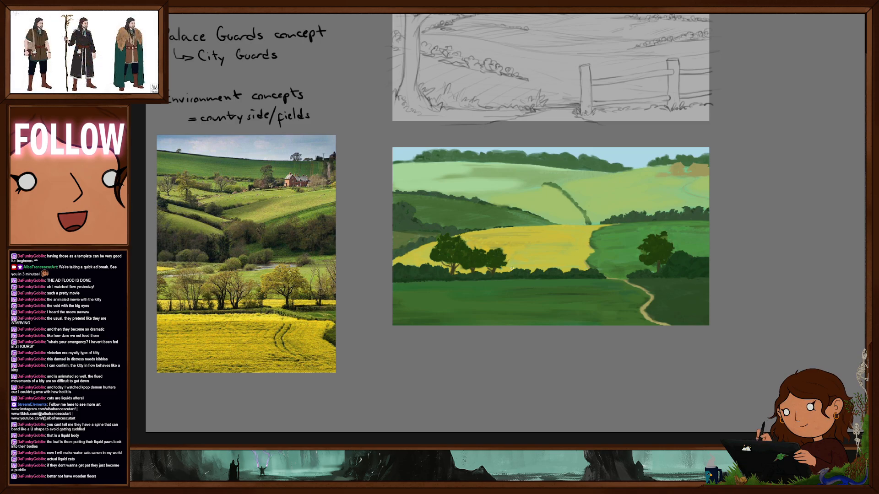
Trim the distant treeline on the horizon into a thinner band with a textured brush from the main brush set
scroll(558, 289, "down", 1)
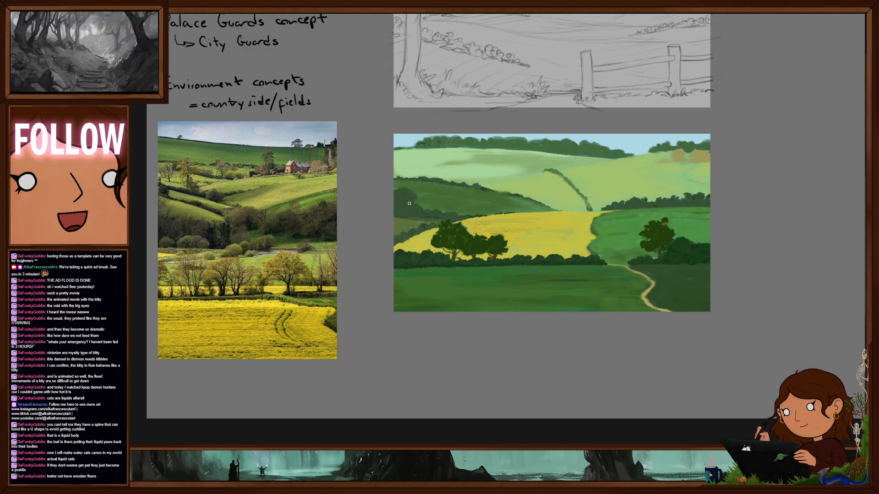
right_click(612, 144)
key("period")
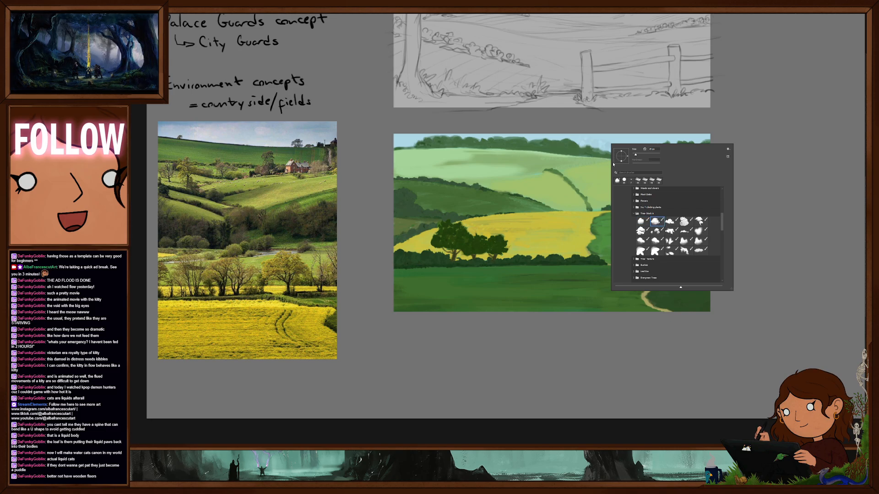
key("Return")
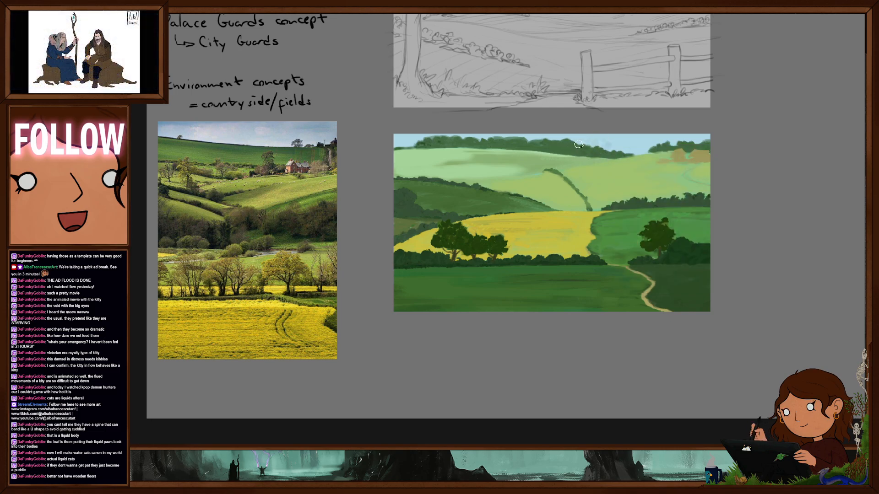
right_click(628, 146)
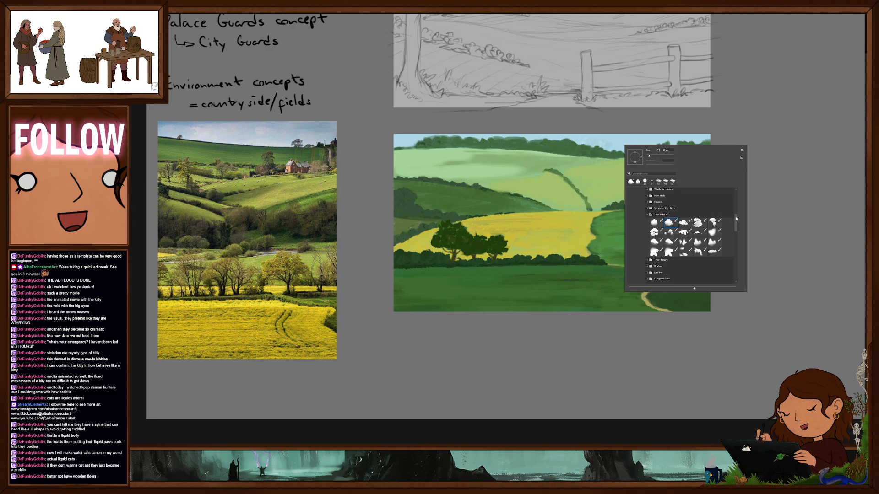
left_click_drag(736, 218, 740, 196)
left_click(689, 211)
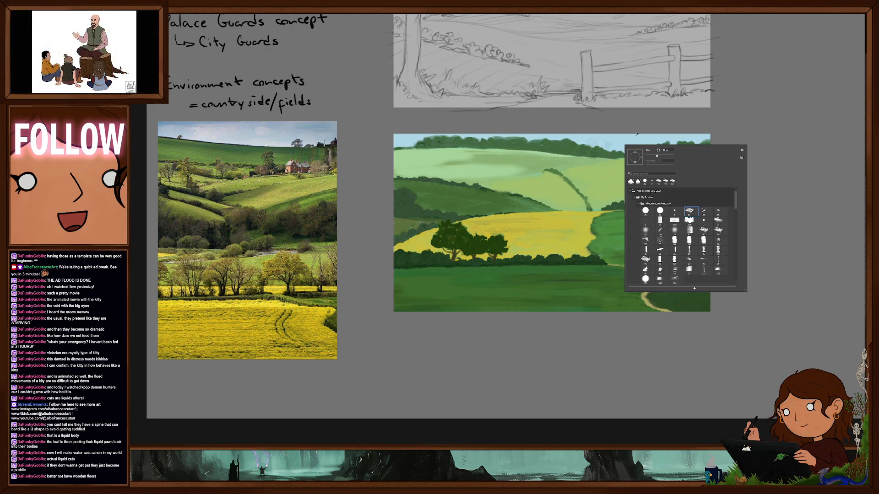
key("Return")
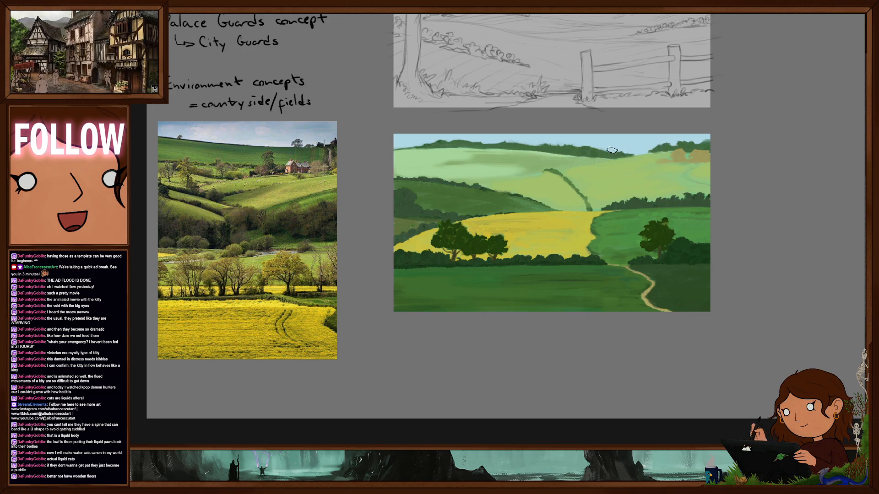
Refine the edges and left end of the thin horizon treeline with a hard round brush
right_click(551, 136)
left_click(571, 200)
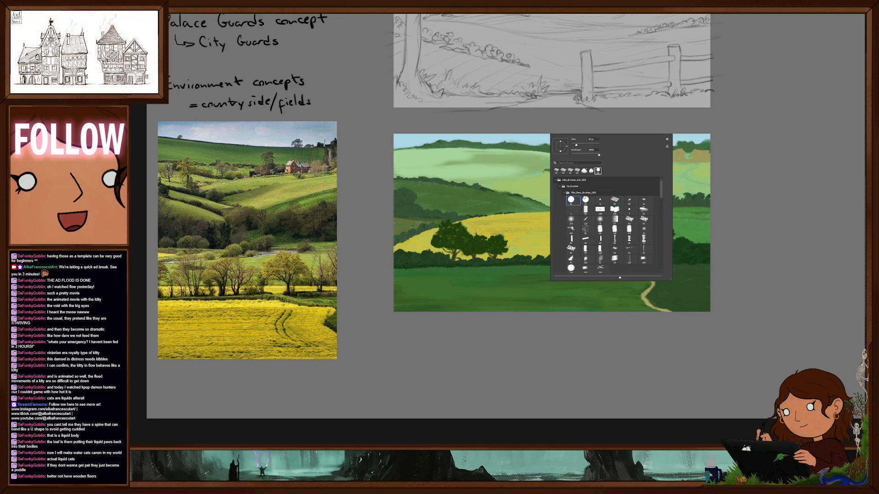
left_click(532, 156)
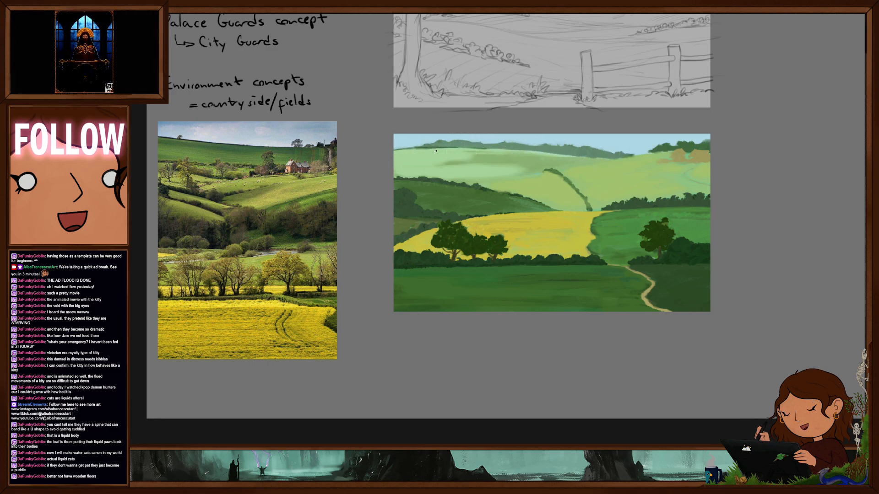
left_click_drag(439, 149, 427, 147)
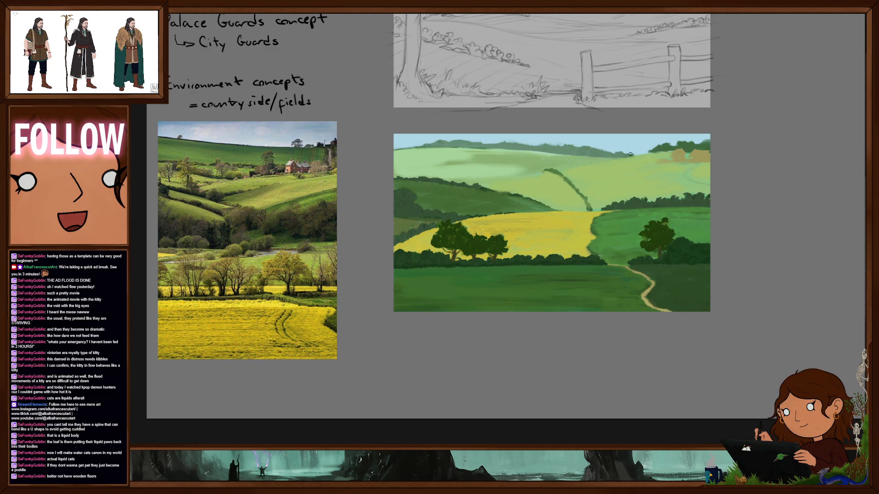
Sample the far hill's green and blend the hill crest beneath the horizon treeline with a textured brush
right_click(649, 162)
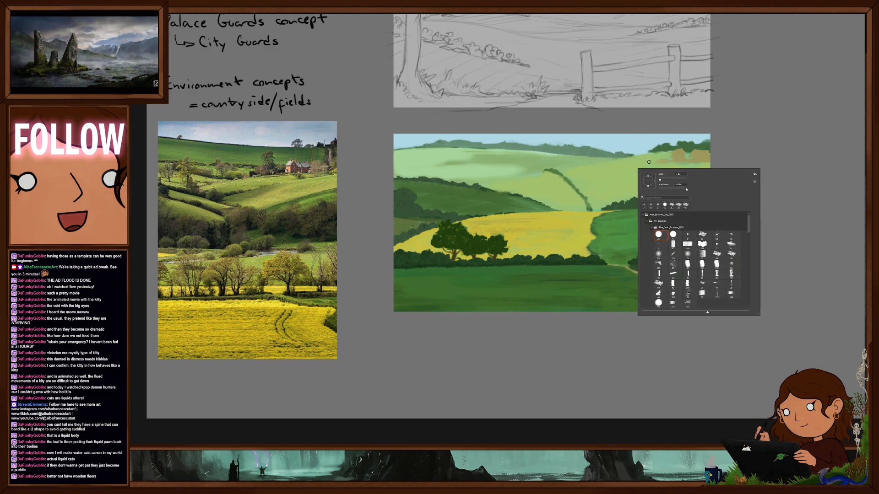
left_click(731, 257)
left_click(624, 167, "alt")
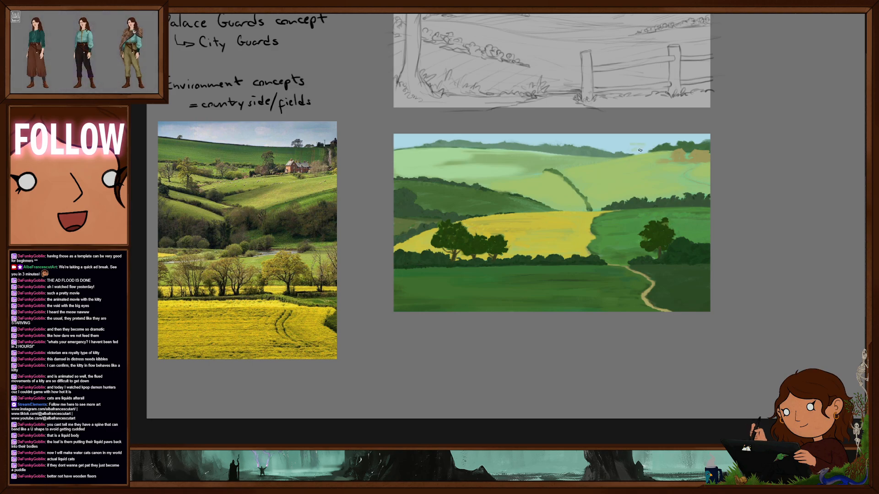
right_click(663, 150)
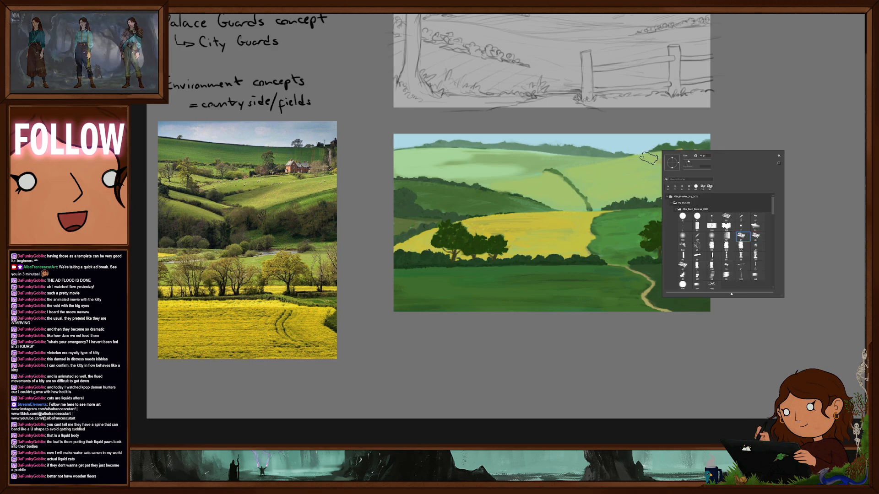
double_click(744, 238)
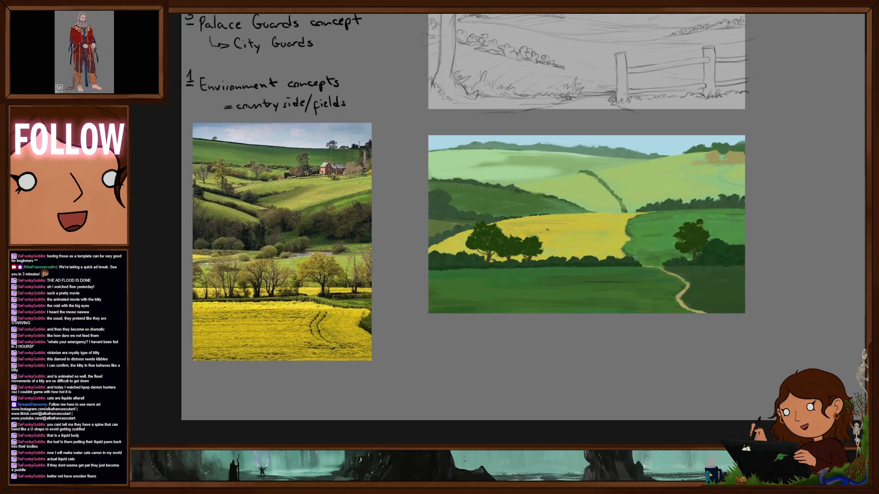
Sample the horizon treeline's colour and build rounded treetops along it with a foliage brush
right_click(679, 231)
left_click_drag(738, 209, 738, 232)
left_click(699, 235)
left_click(614, 151, "alt")
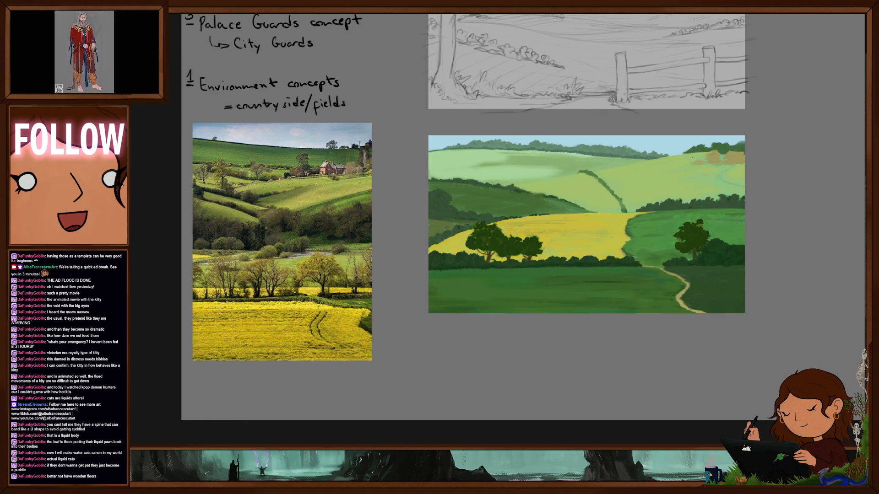
Blend soft light green strokes into the left far hill with a textured brush
left_click_drag(620, 222, 609, 219)
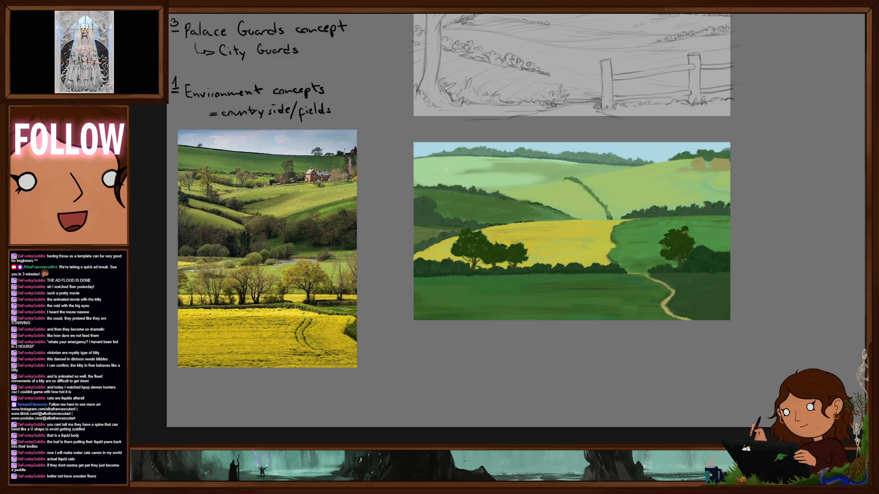
right_click(462, 171)
scroll(563, 248, "up", 3)
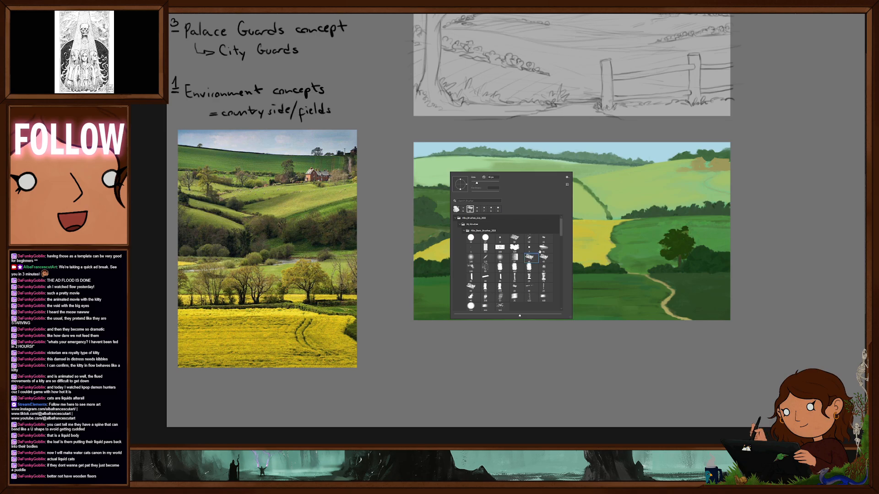
left_click(456, 162)
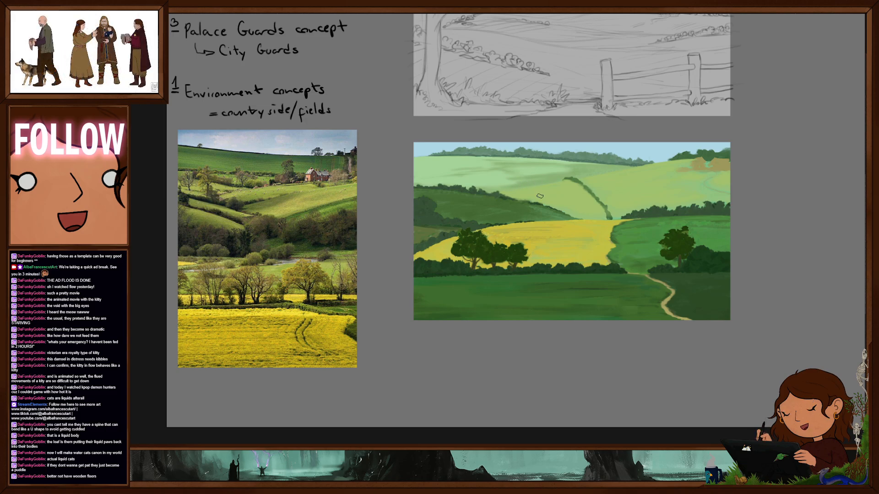
Paint thin hedge lines dividing the light green fields on the far hills with a foliage brush
scroll(539, 196, "down", 3)
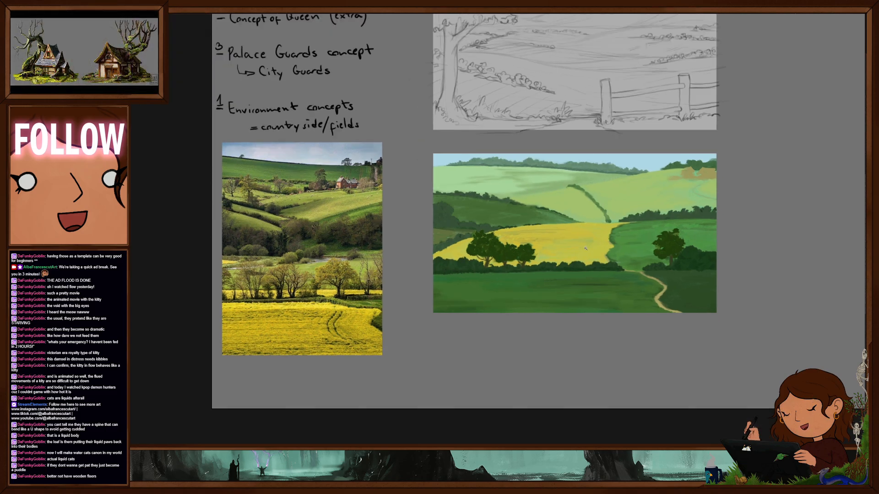
left_click_drag(610, 283, 589, 262)
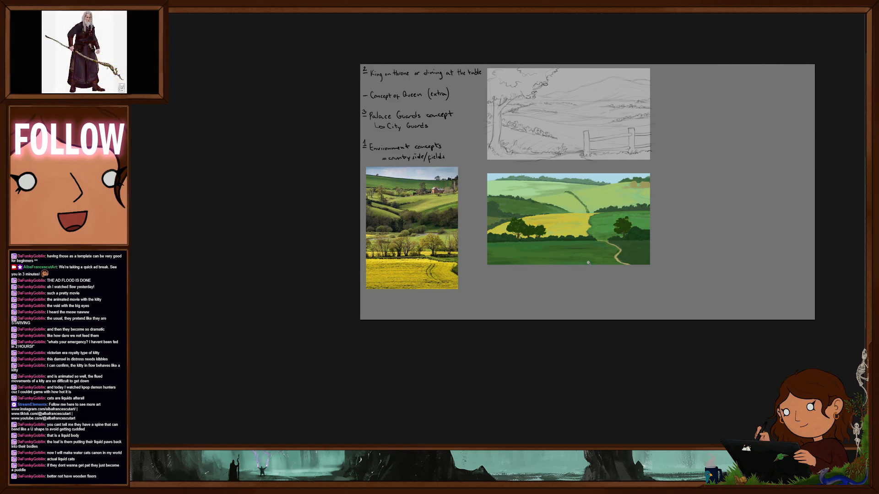
scroll(605, 174, "up", 3)
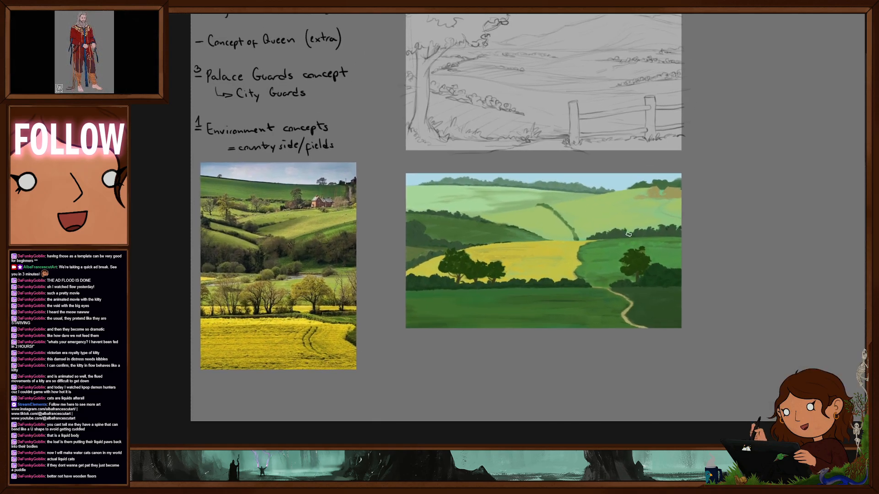
right_click(589, 226)
scroll(699, 283, "down", 5)
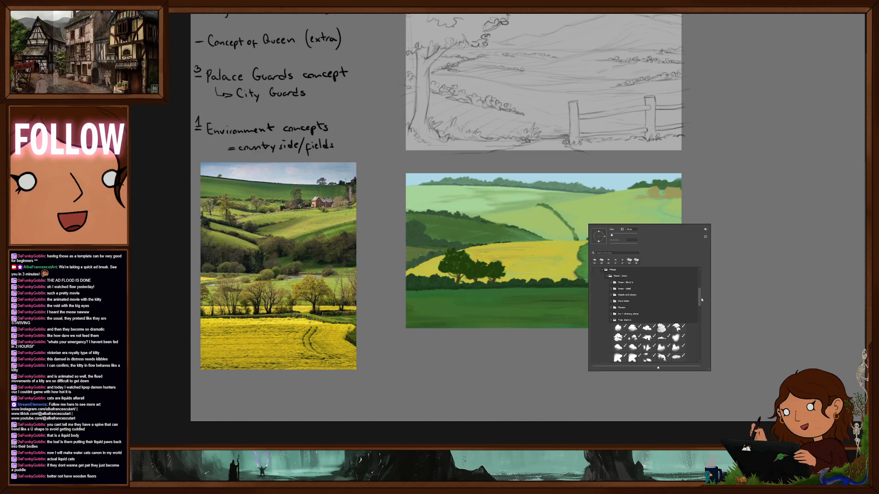
left_click_drag(615, 209, 622, 208)
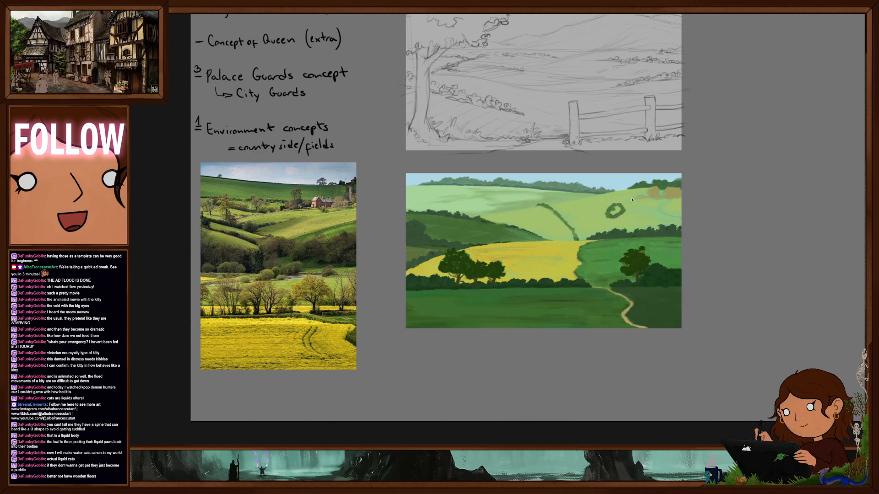
key("ctrl+z")
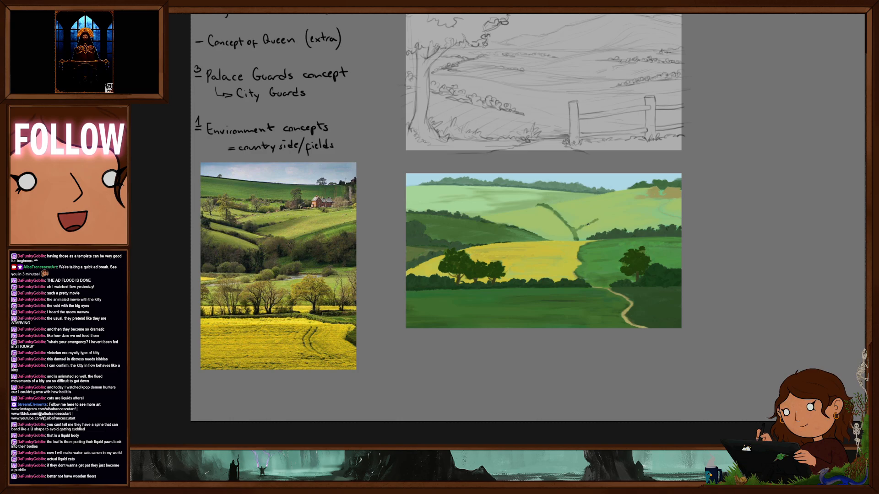
left_click_drag(590, 223, 609, 214)
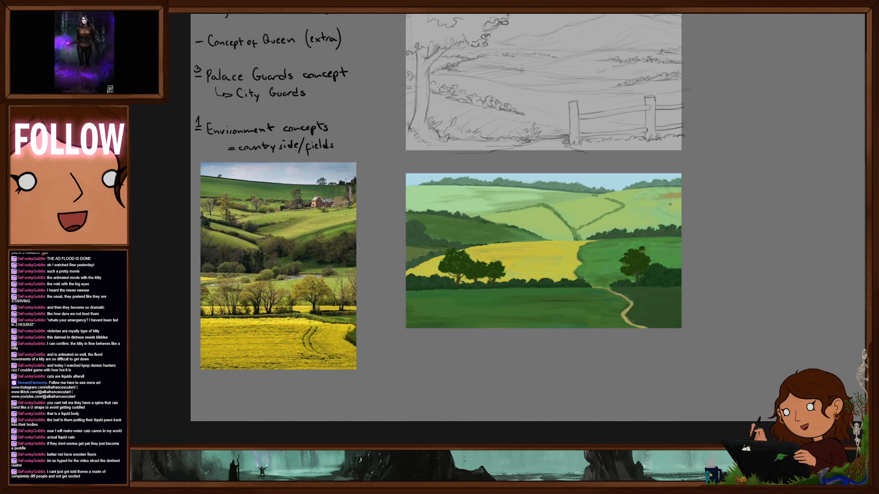
Cover the orange patch on the far right hill with light green using a small rectangular brush
scroll(665, 200, "up", 2)
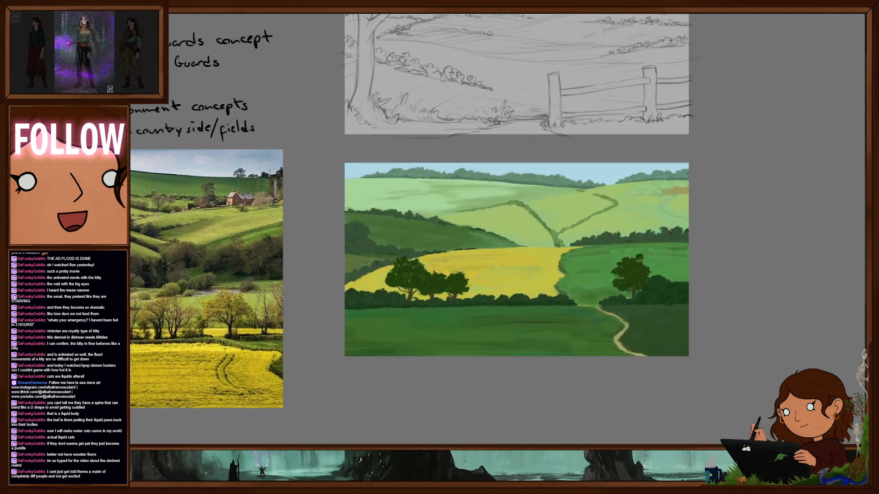
left_click_drag(680, 249, 681, 248)
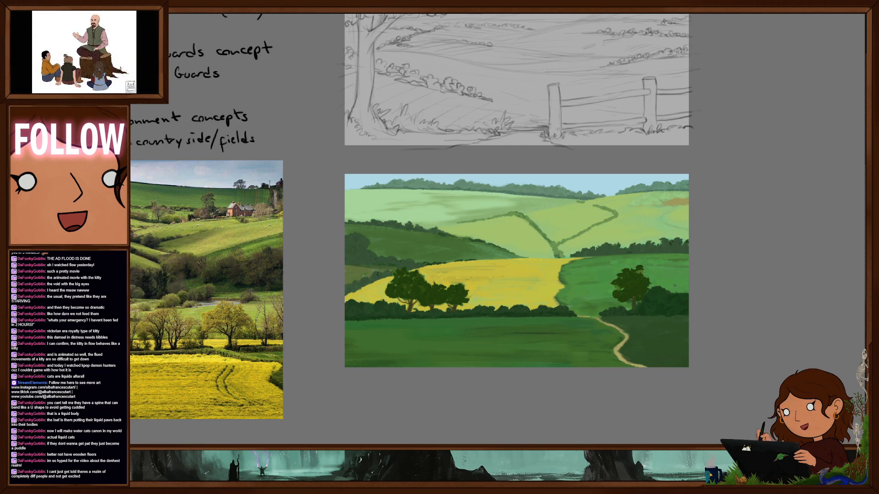
right_click(688, 191)
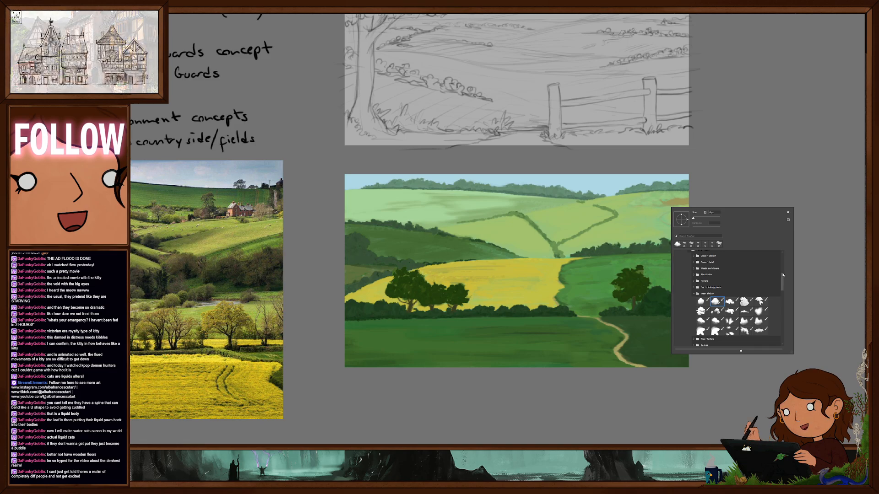
left_click_drag(782, 282, 783, 260)
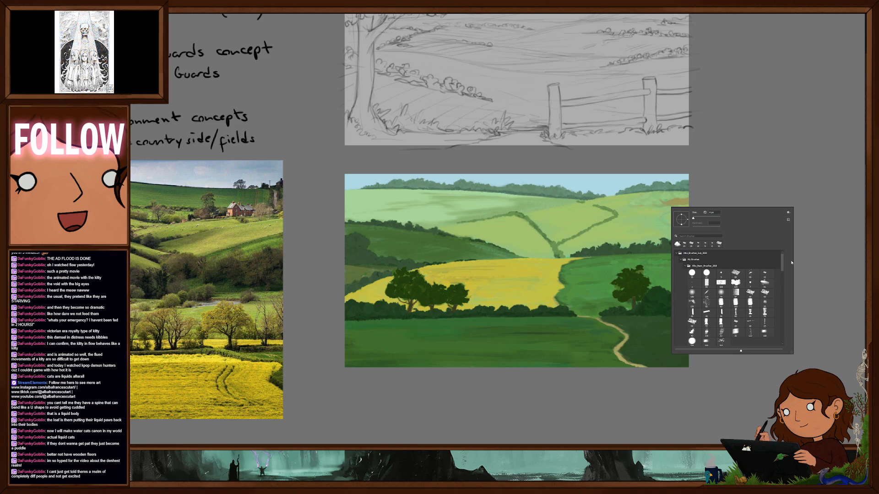
left_click(723, 281)
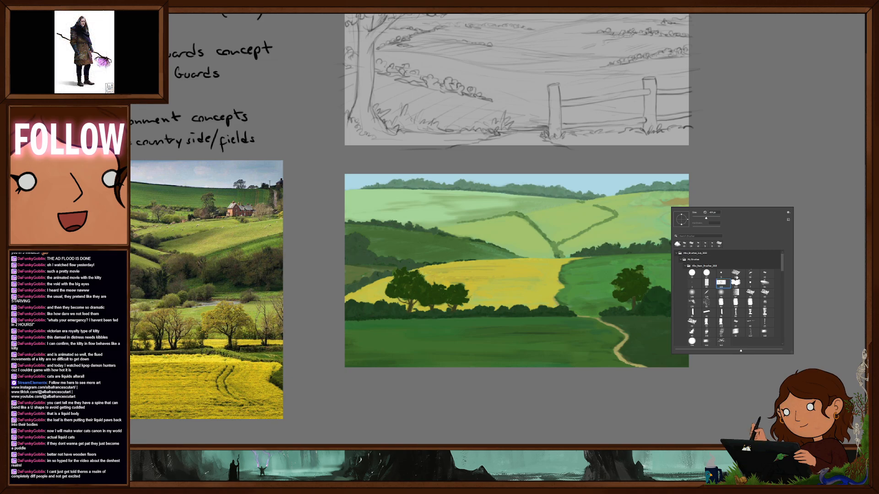
left_click(668, 204)
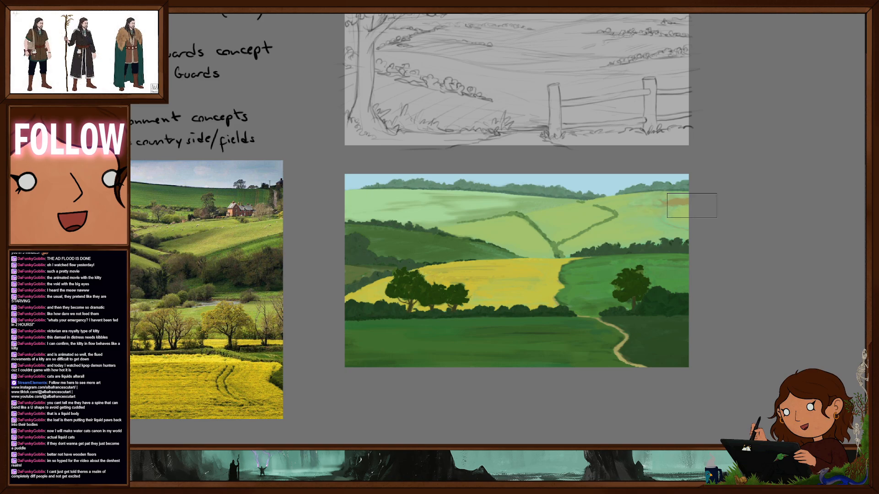
key("bracketleft")
key("bracketleft")
key("bracketleft")
key("bracketleft")
key("bracketleft")
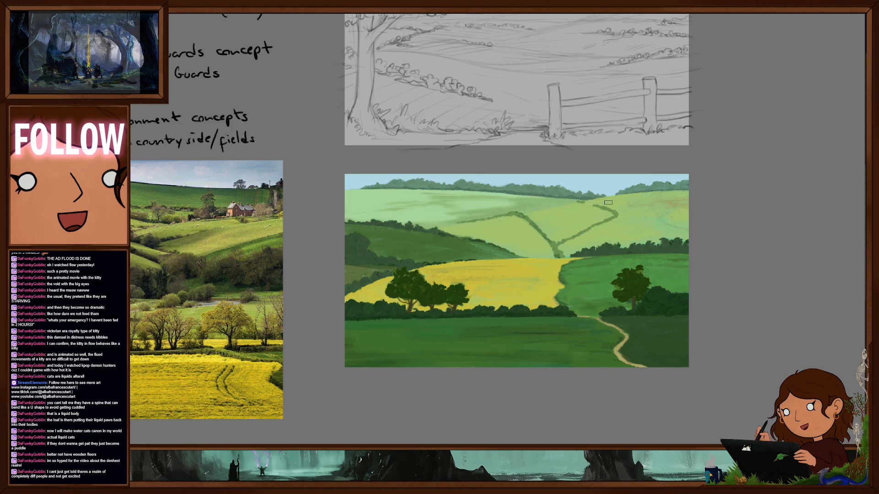
Hide the reference photo and handwrite "- Character concepts of" beneath the environment concepts note with a small round brush
left_click_drag(667, 221, 716, 264)
key("Delete")
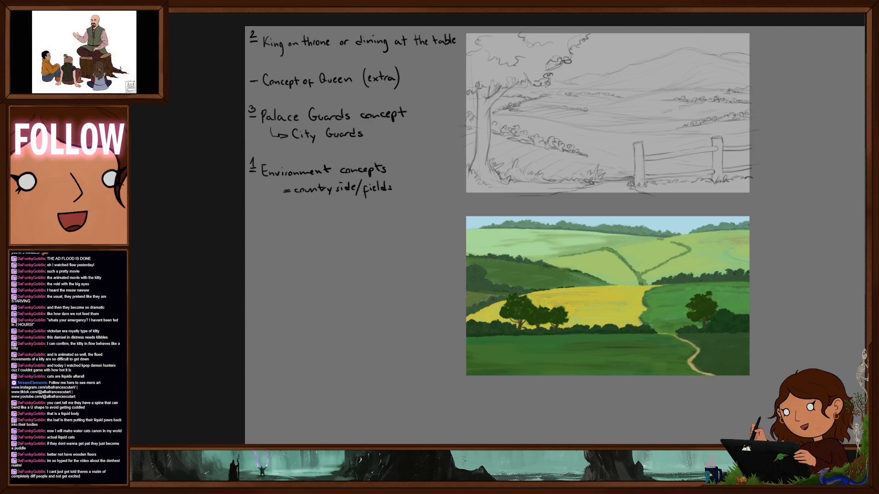
right_click(411, 199)
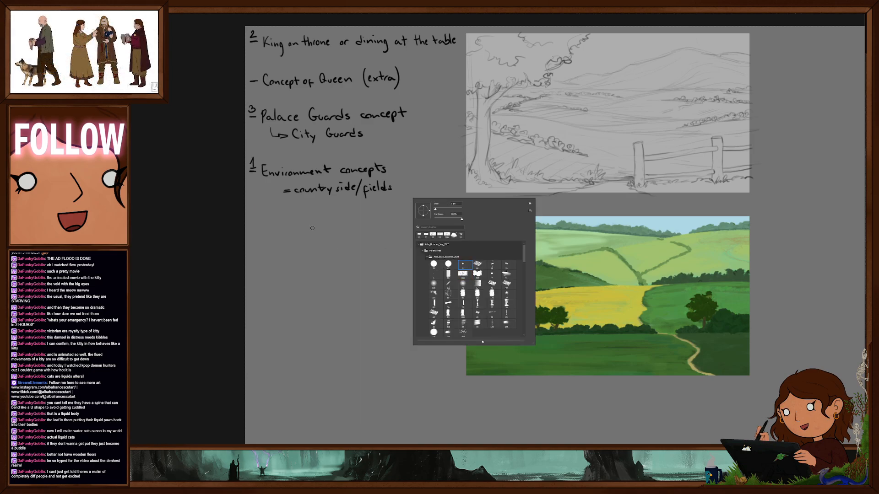
double_click(469, 267)
left_click_drag(322, 240, 333, 245)
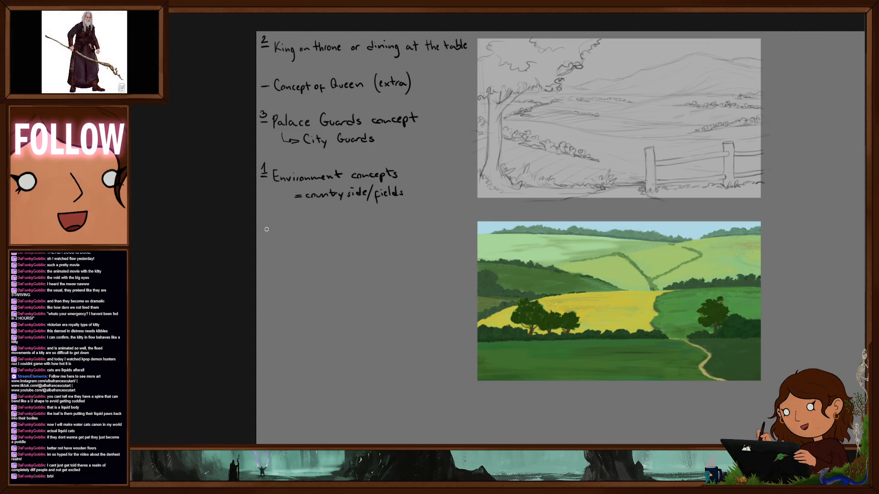
left_click_drag(261, 228, 326, 229)
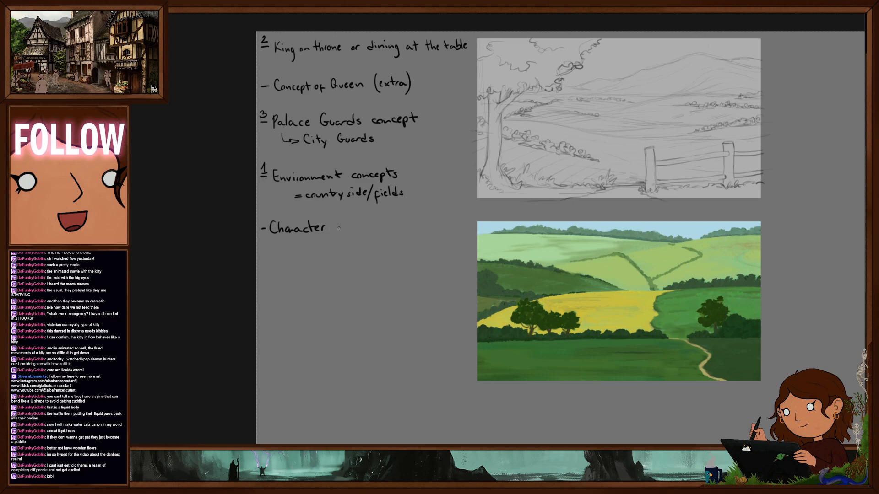
left_click_drag(339, 226, 339, 231)
left_click_drag(343, 227, 397, 223)
left_click_drag(403, 221, 399, 233)
Handwrite an arrowed sub-item reading "people from the City" under the character concepts note
mouse_move(296, 241)
left_mouse_down()
mouse_move(320, 249)
mouse_move(390, 246)
left_mouse_up()
left_click(356, 252)
left_click_drag(390, 238, 415, 246)
left_click_drag(414, 237, 420, 236)
Handwrite a second arrowed sub-item beginning "people from the" below the City one, finishing it on the next line
mouse_move(294, 259)
left_mouse_down()
mouse_move(313, 274)
mouse_move(336, 270)
left_mouse_up()
left_click_drag(338, 267, 368, 264)
left_click_drag(369, 264, 380, 265)
left_click_drag(384, 253, 387, 260)
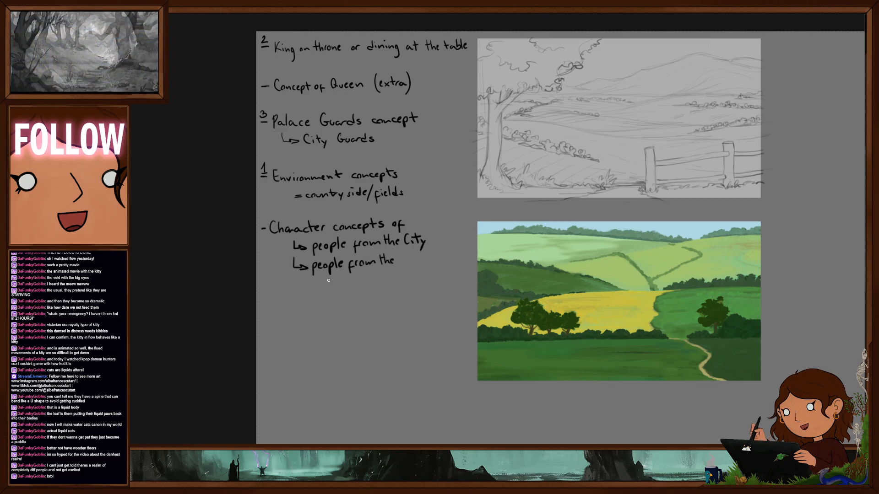
left_click_drag(326, 278, 331, 282)
left_click_drag(332, 279, 337, 281)
left_click_drag(338, 277, 351, 282)
left_click_drag(352, 273, 352, 282)
mouse_move(349, 276)
left_mouse_down()
mouse_move(375, 281)
mouse_move(385, 270)
left_mouse_up()
left_click_drag(387, 278, 390, 277)
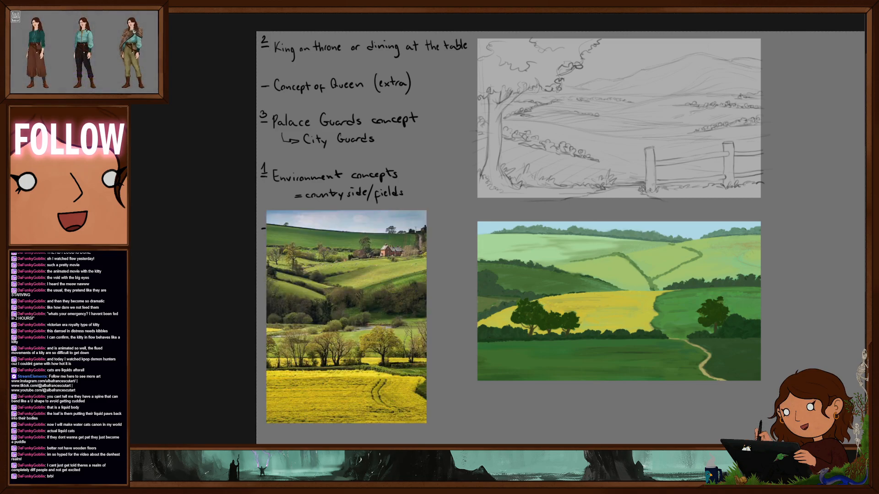
With the reference photo shown again, paint tiny reddish-brown farmhouses near the crest of the far right hill with a round brush
scroll(636, 281, "down", 2)
left_click_drag(642, 291, 560, 256)
scroll(519, 235, "up", 3)
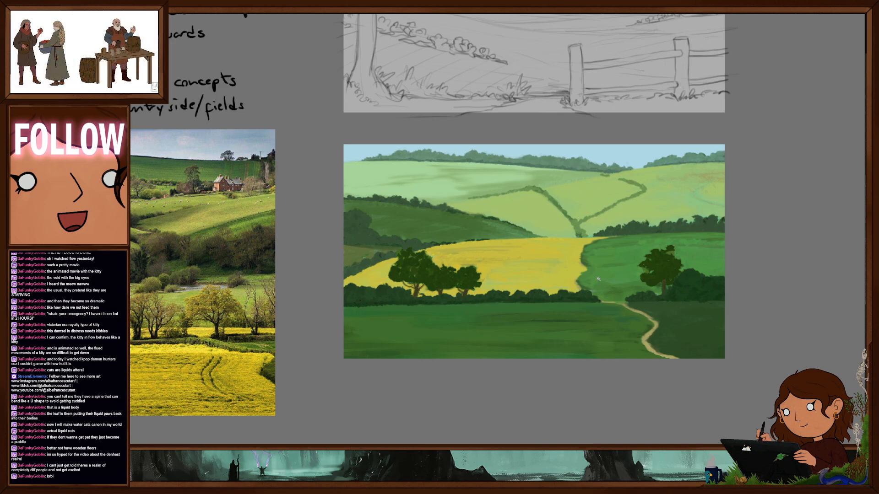
scroll(598, 279, "down", 5)
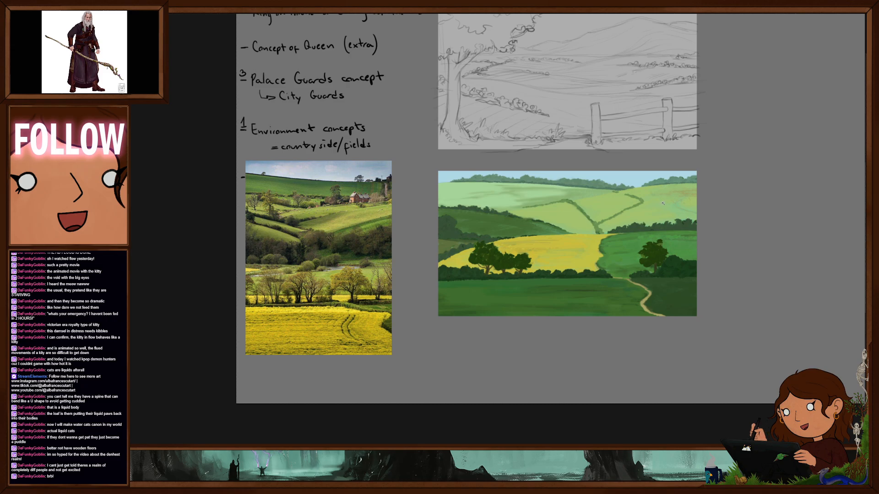
scroll(662, 203, "up", 3)
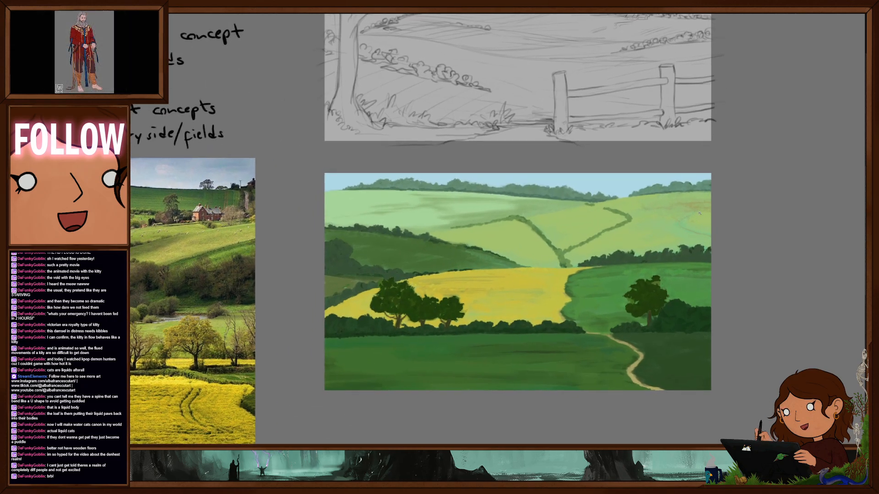
right_click(690, 191)
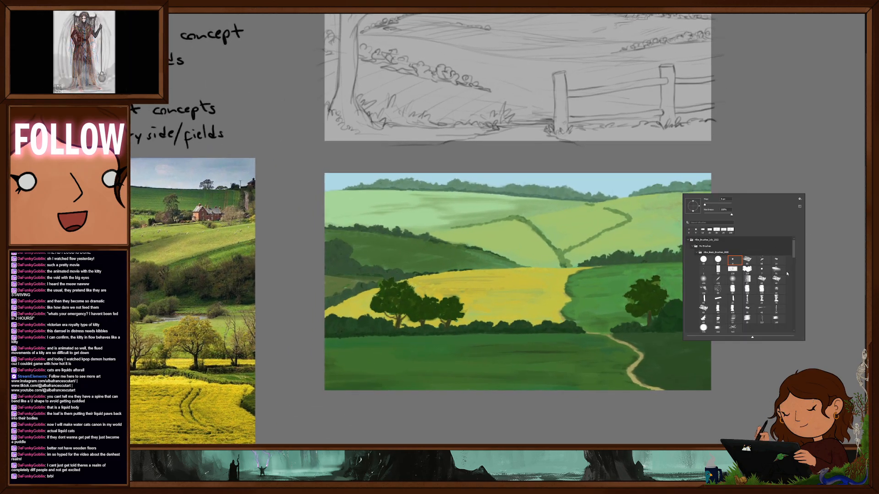
left_click(717, 261)
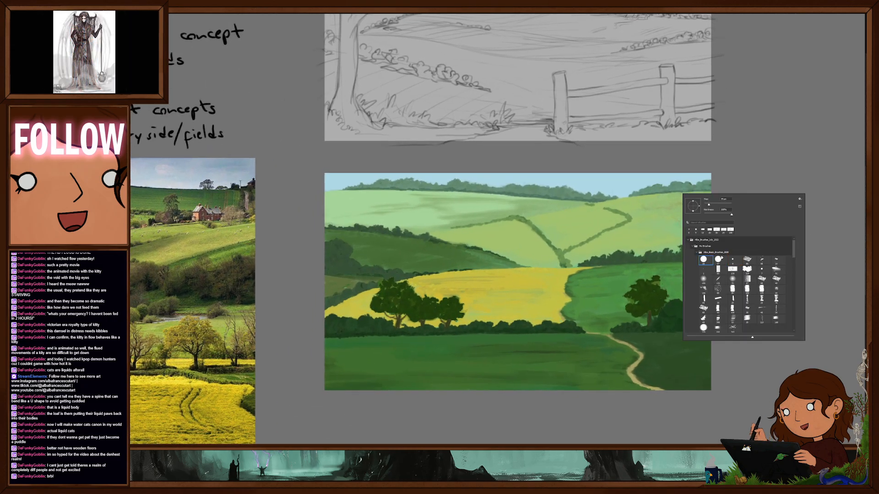
left_click(669, 209, "alt")
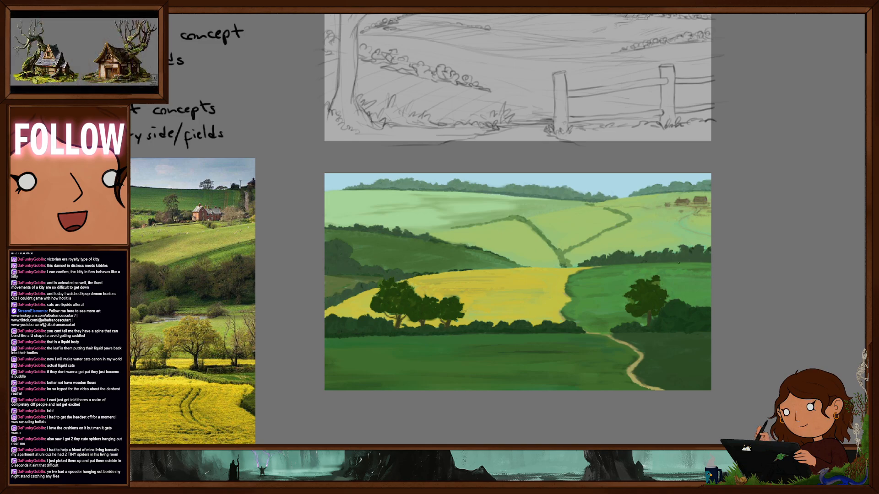
Switch the brush to a lightening blend mode and add subtle lighter strokes to the dark green foreground field
scroll(671, 245, "down", 5)
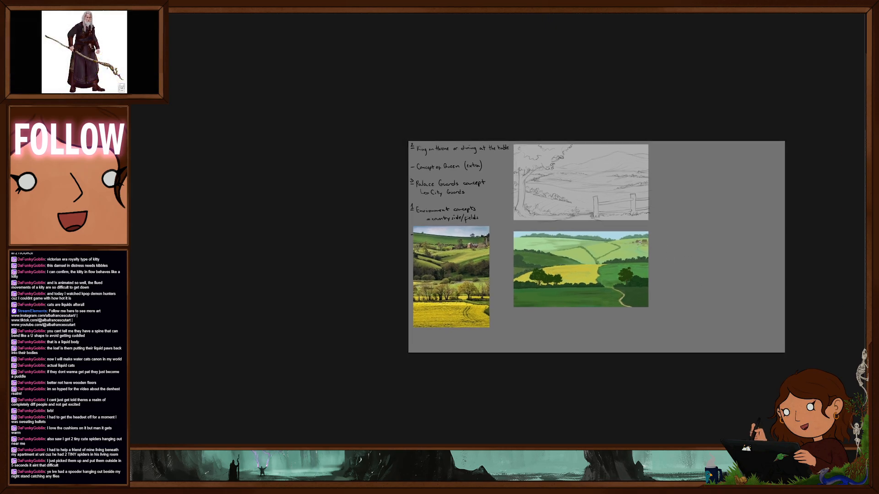
scroll(640, 242, "up", 5)
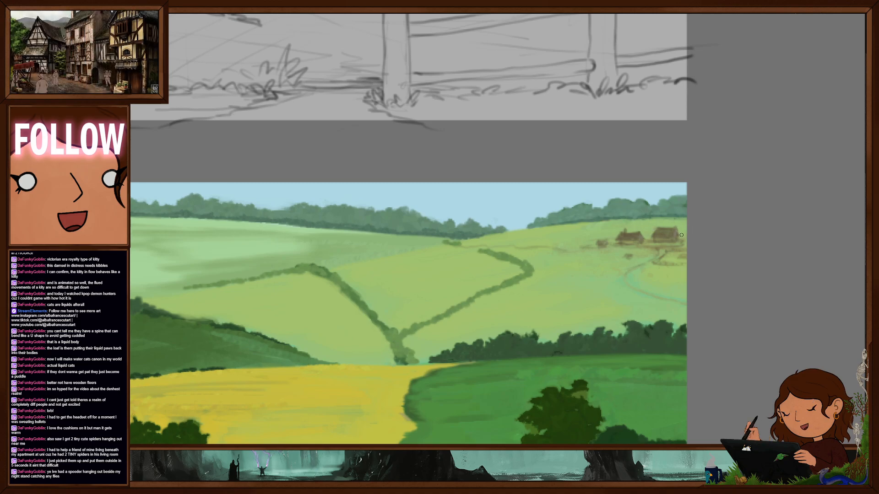
left_click_drag(675, 270, 700, 249)
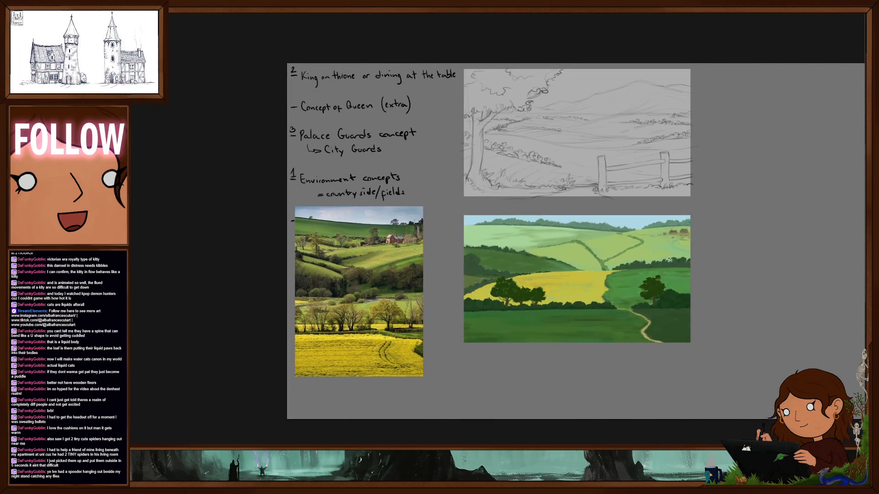
left_click_drag(603, 285, 601, 289)
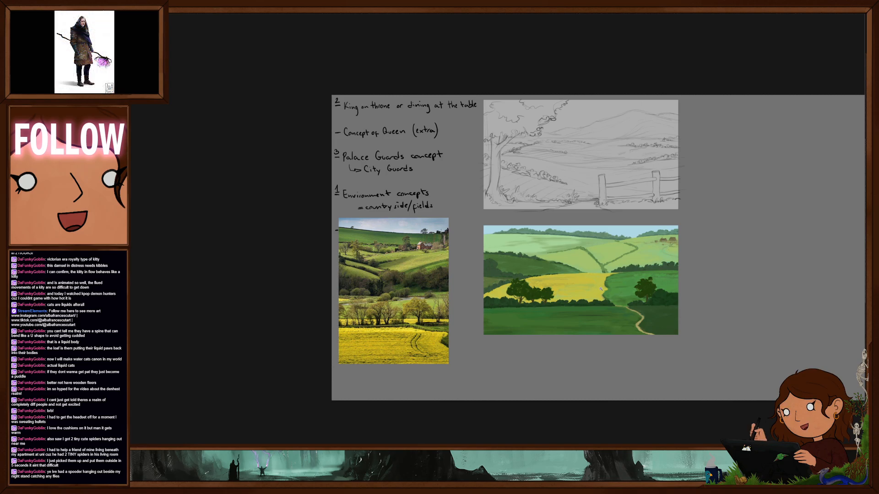
left_click_drag(572, 330, 649, 304)
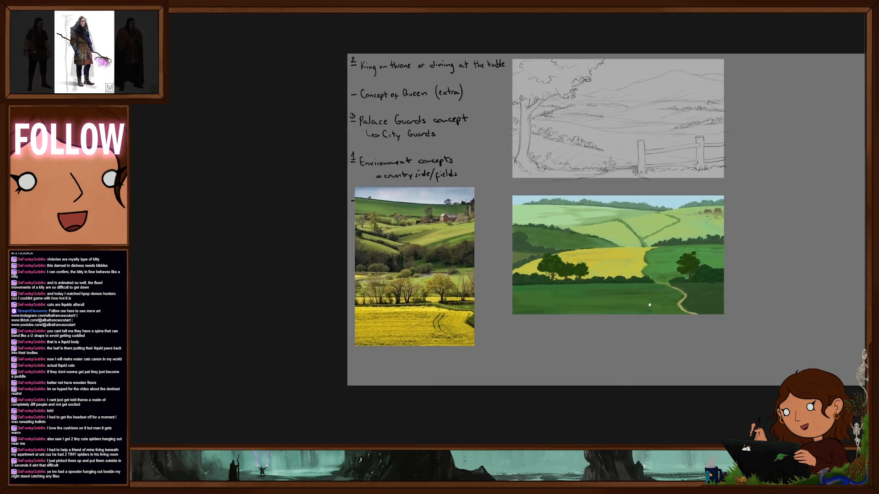
right_click(604, 292)
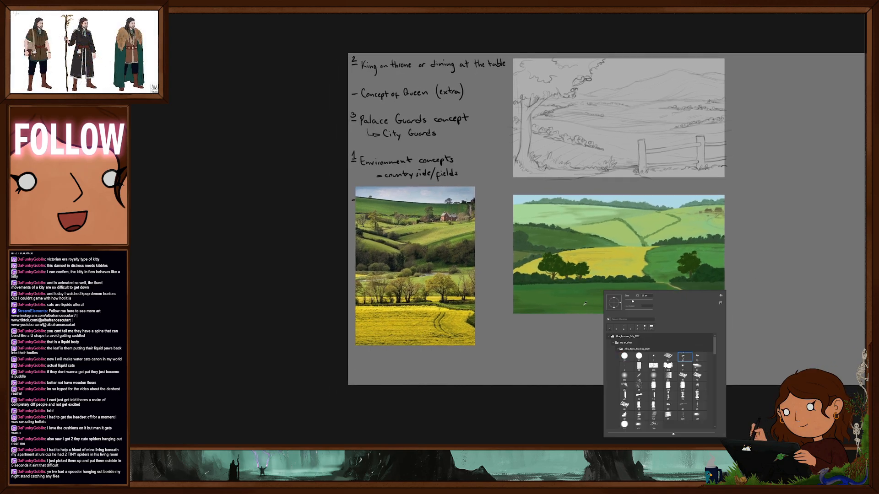
key("Escape")
right_click(645, 276, "shift")
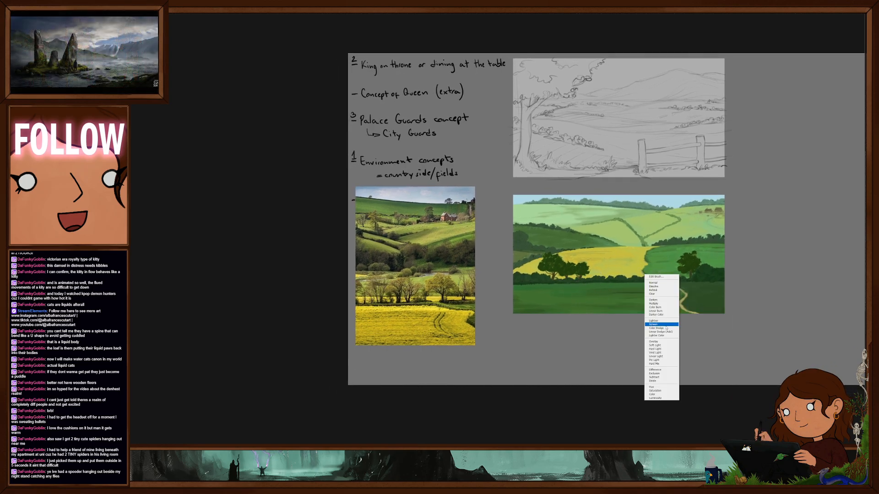
left_click(659, 332)
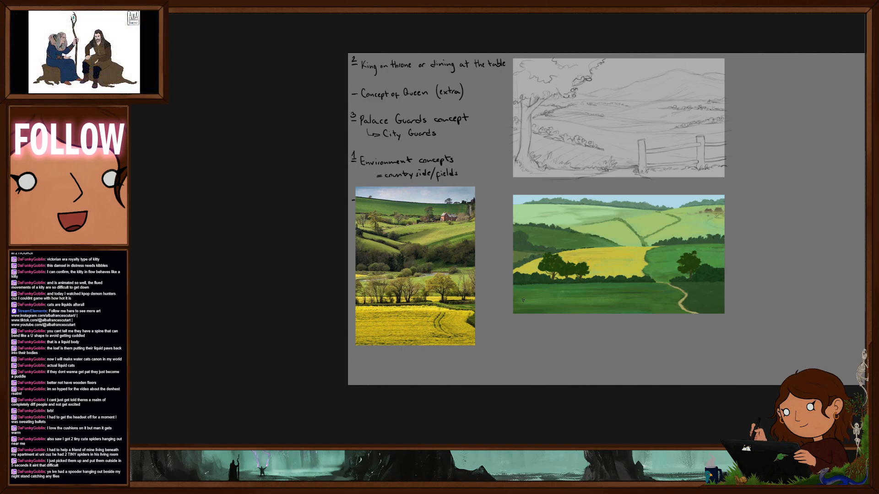
Try other contrast blend modes for the brush while working on the foreground field beside the path
left_click(609, 367)
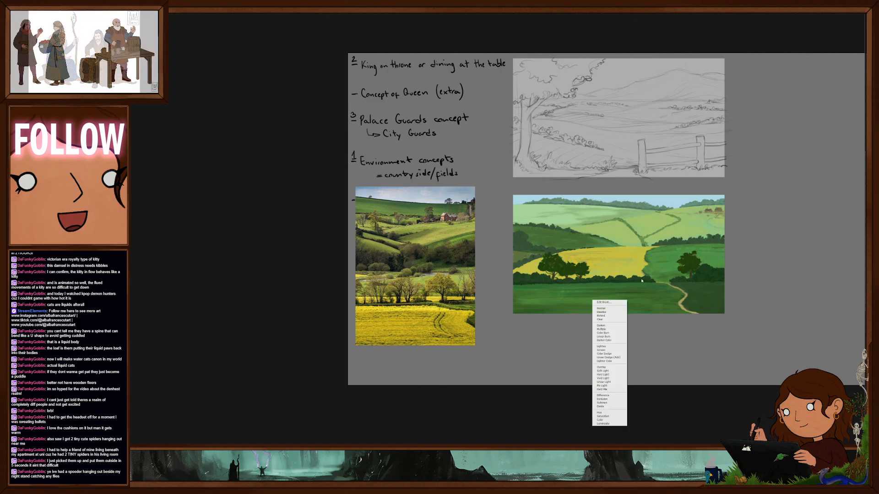
left_click(609, 366)
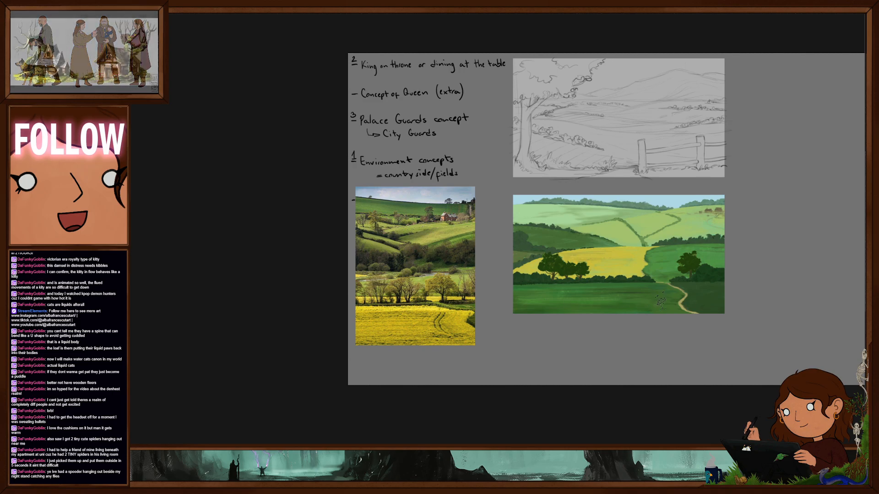
right_click(612, 295)
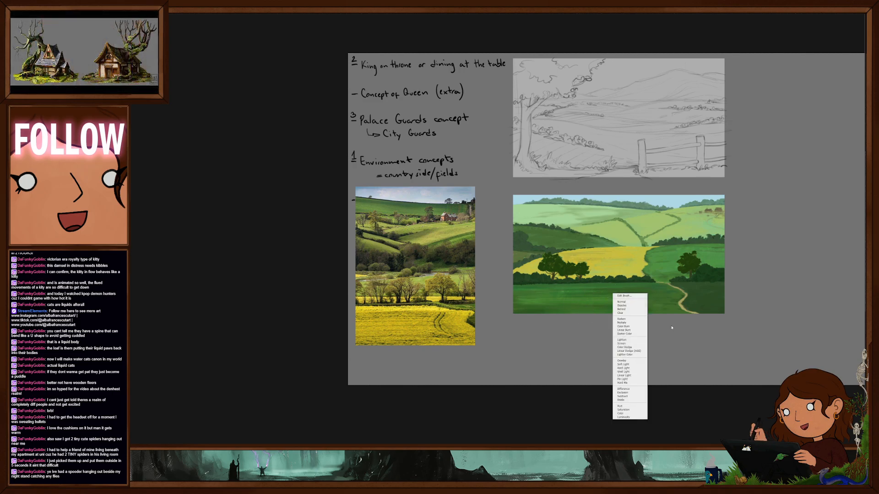
left_click(631, 372)
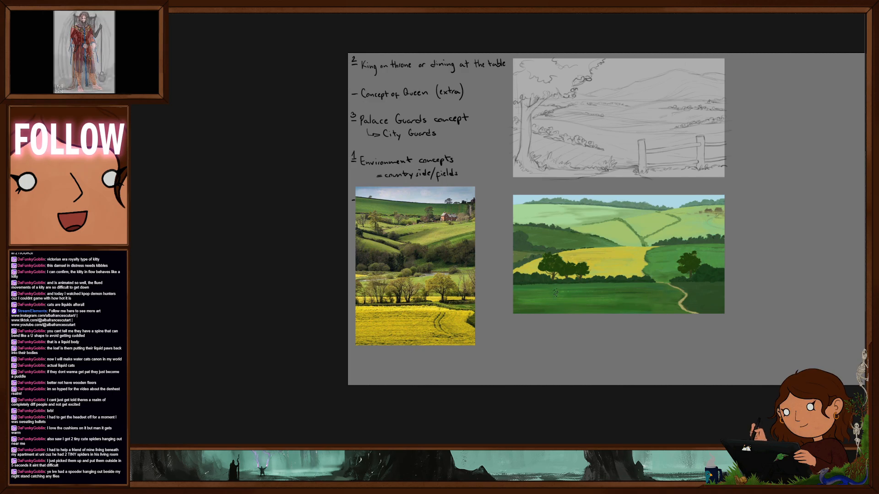
Choose a ragged textured brush, change its blend mode, and work texture into the foreground field around the path
right_click(596, 307)
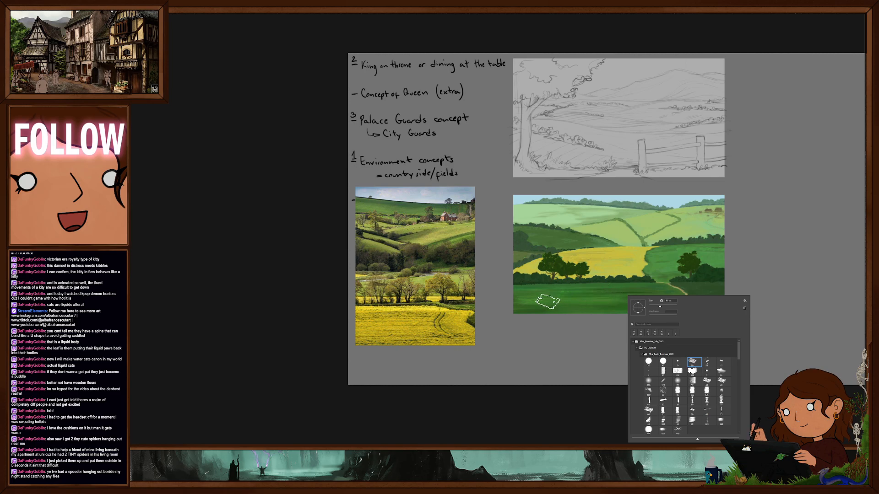
key("Escape")
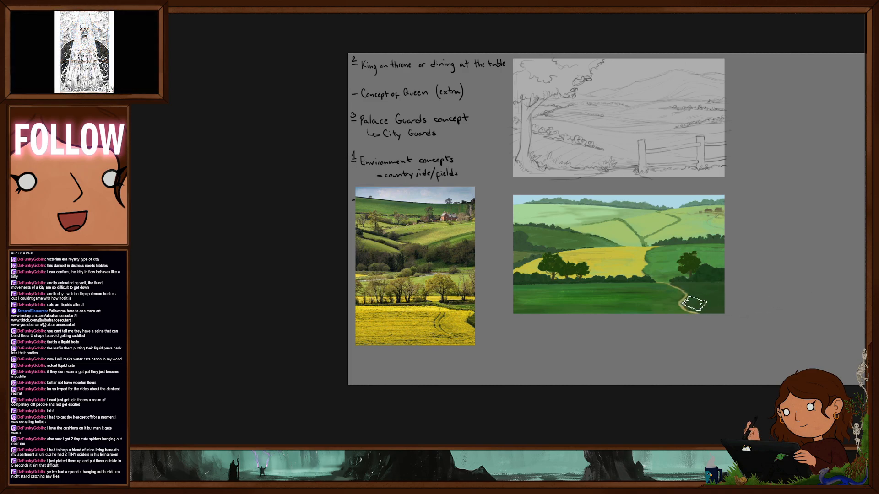
right_click(596, 290, "shift")
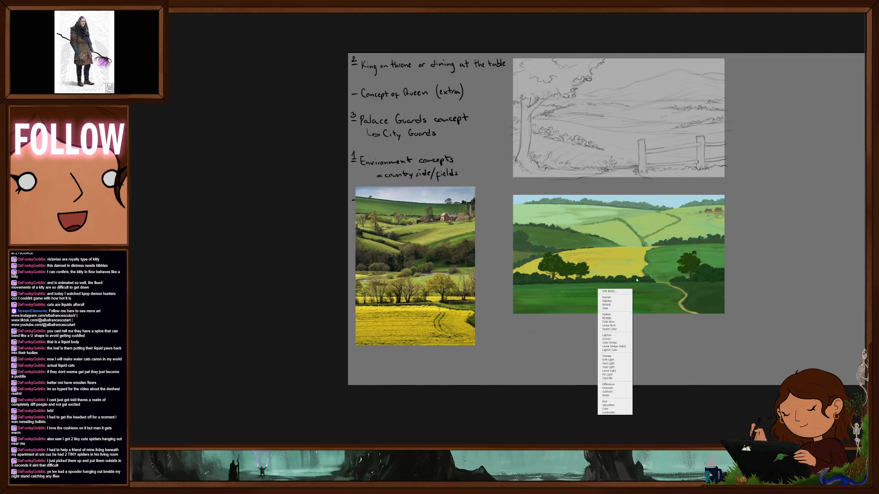
left_click(609, 371)
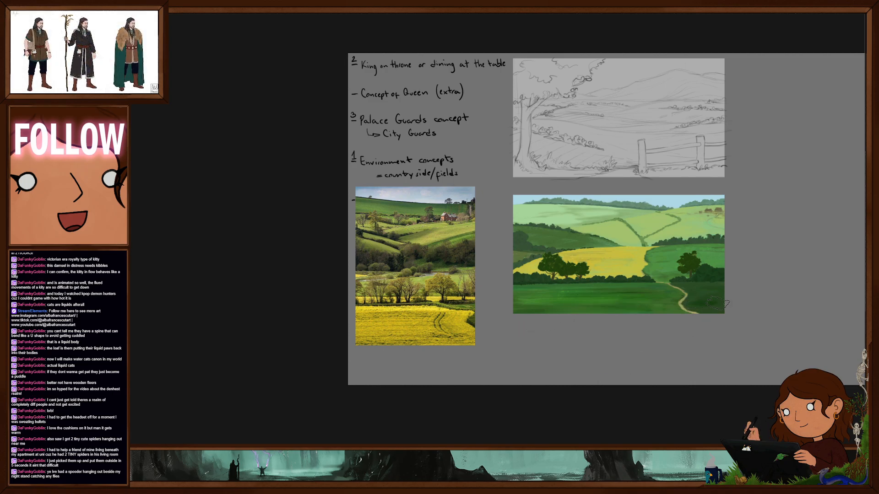
Pick a rectangular textured brush, sample the field's green, change the blend mode and brush size, and texture the dark foreground field beside the path
right_click(704, 288)
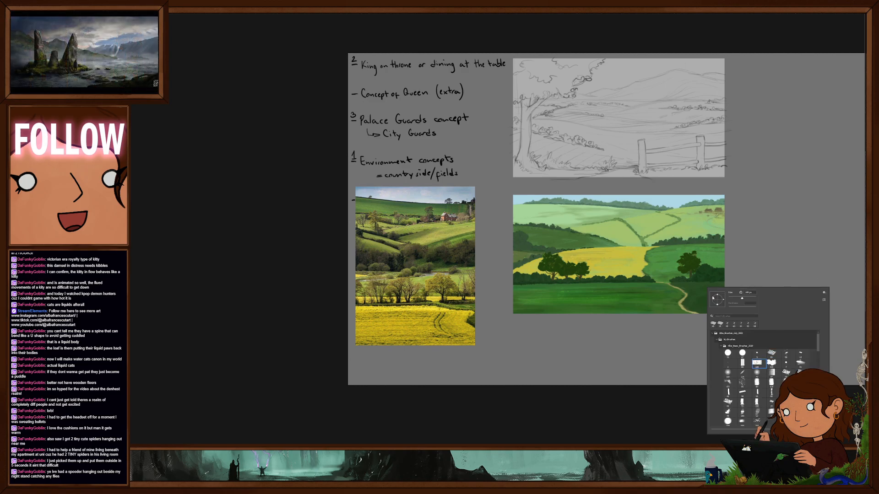
left_click(700, 303)
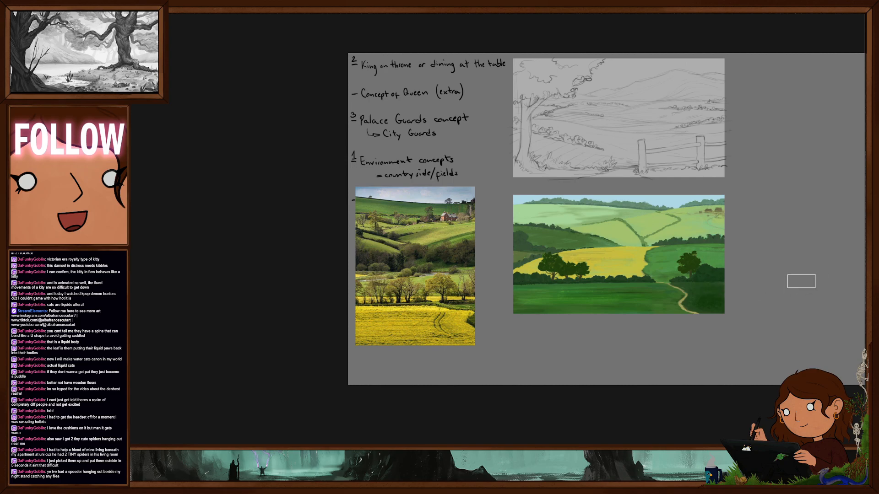
left_click(705, 277, "alt")
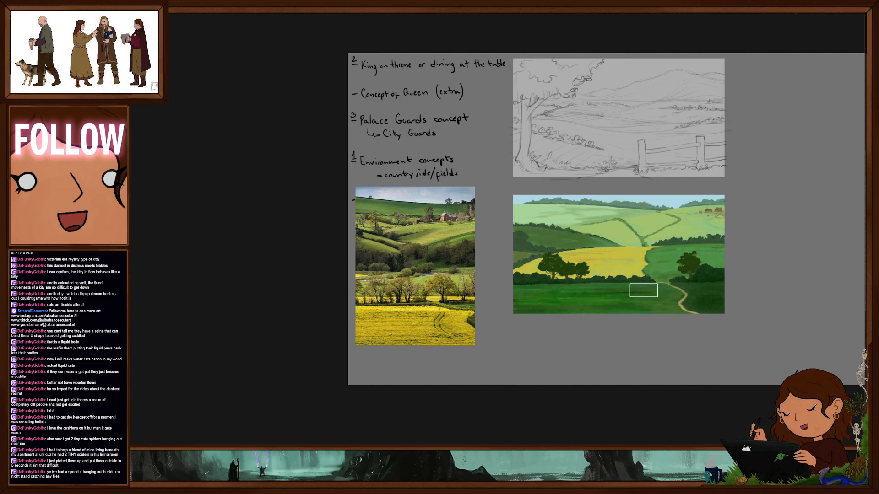
right_click(621, 266, "shift")
left_click(643, 274)
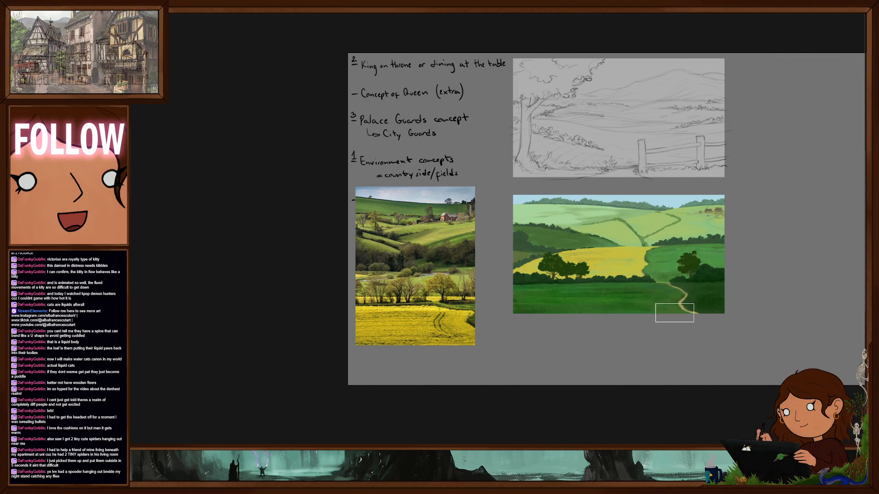
key("[")
key("[")
key("[")
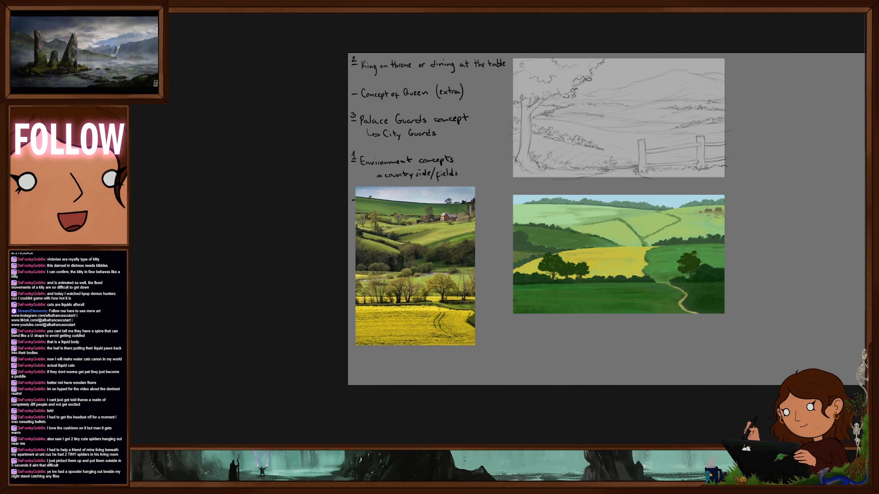
Choose a foliage brush from the tree brush set and work on the tree cluster in front of the yellow field
right_click(637, 287)
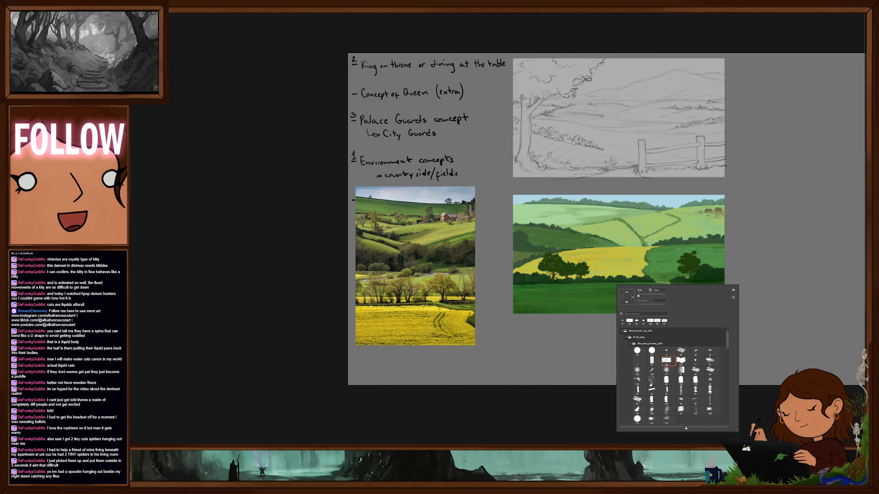
scroll(727, 359, "down", 10)
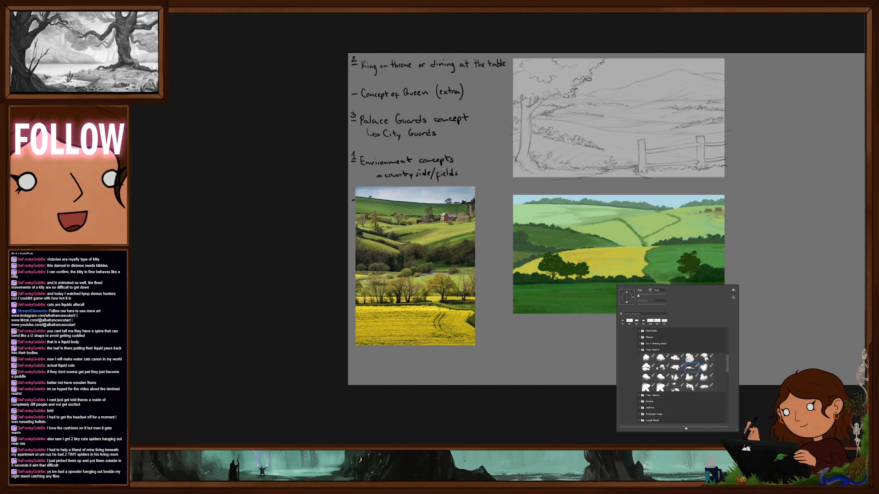
left_click(612, 284)
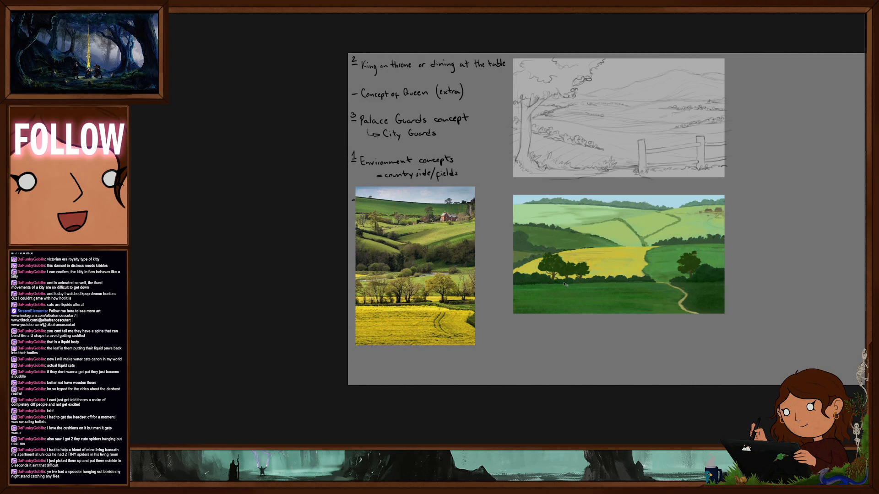
left_click_drag(640, 301, 515, 250)
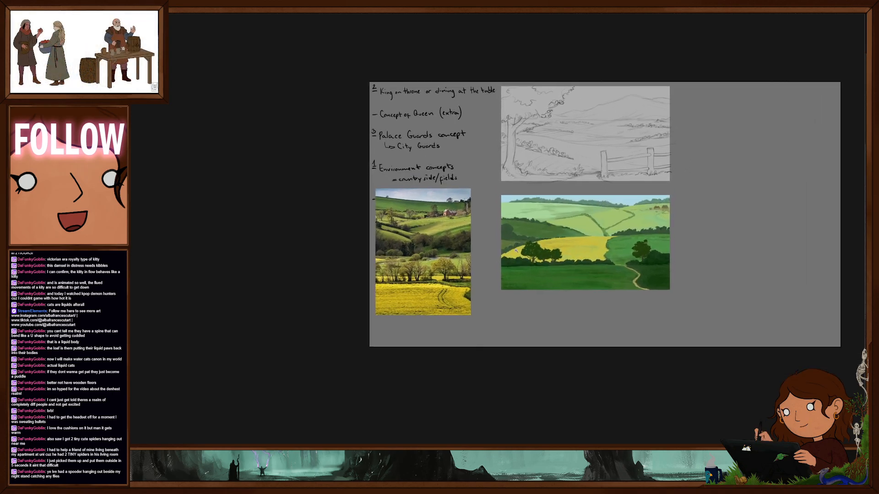
scroll(515, 250, "up", 5)
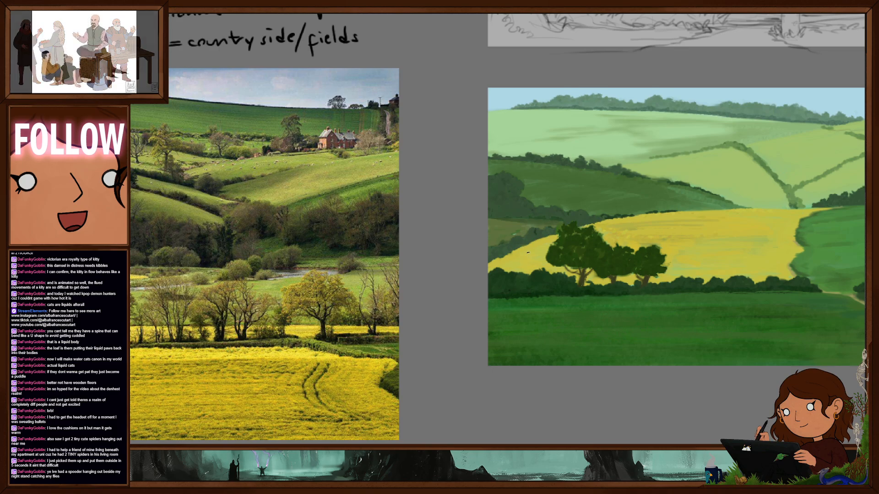
left_click_drag(559, 284, 415, 306)
scroll(476, 290, "down", 4)
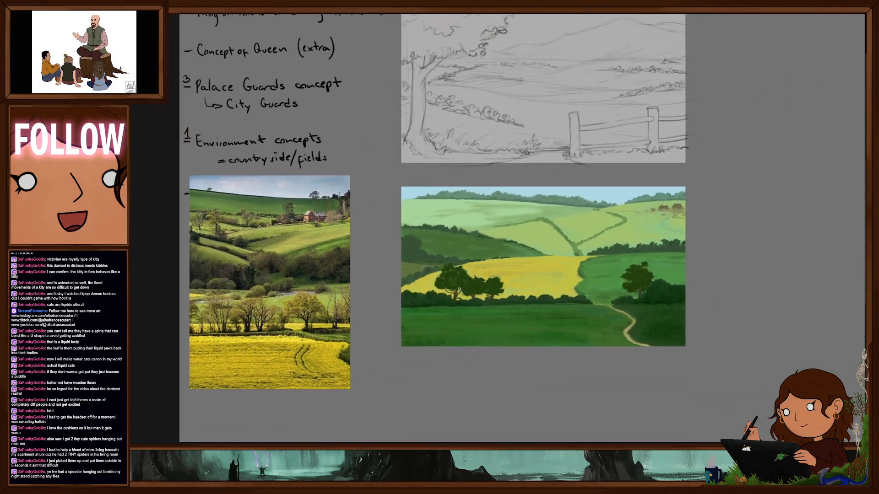
scroll(508, 288, "up", 1)
scroll(515, 296, "down", 1)
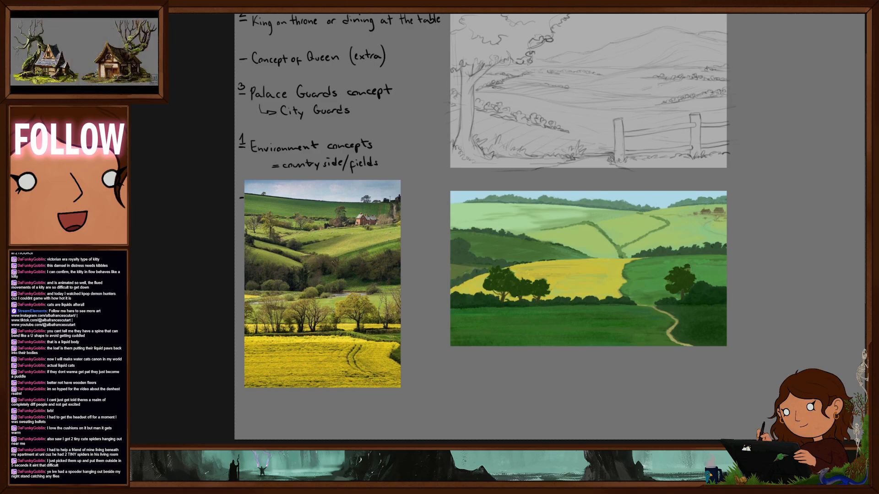
Switch to the hard round brush, reduce its size, and add fine touches to the distant light green fields
right_click(528, 282)
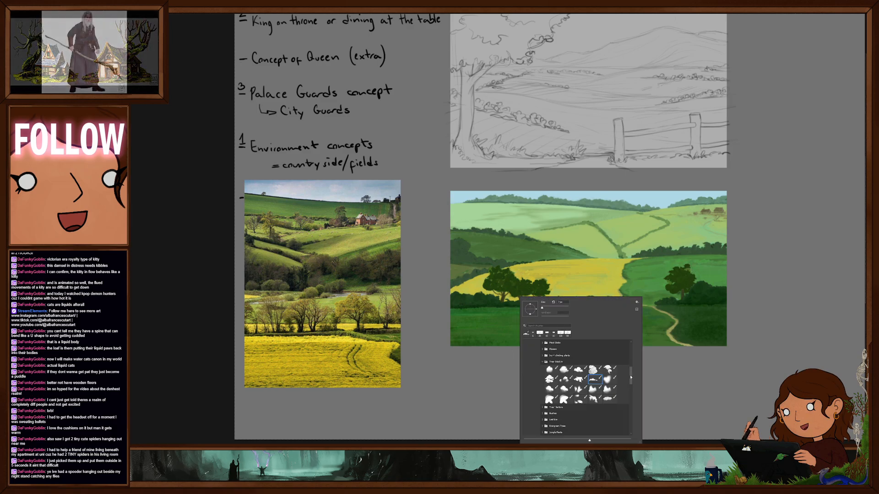
scroll(577, 389, "up", 10)
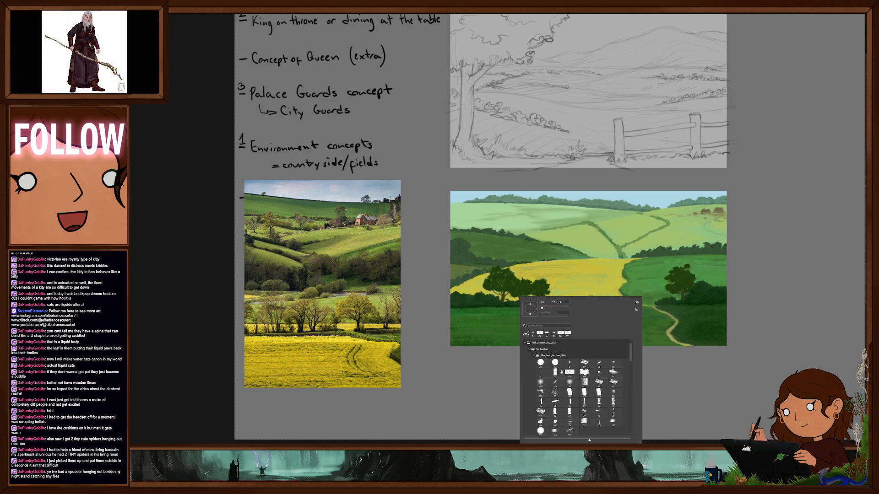
left_click(540, 362)
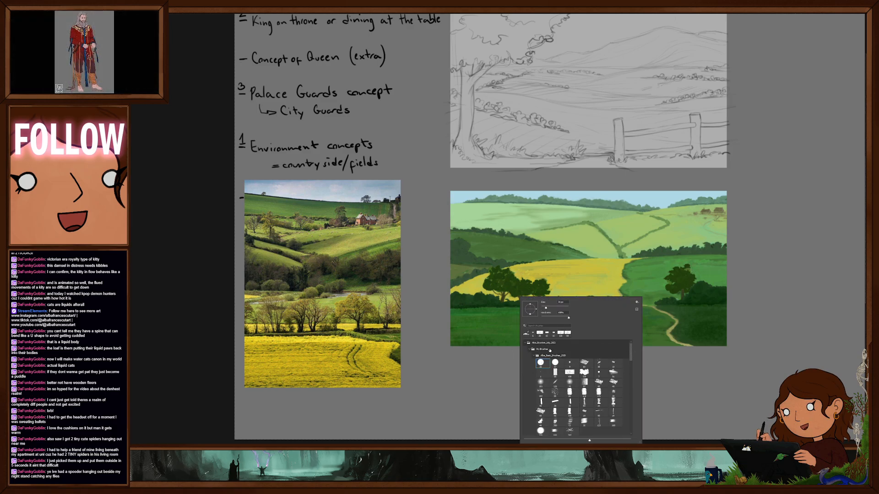
left_click(471, 282)
key("bracketleft")
key("bracketleft")
key("bracketleft")
key("bracketleft")
key("bracketleft")
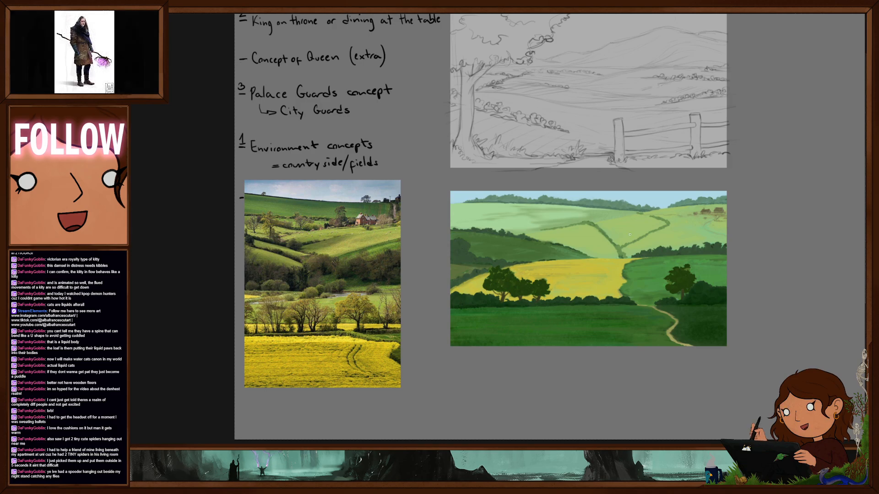
Sample the yellow and extend the yellow field farther right over the green slope with a ragged textured brush
left_click(525, 270, "alt")
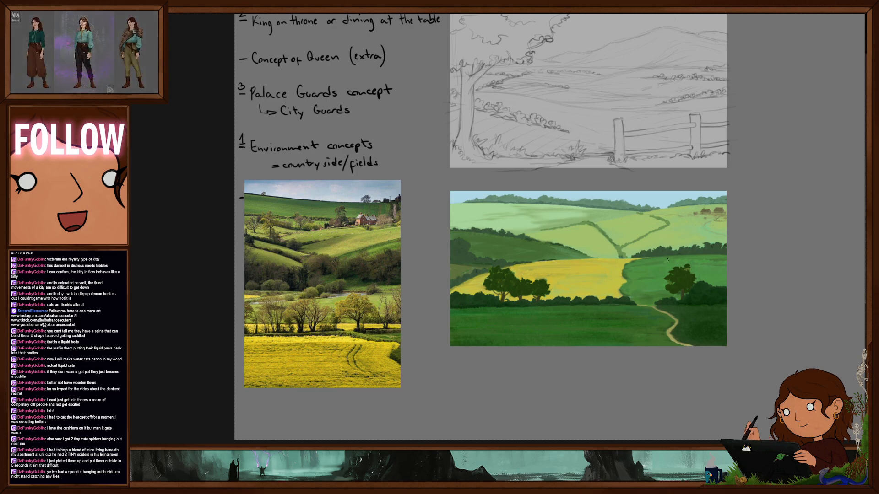
right_click(635, 264)
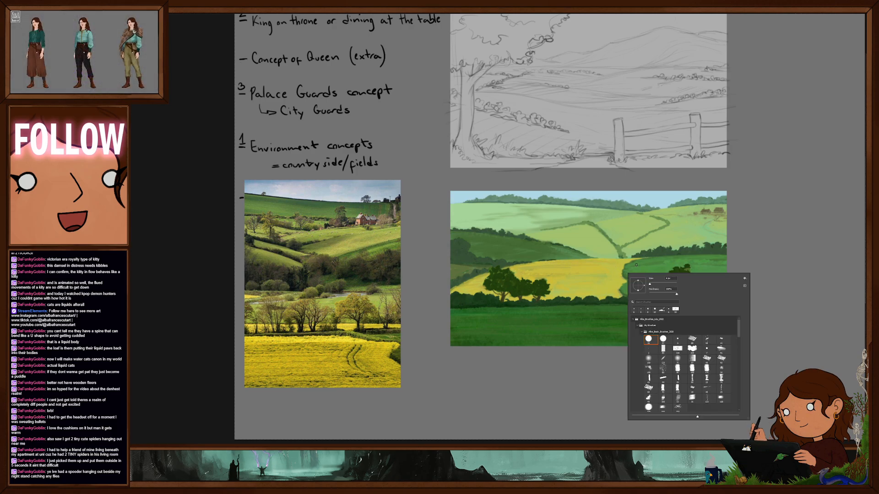
double_click(693, 339)
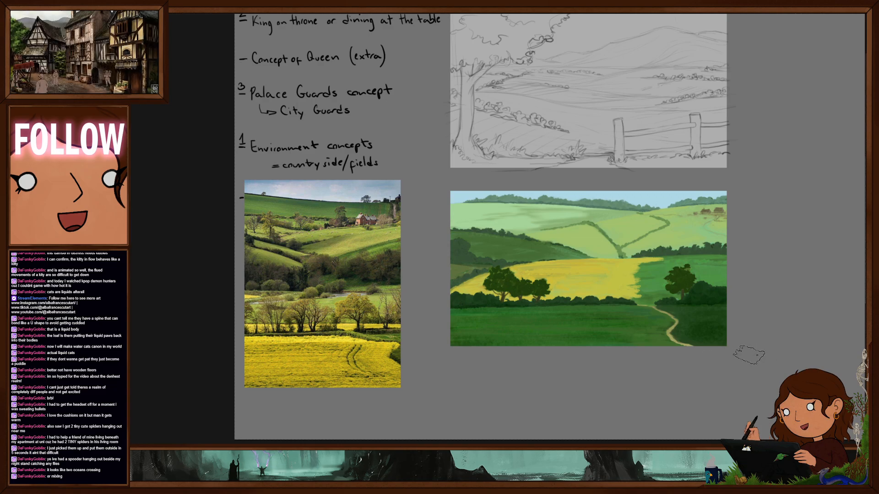
left_click_drag(647, 289, 723, 295)
left_click_drag(663, 297, 553, 303)
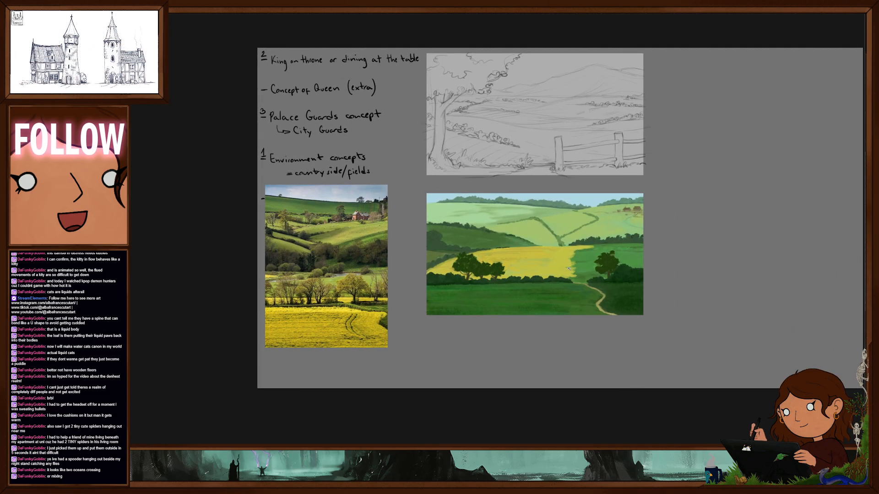
Refine the border between the yellow field and the green slope with textured strokes, sampling the slope's green
left_click_drag(570, 269, 637, 265)
mouse_move(620, 237)
left_mouse_down()
mouse_move(688, 240)
mouse_move(636, 277)
mouse_move(621, 275)
left_mouse_up()
mouse_move(648, 248)
left_mouse_down()
mouse_move(633, 254)
mouse_move(687, 246)
left_mouse_up()
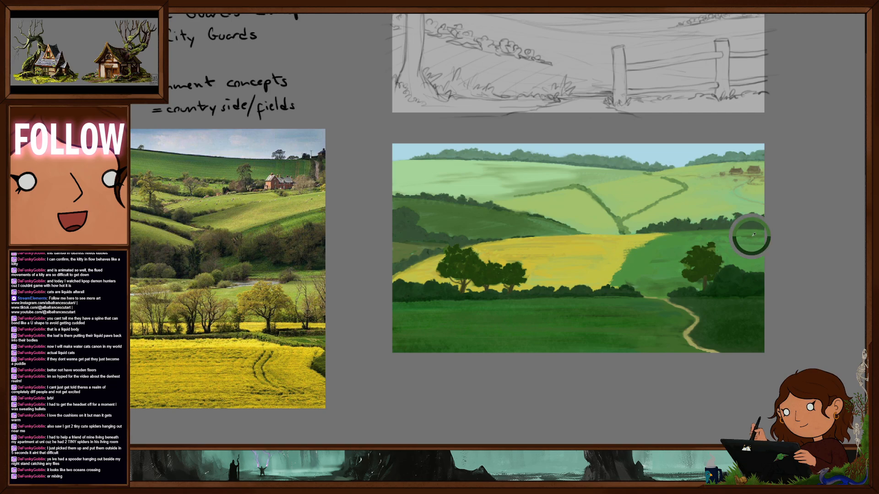
left_click(646, 244, "alt")
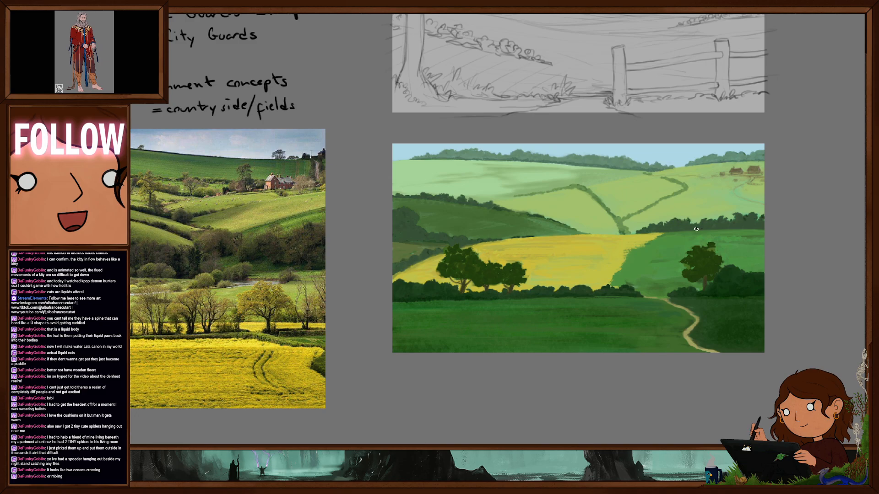
left_click_drag(647, 279, 616, 280)
left_click_drag(673, 281, 652, 275)
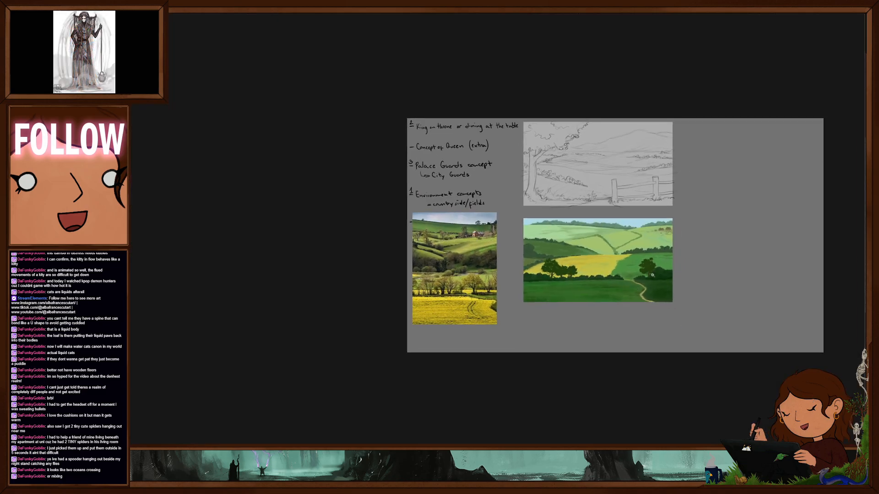
mouse_move(627, 279)
left_mouse_down()
mouse_move(643, 291)
mouse_move(618, 306)
left_mouse_up()
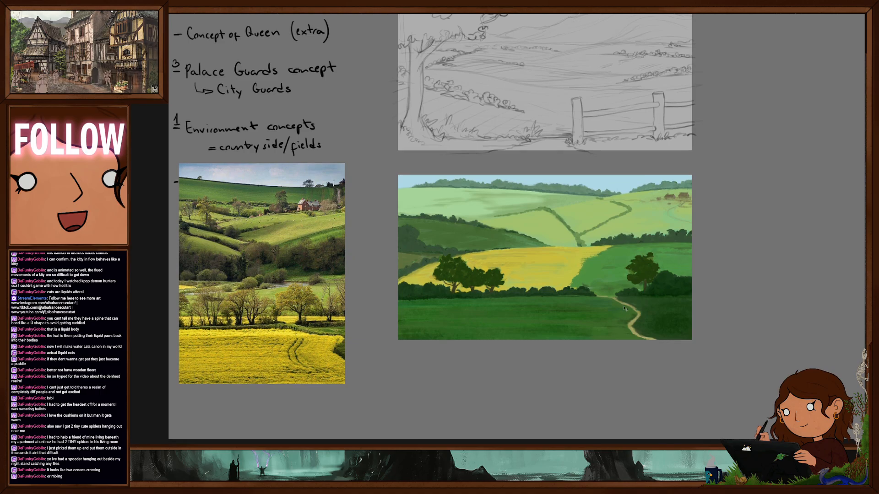
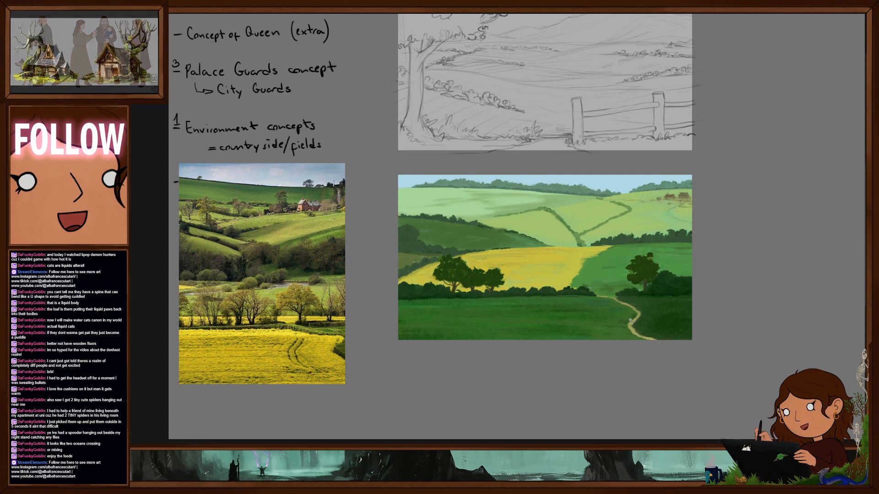
Choose a foliage brush from the tree brush set and touch up the dark hedge above the green slope
scroll(584, 303, "down", 1)
left_click_drag(584, 302, 564, 305)
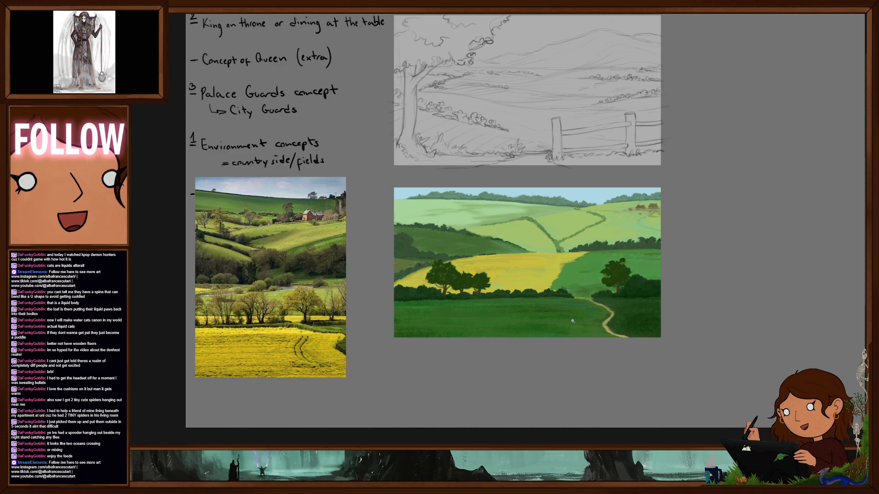
left_click_drag(577, 291, 560, 284)
mouse_move(560, 284)
left_mouse_down()
mouse_move(553, 269)
mouse_move(582, 253)
left_mouse_up()
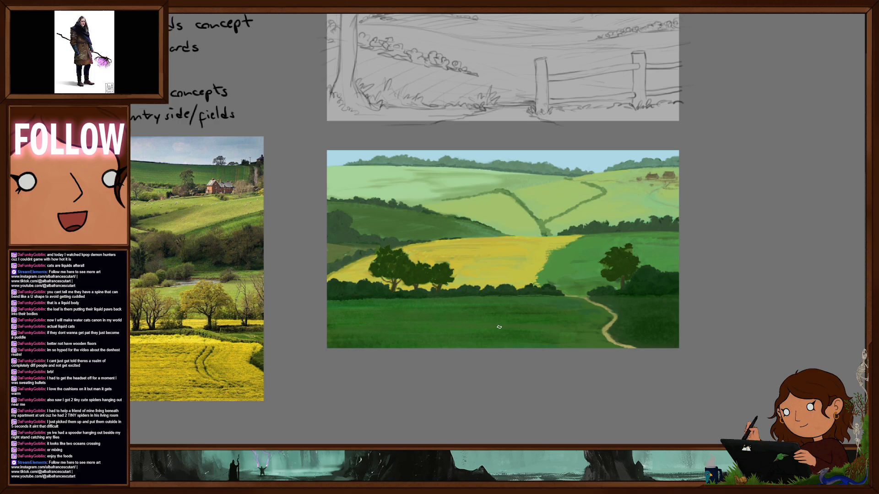
right_click(567, 268)
scroll(668, 336, "down", 10)
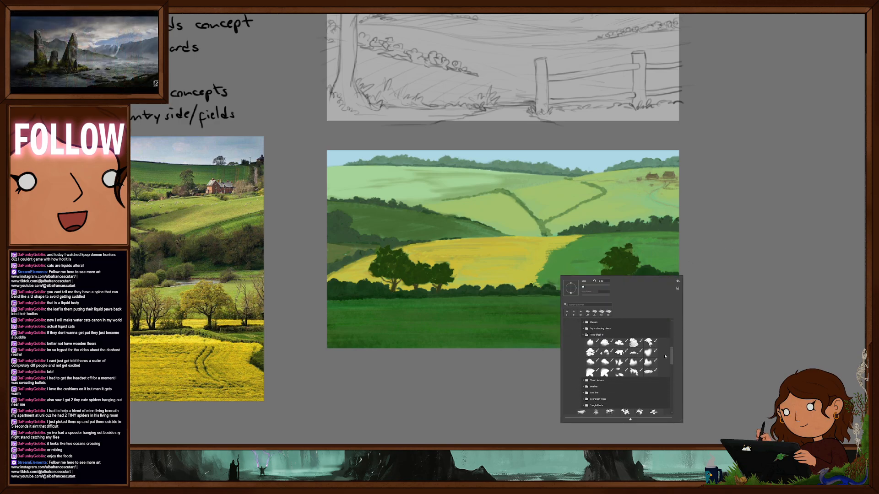
left_click(551, 292)
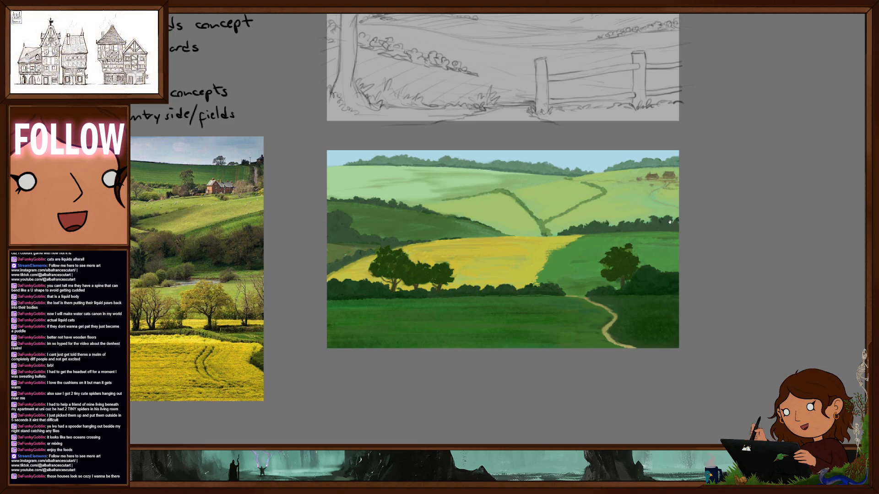
Extend the dark hedgerow line on the far right hill with short strokes running down and to the right
scroll(672, 221, "up", 2)
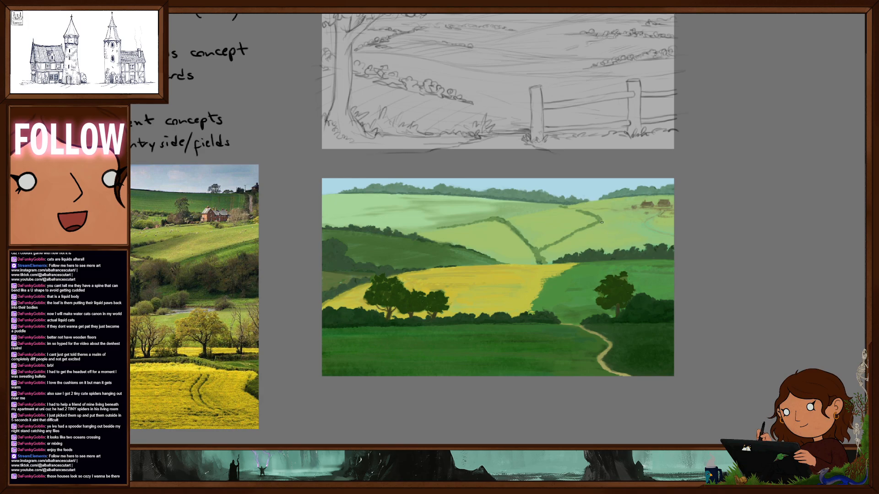
left_click_drag(598, 219, 611, 226)
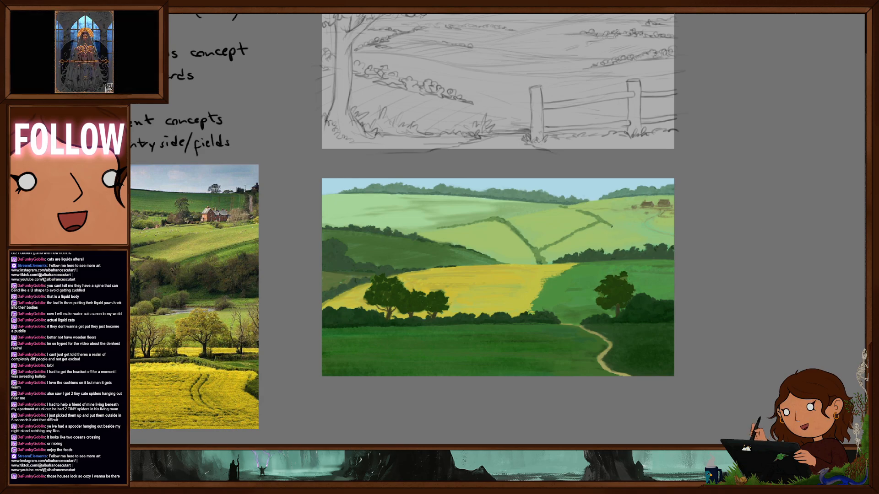
left_click_drag(611, 227, 617, 228)
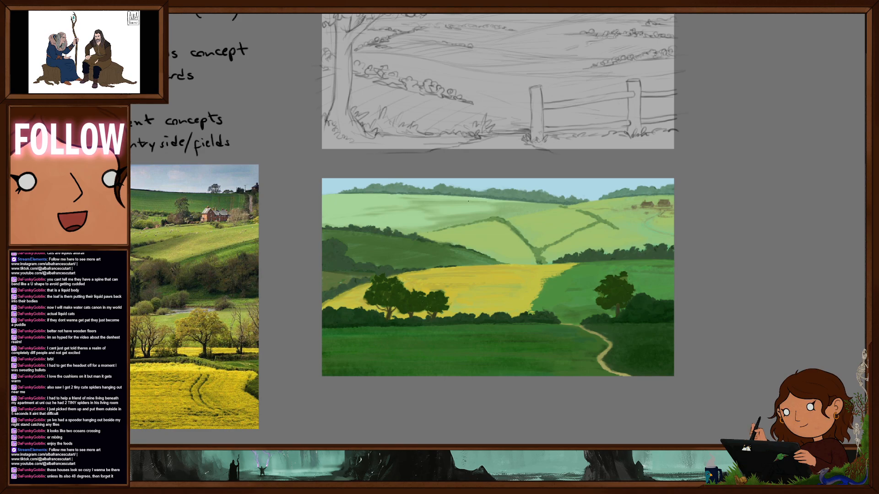
Switch to a textured brush from the basic set and paint subtle tonal variation across the distant pale green hill
right_click(470, 213)
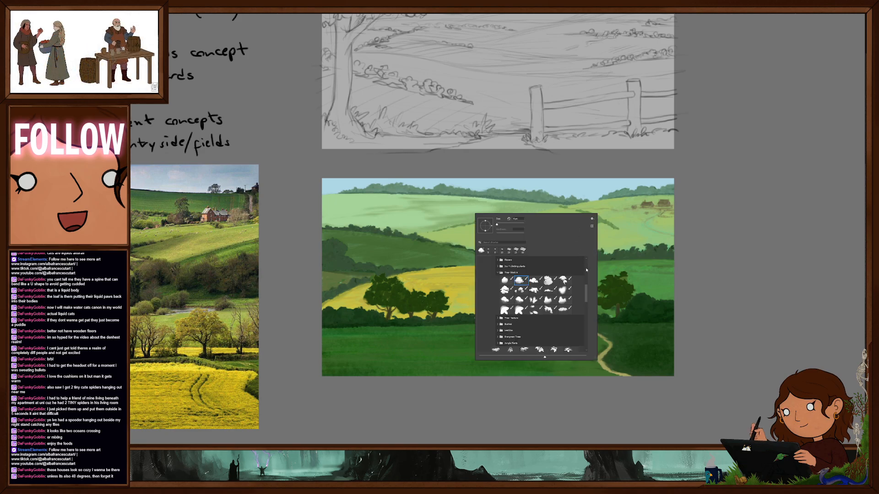
left_click_drag(586, 292, 591, 265)
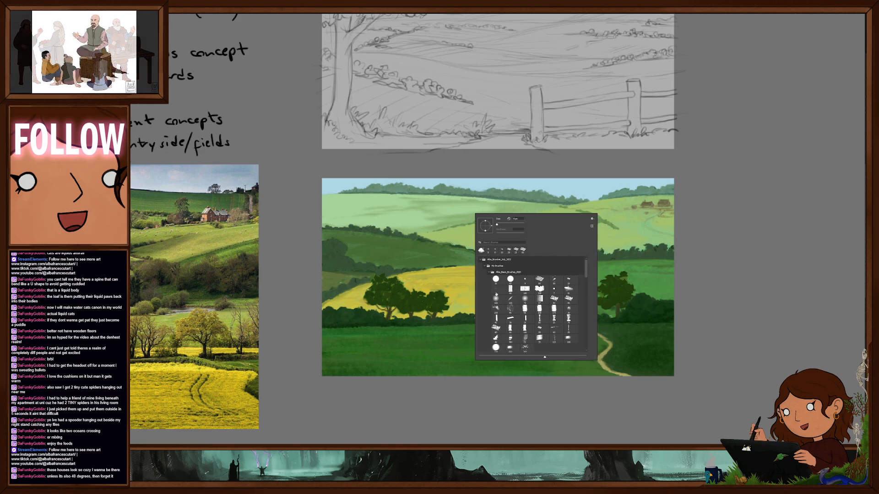
left_click(555, 300)
left_click(468, 199)
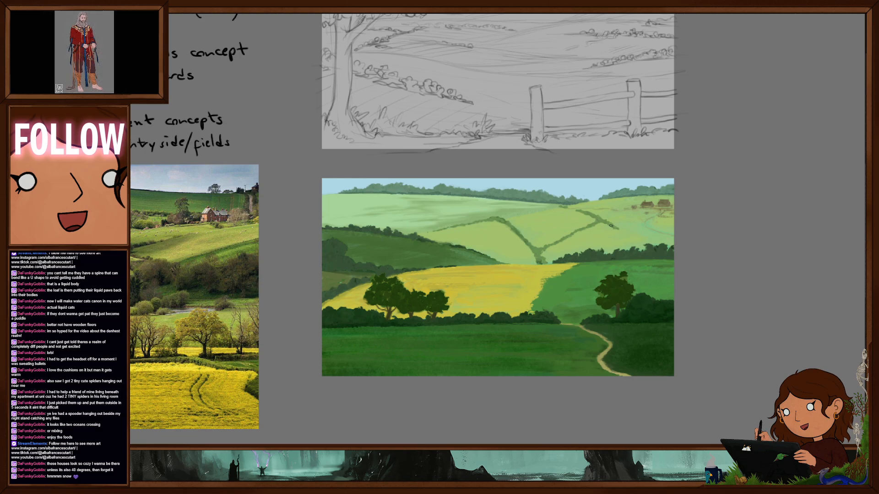
Sample a green from the hills and refine the dark hillside and its hedges at the far left of the painting
left_click_drag(598, 246, 620, 243)
left_click(483, 243, "alt")
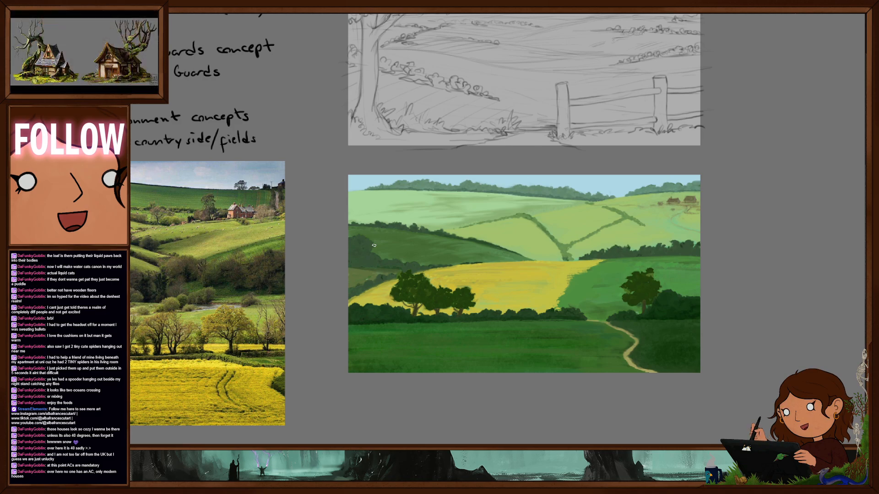
left_click_drag(484, 255, 529, 259)
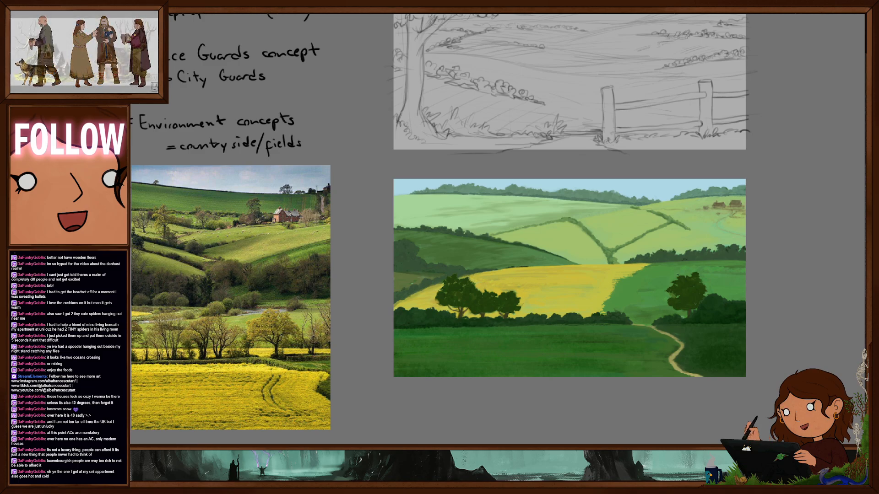
Lasso the sky and distant hills along the upper edge of the yellow field and green slope
left_click_drag(620, 275, 654, 274)
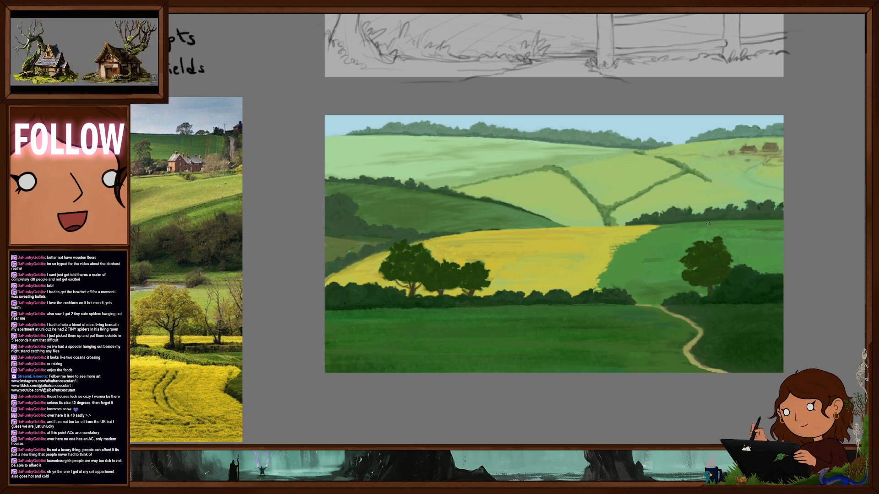
left_click_drag(706, 280, 654, 280)
left_click_drag(706, 297, 641, 272)
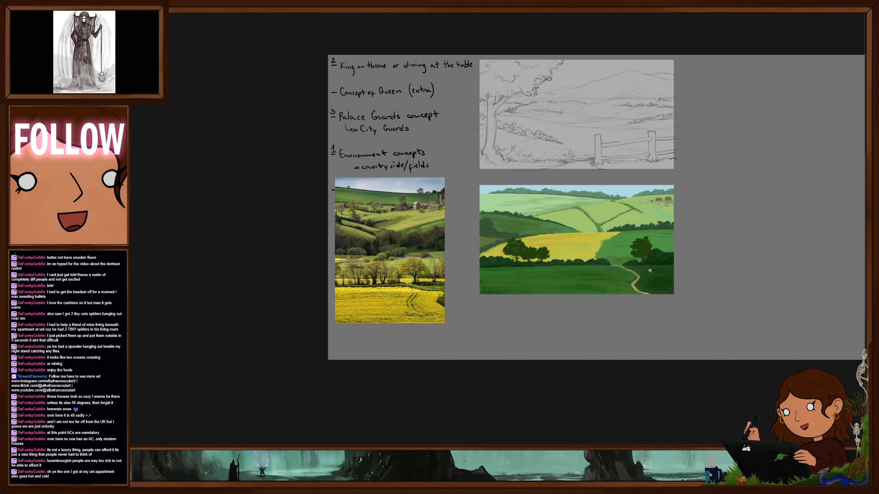
mouse_move(605, 264)
left_mouse_down()
mouse_move(635, 274)
mouse_move(634, 316)
left_mouse_up()
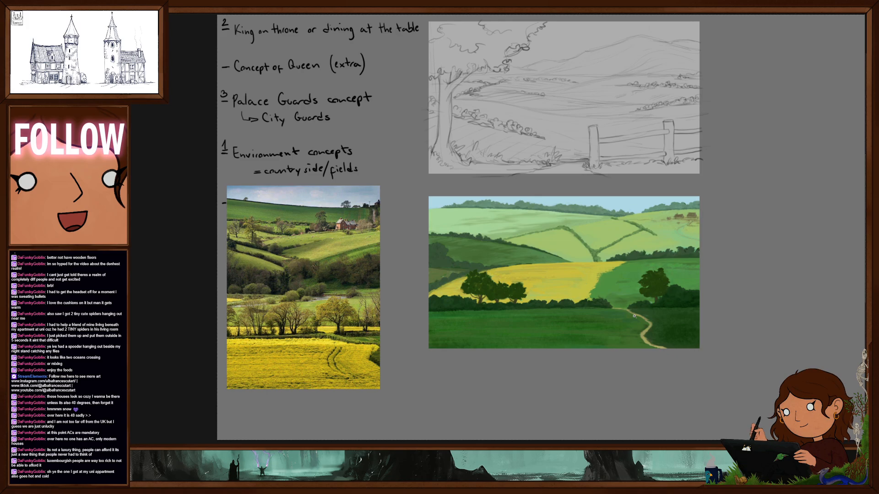
mouse_move(725, 232)
left_mouse_down()
mouse_move(673, 257)
mouse_move(494, 268)
left_mouse_up()
left_click_drag(417, 196, 715, 189)
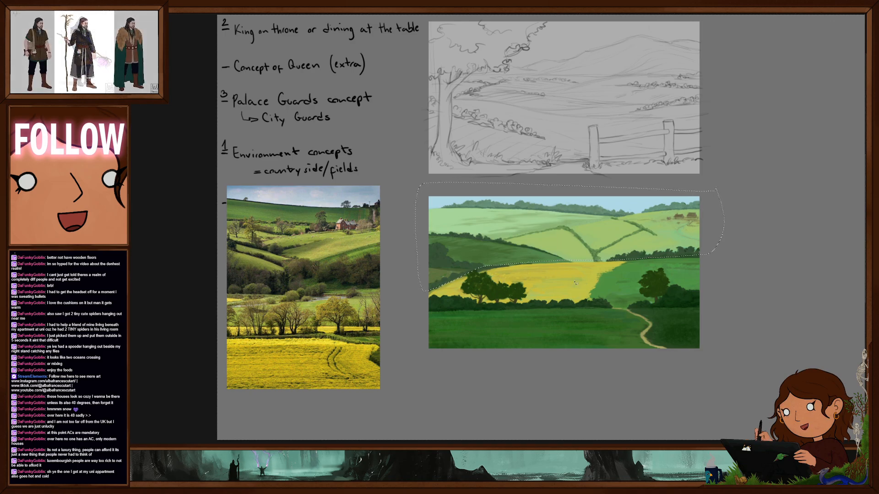
With a textured basic brush, paint out the tree on the green slope and add darker tonal strokes there
left_click_drag(770, 294, 776, 258)
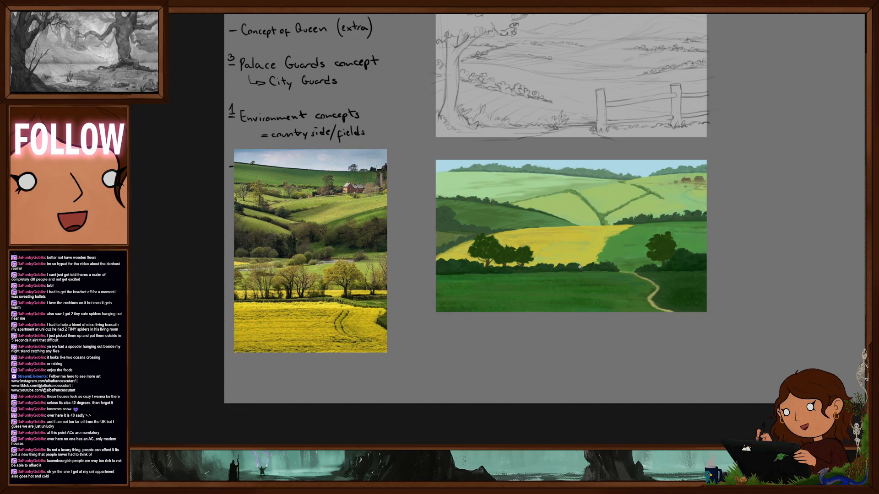
scroll(585, 262, "up", 2)
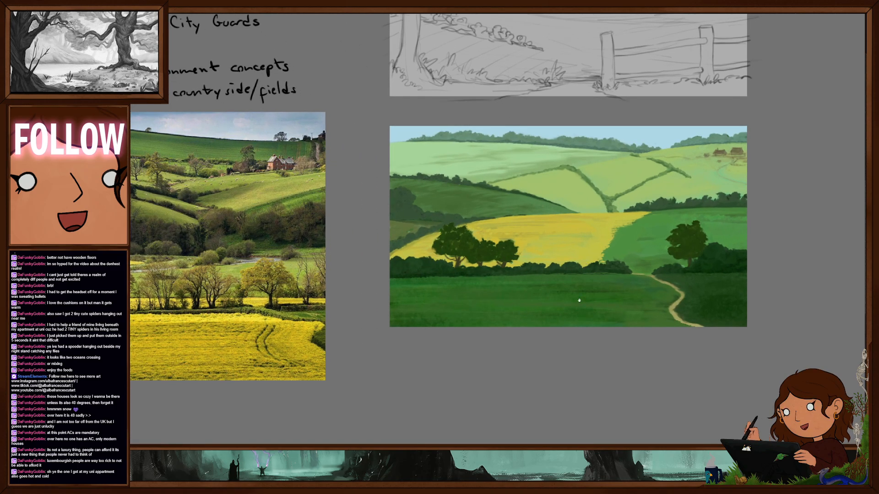
left_click_drag(579, 300, 552, 288)
right_click(557, 232)
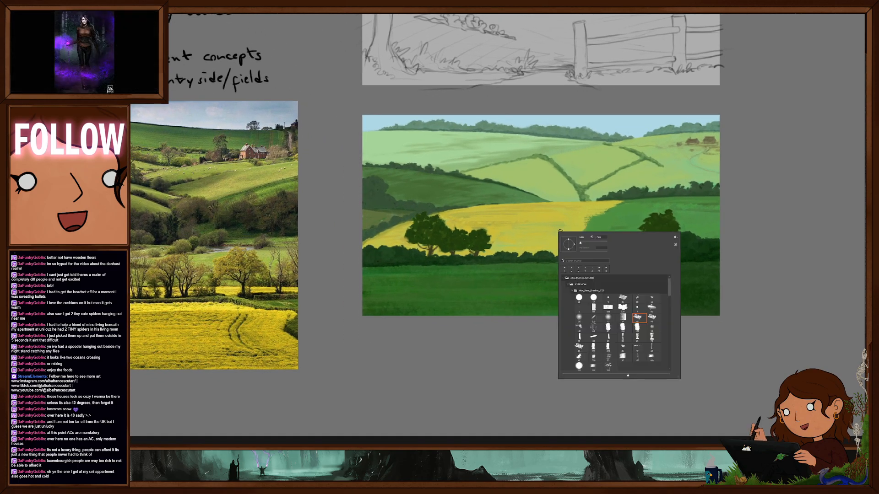
double_click(659, 318)
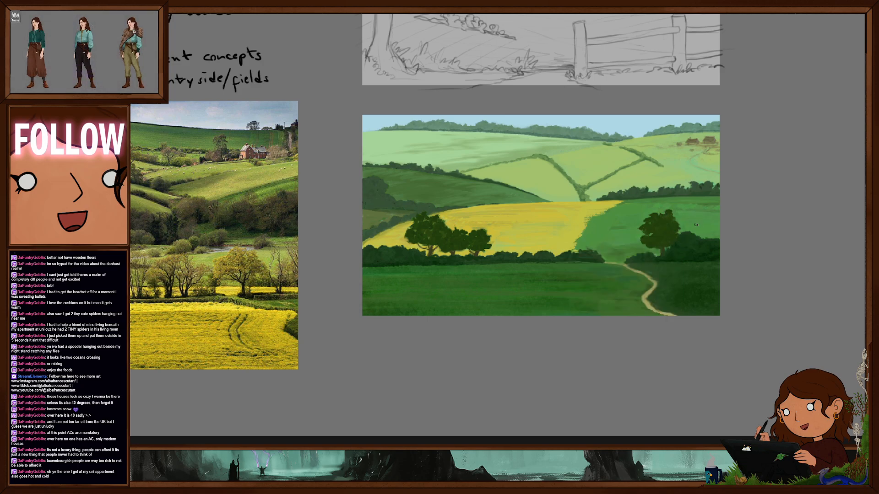
left_click_drag(650, 228, 652, 212)
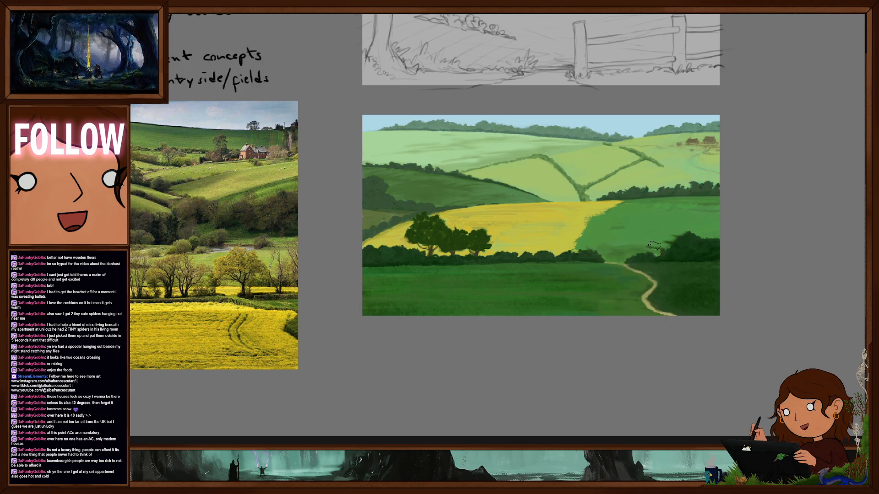
left_click_drag(611, 231, 689, 227)
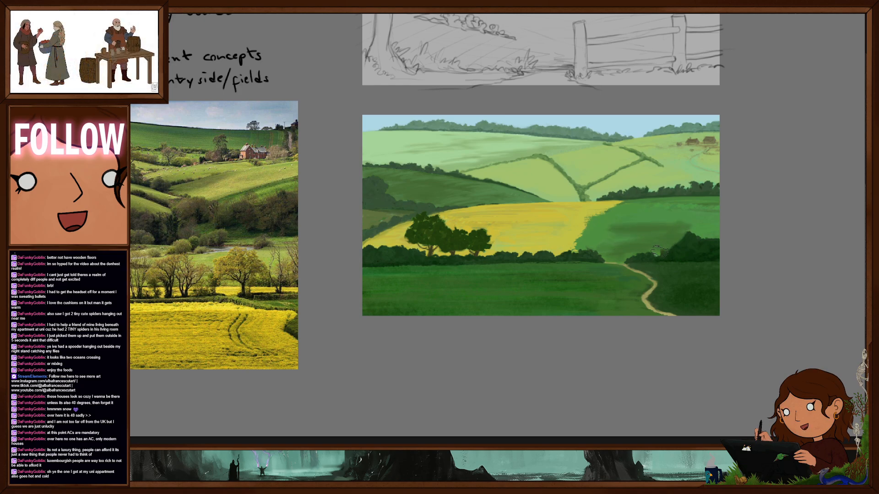
Remove the tree group in front of the yellow field and the tall bush on the hedge below the green slope using the Lasso
right_click(657, 222)
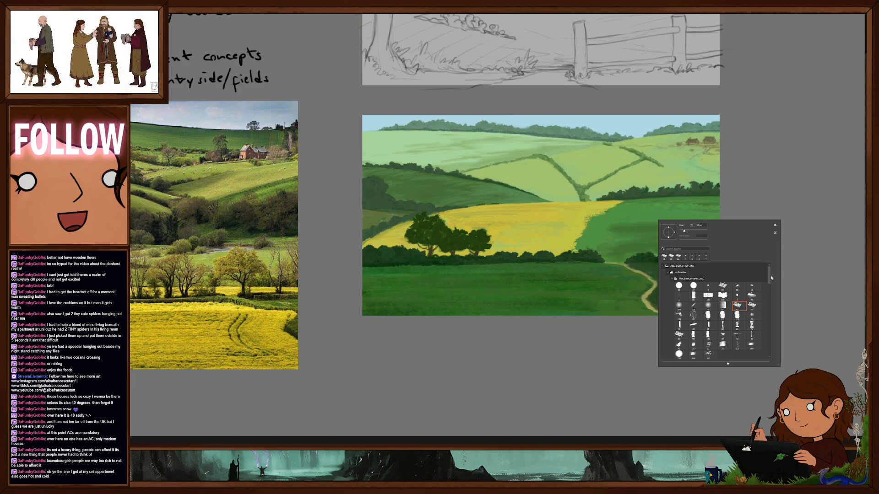
left_click(643, 243)
key("l")
mouse_move(662, 222)
left_mouse_down()
mouse_move(653, 235)
mouse_move(692, 230)
mouse_move(675, 241)
mouse_move(723, 247)
mouse_move(676, 246)
mouse_move(682, 250)
mouse_move(749, 233)
mouse_move(508, 247)
mouse_move(460, 247)
mouse_move(476, 233)
mouse_move(414, 234)
mouse_move(485, 229)
mouse_move(412, 238)
mouse_move(455, 239)
mouse_move(421, 250)
mouse_move(478, 251)
left_mouse_up()
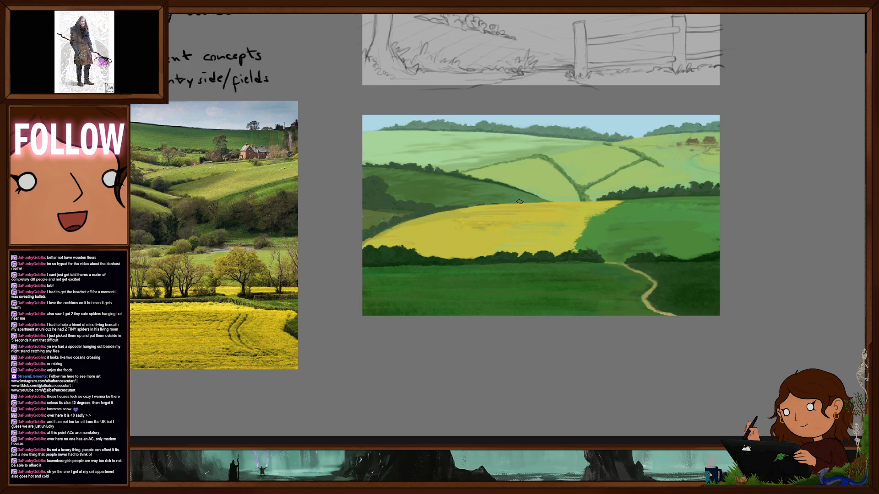
Paint subtle textured strokes across the upper part of the green slope below its hedgerow
scroll(573, 261, "down", 5)
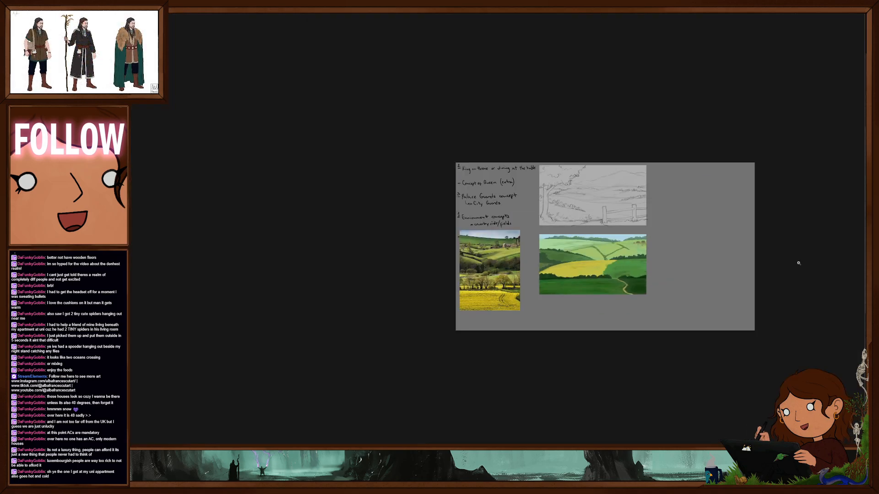
scroll(666, 300, "up", 5)
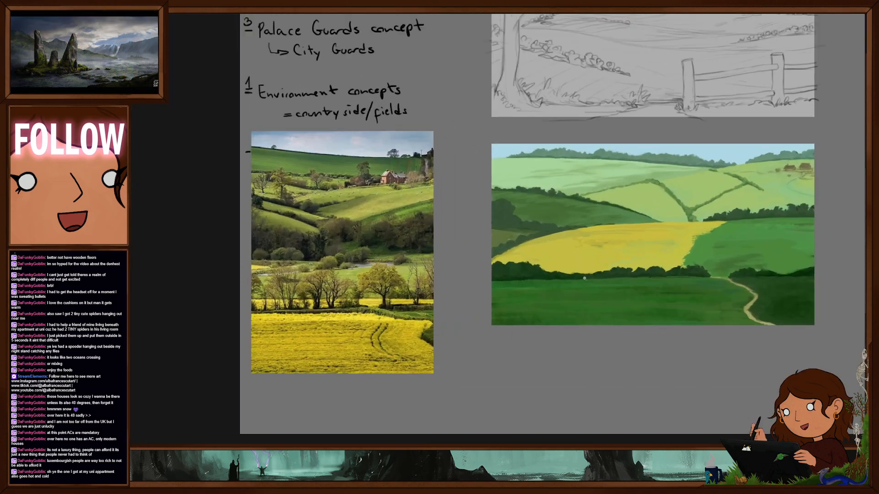
left_click_drag(666, 300, 559, 286)
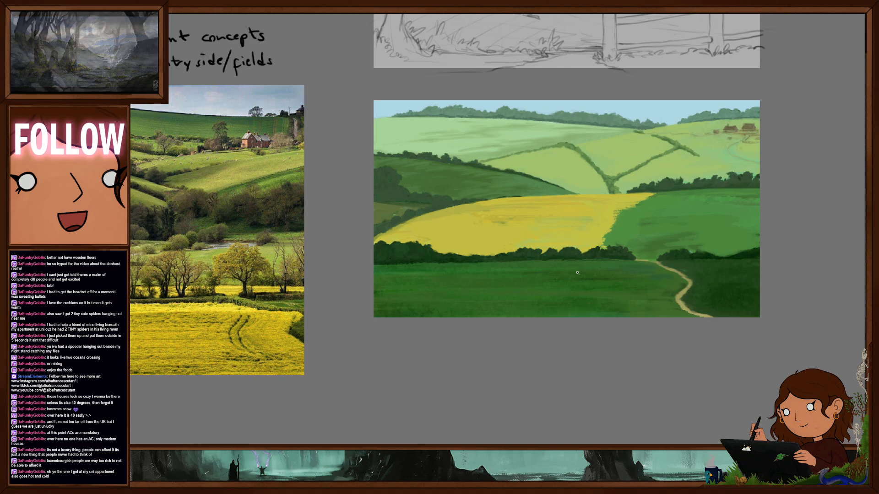
scroll(570, 283, "down", 3)
scroll(567, 271, "right", 2)
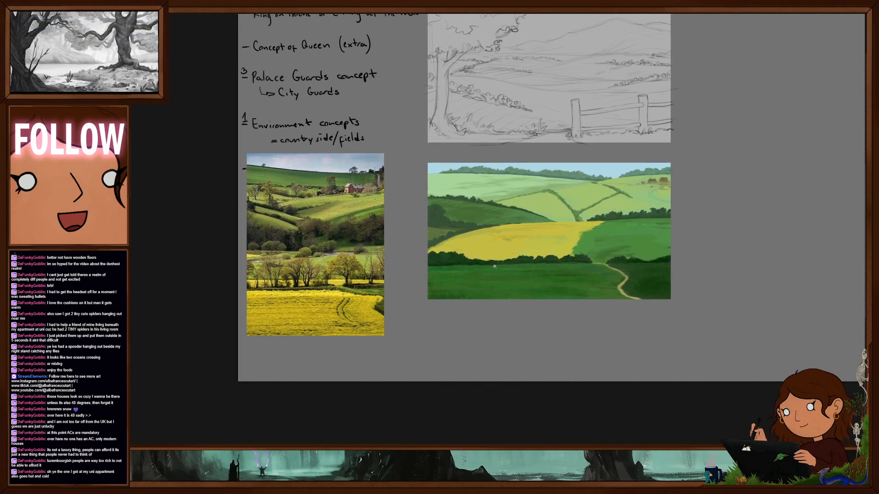
scroll(495, 266, "up", 3)
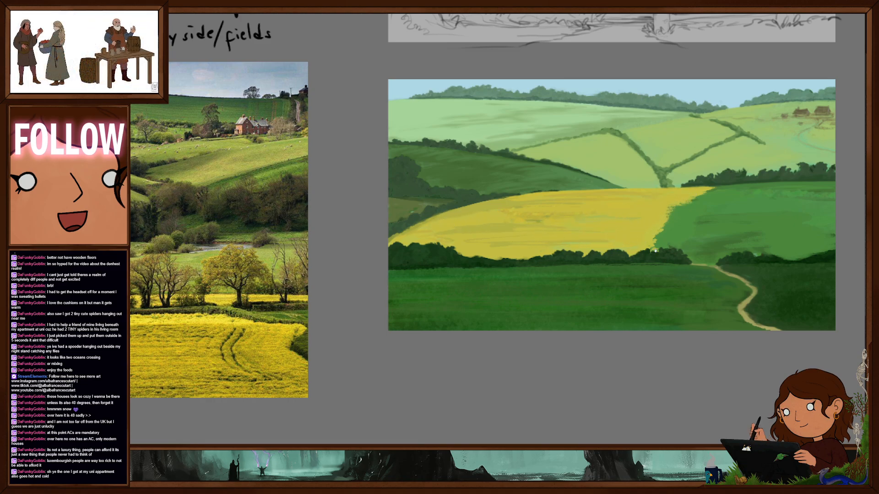
left_click_drag(656, 251, 498, 253)
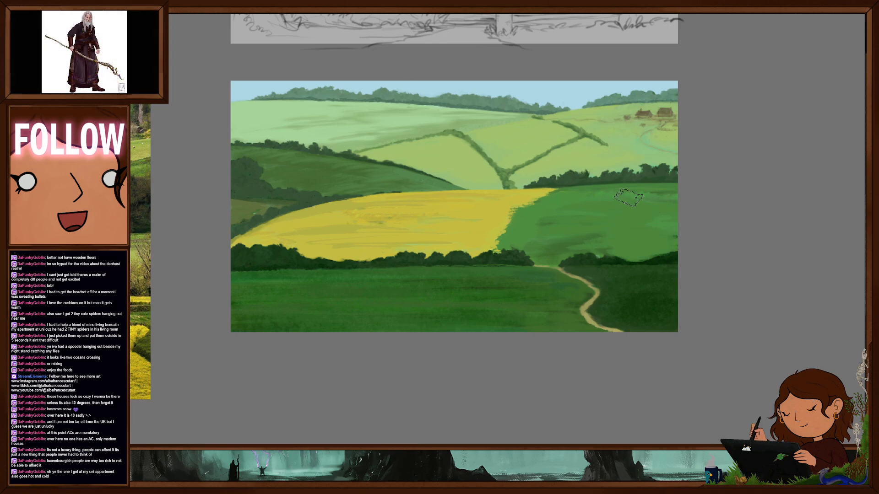
left_click_drag(602, 194, 612, 191)
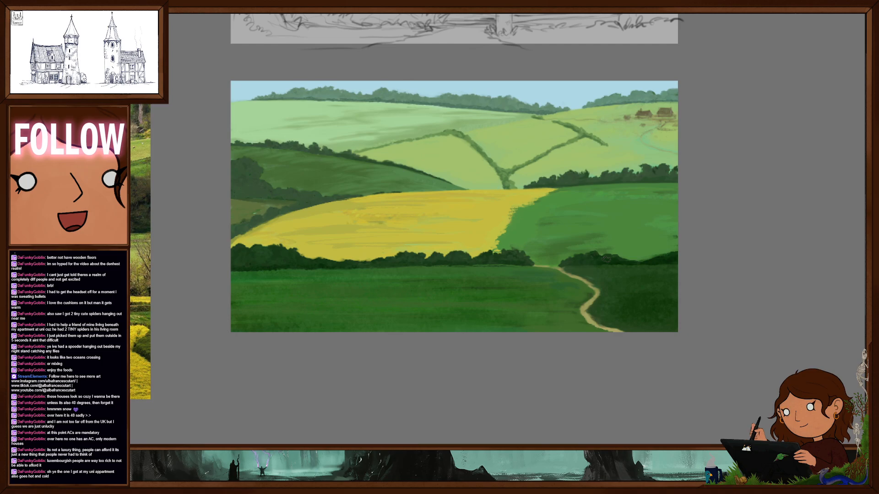
Choose a tree foliage brush and stamp a dark tree on the hedge at the right end of the green slope
left_click_drag(487, 282, 578, 270)
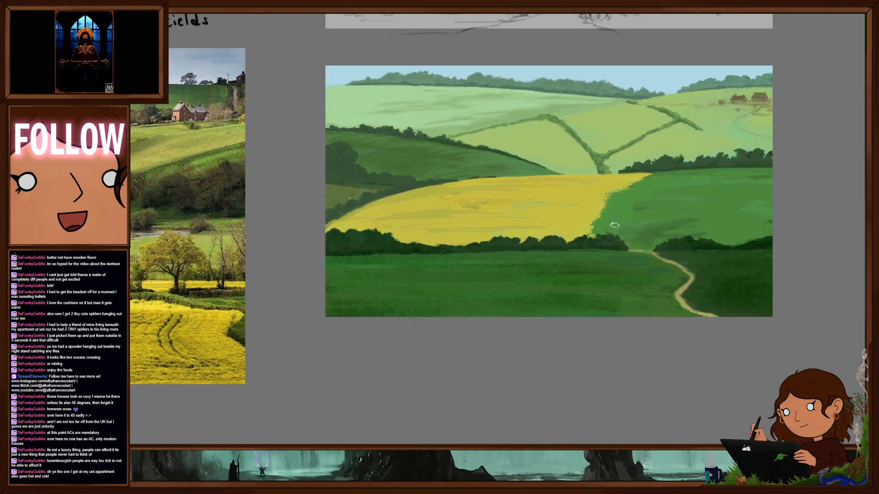
right_click(668, 220)
left_click_drag(777, 272, 779, 299)
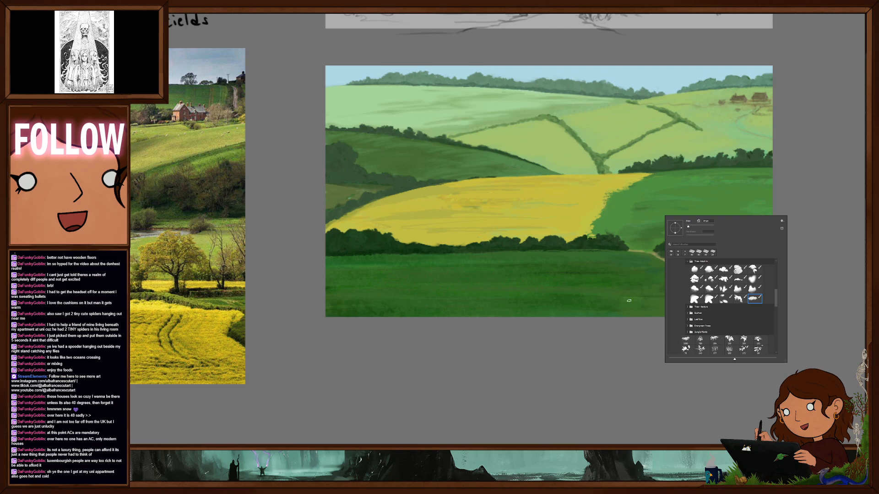
left_click_drag(610, 305, 510, 304)
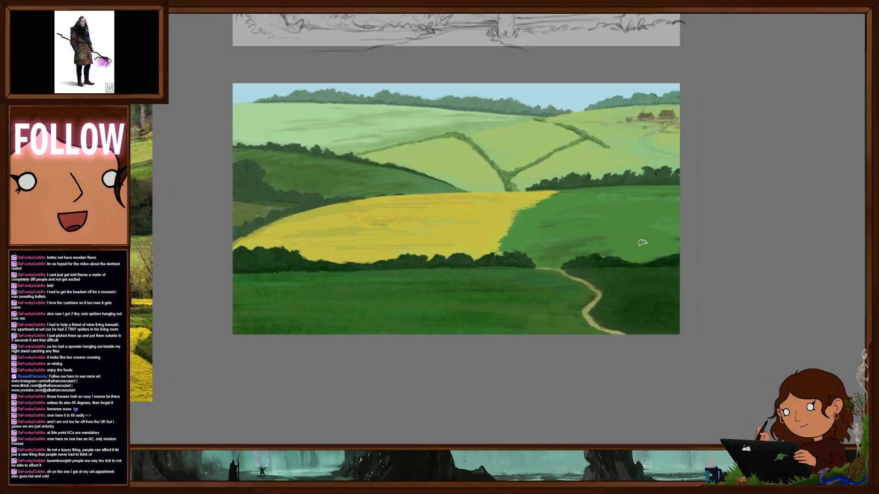
left_click(652, 242)
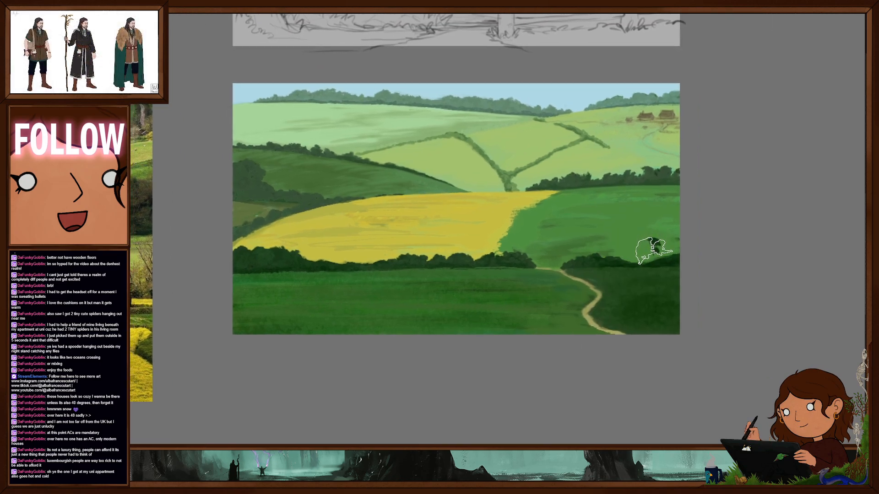
mouse_move(675, 273)
left_mouse_down()
mouse_move(693, 294)
mouse_move(682, 272)
mouse_move(709, 271)
left_mouse_up()
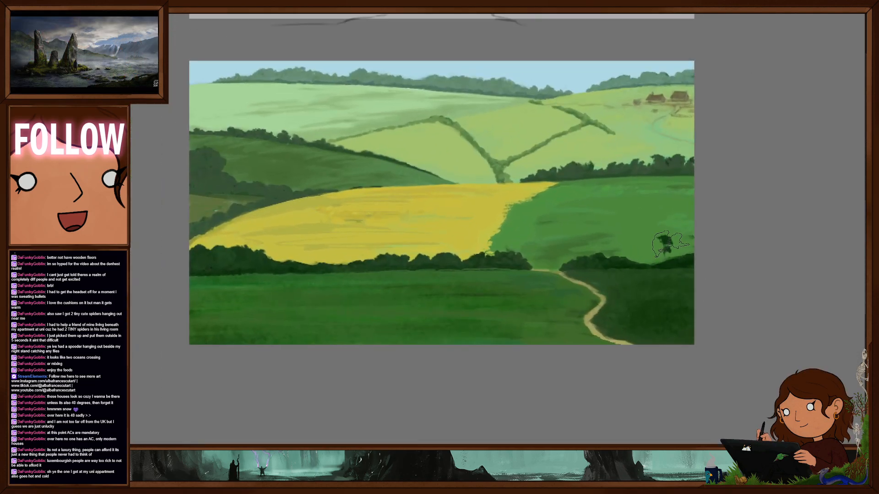
left_click(665, 231)
mouse_move(650, 244)
left_mouse_down()
mouse_move(652, 236)
mouse_move(652, 243)
left_mouse_up()
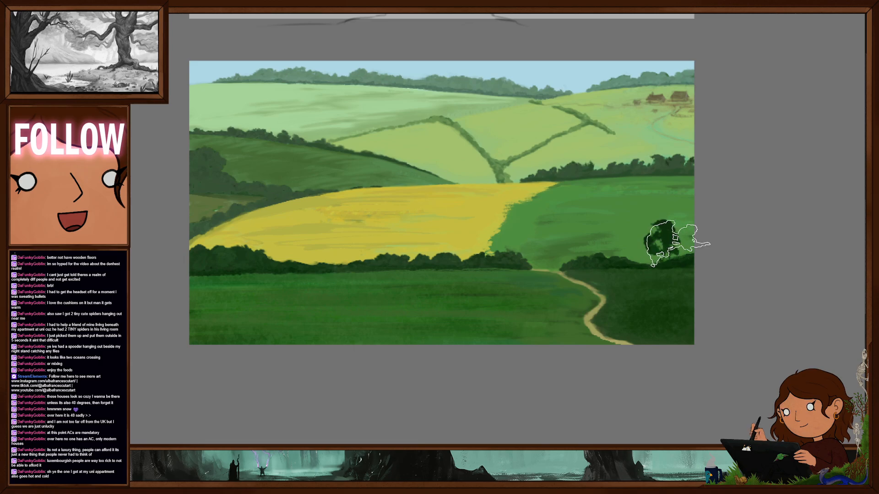
Paint a large dark tree on the left part of the hedge in front of the yellow field
left_click_drag(569, 316, 625, 320)
left_click_drag(543, 320, 598, 325)
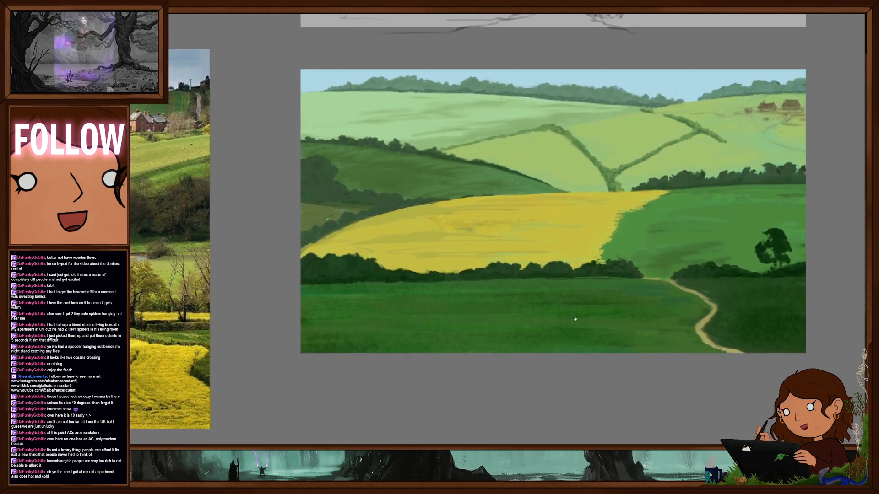
left_click_drag(398, 249, 391, 250)
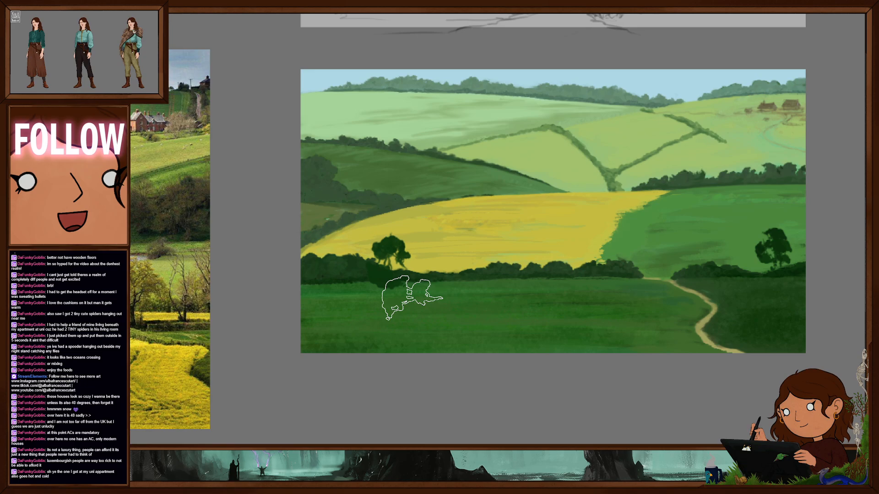
left_click(396, 249)
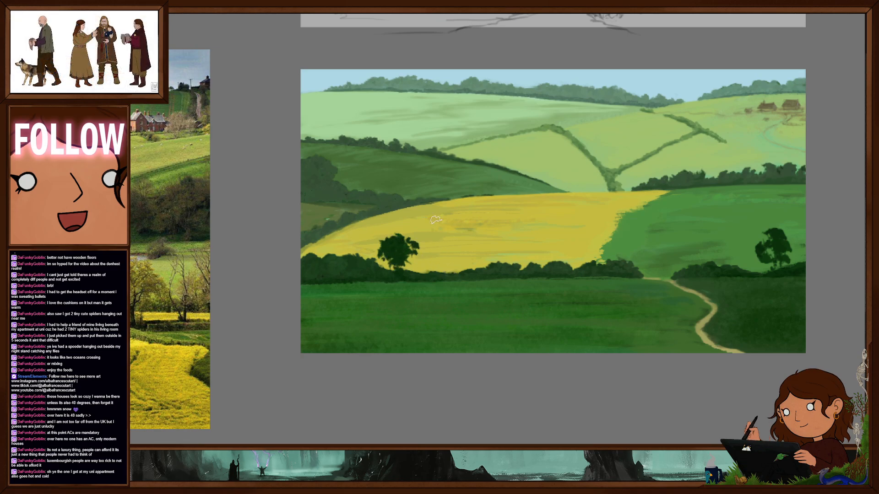
left_click_drag(409, 248, 415, 255)
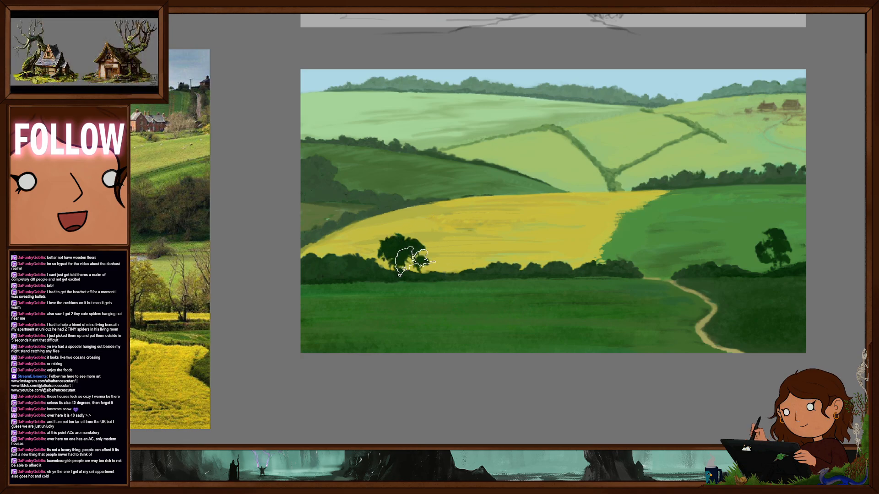
Paint two smaller dark trees beside the large tree on the hedge in front of the yellow field
mouse_move(511, 280)
left_mouse_down()
mouse_move(543, 315)
mouse_move(530, 303)
left_mouse_up()
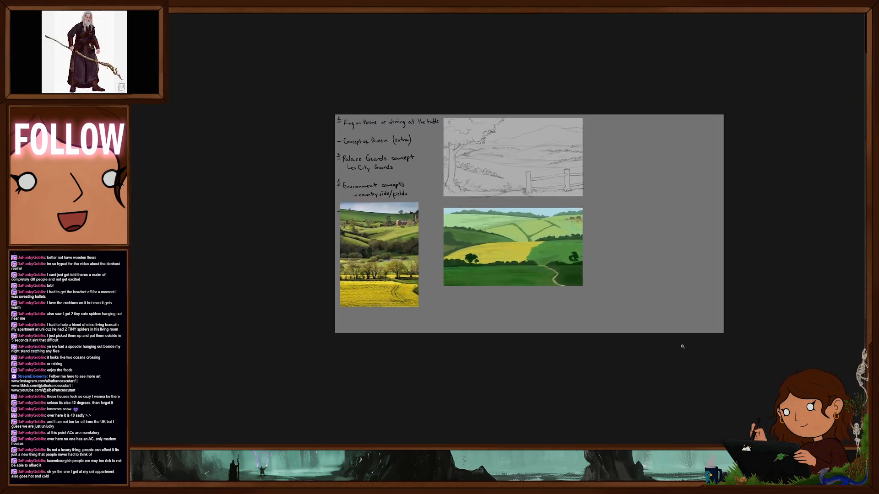
left_click_drag(483, 263, 523, 257)
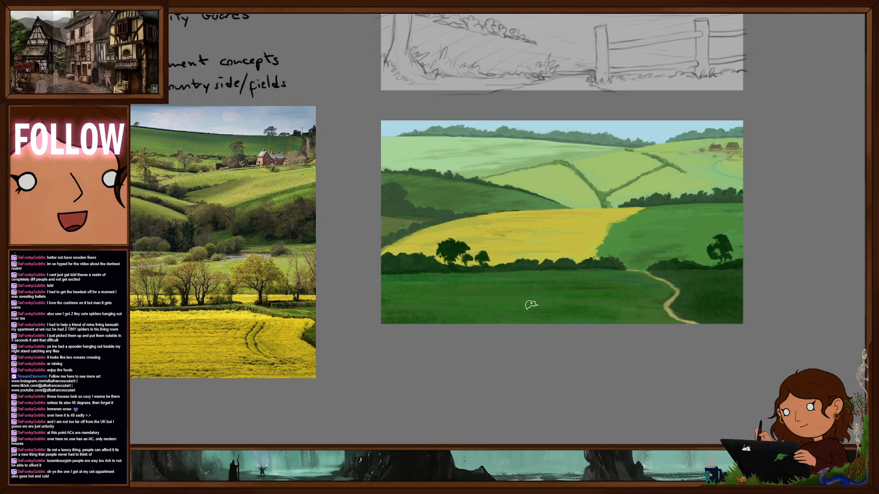
mouse_move(577, 266)
left_mouse_down()
mouse_move(542, 276)
mouse_move(553, 231)
left_mouse_up()
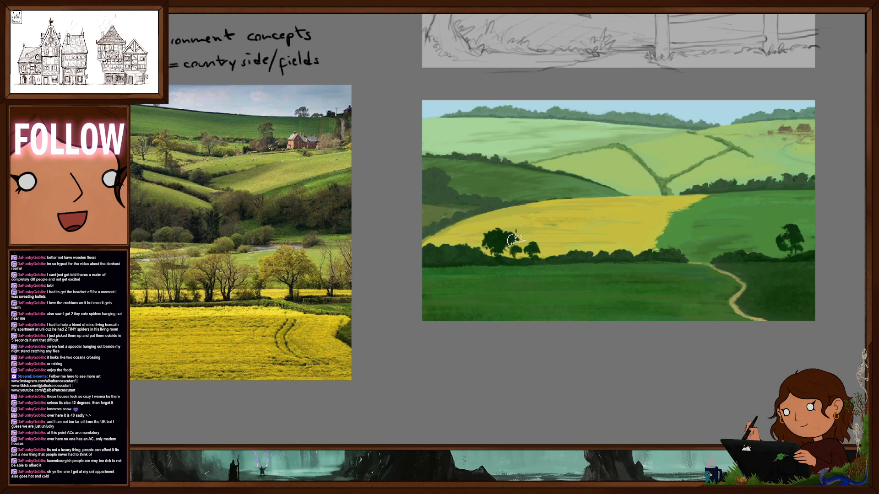
right_click(520, 239)
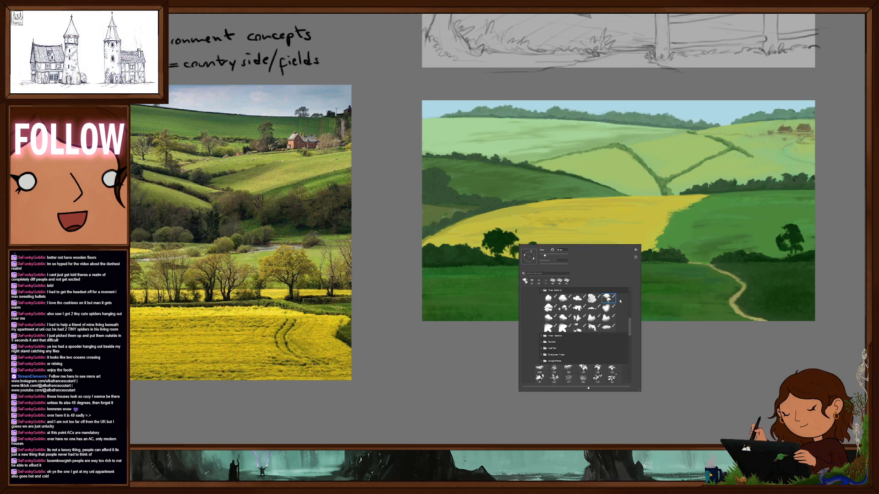
left_click(455, 254)
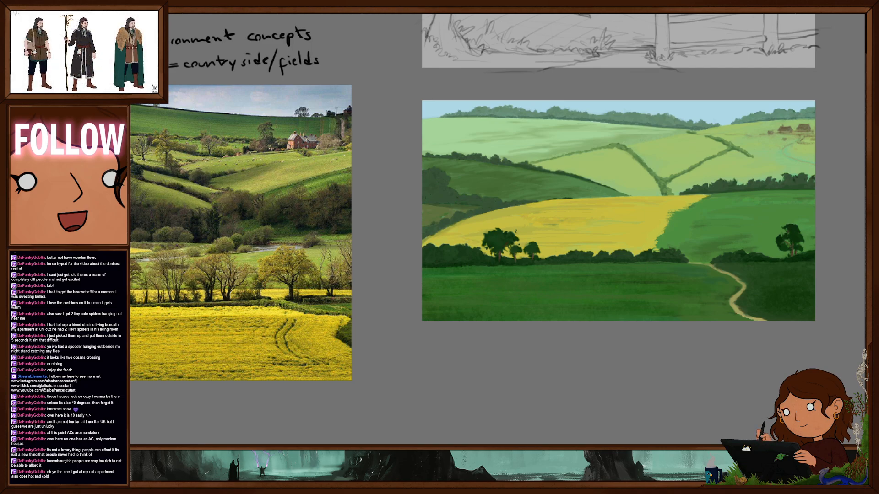
Examine the whole painting beside the reference photo and sketch, from overview down to the distant hills and sky
key("ctrl+0")
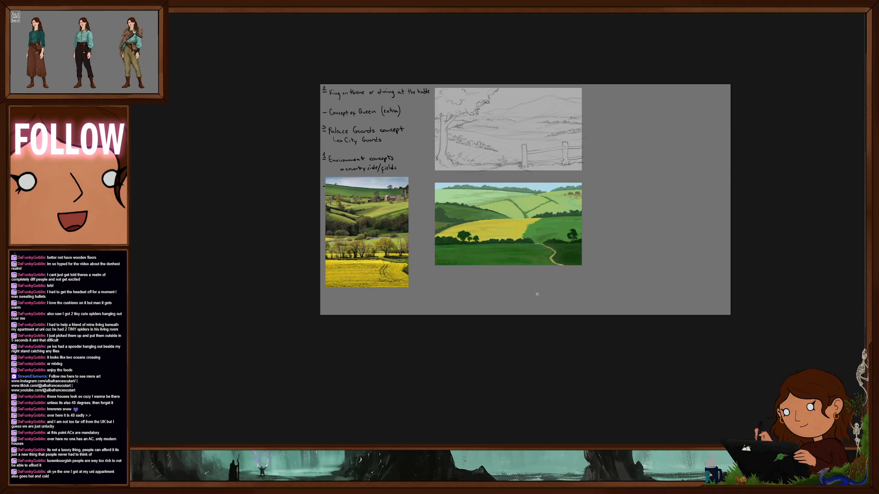
scroll(538, 295, "up", 5)
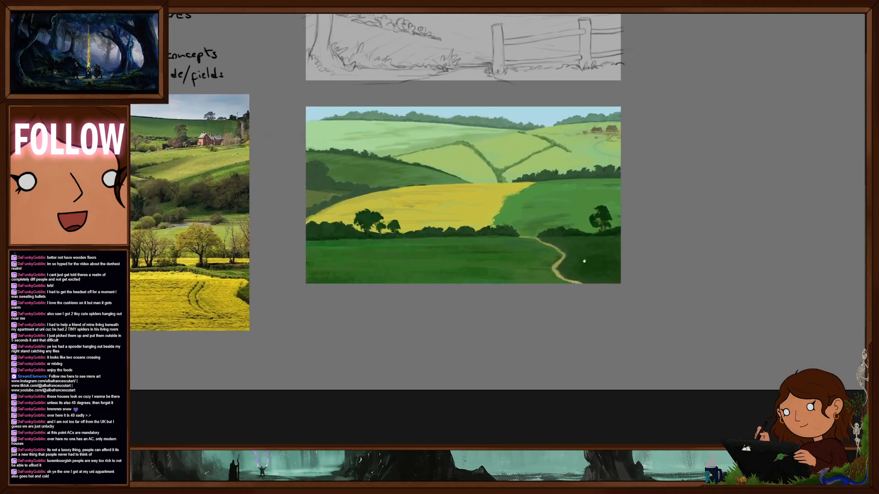
scroll(645, 260, "up", 2)
scroll(641, 275, "down", 3)
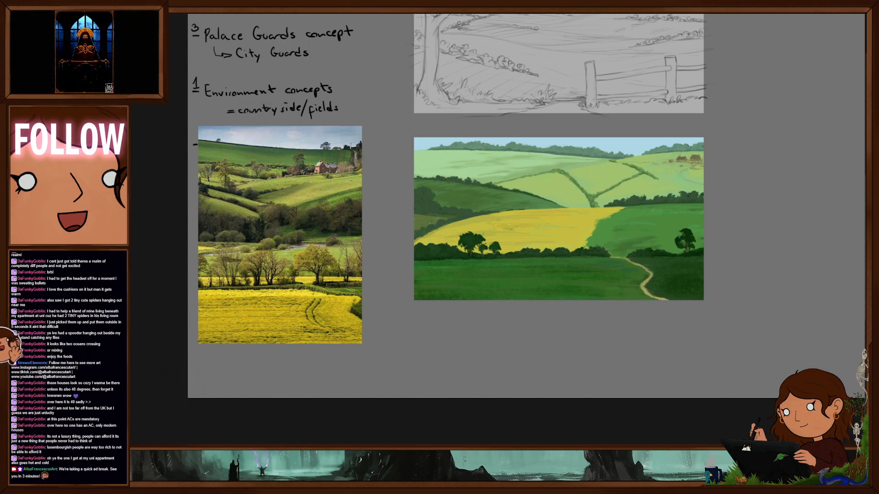
scroll(626, 272, "up", 1)
scroll(626, 273, "up", 1)
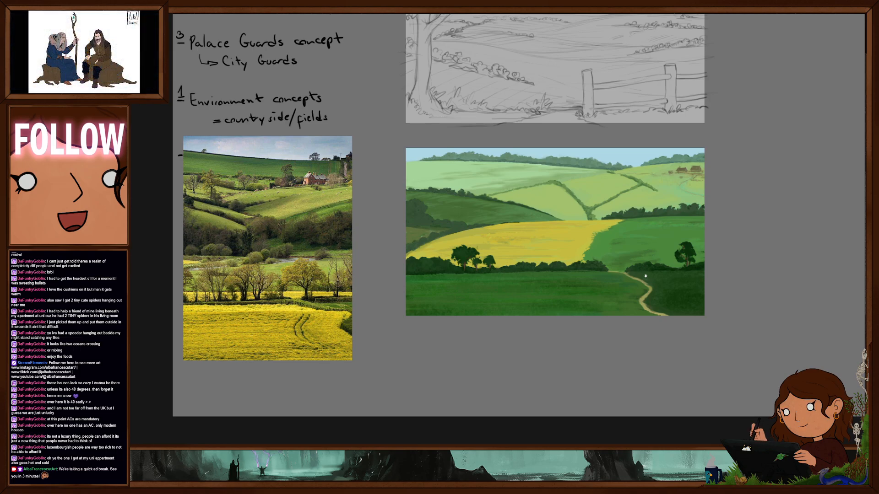
left_click_drag(635, 306, 634, 352)
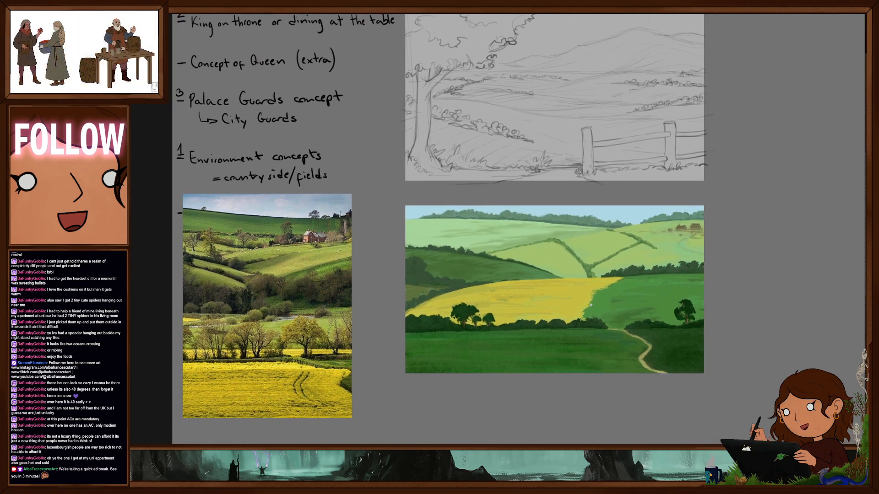
left_click_drag(588, 310, 635, 304)
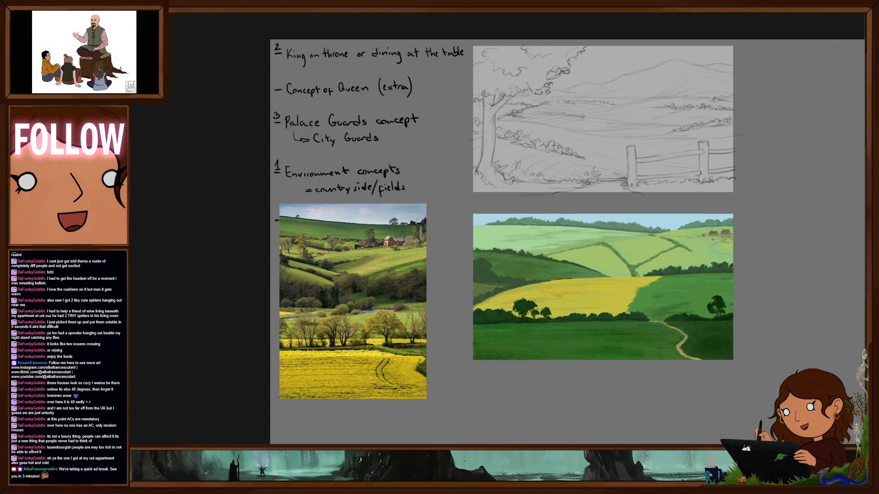
left_click_drag(644, 251, 654, 253)
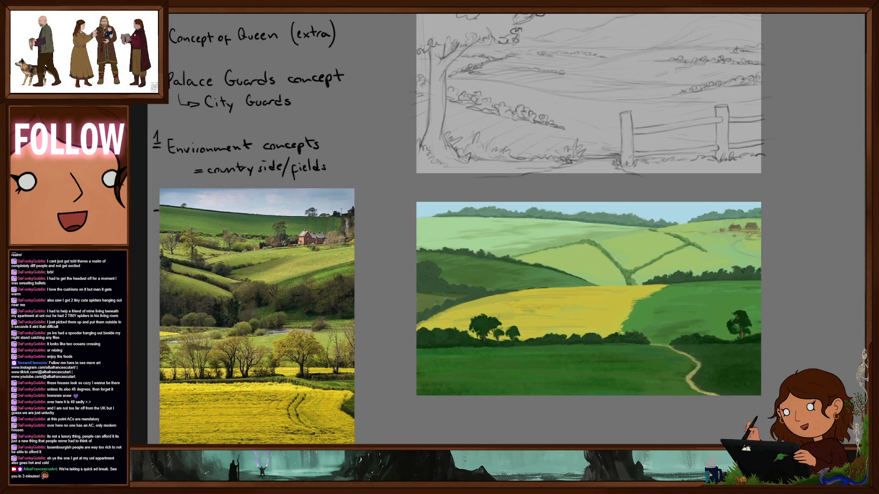
scroll(660, 216, "up", 2)
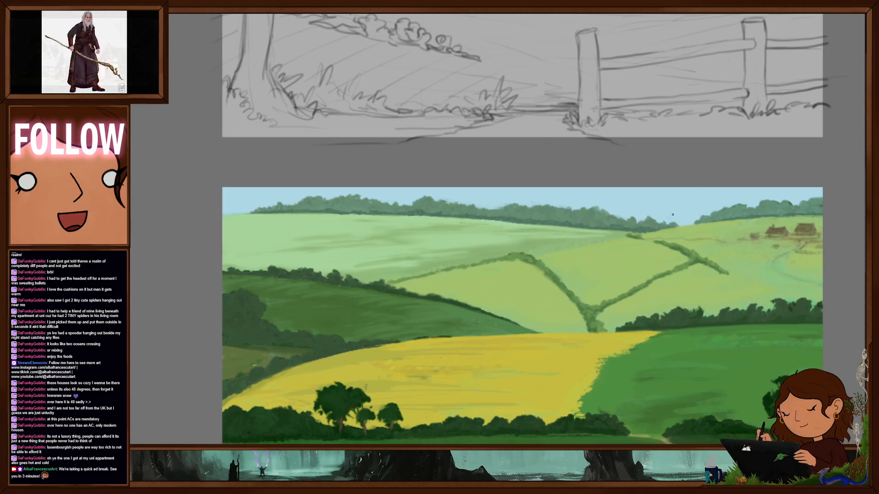
Choose a general painting brush and try painting blue-grey mountains in the sky behind the distant tree line
right_click(740, 249)
scroll(766, 336, "up", 10)
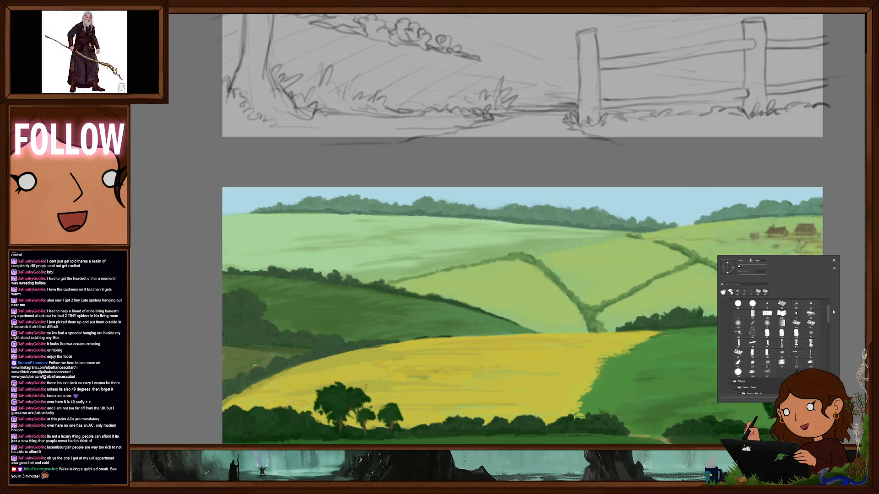
left_click(753, 331)
mouse_move(765, 184)
left_mouse_down()
mouse_move(775, 184)
mouse_move(757, 190)
mouse_move(747, 179)
mouse_move(688, 208)
mouse_move(617, 197)
left_mouse_up()
mouse_move(706, 248)
left_mouse_down()
mouse_move(712, 262)
mouse_move(684, 201)
mouse_move(647, 197)
mouse_move(666, 198)
left_mouse_up()
left_click_drag(687, 227, 631, 225)
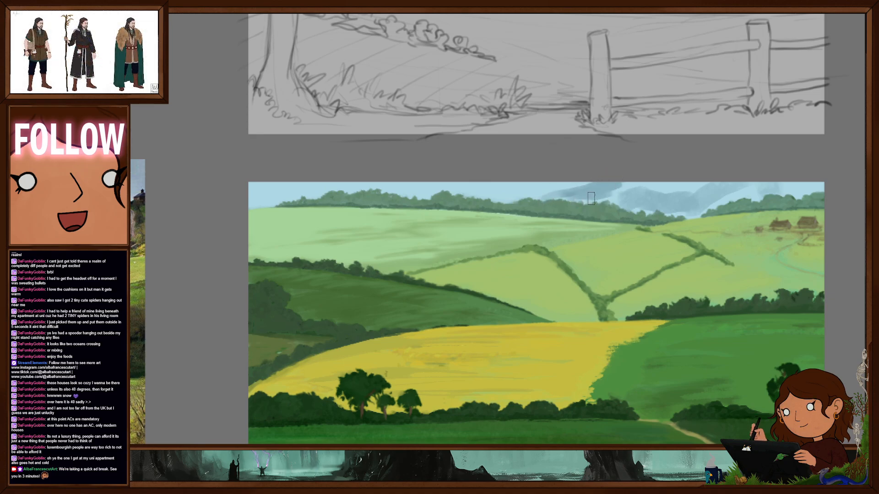
Try smoothing the distant mountains into a soft, pale silhouette with a larger brush and judge them in the overview
left_click_drag(605, 199, 647, 187)
key("bracketright")
key("bracketright")
key("bracketright")
key("bracketright")
key("bracketright")
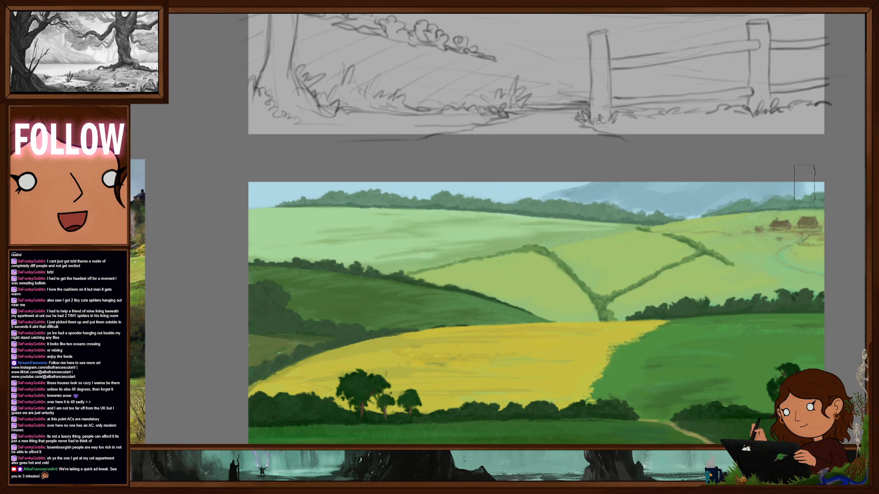
mouse_move(743, 207)
left_mouse_down()
mouse_move(687, 217)
mouse_move(721, 244)
left_mouse_up()
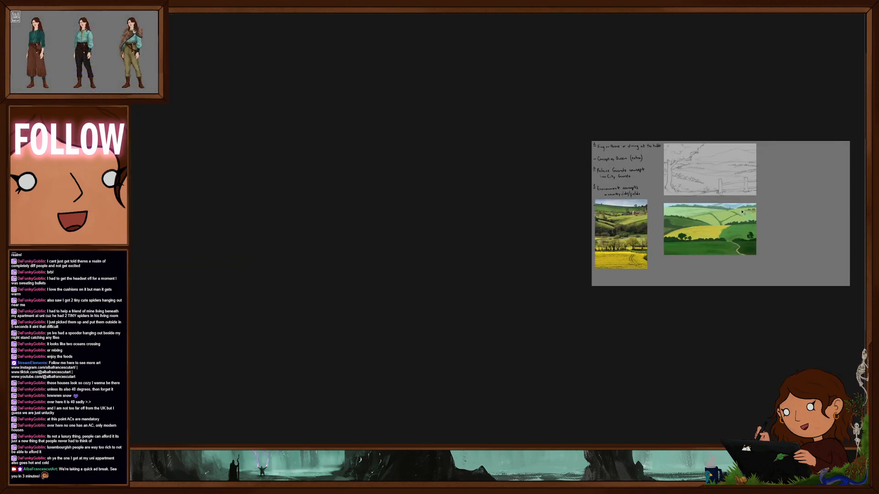
left_click_drag(739, 210, 638, 234)
left_click(638, 233)
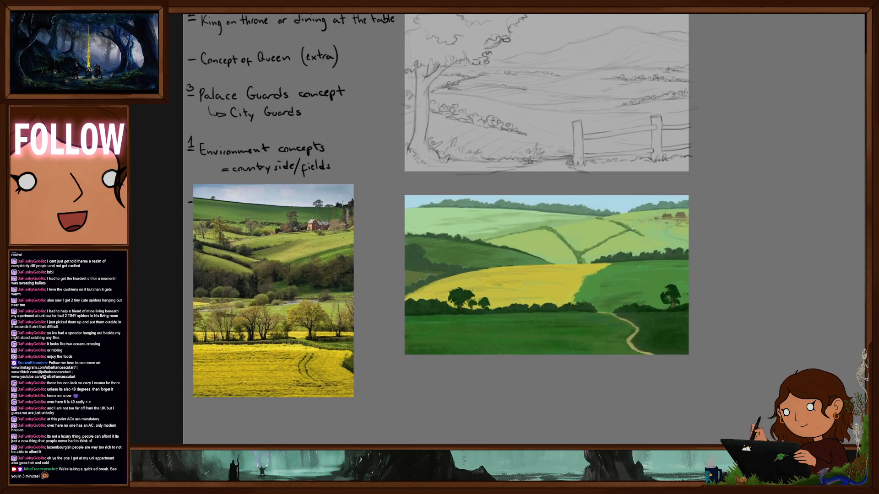
Choose a fluffy cloud brush from the CLOUD BRUSHES group
mouse_move(655, 267)
left_mouse_down()
mouse_move(649, 283)
mouse_move(654, 271)
left_mouse_up()
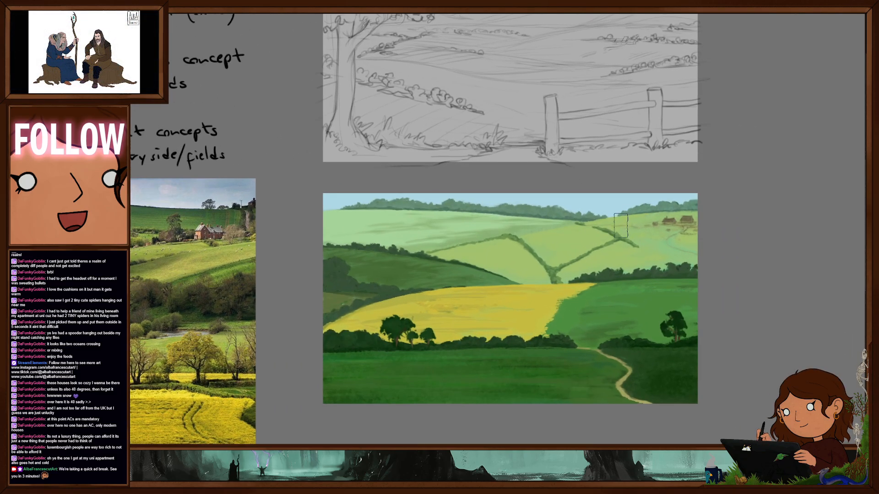
right_click(618, 224)
left_click_drag(738, 288, 738, 302)
left_click(650, 336)
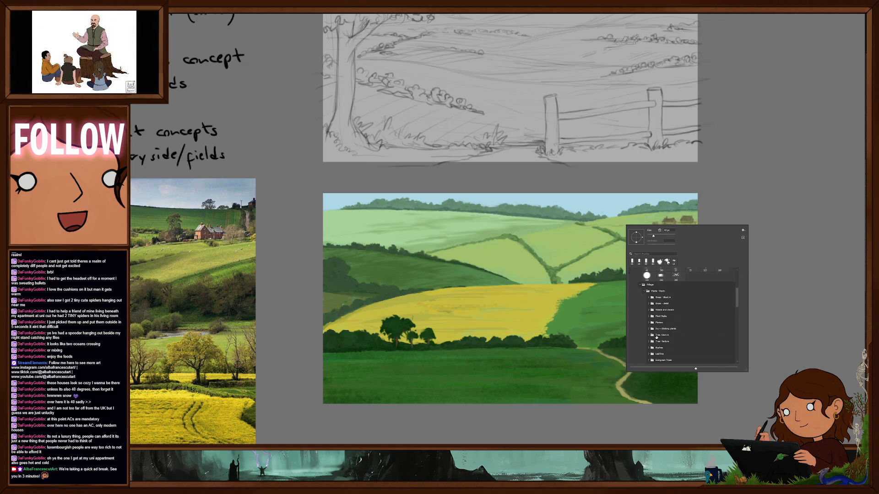
left_click_drag(738, 304, 737, 347)
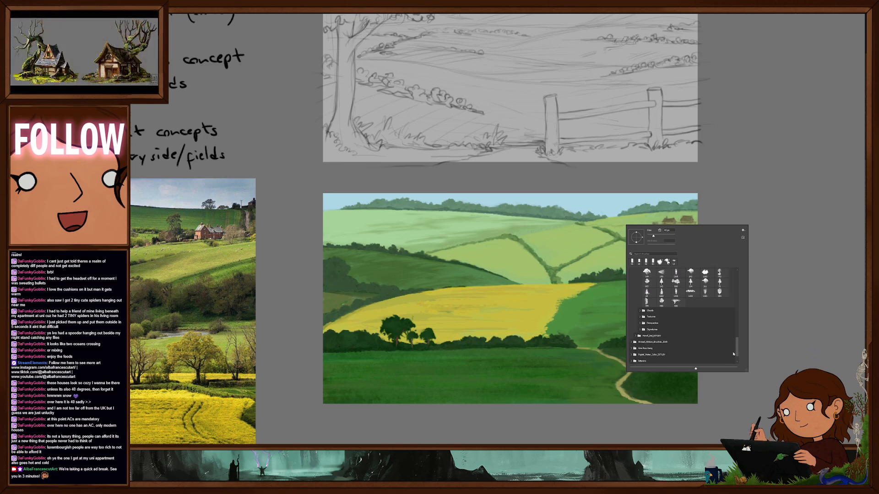
left_click(640, 311)
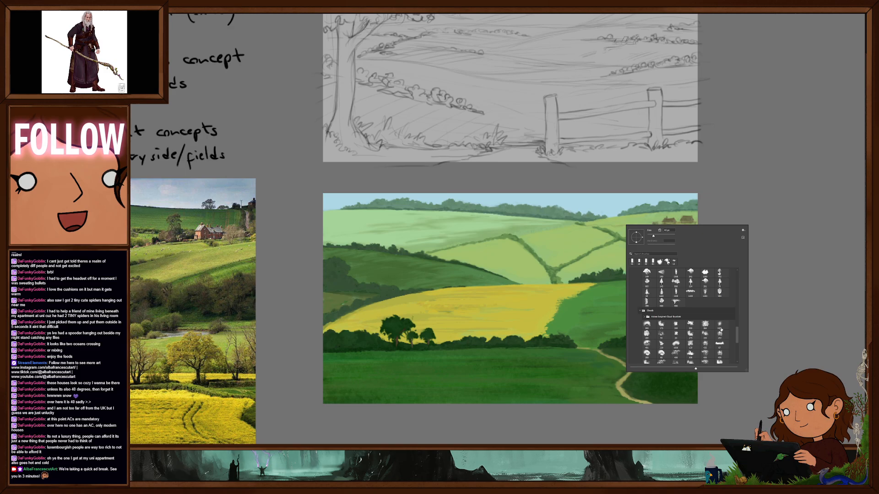
left_click(644, 317)
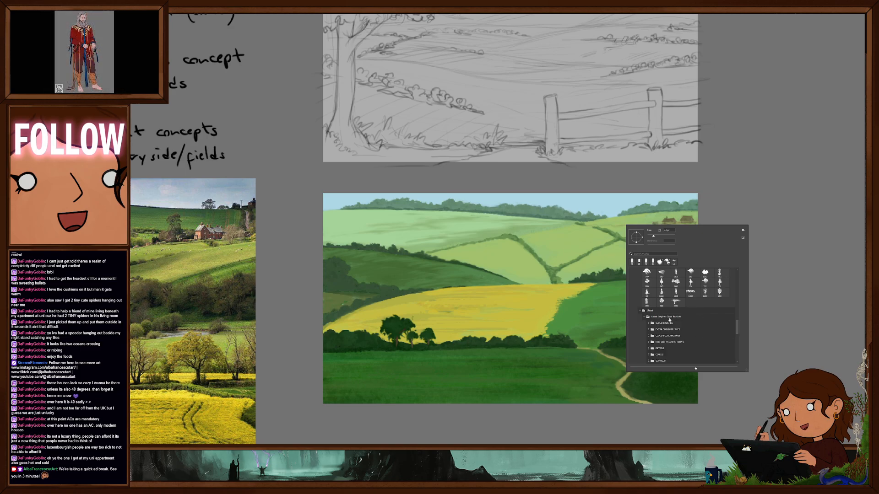
left_click(651, 324)
left_click(700, 331)
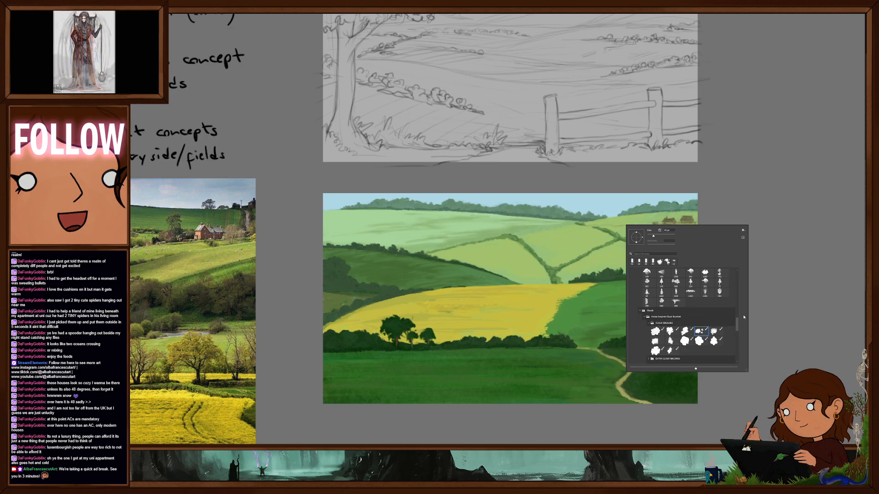
Sample the sky colour and paint light, wispy clouds above the dip between the distant tree lines
left_click(637, 201, "alt")
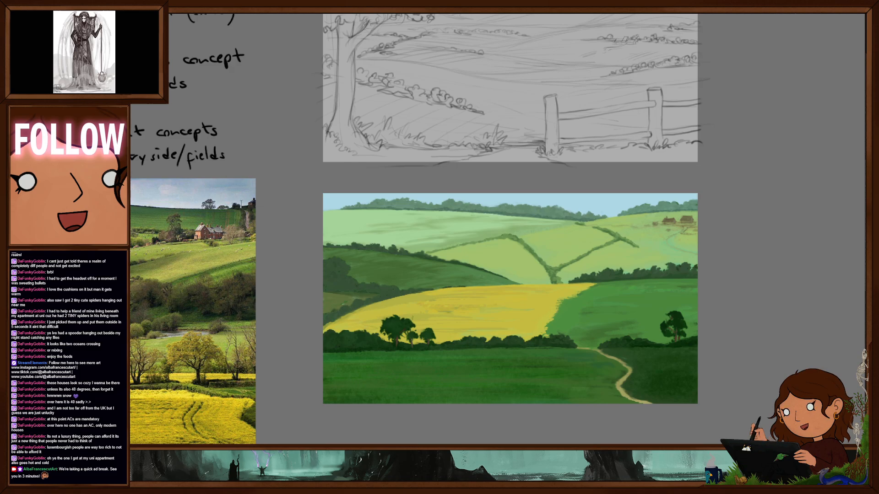
left_click_drag(603, 203, 641, 206)
left_click_drag(579, 204, 659, 199)
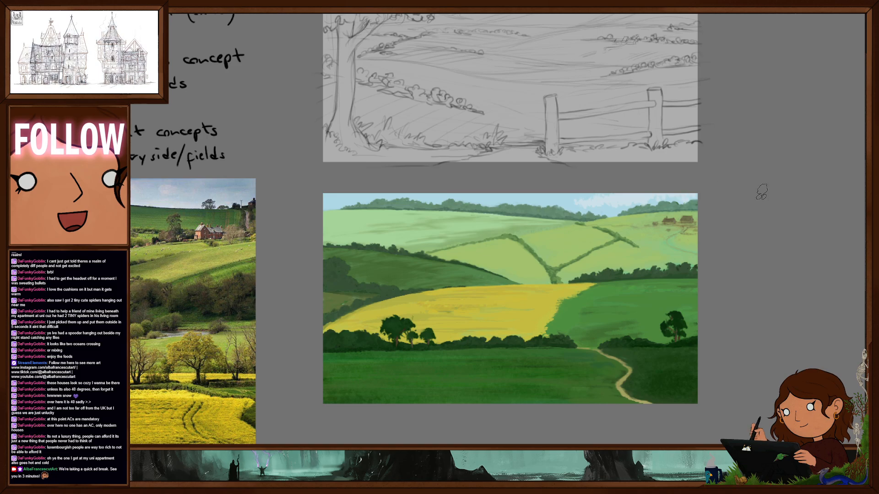
left_click_drag(718, 246, 768, 250)
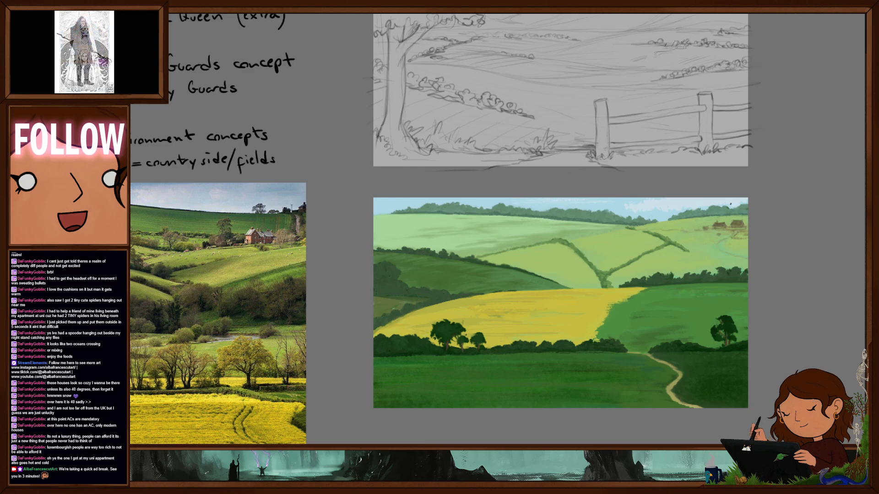
mouse_move(615, 272)
left_mouse_down()
mouse_move(661, 272)
mouse_move(627, 271)
left_mouse_up()
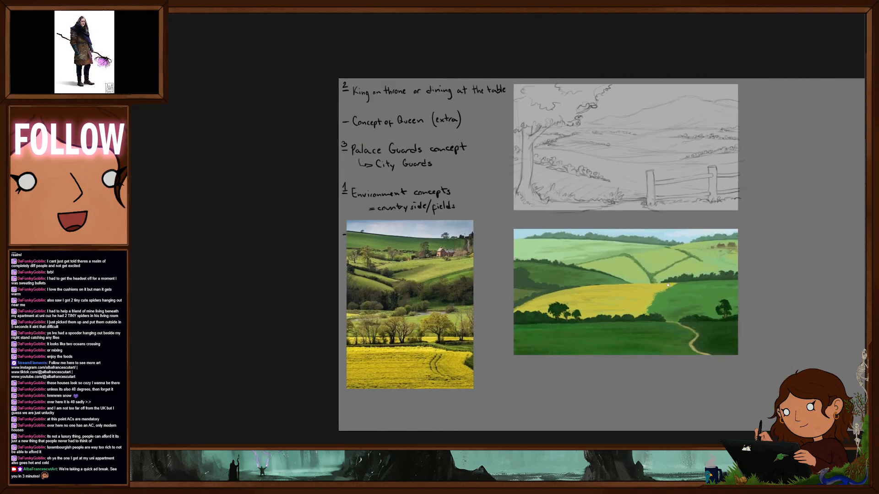
left_click_drag(698, 264, 610, 244)
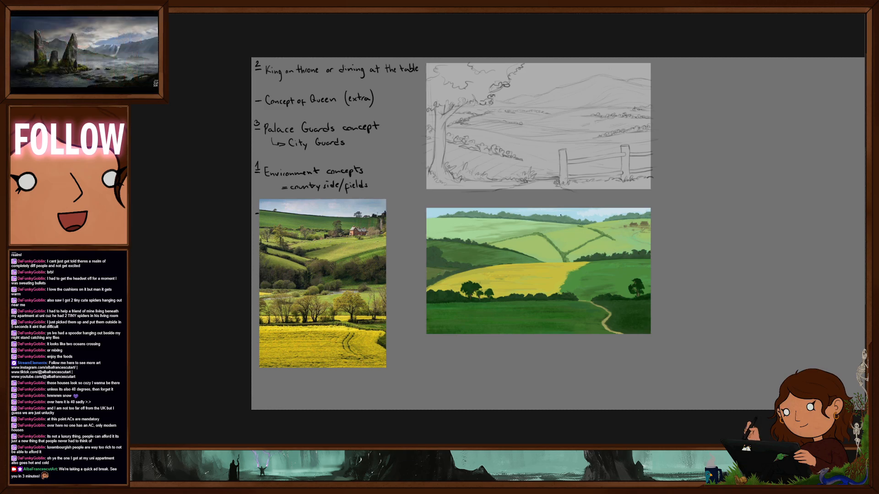
left_click_drag(590, 217, 623, 217)
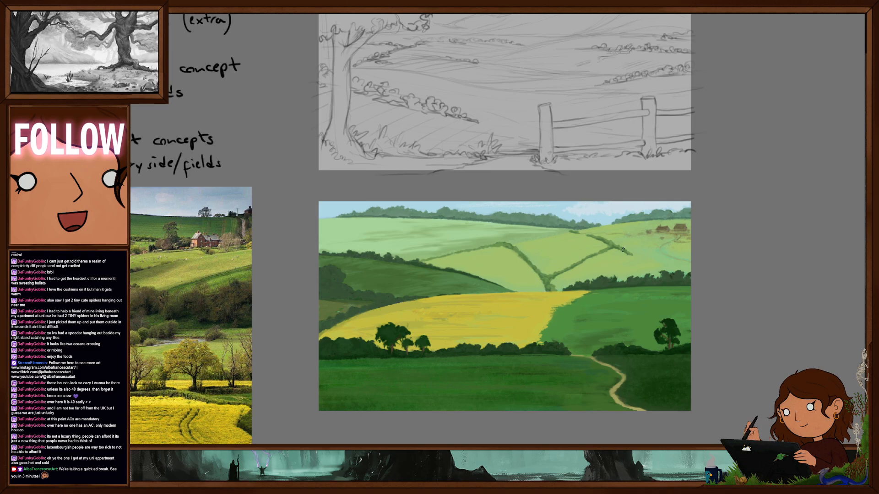
scroll(618, 287, "down", 1)
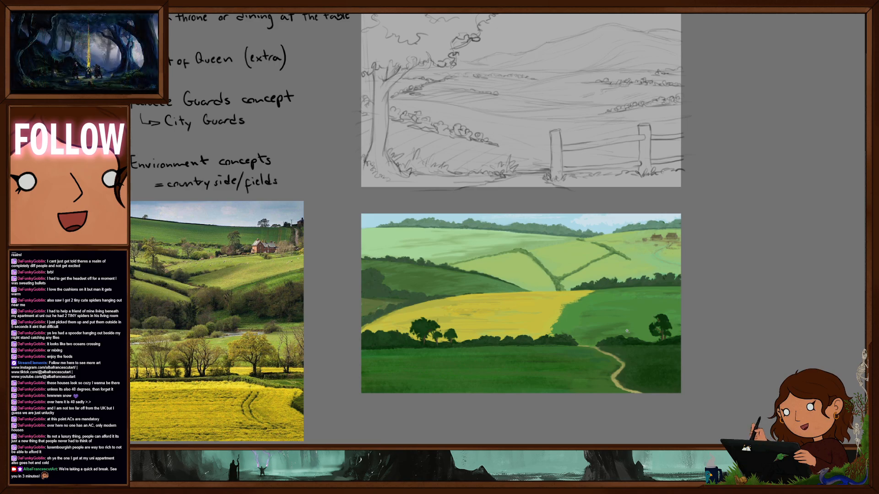
key("ctrl+b")
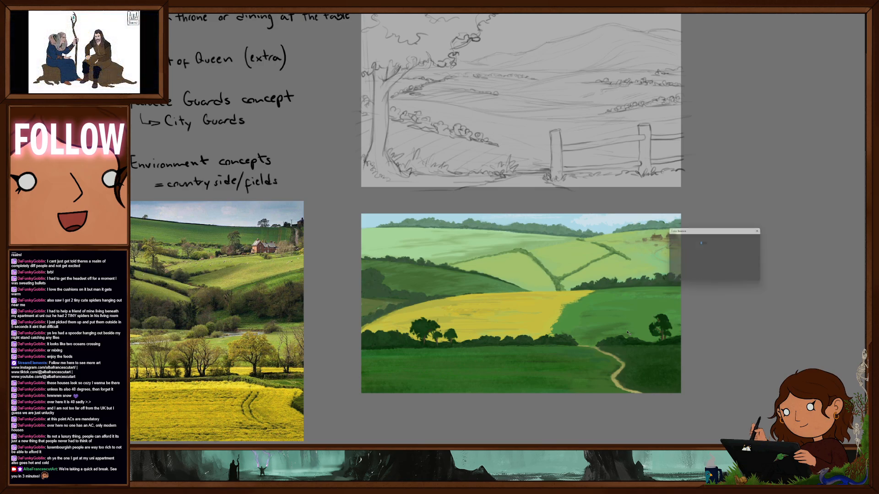
left_click(758, 247)
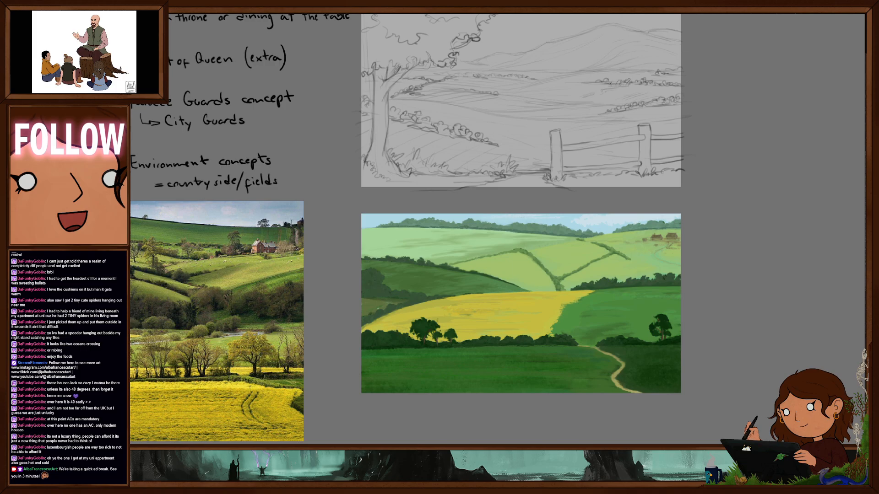
Add a Vibrance adjustment to the painting and slightly raise its vibrance and saturation to enrich the colours
key("ctrl+shift+v")
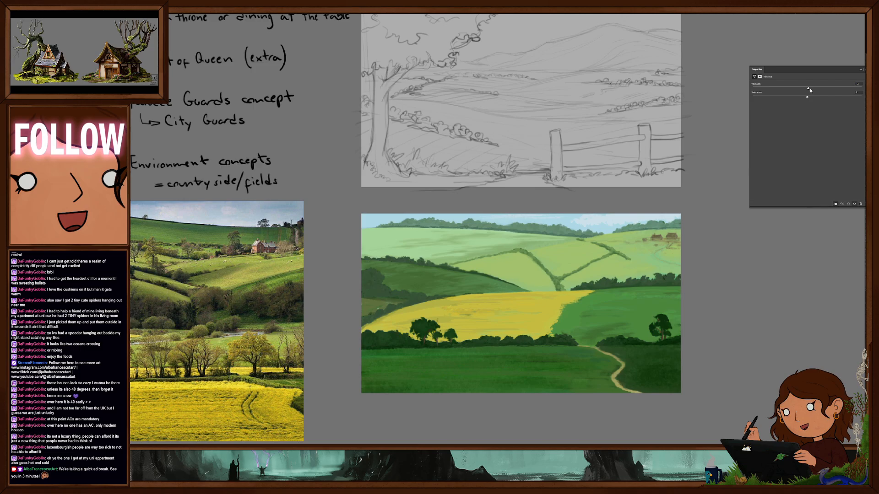
mouse_move(810, 90)
left_mouse_down()
mouse_move(826, 89)
mouse_move(789, 88)
mouse_move(820, 89)
mouse_move(816, 97)
left_mouse_up()
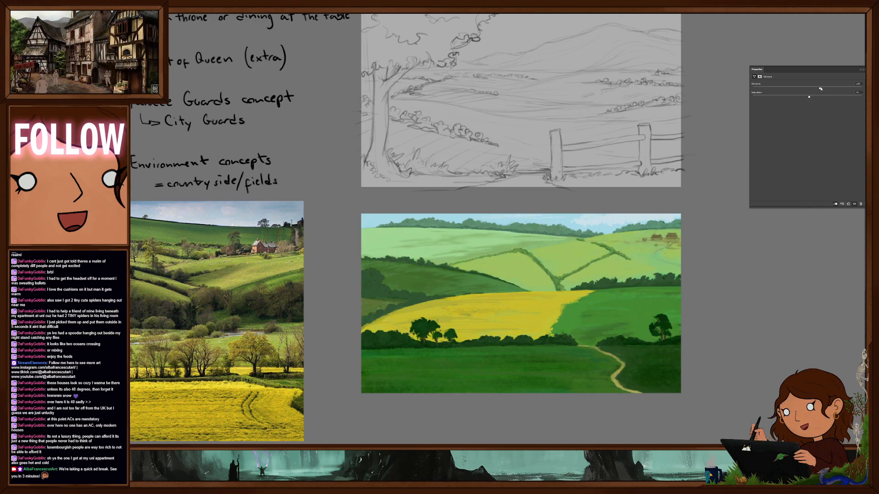
left_click_drag(806, 90, 809, 89)
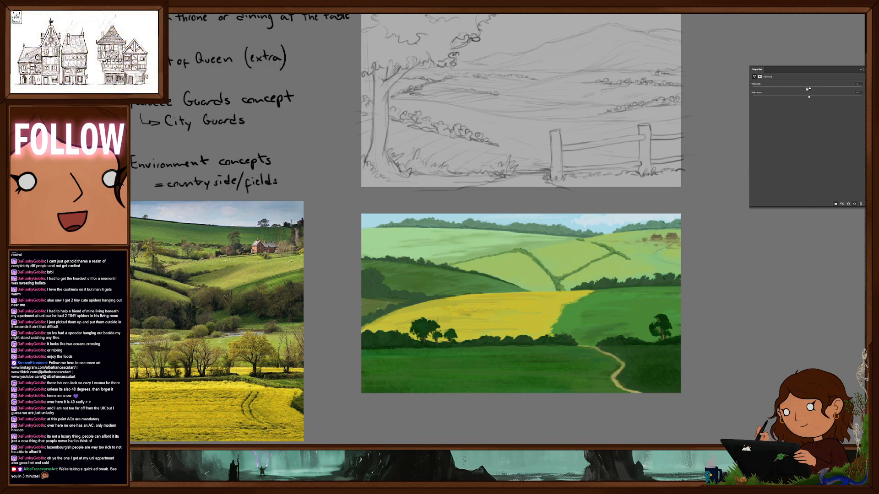
key("Tab")
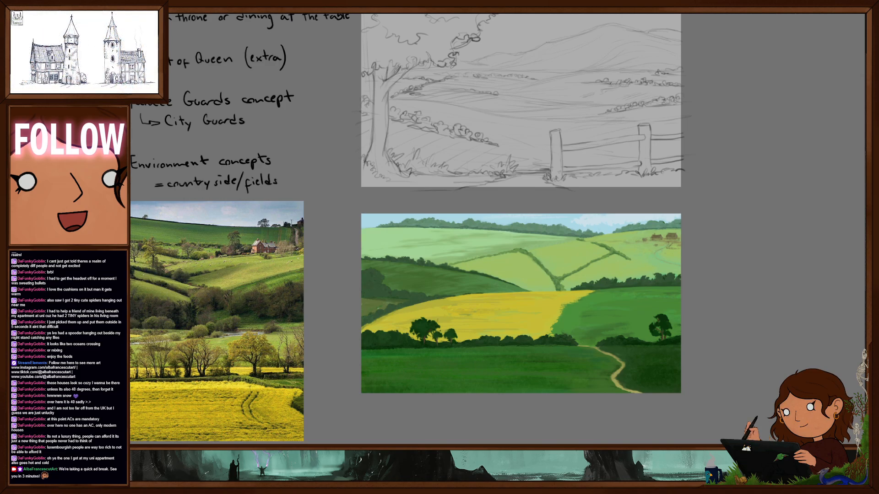
Add a Levels adjustment and tune its midtone, highlight and output black levels for a brighter, more contrasted painting
scroll(787, 242, "down", 2)
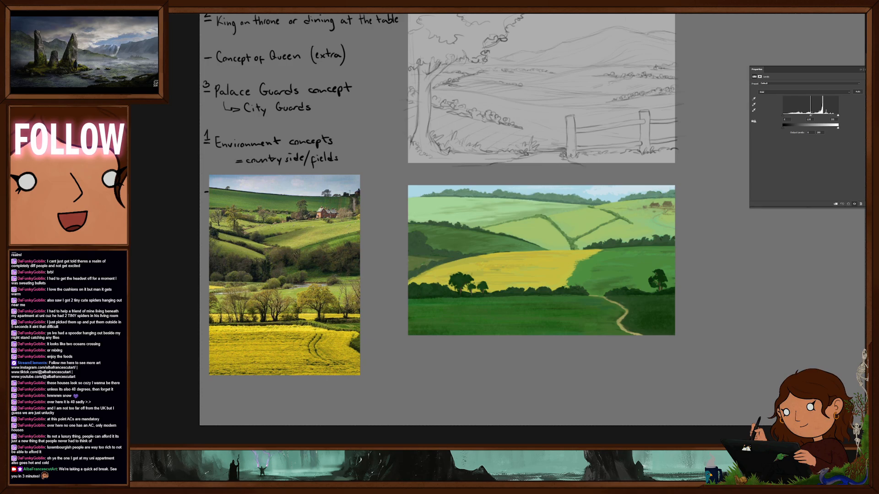
left_click_drag(813, 117, 816, 117)
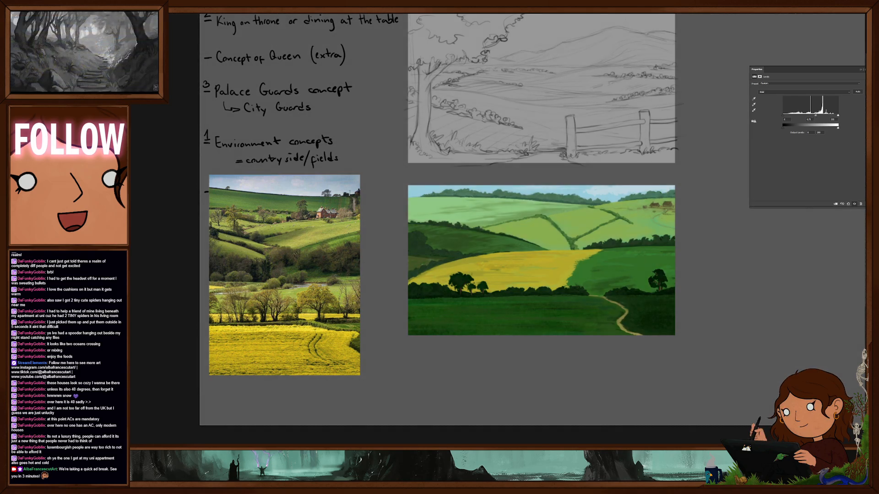
scroll(592, 288, "up", 2)
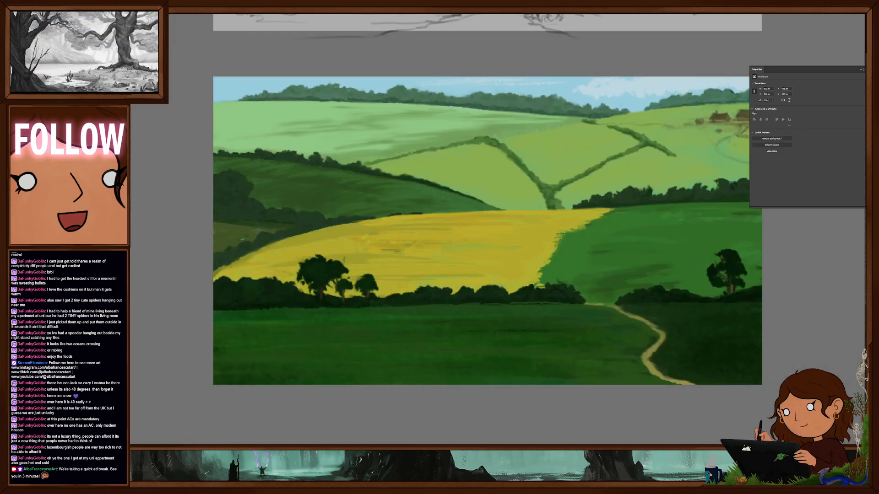
key("ctrl+0")
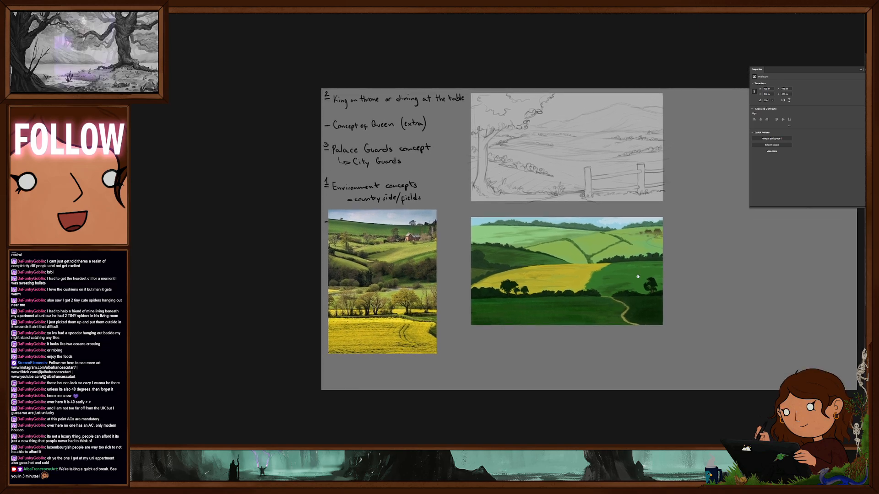
key("alt+]")
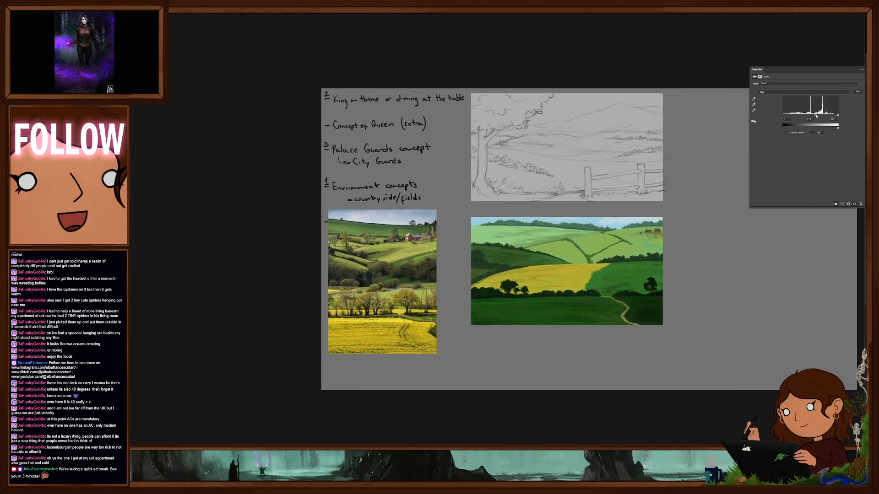
left_click_drag(816, 116, 811, 115)
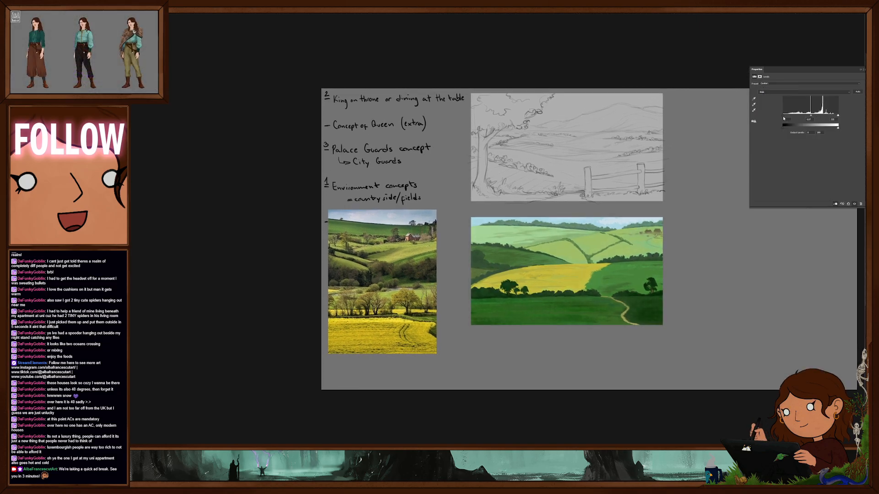
left_click_drag(784, 117, 831, 117)
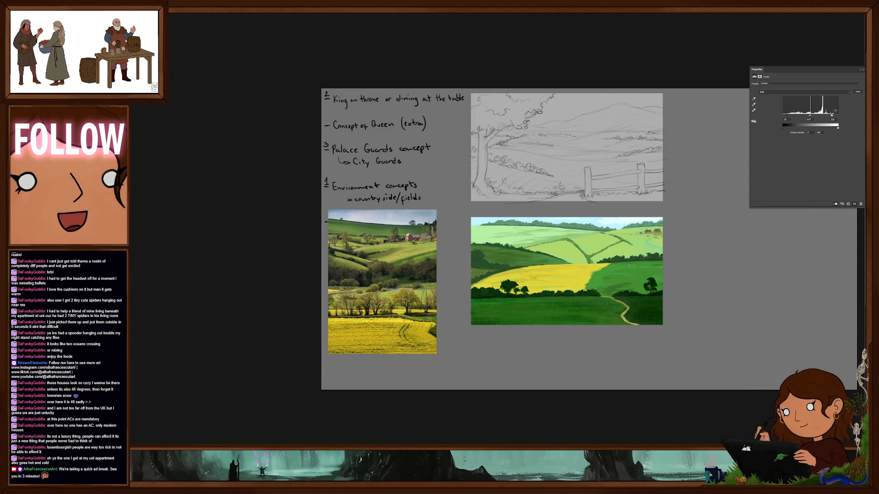
left_click_drag(786, 130, 788, 130)
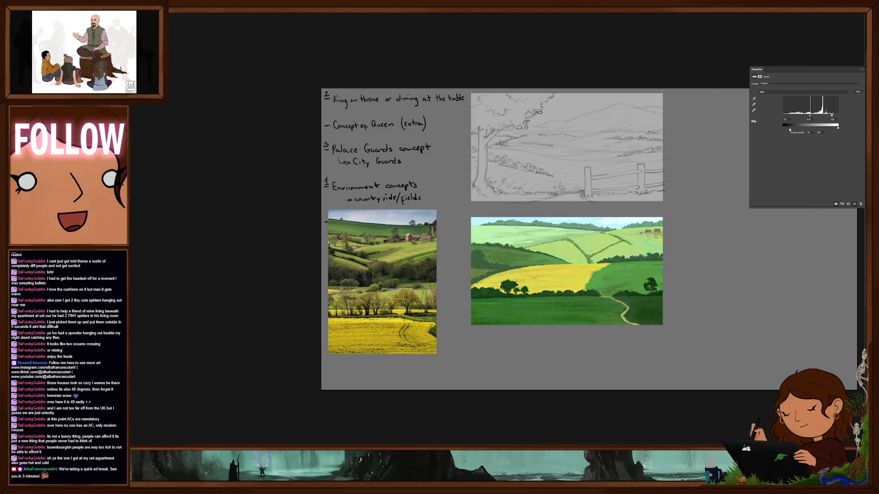
left_click(861, 70)
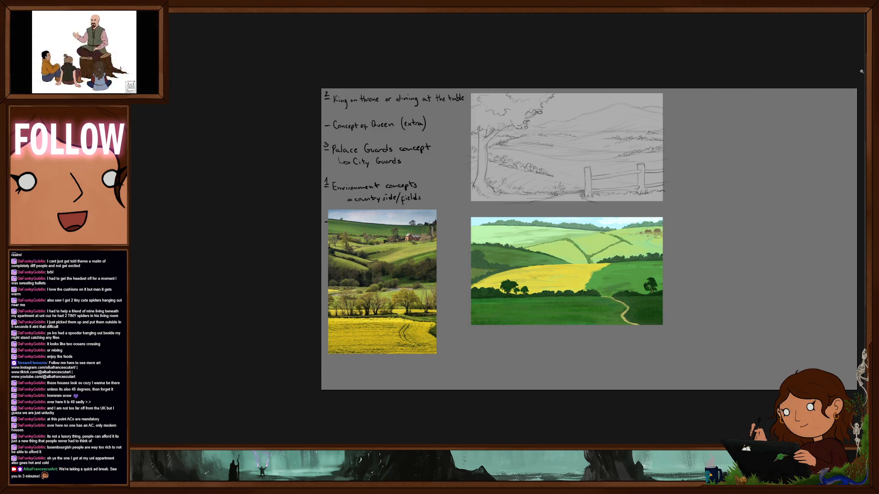
Choose a round brush from the basic brushes group, enlarge it and brush over the sky and distant hill at the painting's far left
key("ctrl+comma")
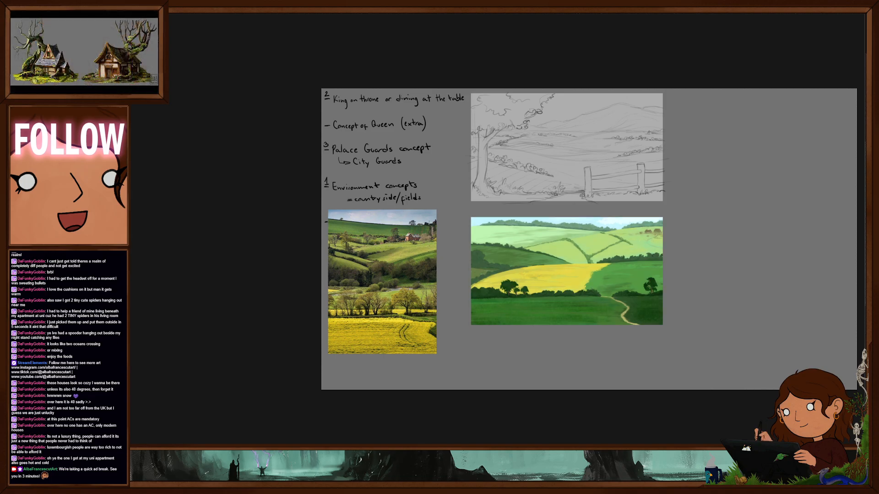
right_click(608, 249)
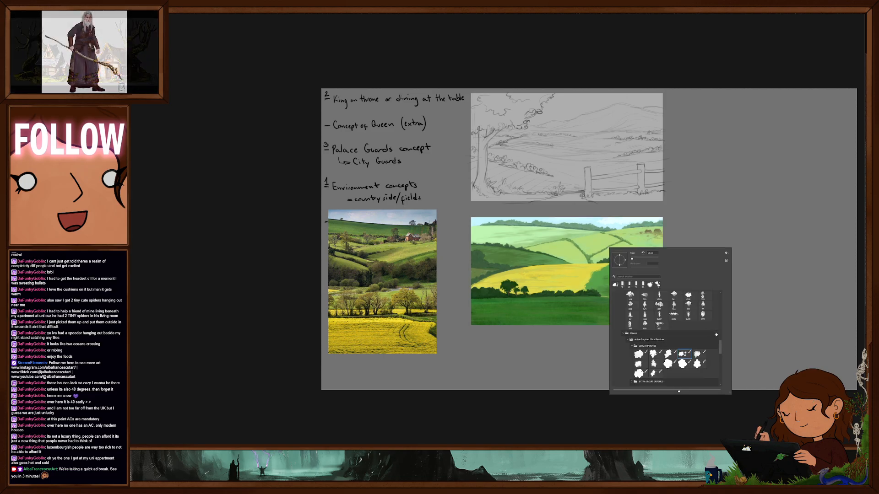
left_click(646, 314)
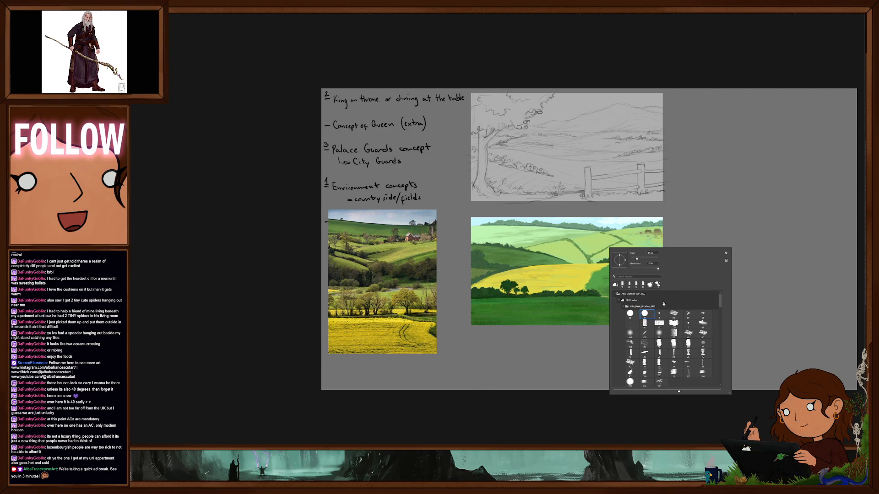
left_click(571, 249)
key("bracketright")
key("bracketright")
key("bracketright")
key("bracketright")
key("bracketright")
key("bracketright")
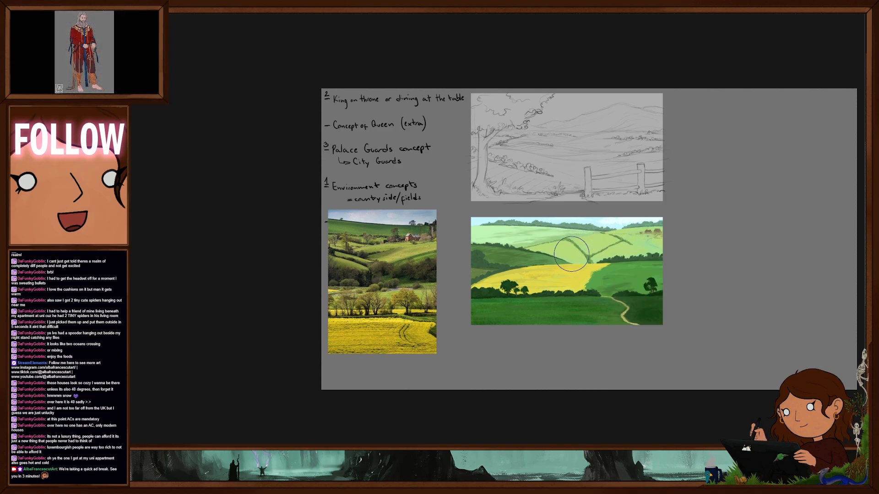
left_click_drag(472, 225, 489, 232)
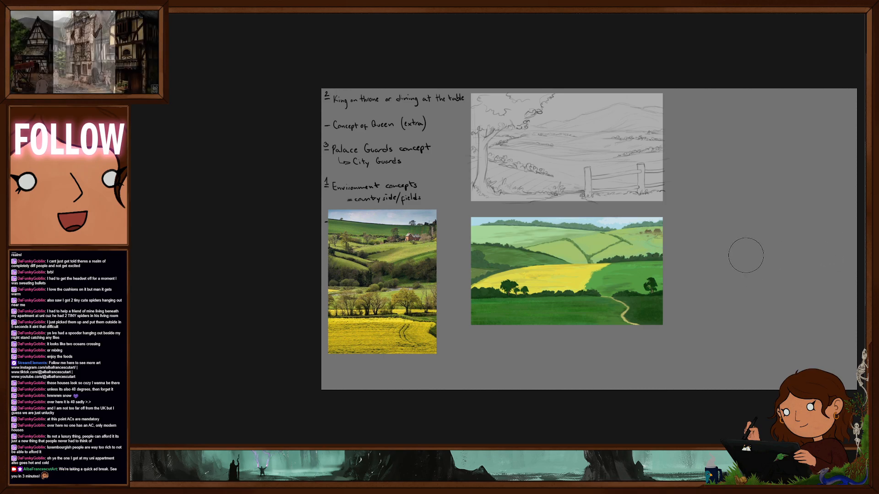
Enlarge the round brush further and sweep it across the midground fields to soften the tonal adjustment there
key("bracketright")
key("bracketright")
key("bracketright")
key("bracketright")
key("bracketright")
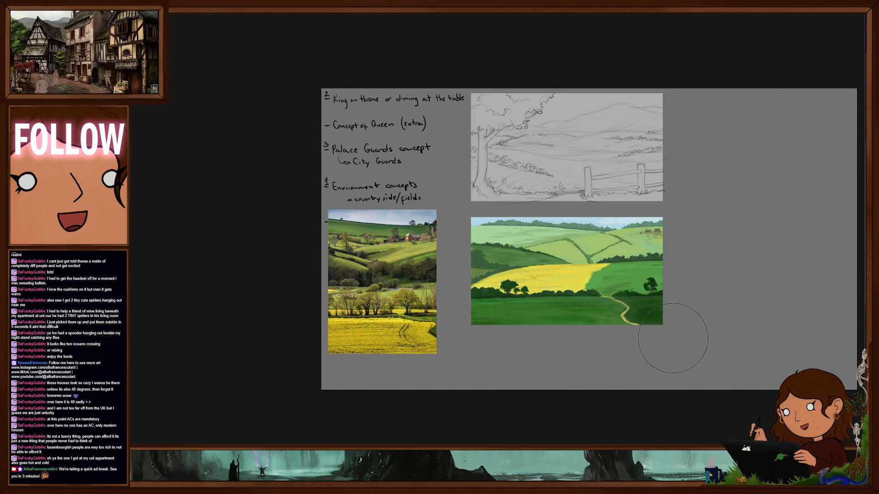
left_click_drag(489, 288, 637, 259)
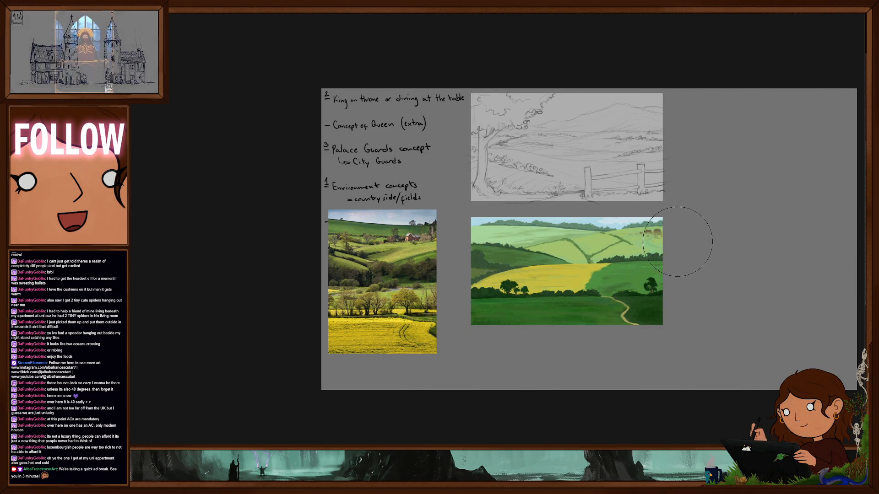
Try brightening the foreground field from its left edge with the large round brush and undo the stroke
scroll(590, 261, "up", 1)
scroll(591, 260, "up", 2)
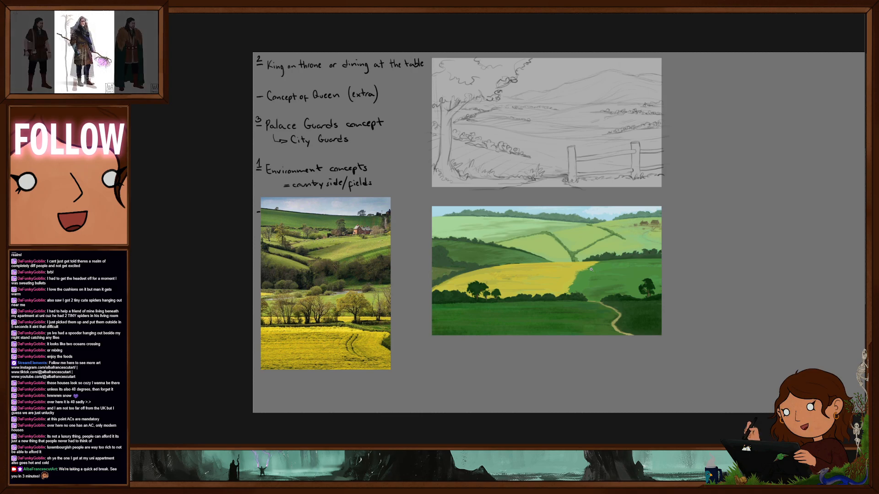
scroll(589, 245, "down", 3)
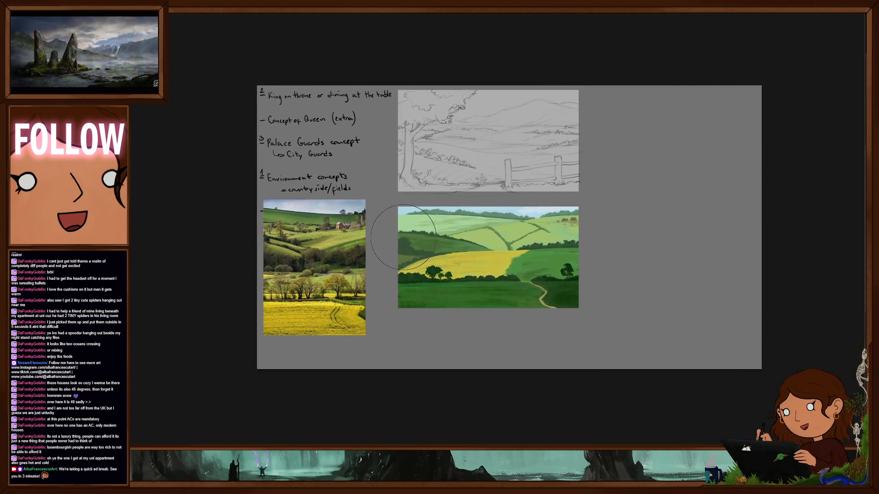
scroll(510, 279, "up", 1)
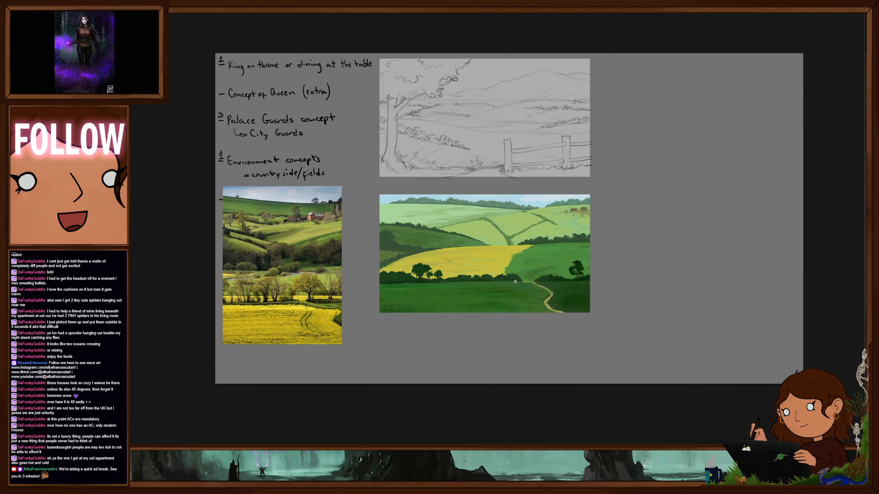
scroll(514, 281, "up", 1)
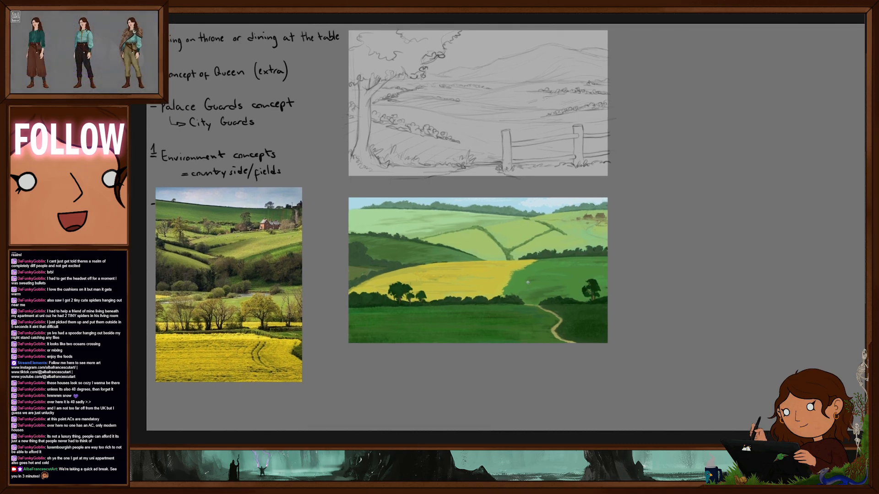
scroll(527, 283, "down", 1)
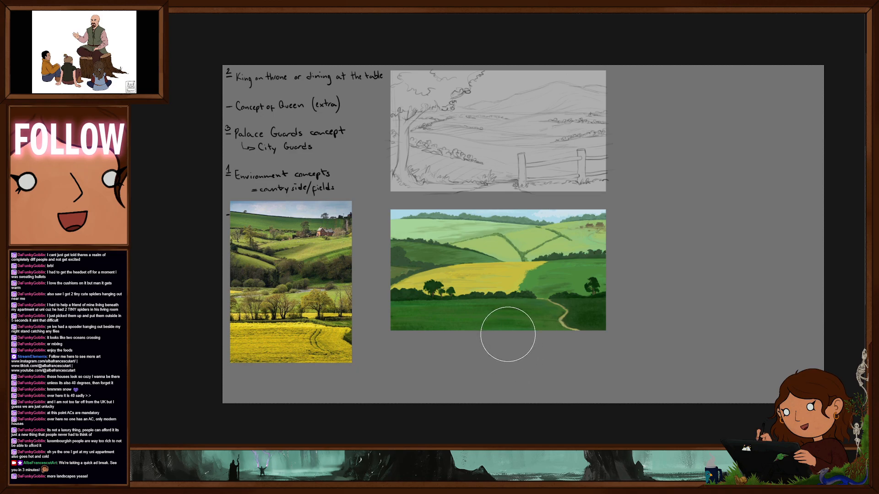
mouse_move(395, 326)
left_mouse_down()
mouse_move(566, 325)
mouse_move(384, 321)
mouse_move(400, 310)
left_mouse_up()
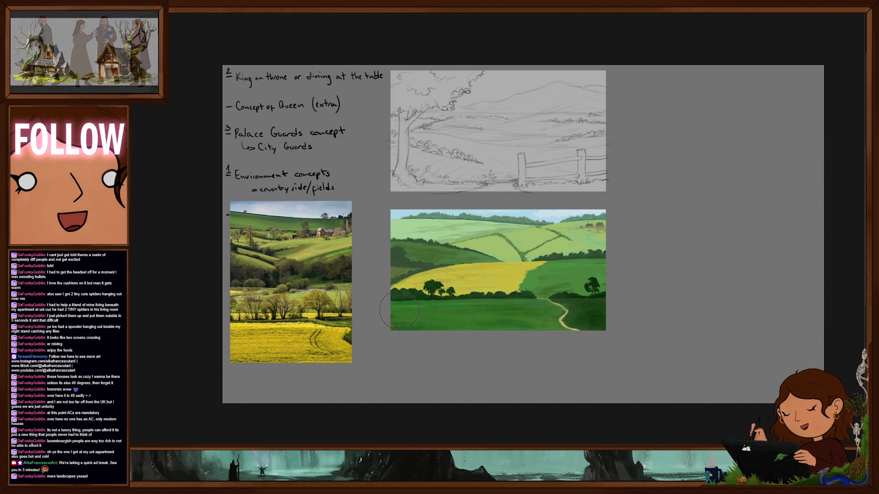
key("ctrl+z")
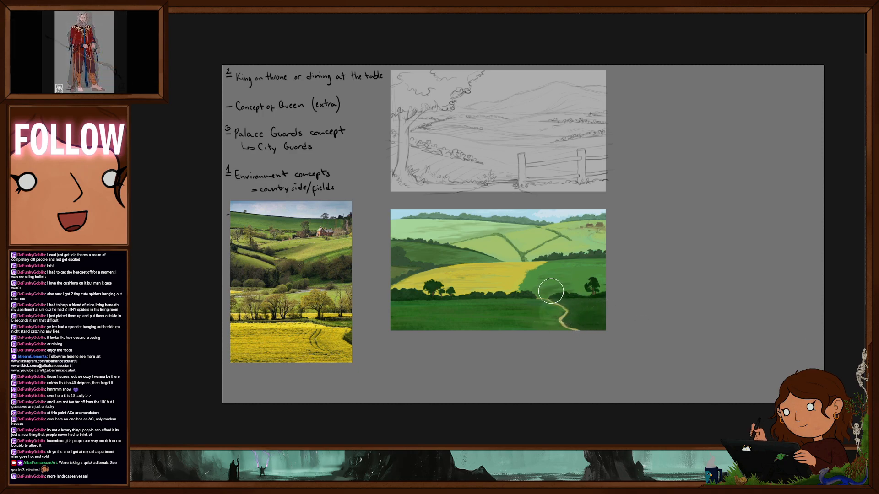
Choose a textured brush from the basic brushes group and paint soft strokes of varied tone across the foreground, yellow and midground fields
right_click(550, 288)
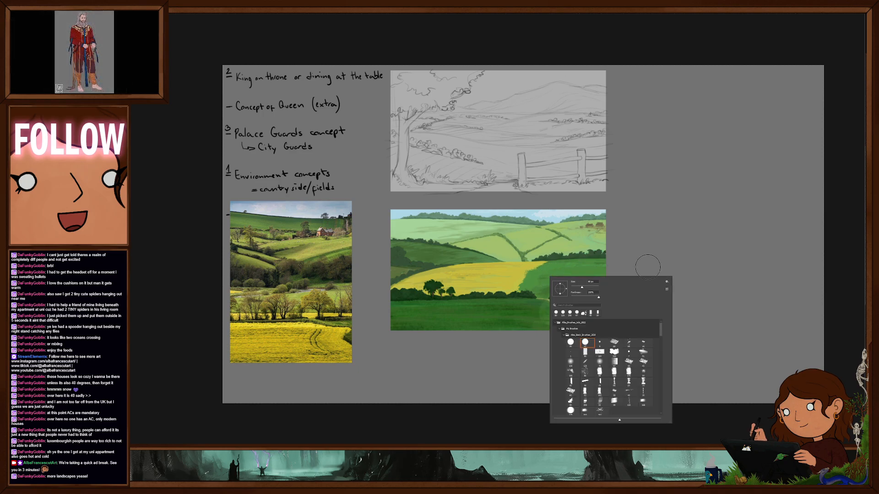
left_click(614, 343)
left_click(443, 333)
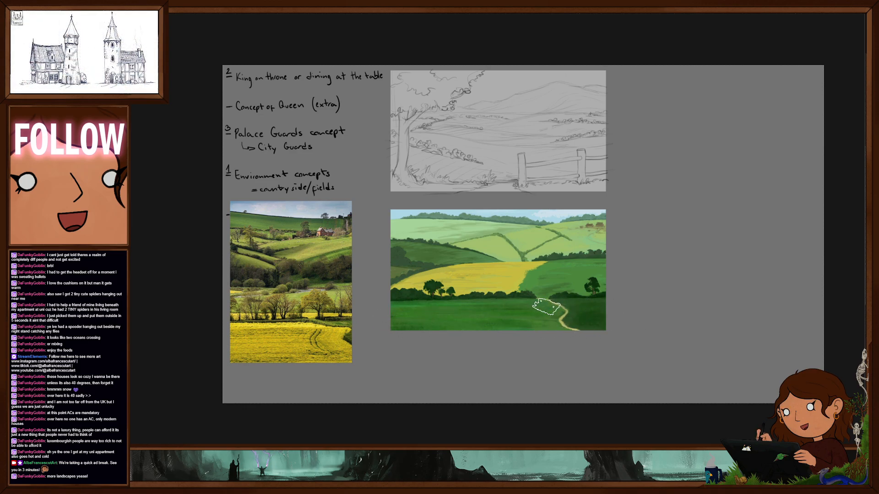
mouse_move(622, 336)
left_mouse_down()
mouse_move(656, 277)
mouse_move(667, 280)
left_mouse_up()
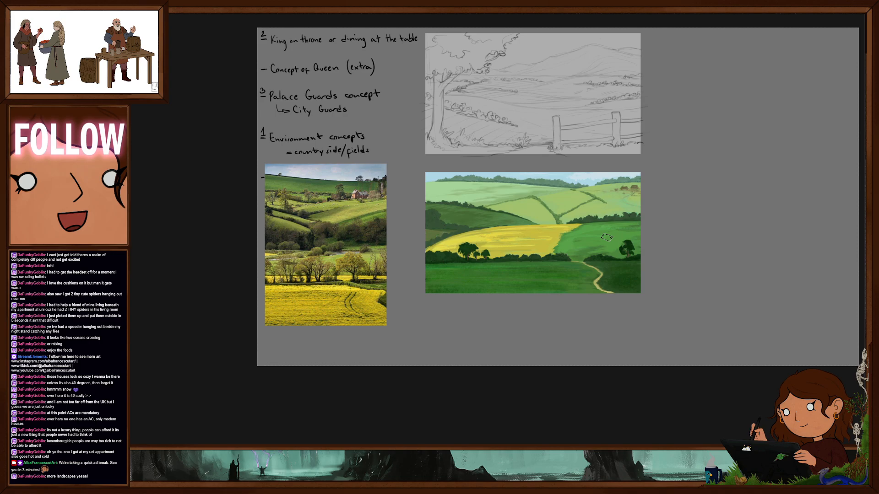
left_click_drag(545, 288, 538, 297)
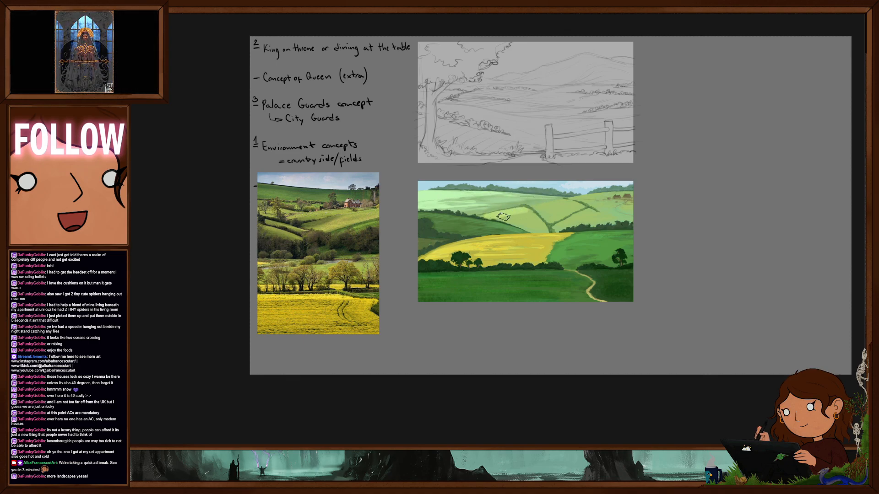
Choose a flat rectangular brush from the basic brushes group, shrink it and paint subtle strokes over the midground fields
scroll(535, 215, "up", 2)
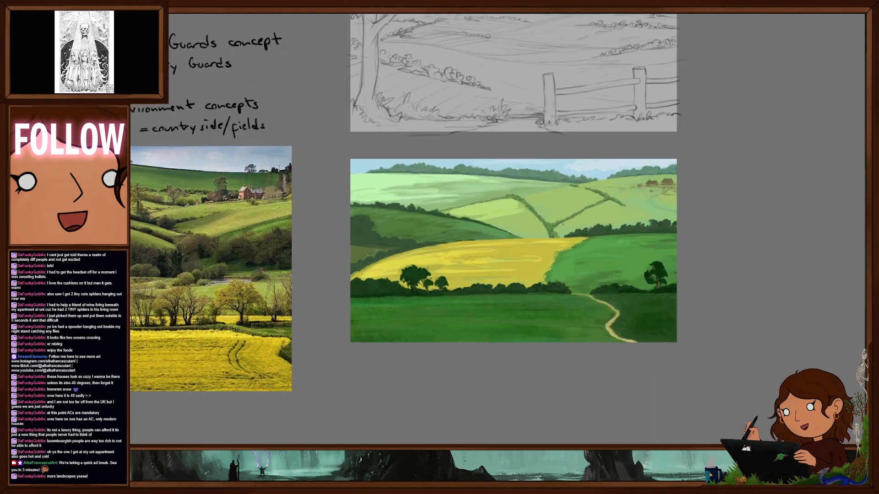
scroll(535, 215, "down", 3)
right_click(538, 216)
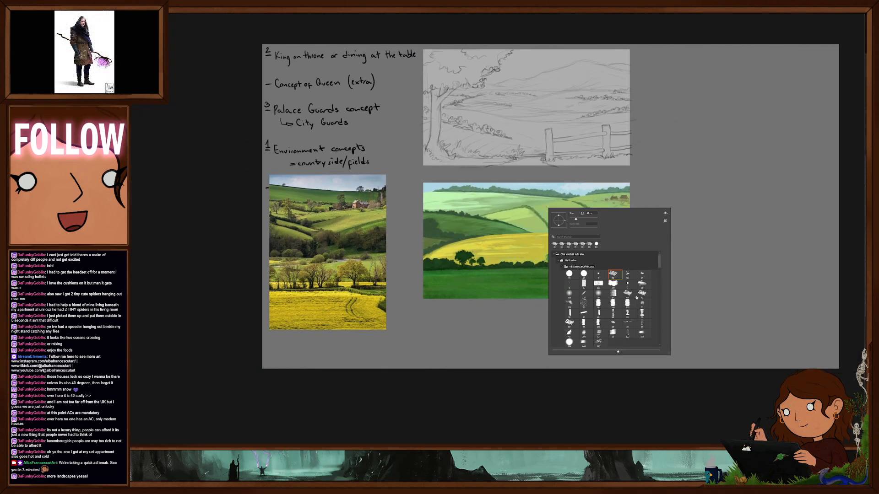
left_click(519, 218)
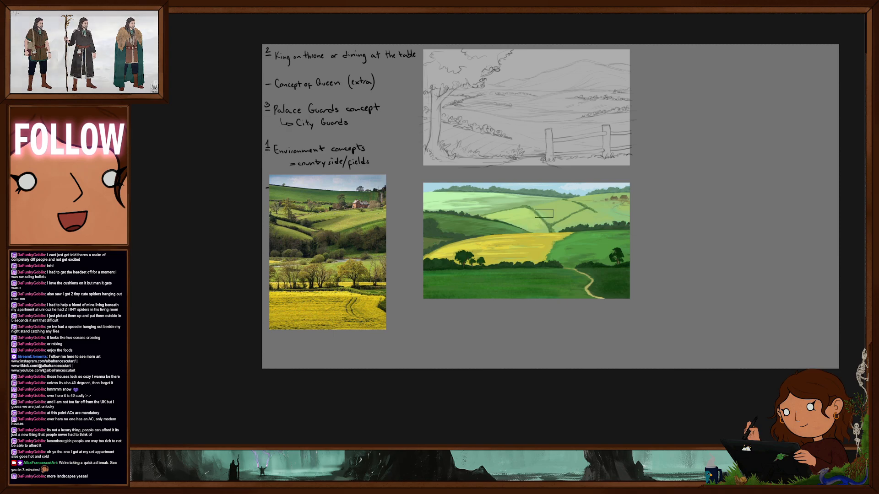
key("[")
key("[")
key("[")
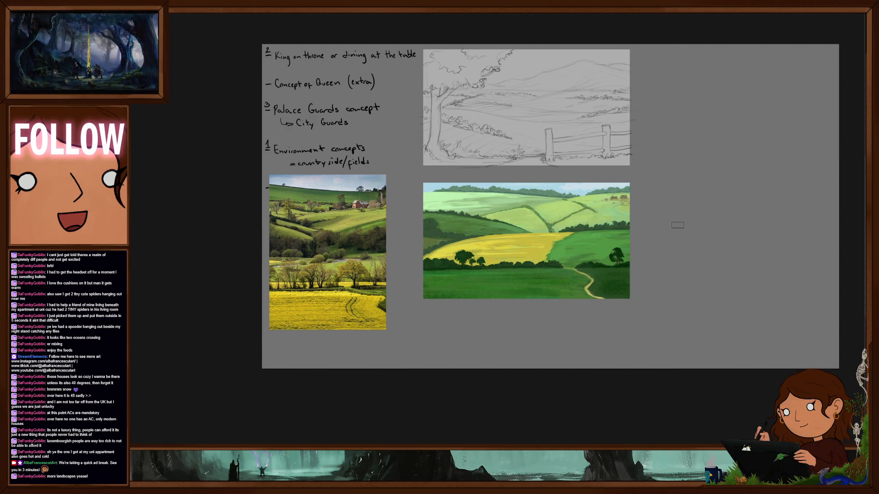
left_click_drag(677, 225, 602, 224)
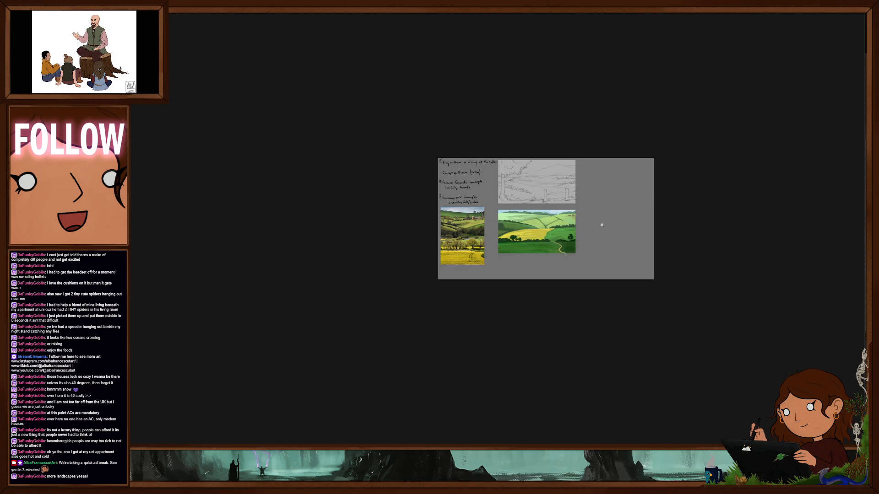
scroll(602, 225, "up", 5)
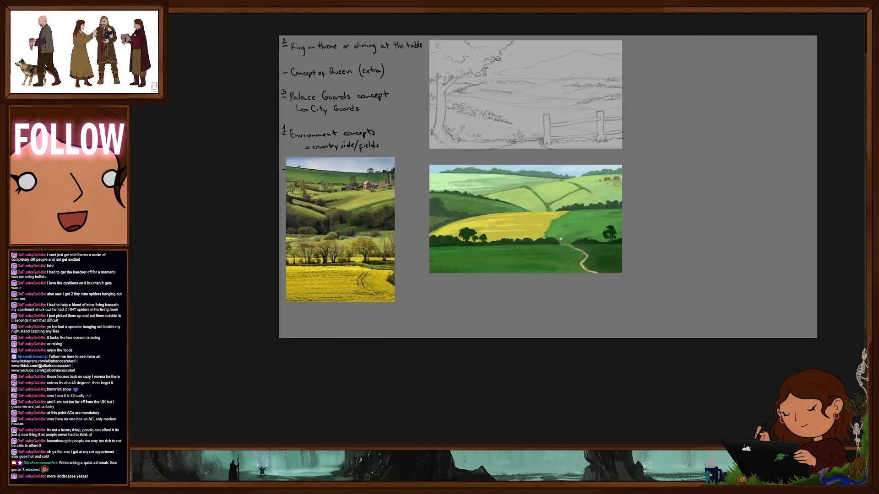
scroll(563, 240, "down", 1)
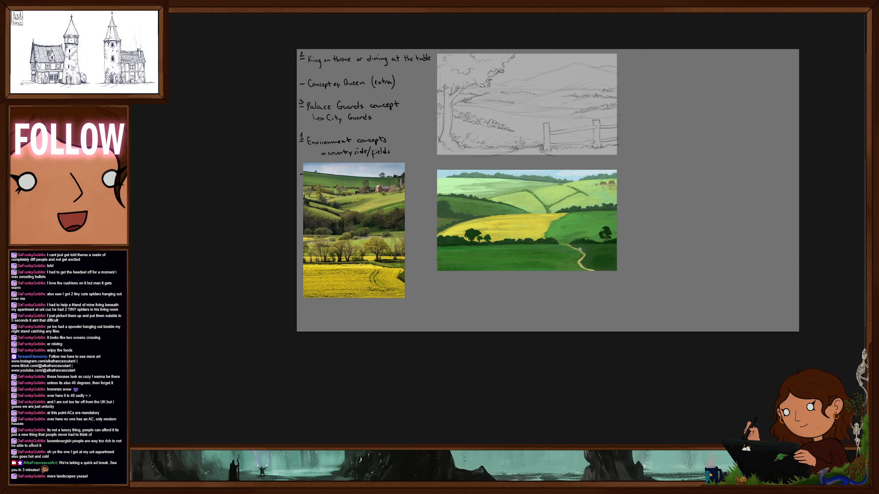
scroll(591, 245, "down", 3)
scroll(586, 261, "down", 2)
scroll(576, 261, "up", 5)
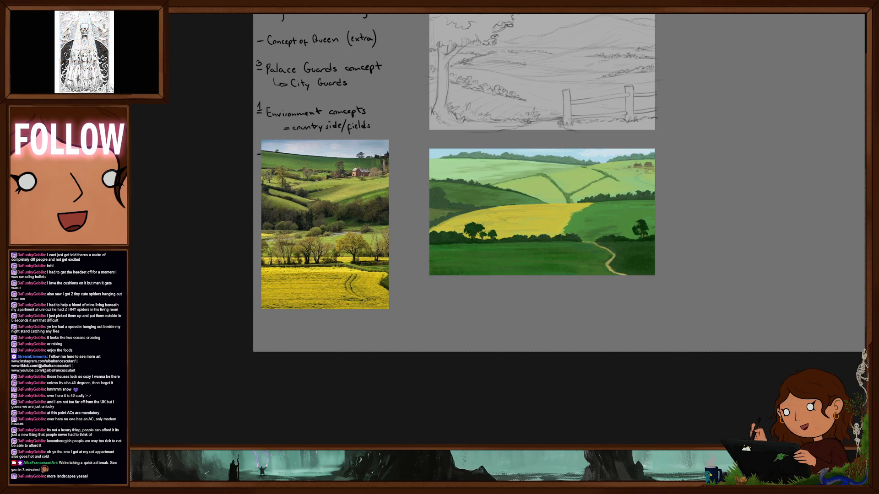
Choose a leaf-cluster brush from the foliage brush folders, test it on the dark green foreground field and undo the stroke
right_click(535, 266)
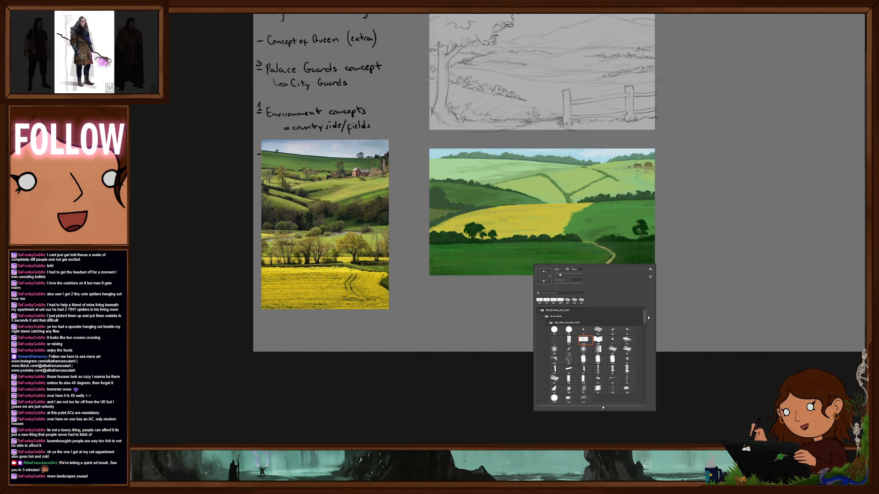
left_click_drag(645, 321, 645, 342)
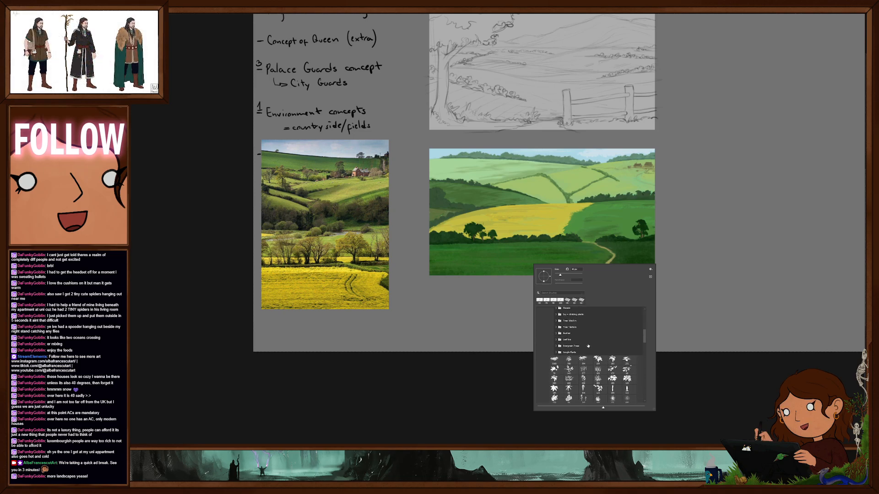
scroll(577, 361, "up", 3)
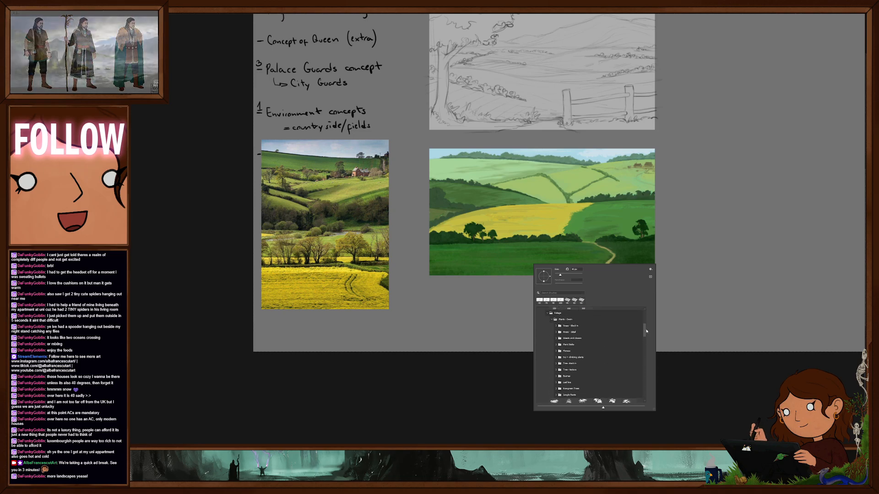
left_click(556, 376)
left_click(578, 384)
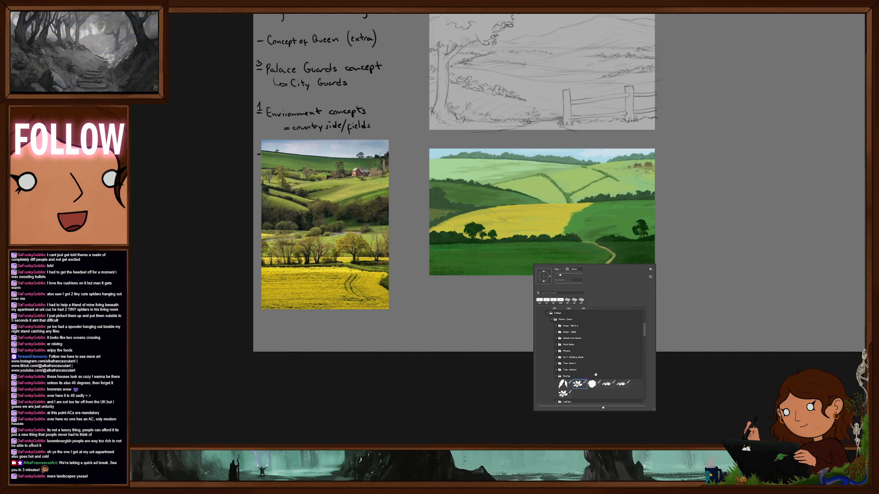
left_click(489, 263)
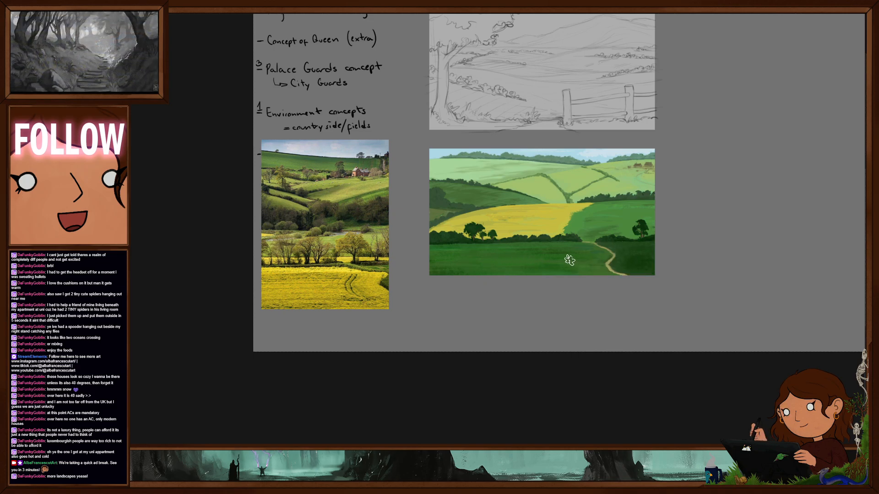
left_click_drag(578, 257, 551, 261)
key("ctrl+z")
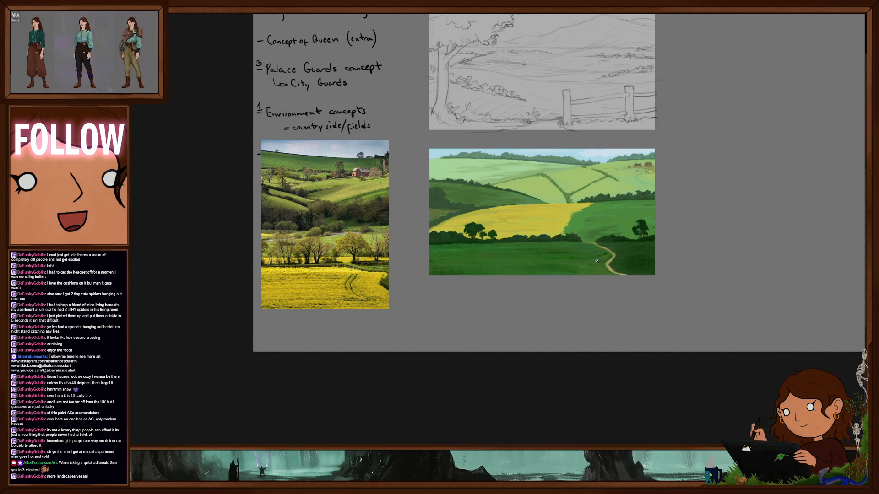
Paint rows of fine, speckled crop texture across the dark green foreground field with the leaf-cluster brush at a small size
scroll(607, 253, "up", 3)
left_click_drag(609, 286, 611, 285)
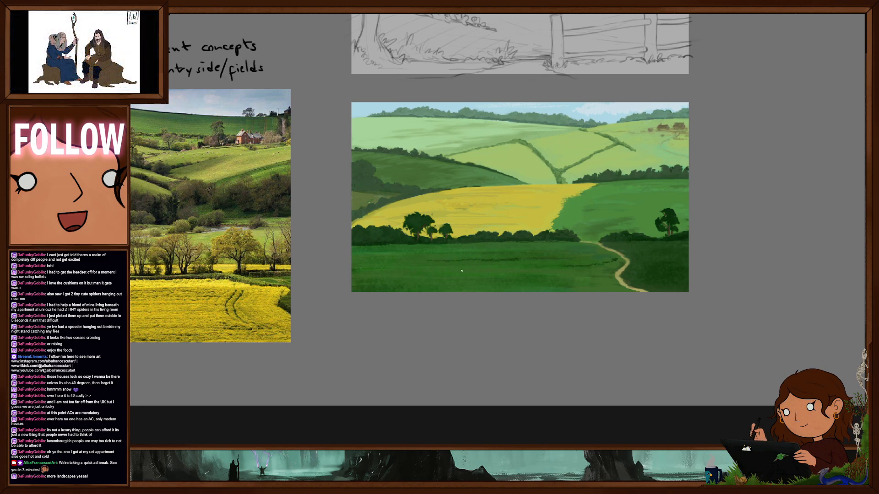
left_click_drag(457, 282, 502, 268)
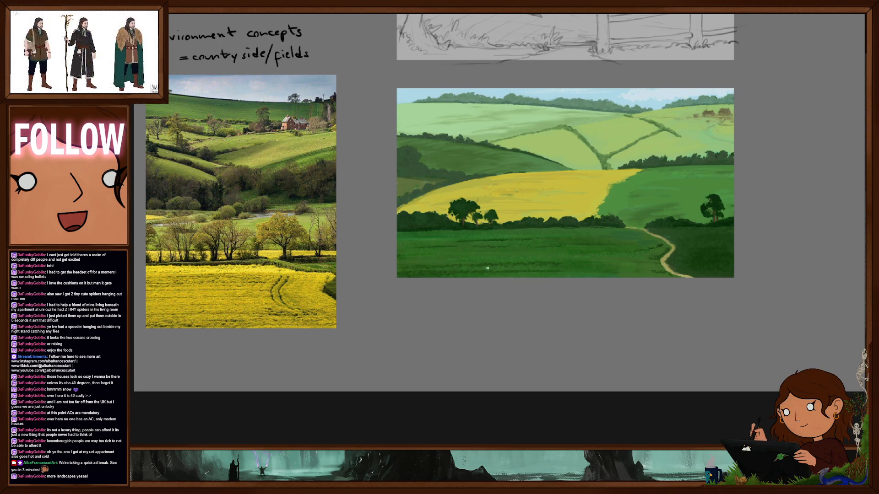
scroll(577, 271, "down", 10)
scroll(584, 273, "up", 5)
left_click_drag(605, 285, 546, 269)
scroll(546, 269, "up", 3)
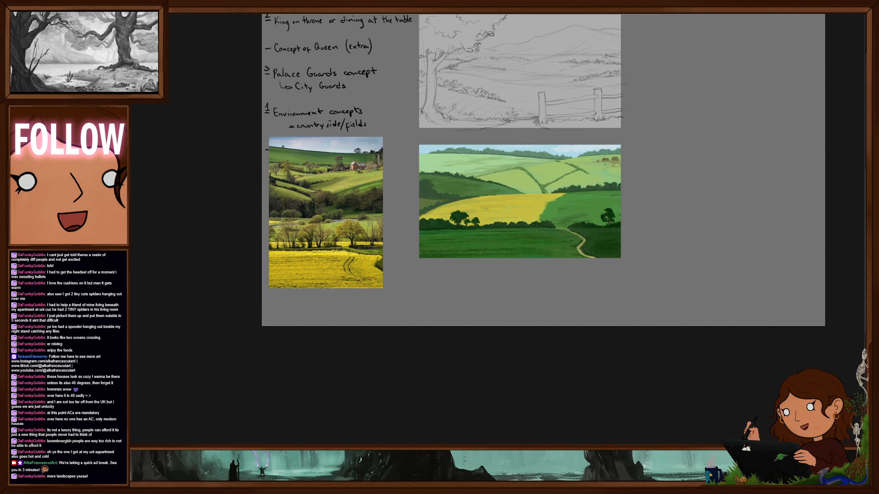
Add light textured touches to the yellow field and the green field beside it with the small leaf-cluster brush
scroll(463, 226, "up", 5)
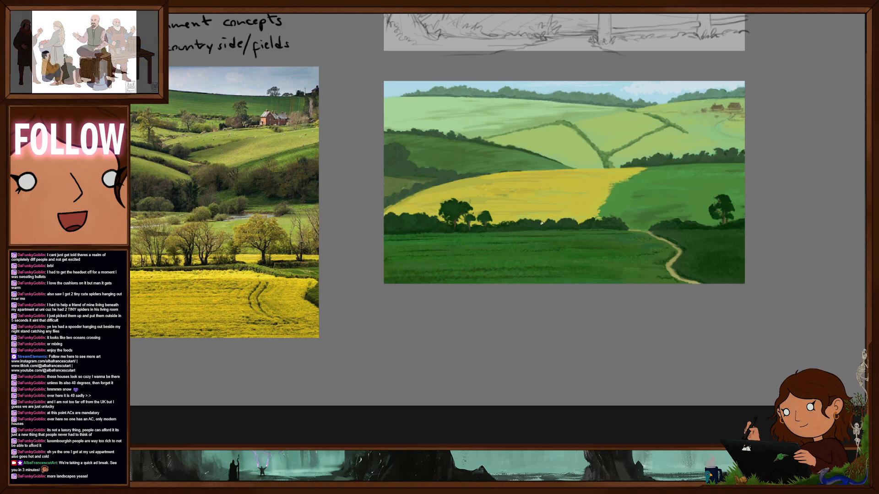
left_click_drag(556, 223, 527, 233)
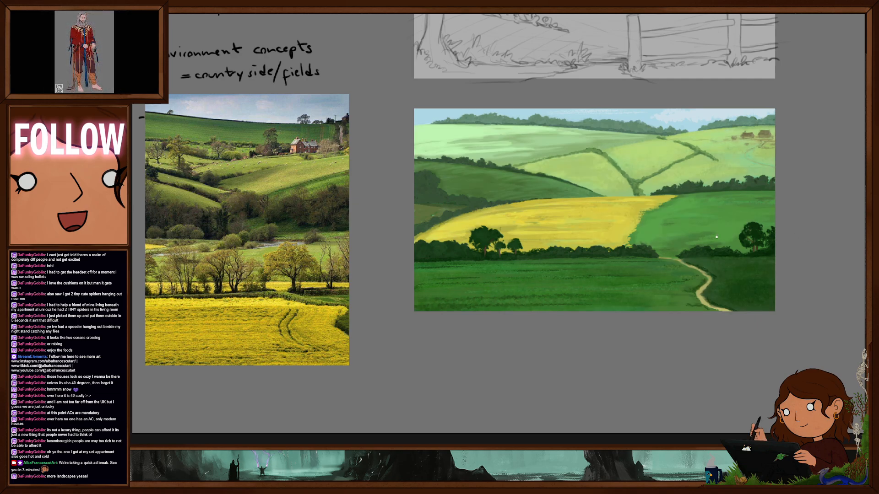
left_click_drag(706, 238, 635, 241)
scroll(635, 241, "down", 3)
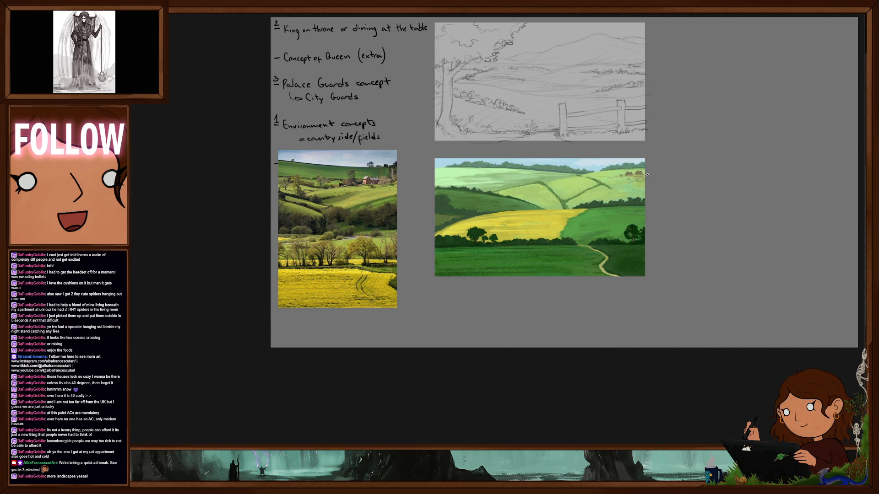
Choose a small brush from the basic brushes group and darken the shapes of the farmhouses on the distant hill
scroll(652, 178, "up", 5)
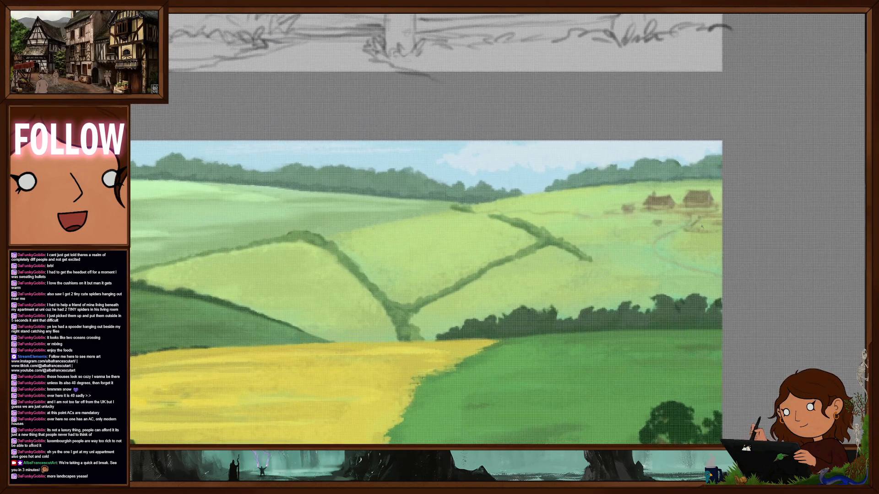
scroll(703, 226, "down", 2)
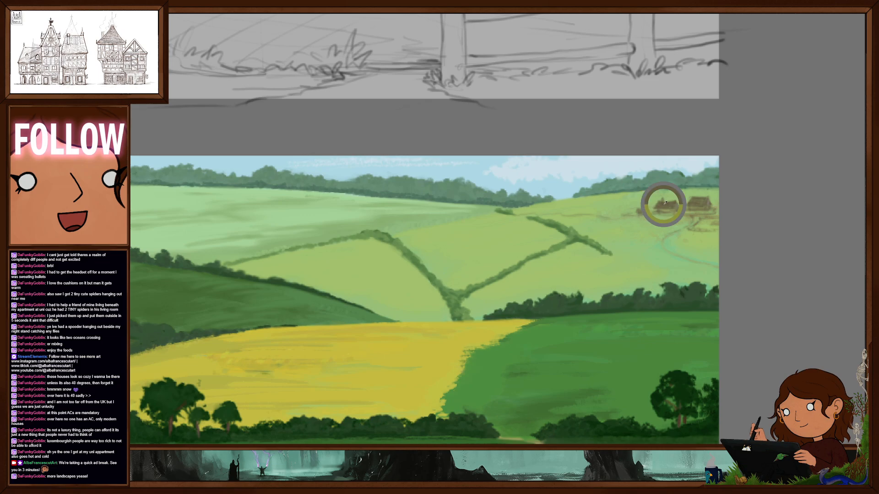
right_click(682, 203)
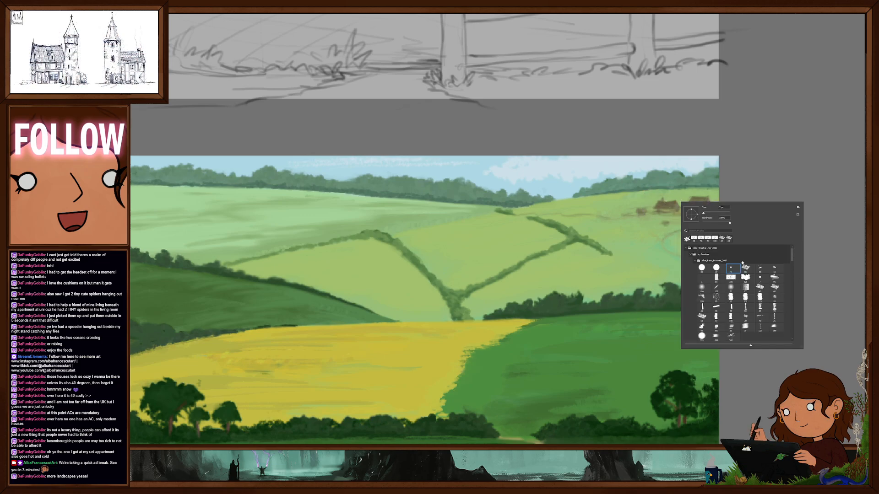
left_click(662, 205)
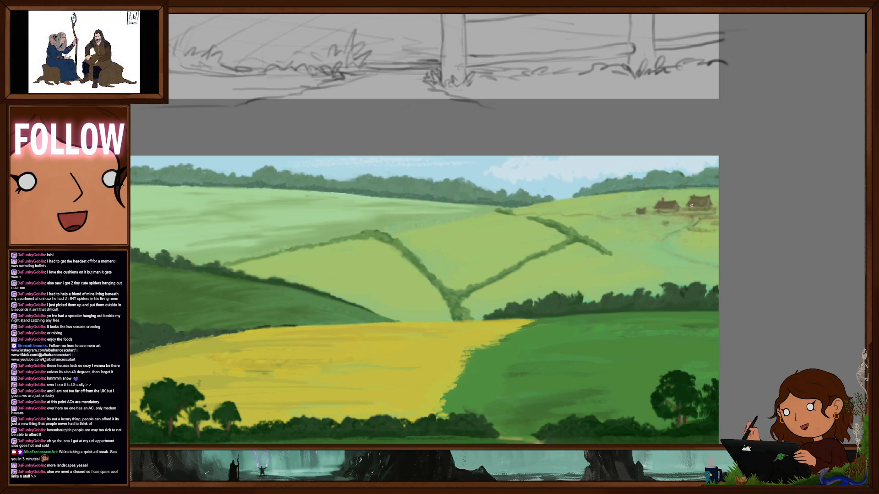
Switch to a hard round brush from the basic brushes group, shrink it and sharpen the farmhouses' roofs and walls
right_click(683, 192)
left_click(678, 274)
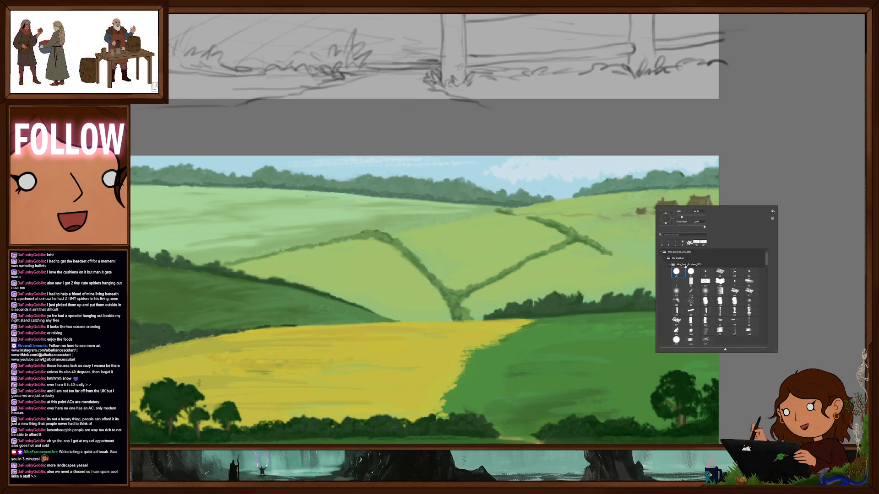
left_click(684, 197)
key("bracketleft")
key("bracketleft")
key("bracketleft")
key("bracketleft")
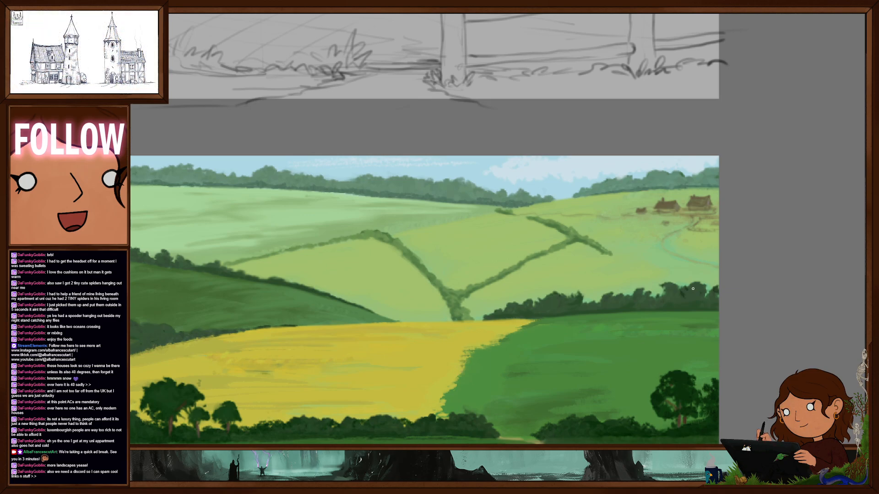
Refine the farmhouses with reddish roof and wall details and define the fence and path just below them
scroll(693, 289, "down", 3)
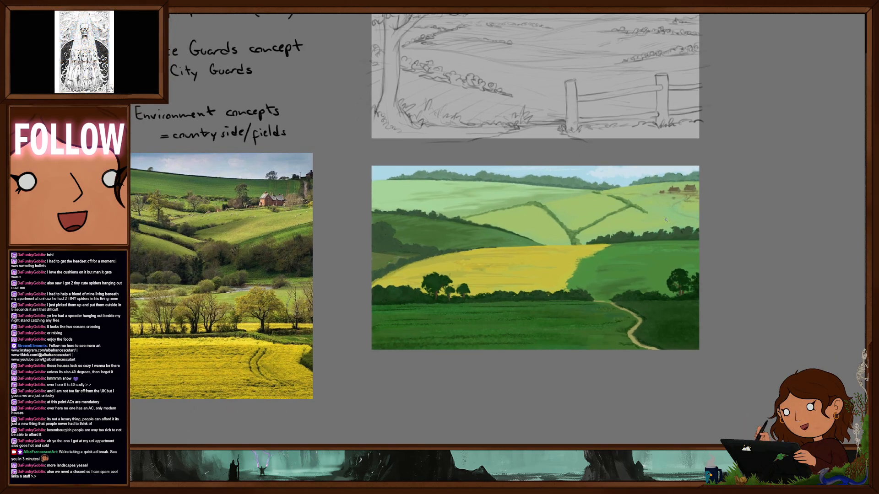
scroll(666, 220, "up", 3)
left_click_drag(691, 194, 637, 206)
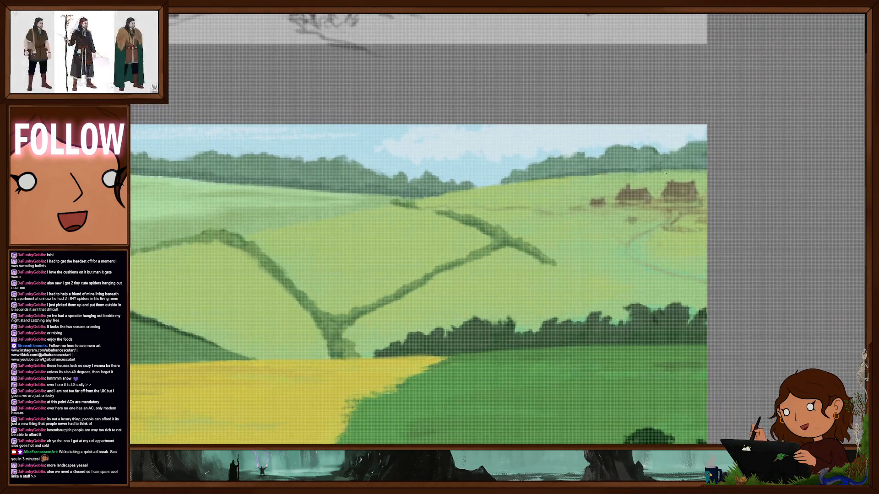
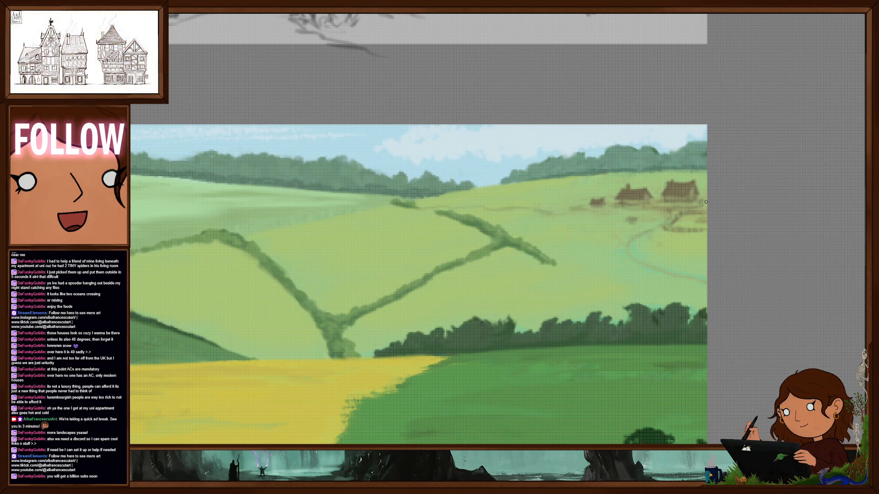
scroll(705, 202, "down", 3)
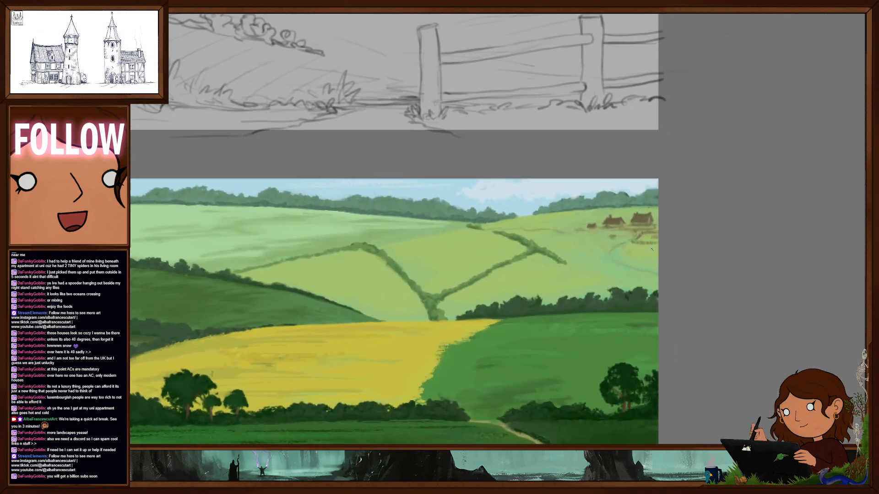
scroll(645, 247, "up", 2)
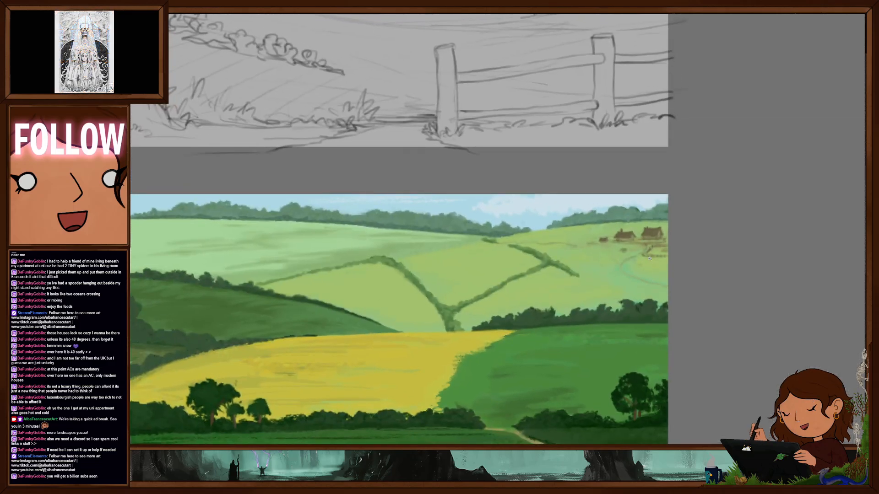
Paint small touches of detail along the distant hedgerows and around the pale green fields with the small round brush
mouse_move(521, 337)
left_mouse_down()
mouse_move(647, 270)
mouse_move(642, 241)
left_mouse_up()
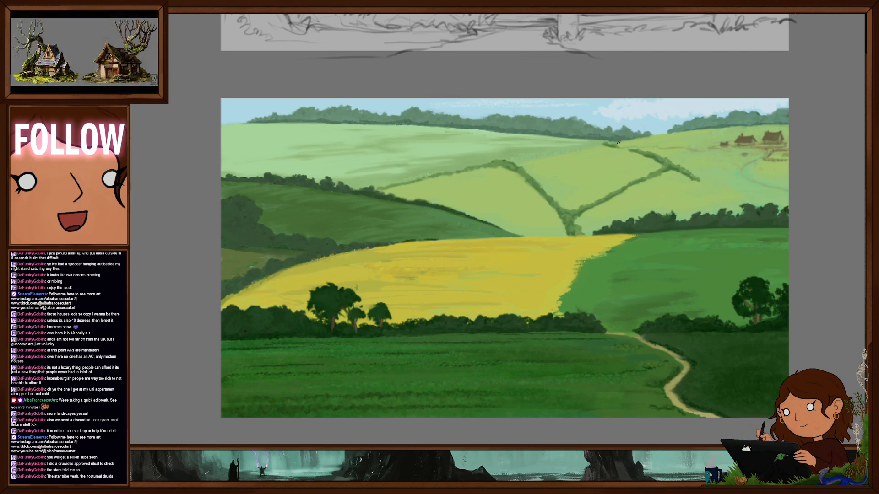
left_click_drag(602, 178, 665, 214)
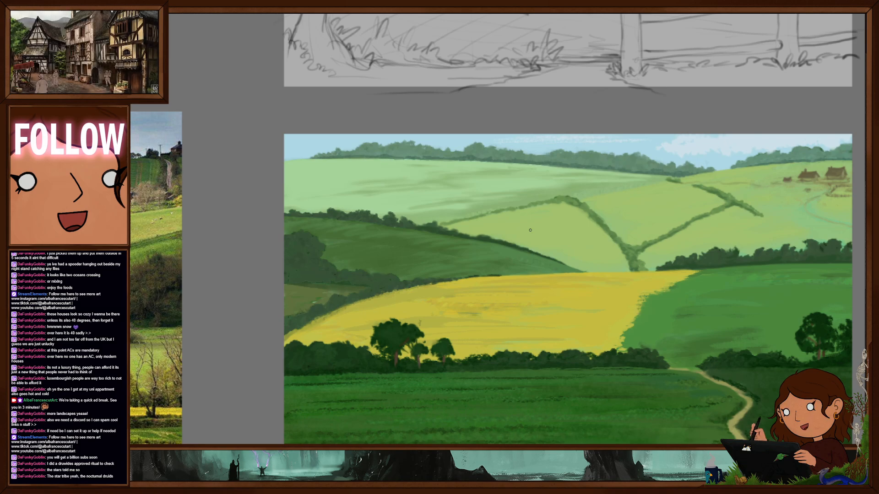
scroll(650, 242, "down", 2)
mouse_move(662, 247)
left_mouse_down()
mouse_move(602, 236)
mouse_move(575, 220)
left_mouse_up()
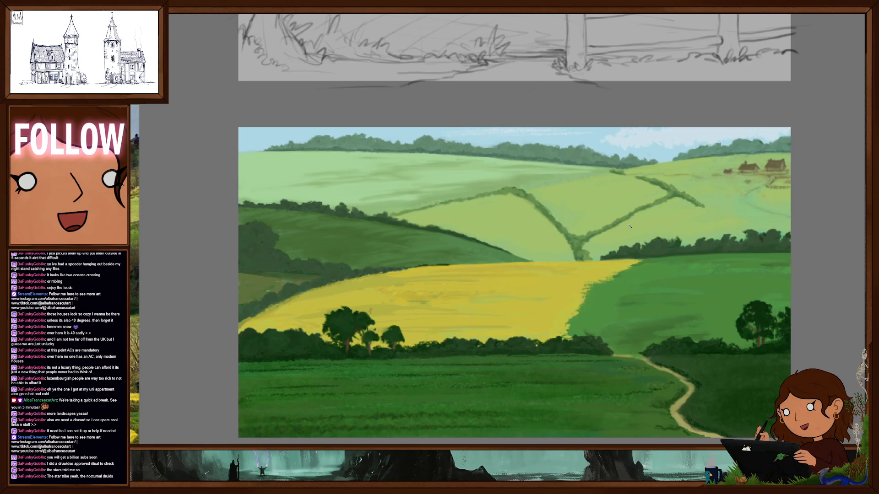
scroll(630, 225, "down", 2)
left_click_drag(642, 240, 595, 243)
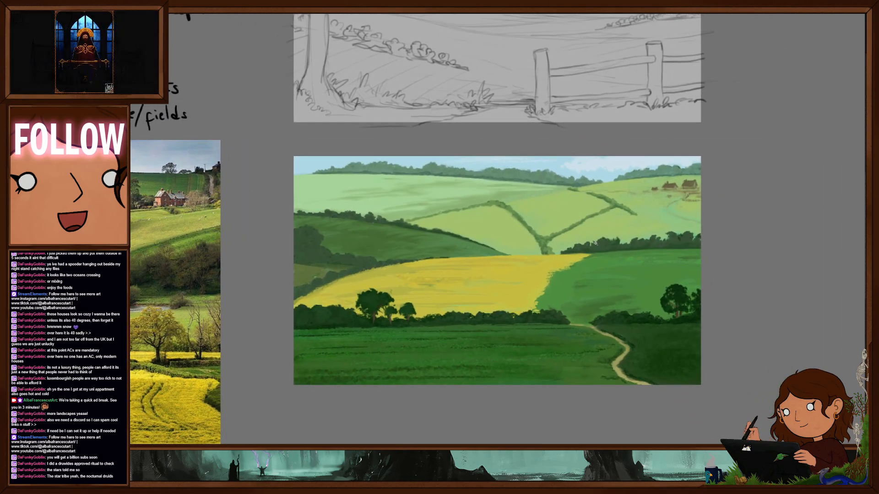
Review the countryside painting's fields, hedgerows and farmhouses up close and at overview size beside the reference photo
right_click(636, 191)
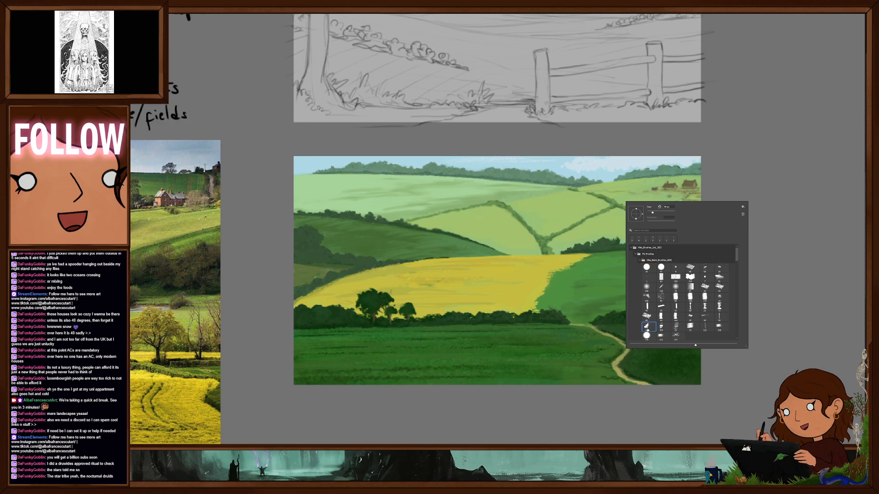
left_click(614, 193)
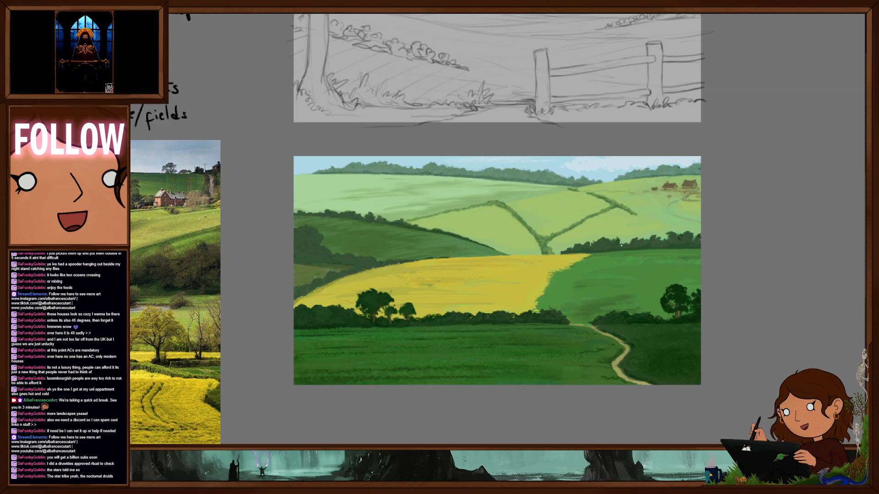
left_click_drag(621, 241, 595, 247)
left_click_drag(646, 264, 623, 270)
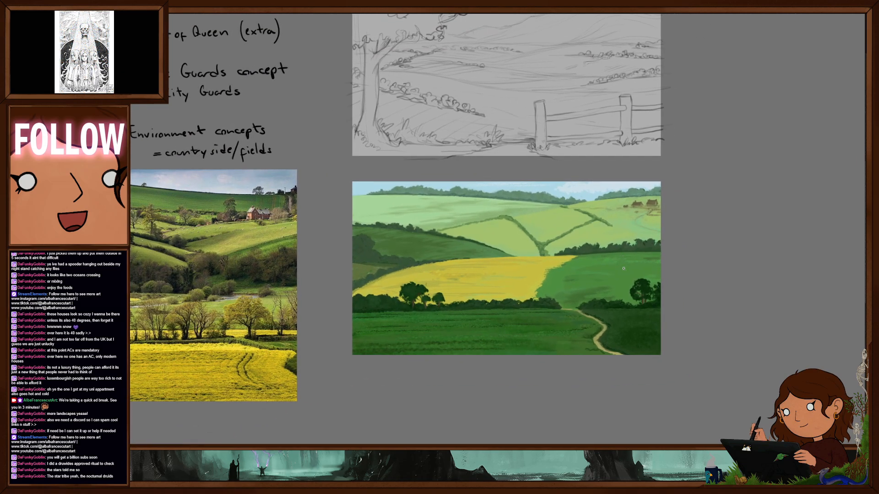
left_click_drag(619, 228, 642, 274)
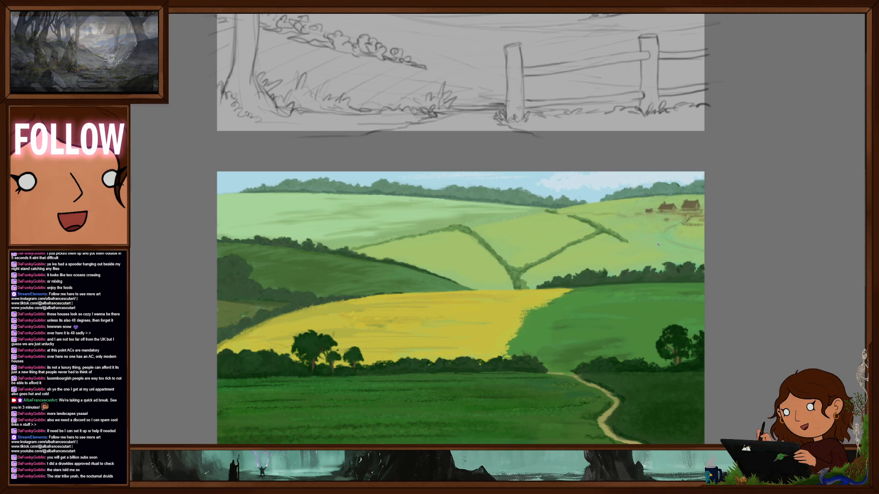
left_click_drag(658, 244, 632, 262)
left_click_drag(632, 262, 637, 236)
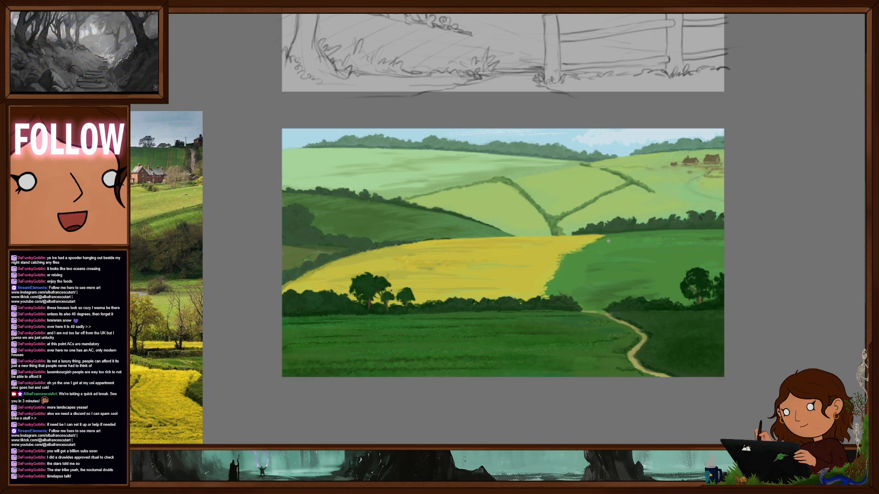
scroll(608, 241, "down", 5)
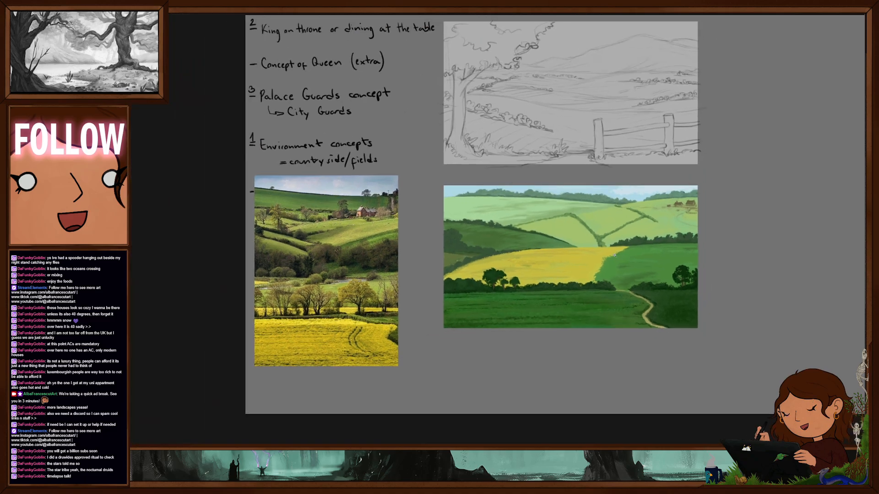
scroll(635, 258, "up", 2)
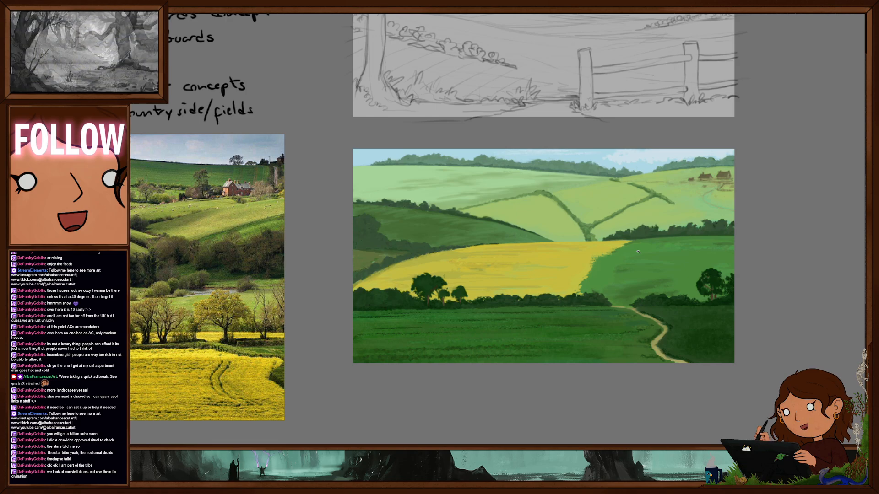
scroll(609, 253, "down", 3)
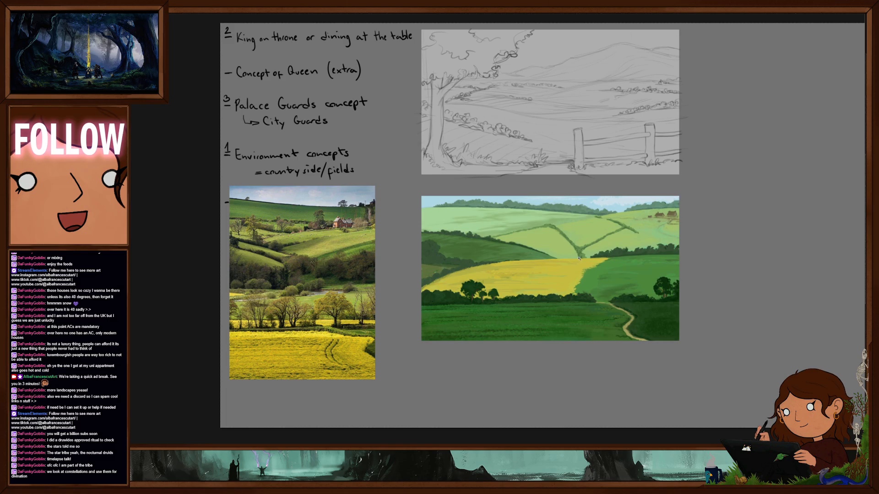
scroll(581, 256, "down", 3)
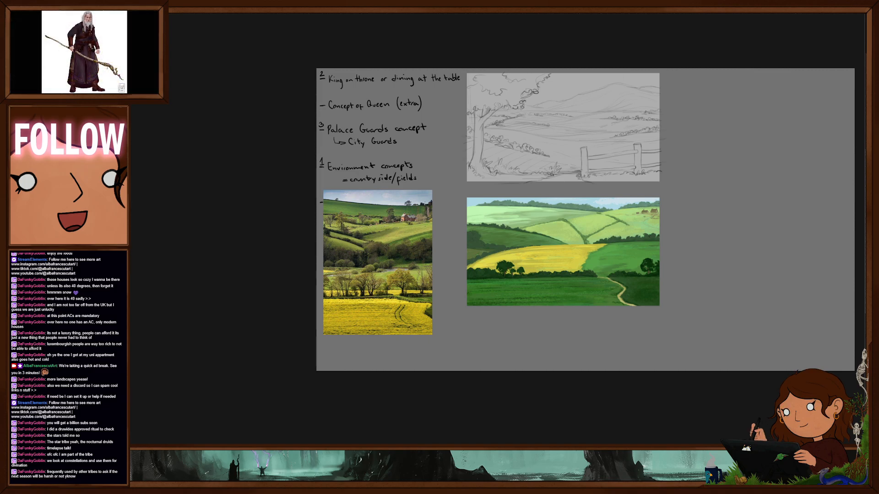
Preview the canvas in greyscale to compare the painting's values with the reference photo and restore the colour view
key("ctrl+z")
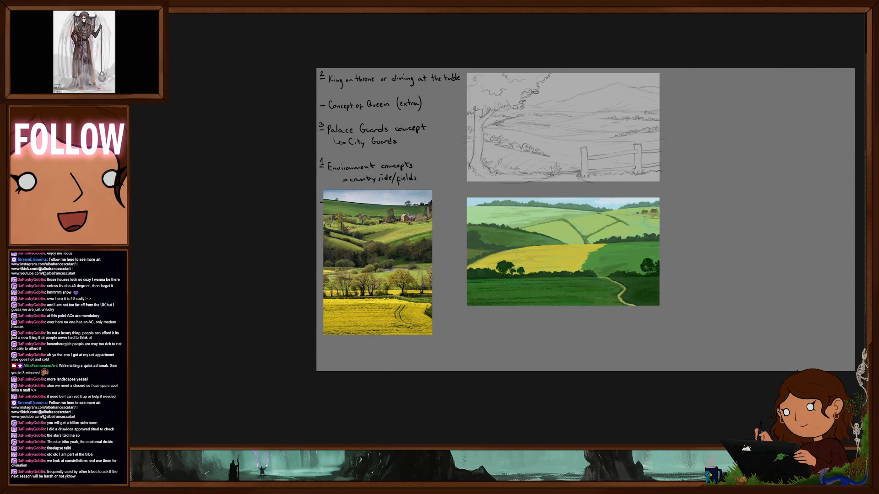
scroll(574, 276, "down", 5)
left_click_drag(567, 280, 566, 251)
scroll(566, 251, "up", 4)
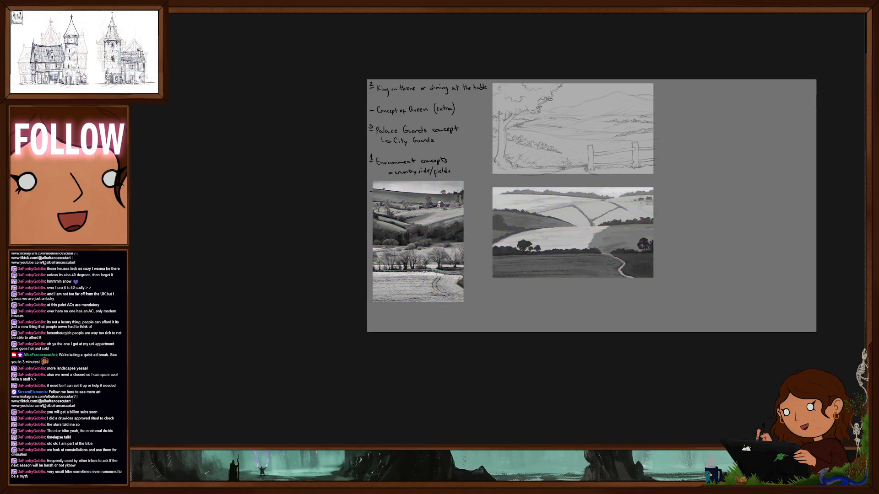
scroll(541, 305, "down", 3)
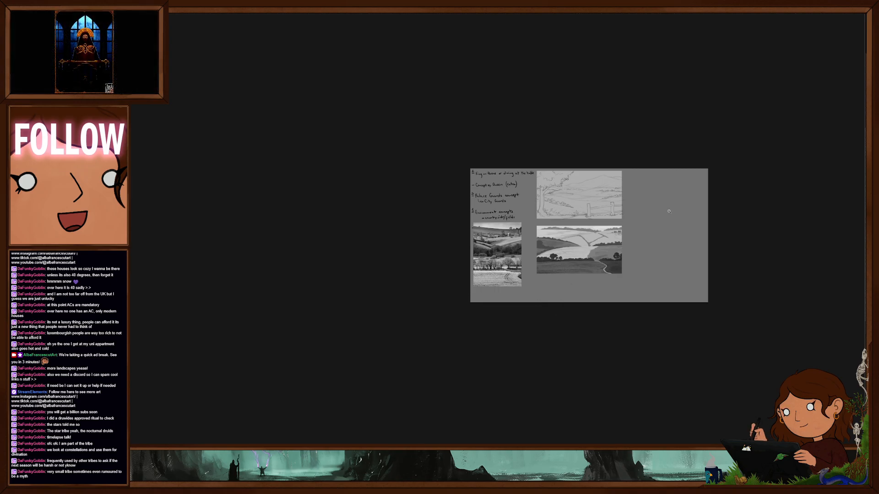
scroll(592, 264, "up", 5)
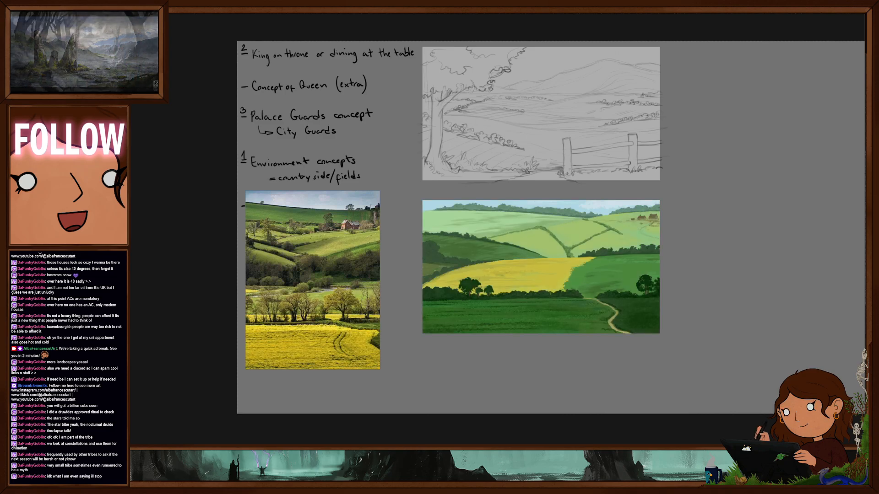
Re-examine the landscape at several sizes and check its tonal values in greyscale once more before returning to colour
left_click_drag(607, 214, 589, 266)
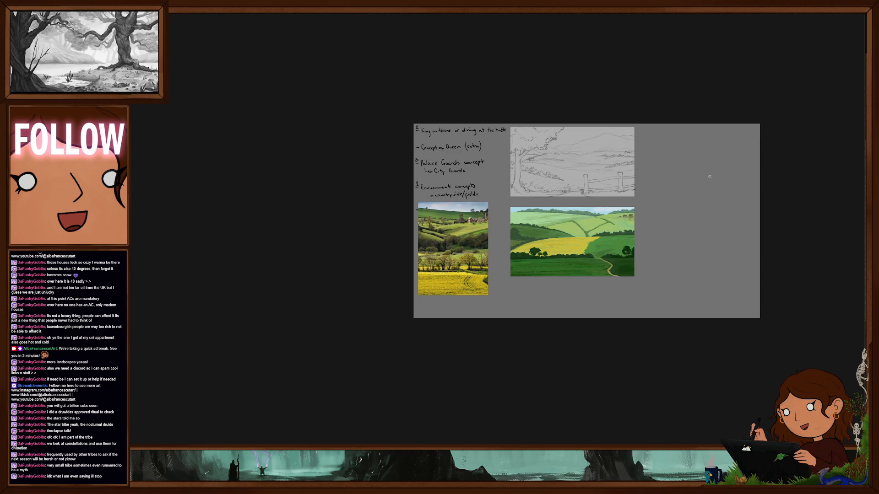
left_click_drag(575, 215, 671, 221)
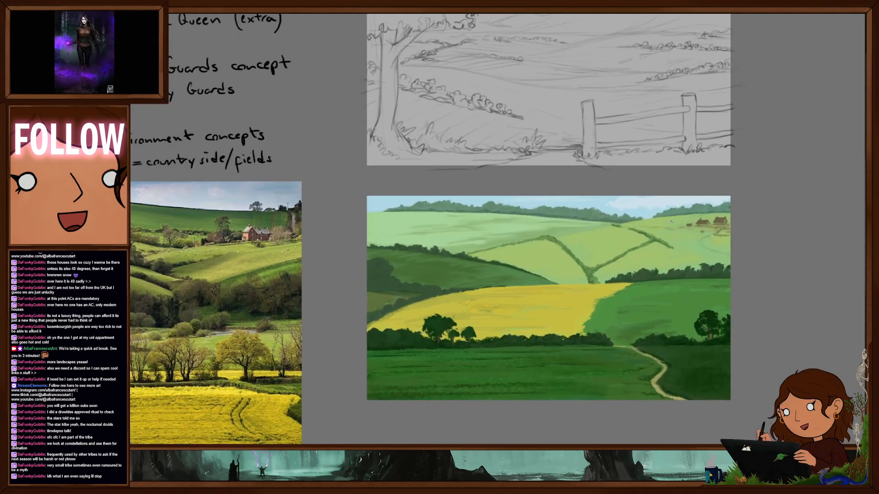
left_click_drag(653, 252, 646, 249)
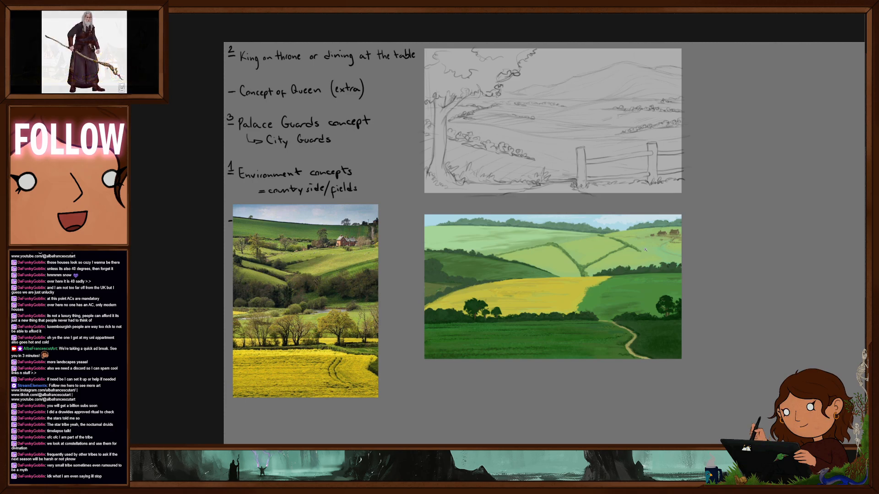
scroll(596, 266, "down", 1)
scroll(608, 271, "down", 1)
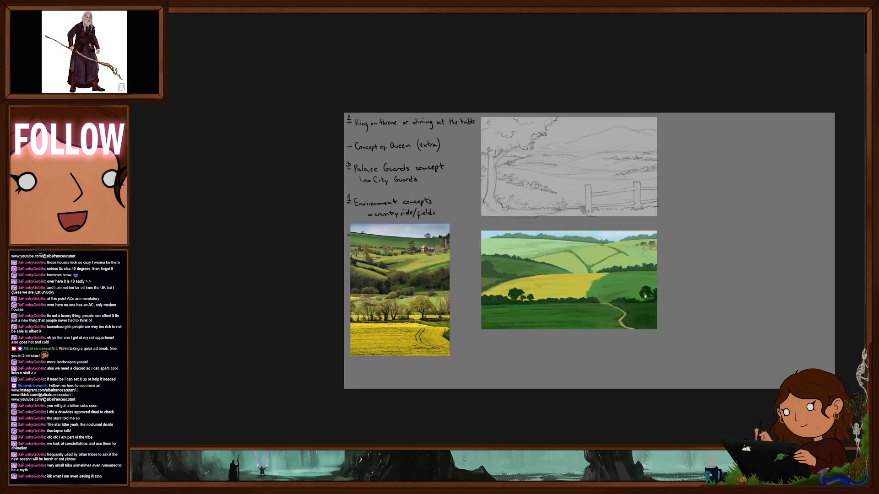
left_click_drag(649, 294, 644, 287)
scroll(592, 222, "up", 2)
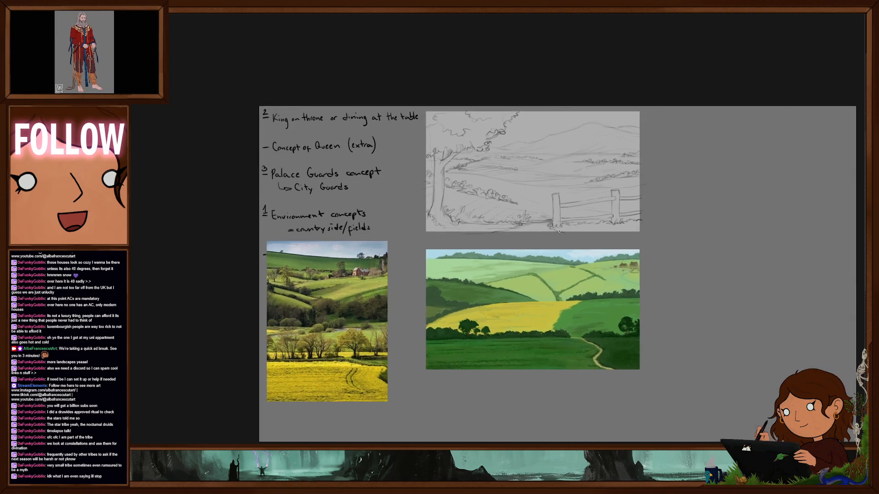
left_click_drag(594, 244, 600, 272)
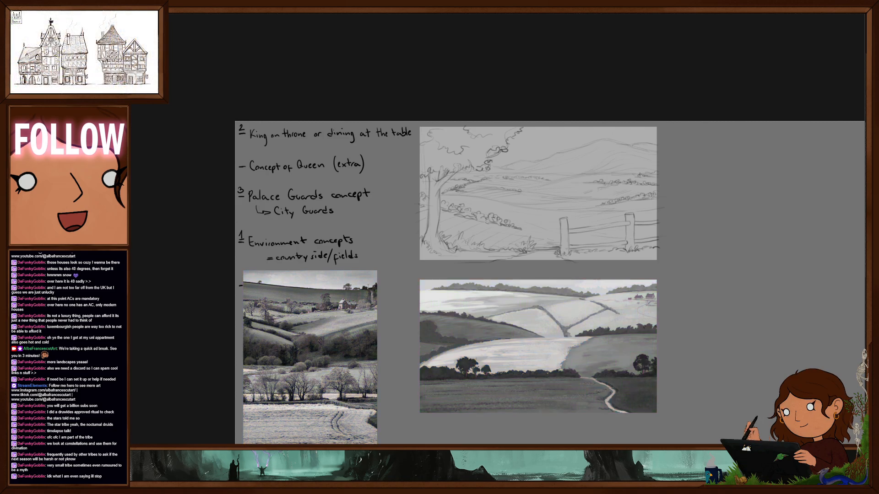
key("ctrl+y")
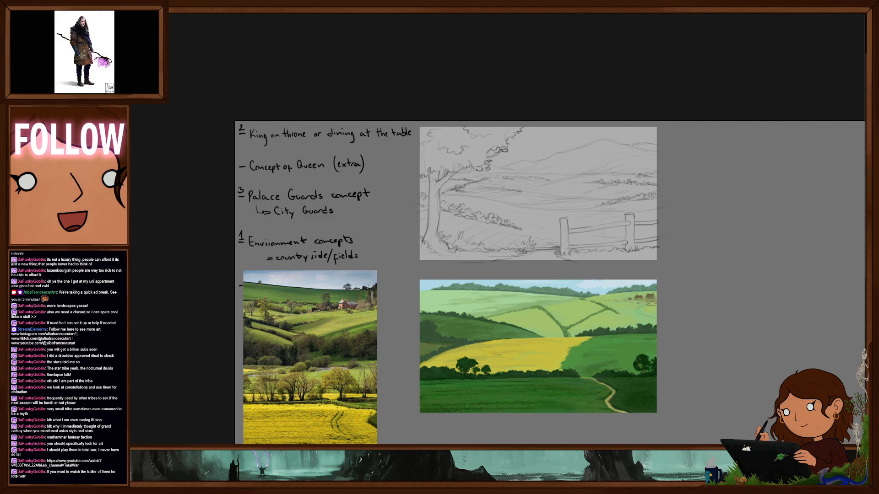
Remove the countryside reference photo covering the handwritten notes beside the painting
left_click_drag(9, 41, 92, 0)
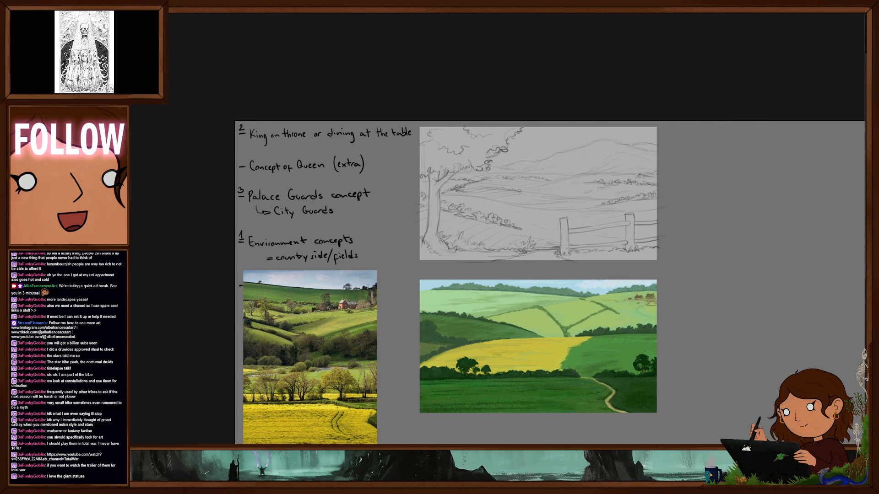
scroll(576, 326, "up", 2)
scroll(576, 315, "down", 2)
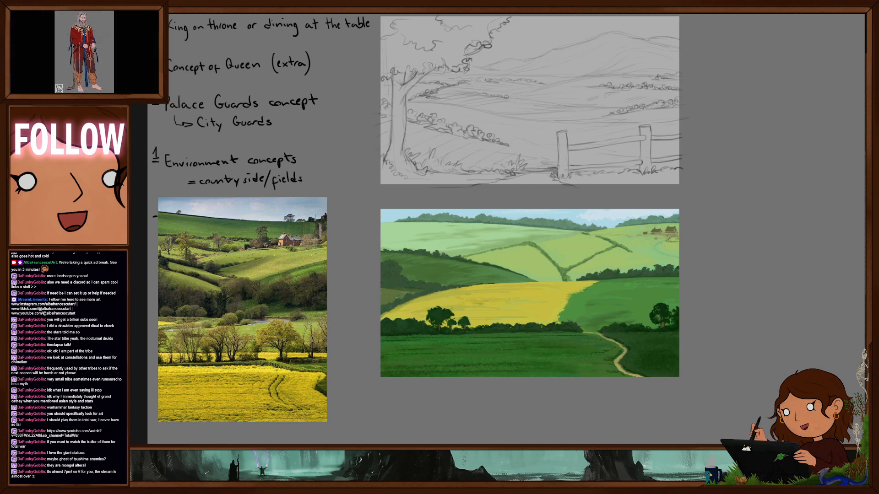
mouse_move(587, 306)
left_mouse_down()
mouse_move(616, 307)
mouse_move(574, 311)
mouse_move(580, 300)
left_mouse_up()
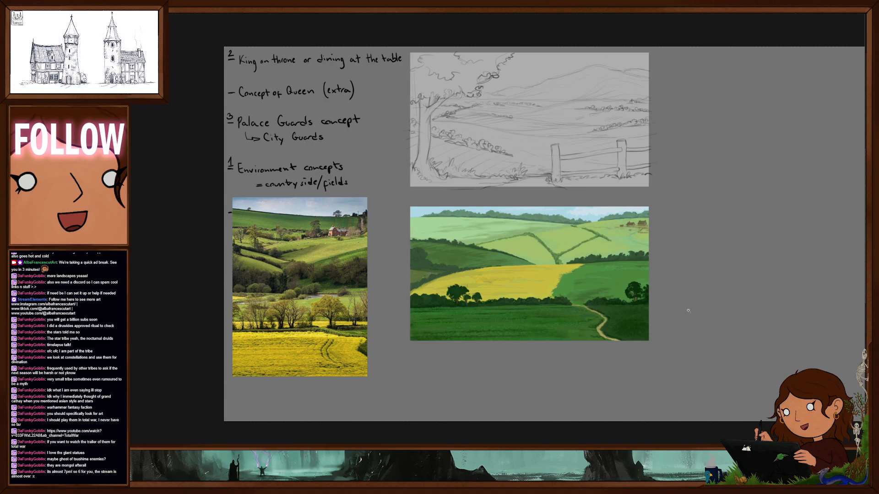
left_click_drag(576, 281, 624, 289)
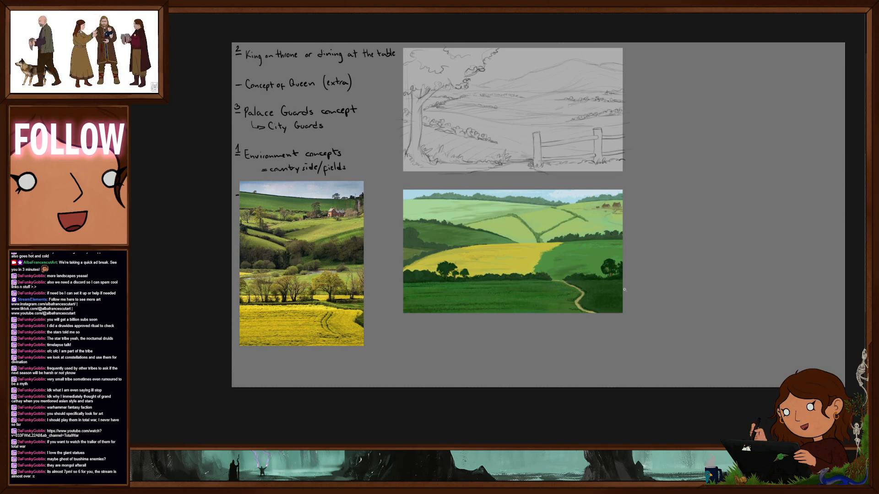
scroll(572, 281, "down", 1)
left_click_drag(572, 282, 564, 291)
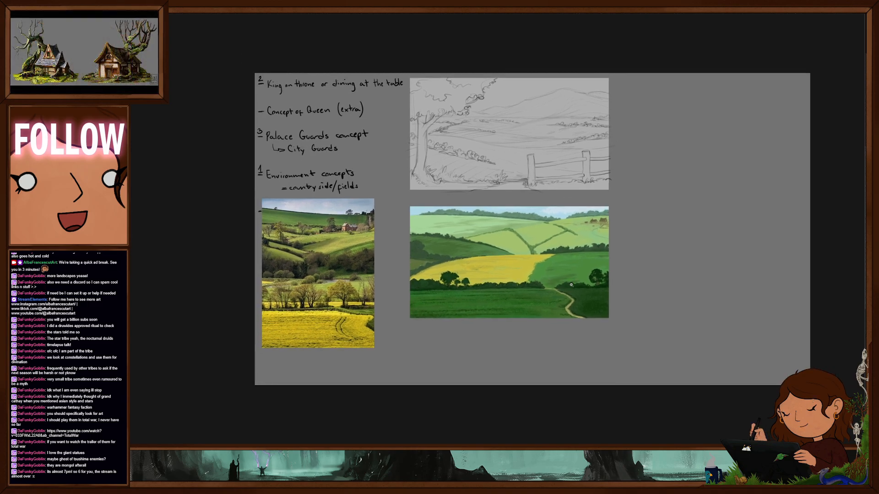
key("Delete")
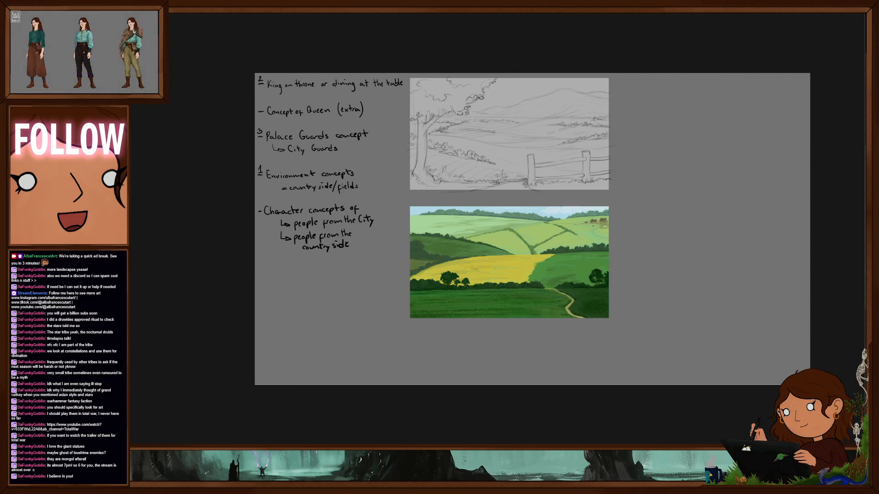
Switch to the city environments document and examine the bridge, street and timber-framed house sketches
left_click_drag(356, 289, 371, 272)
left_click_drag(372, 272, 360, 273)
left_click_drag(367, 243, 337, 245)
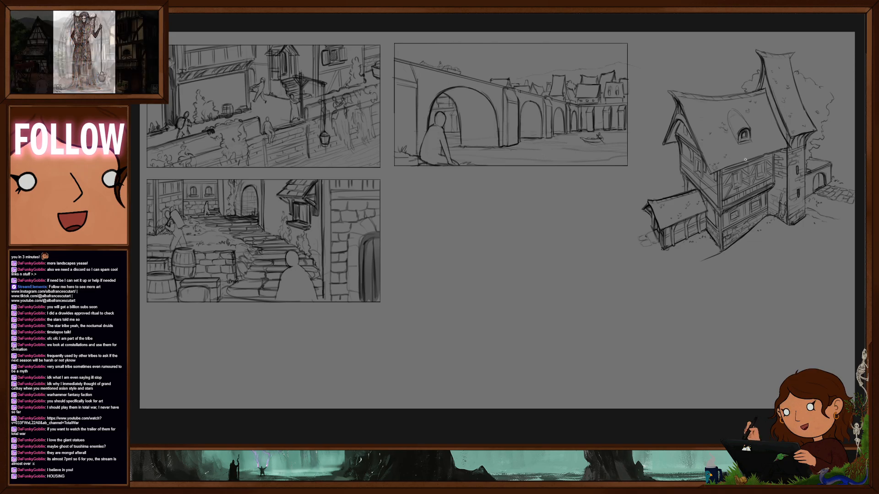
left_click_drag(770, 154, 642, 192)
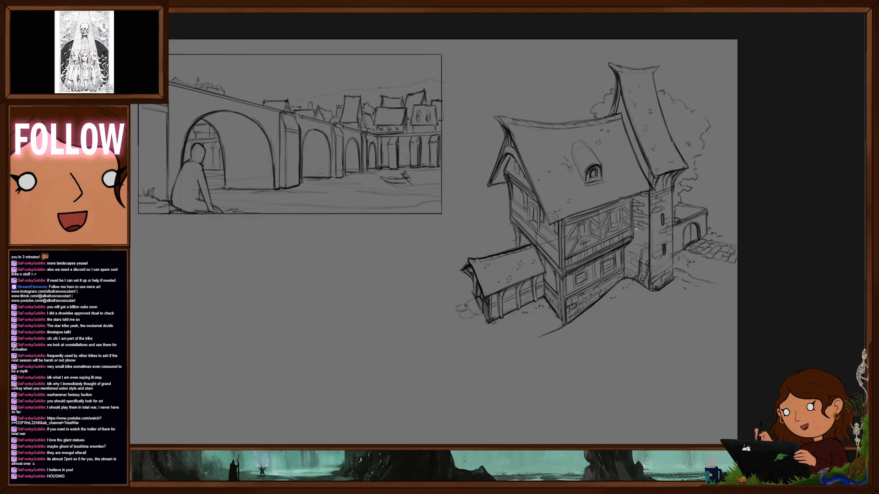
scroll(636, 232, "down", 5)
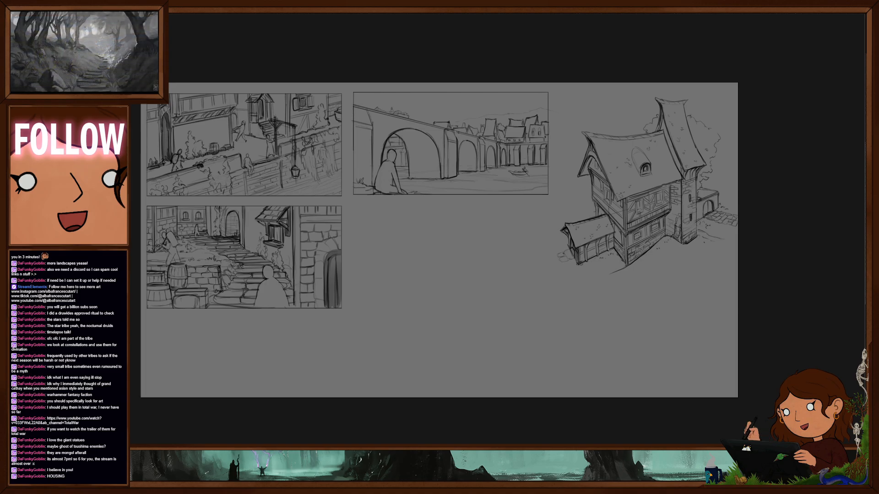
Close the city environments document with the house and bridge sketches, saving its changes
key("ctrl+Tab")
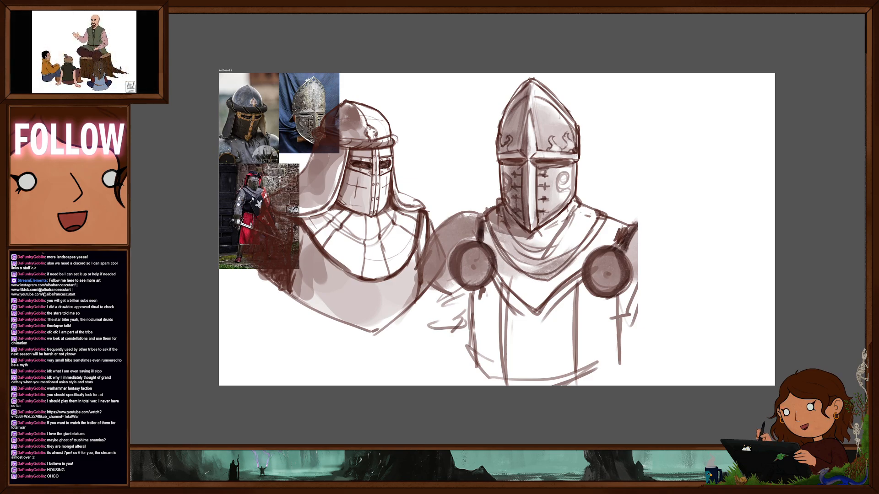
key("ctrl+Tab")
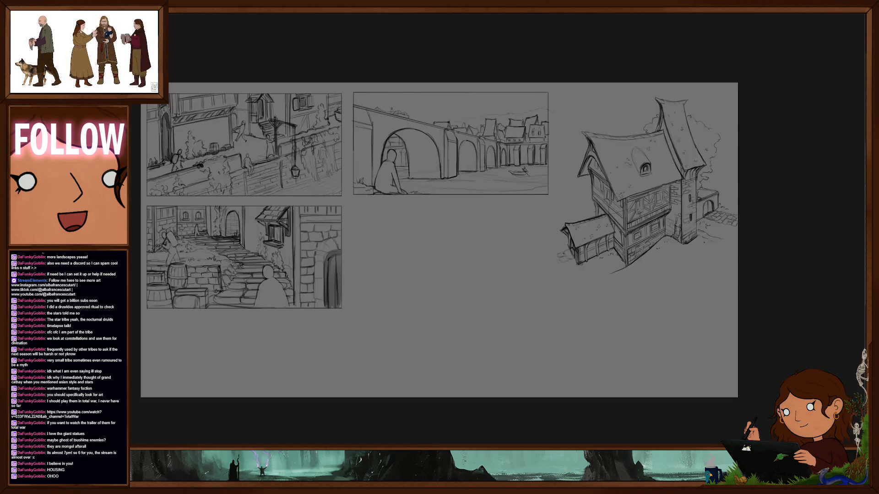
key("ctrl+w")
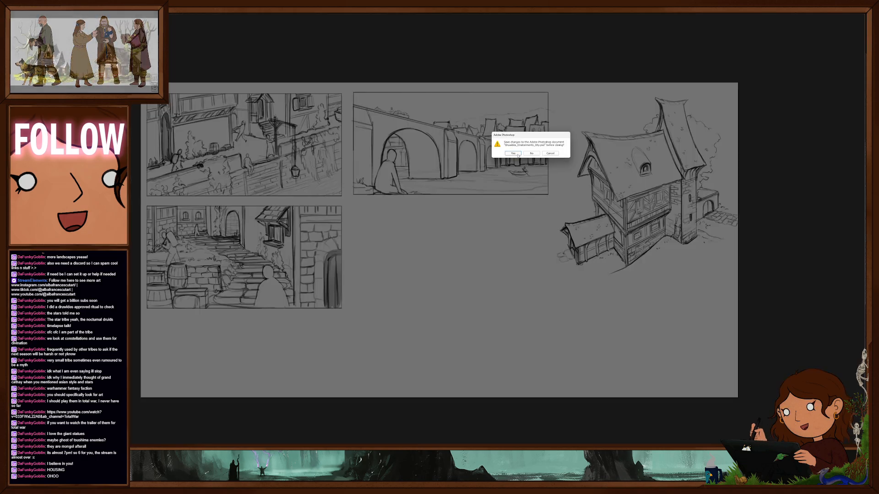
left_click(513, 153)
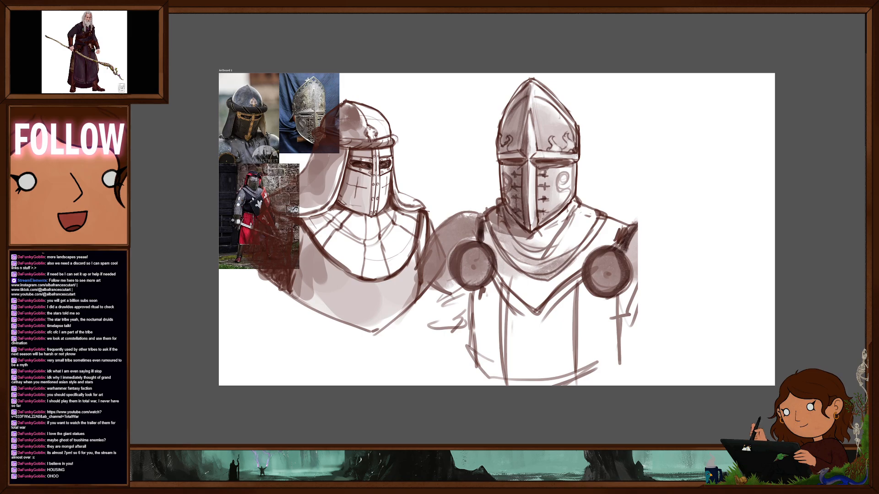
Close the knight helmet character concept document without saving its changes, leaving the countryside painting open
key("ctrl+Tab")
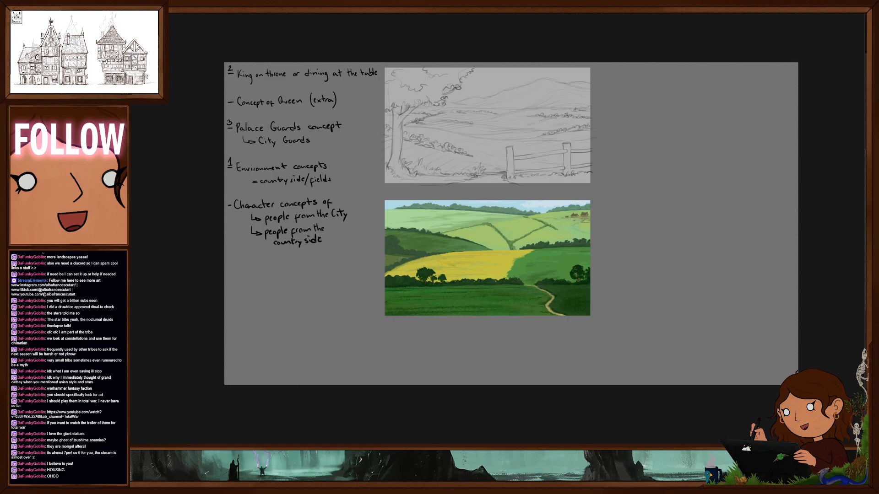
key("alt+Tab")
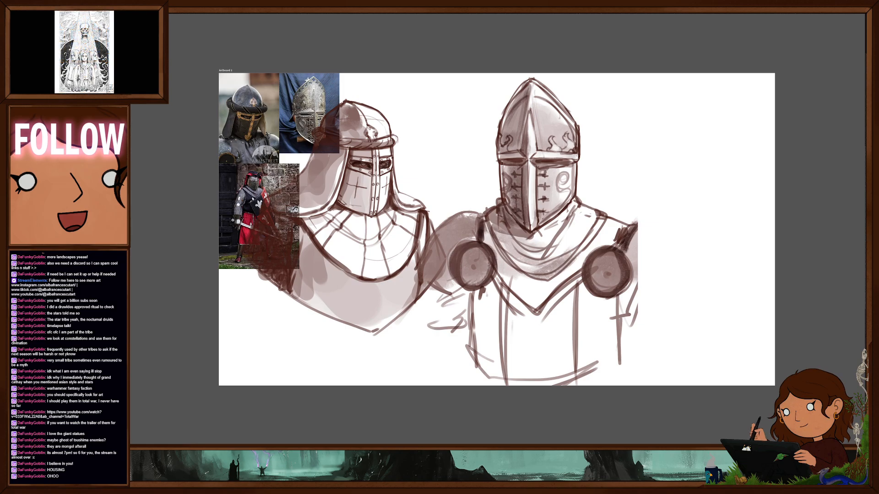
key("ctrl+w")
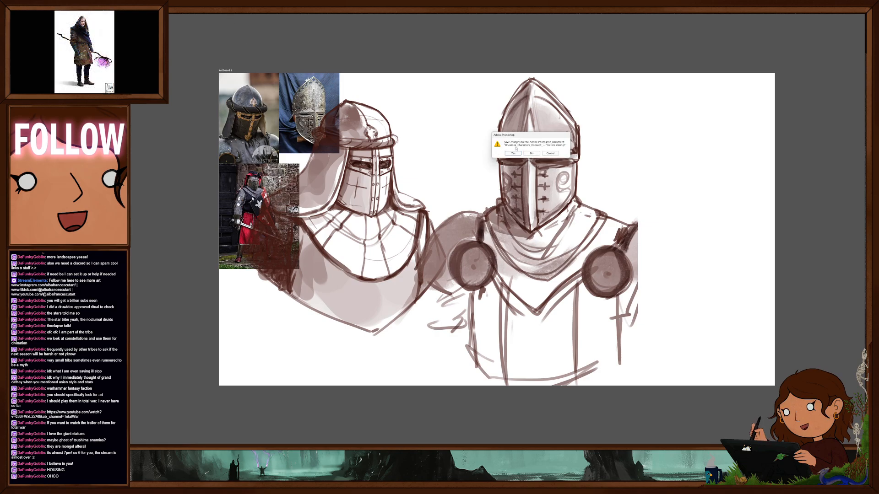
key("n")
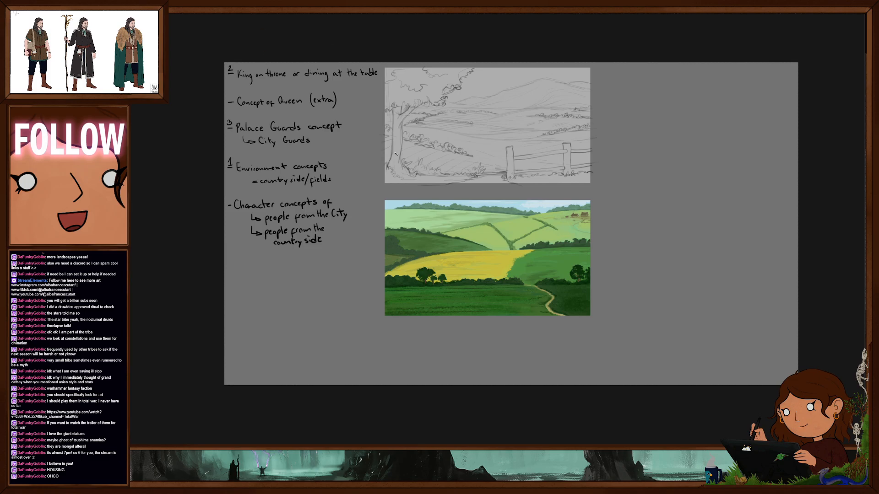